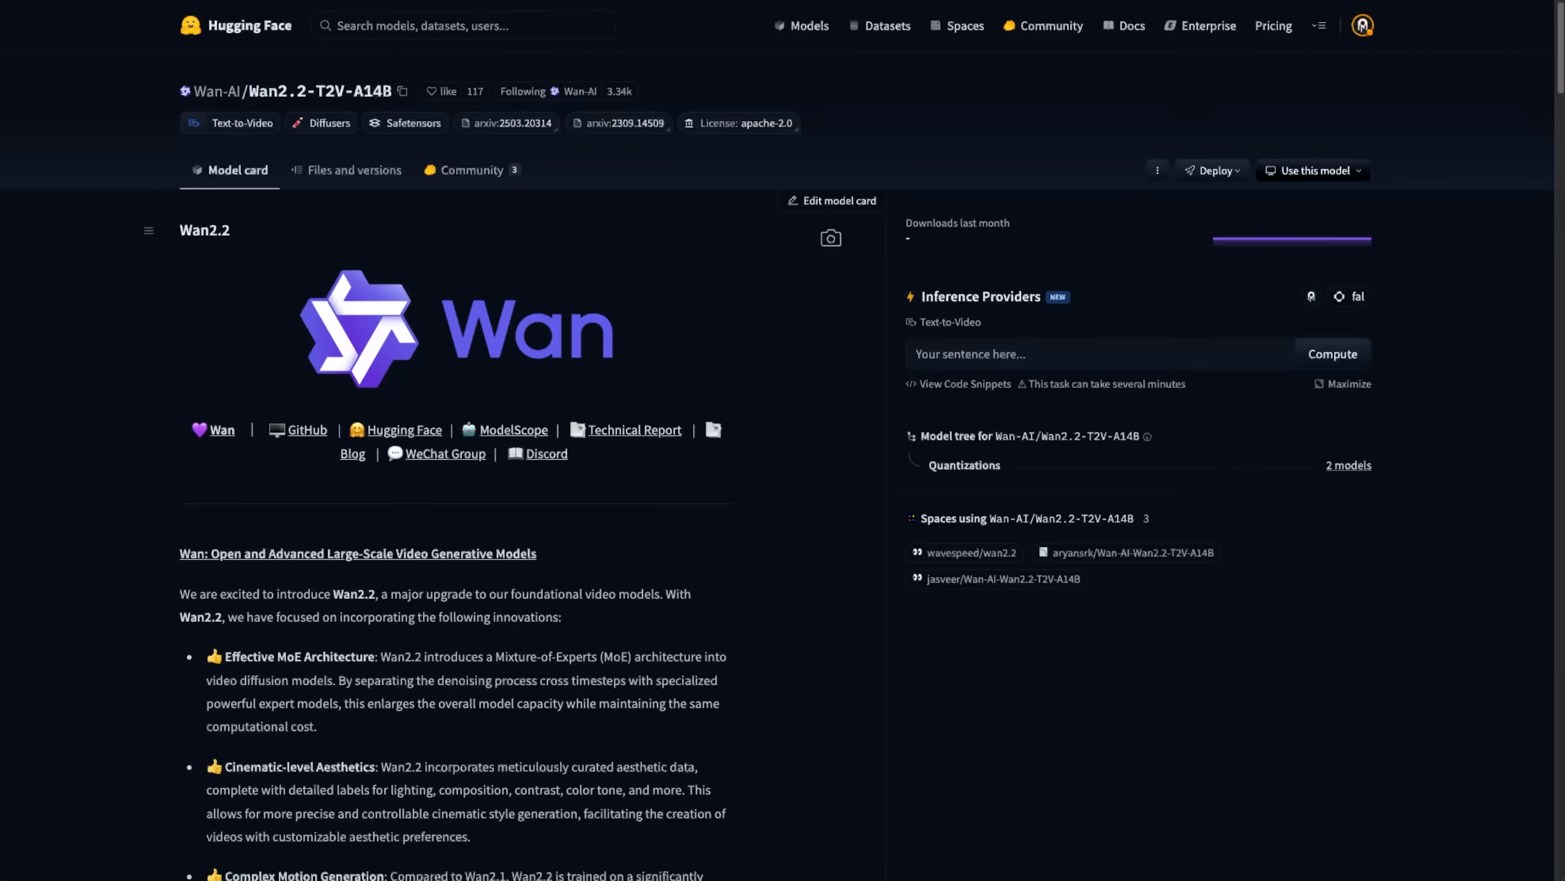
# Review the Wan2.2-TI2V-5B model card on Hugging Face.
pyautogui.click(395, 1)
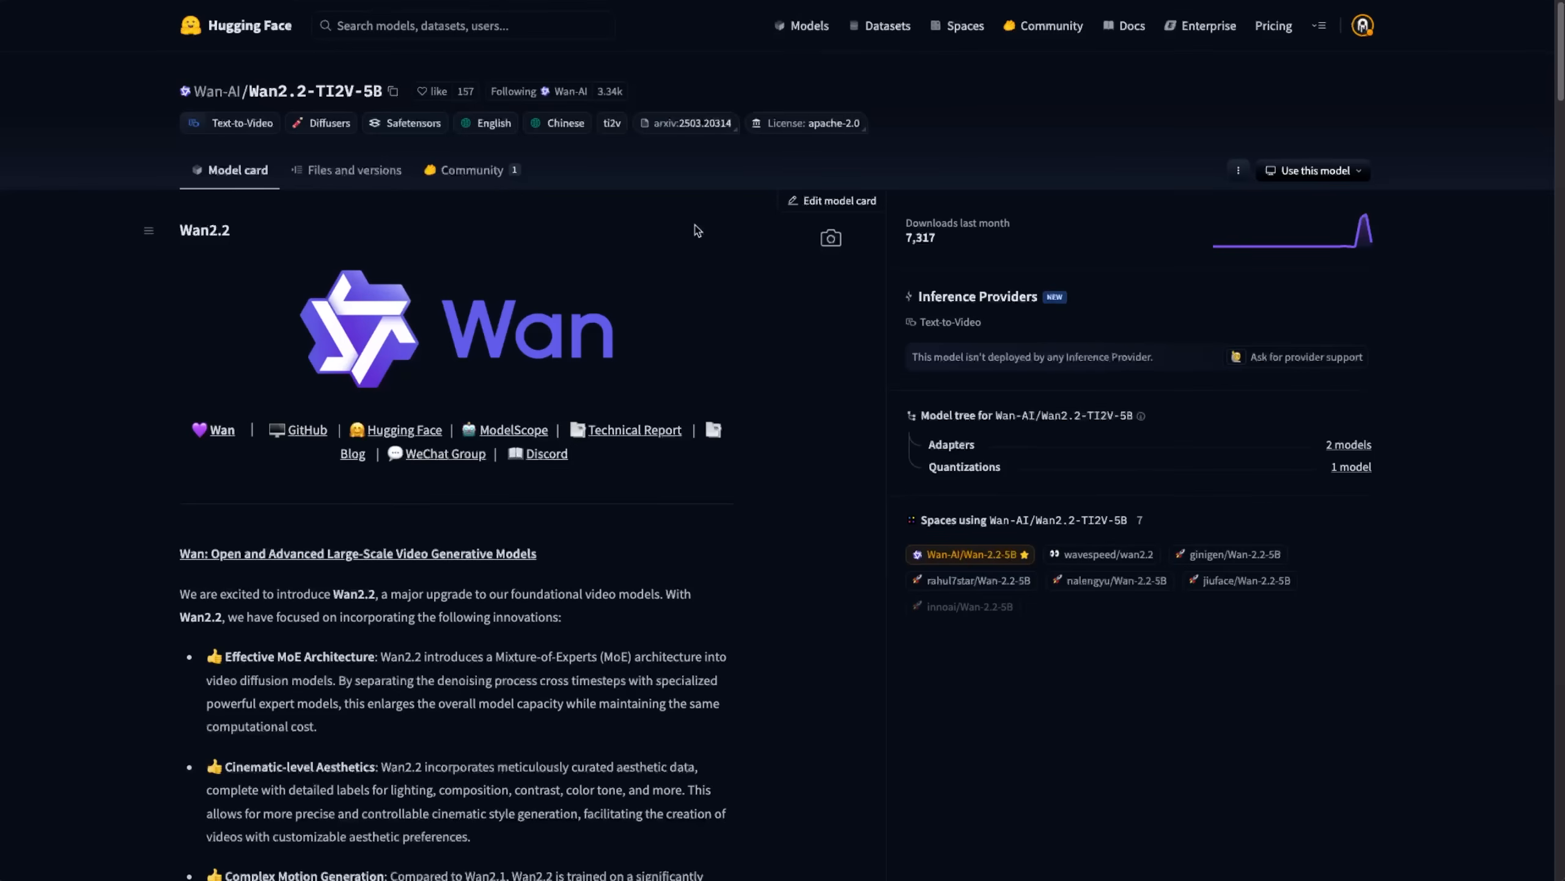
pyautogui.scroll(-1, 555, 252)
pyautogui.scroll(1, 518, 260)
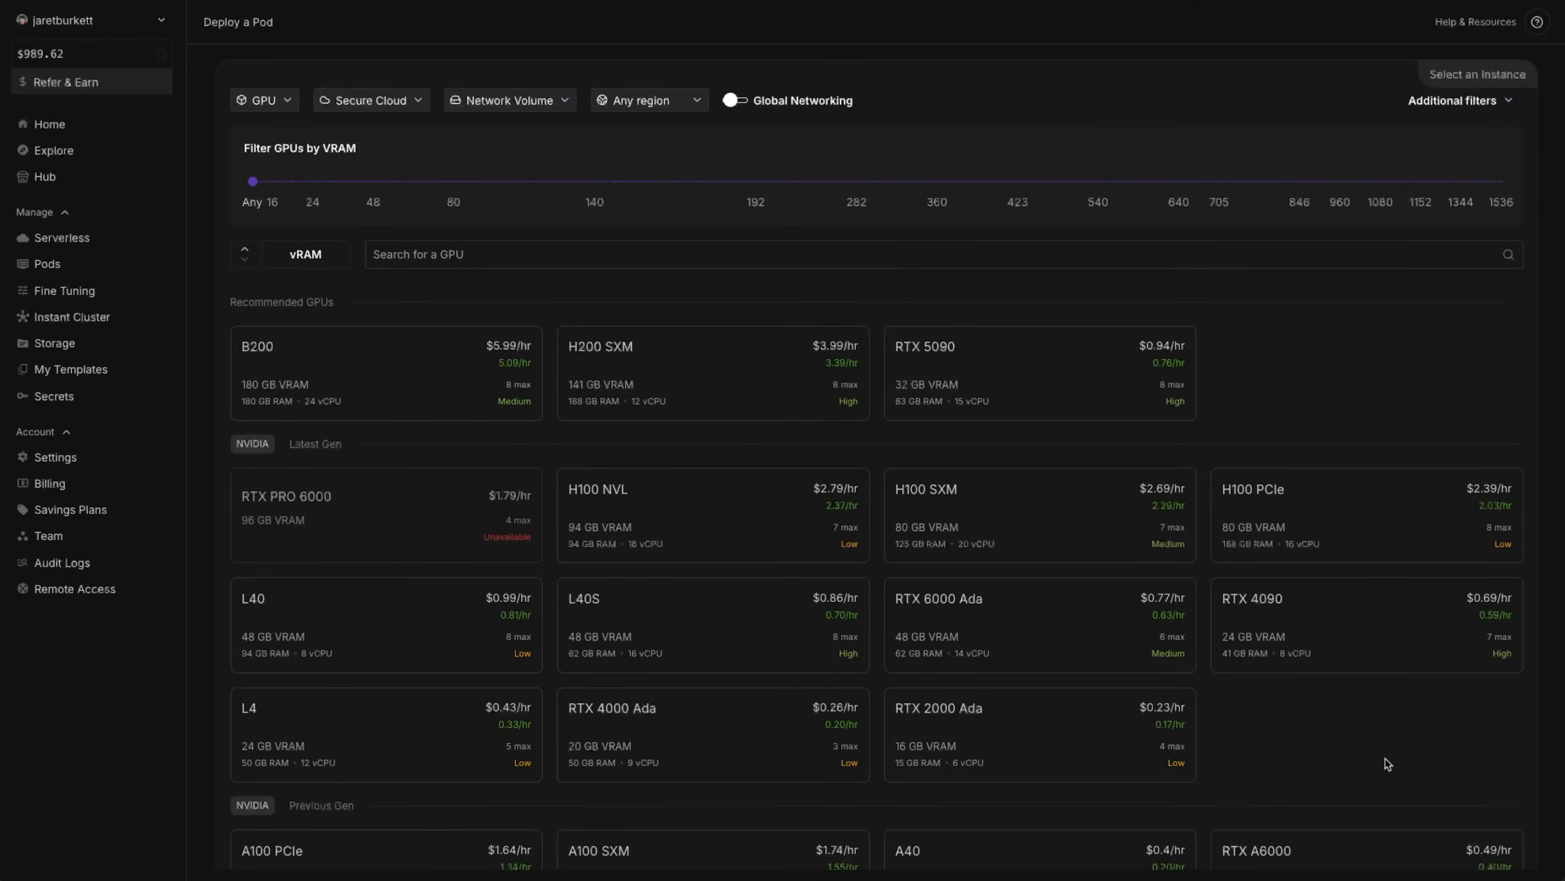
# Switch to RunPod, choose the RTX 5090 for a new pod and change its template to "AI Toolkit - ostris - ui - official".
pyautogui.scroll(-1, 1363, 766)
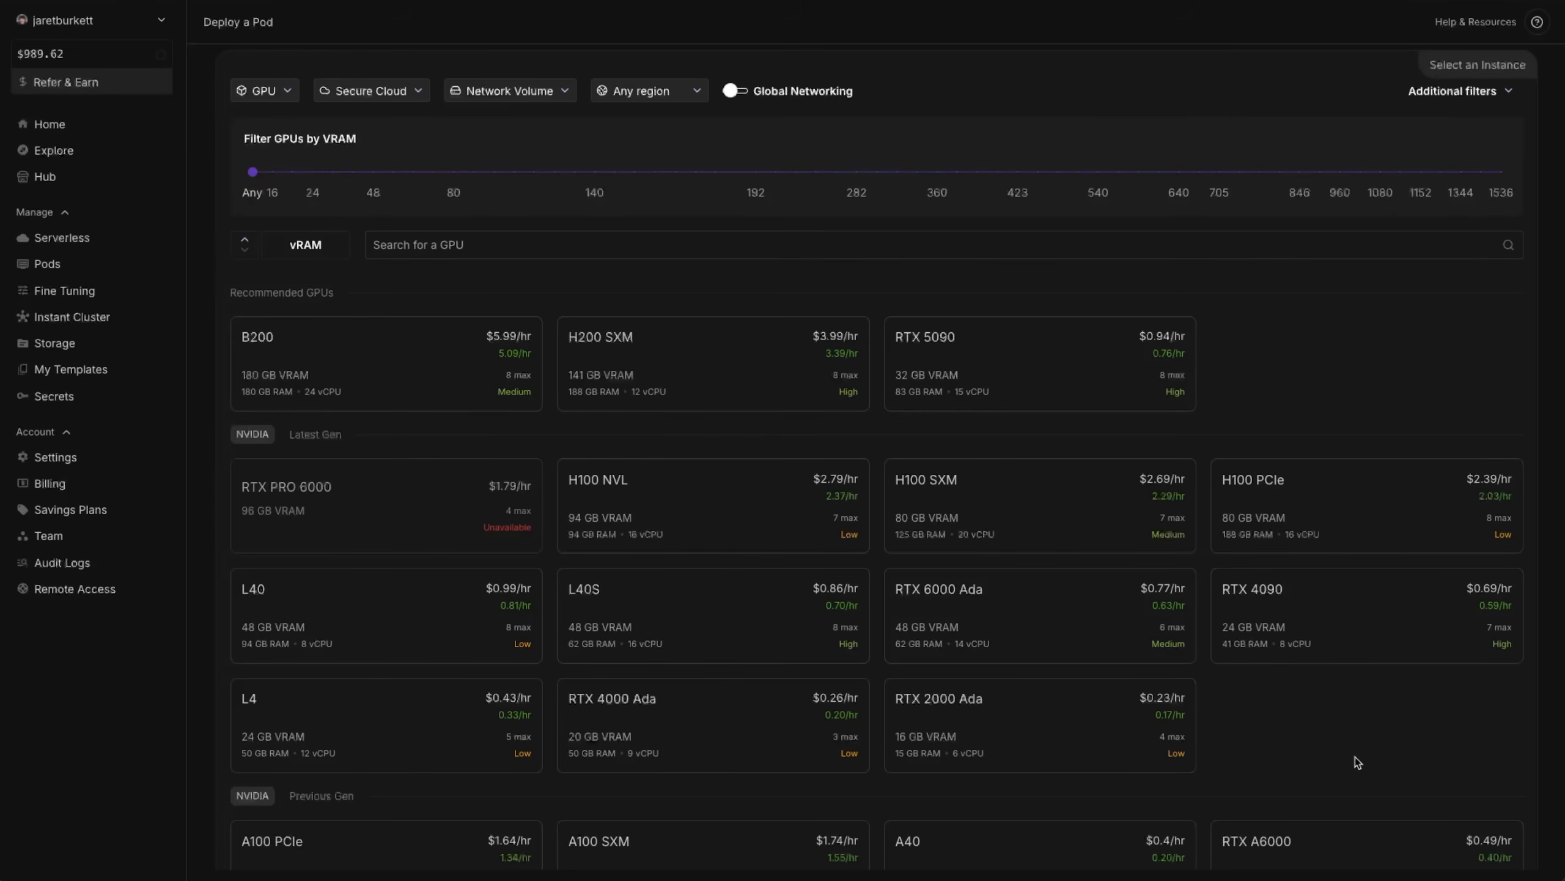
pyautogui.scroll(-1, 1541, 763)
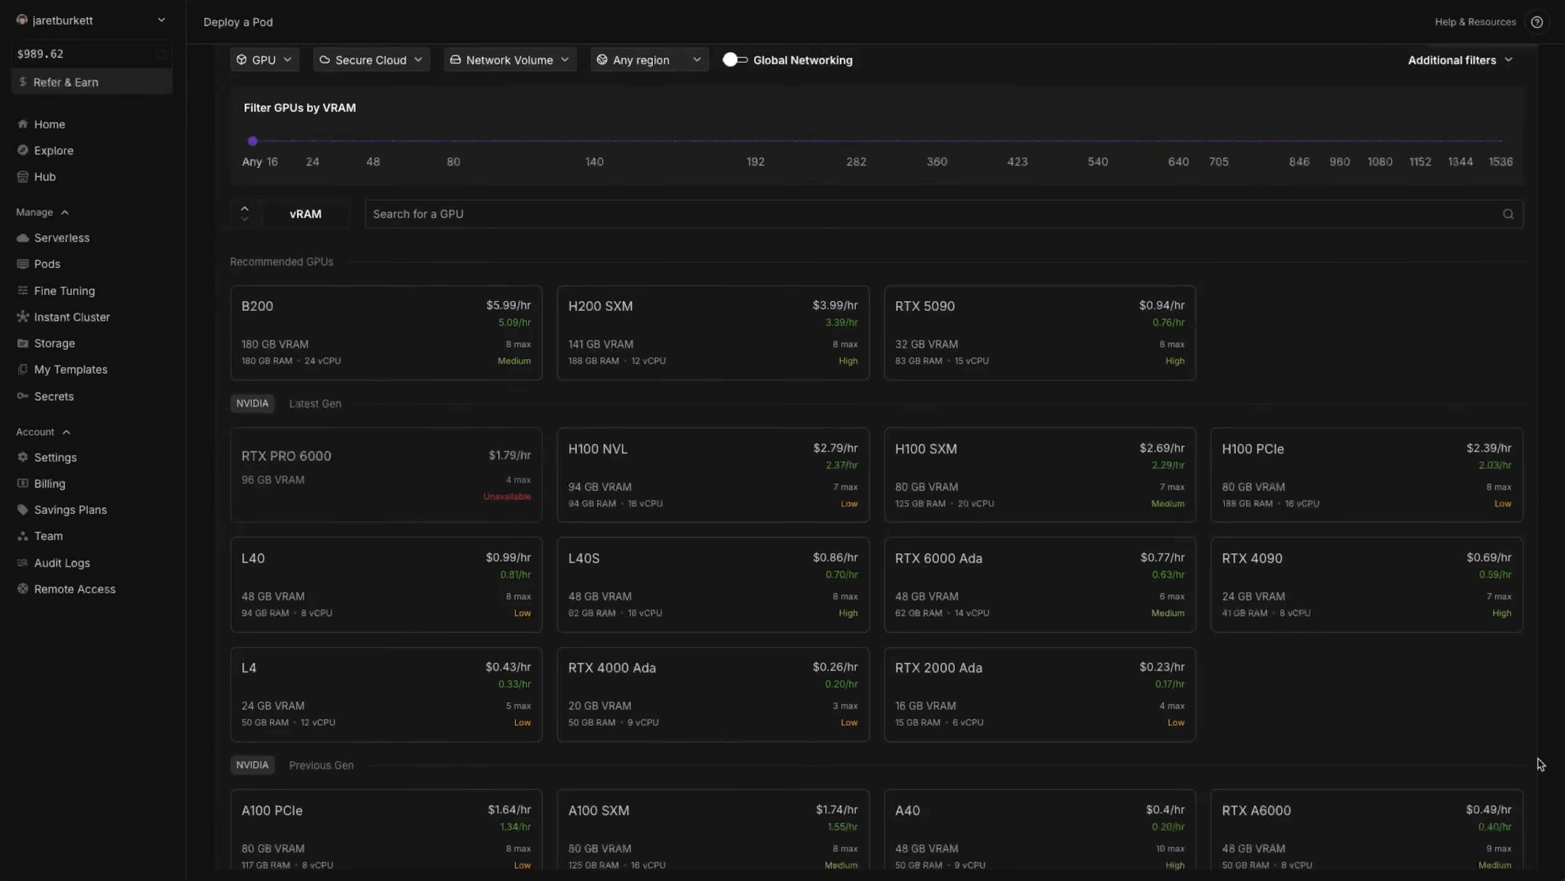
pyautogui.scroll(-2, 1541, 763)
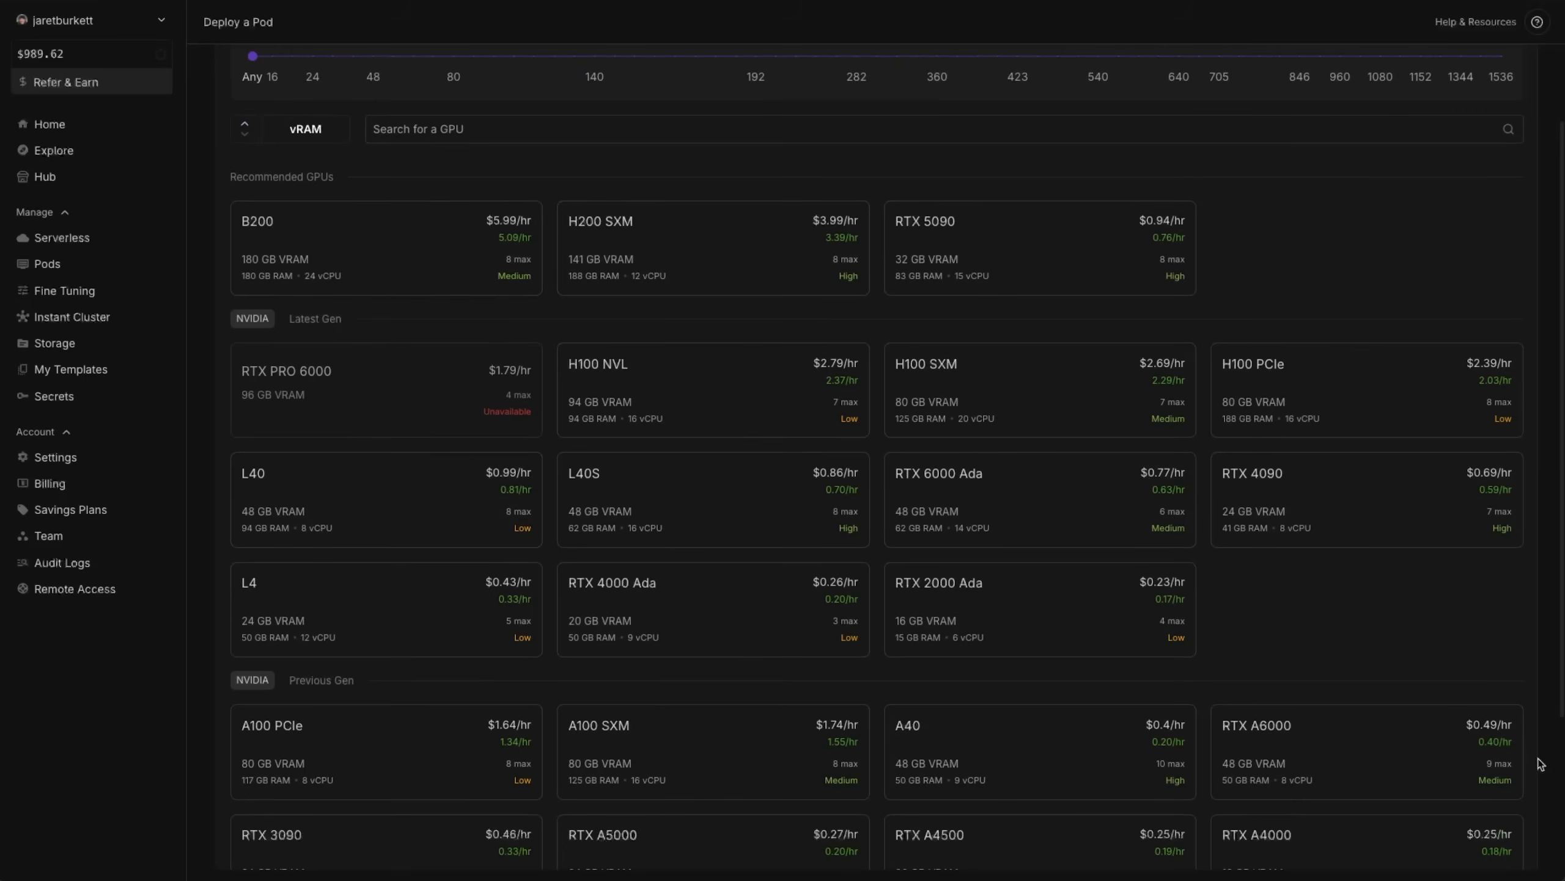
pyautogui.scroll(-1, 1541, 763)
pyautogui.scroll(-1, 1541, 764)
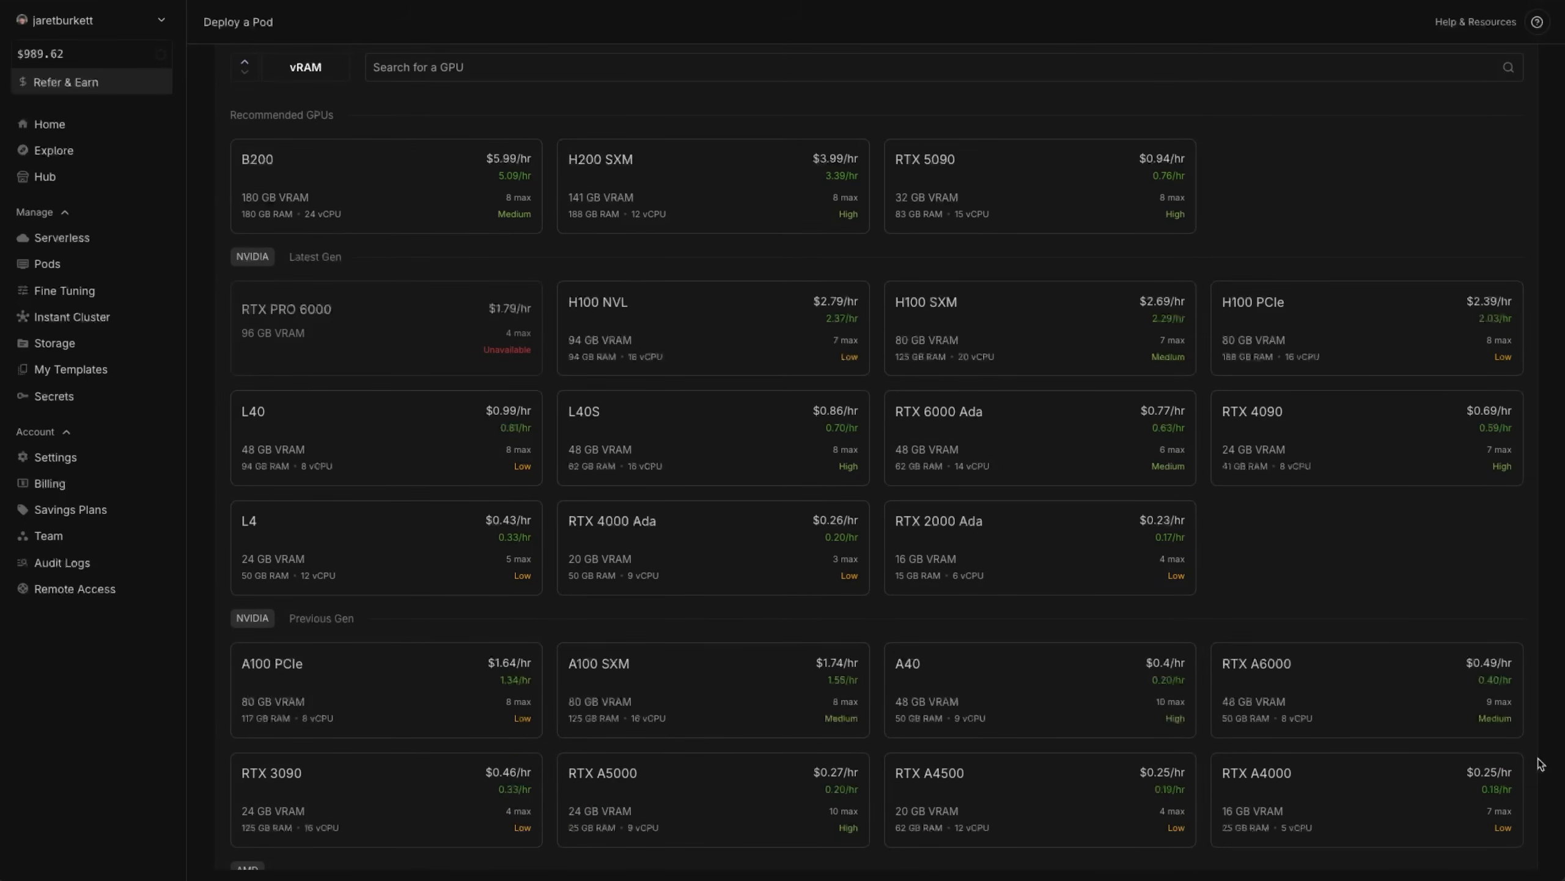
pyautogui.scroll(2, 1539, 763)
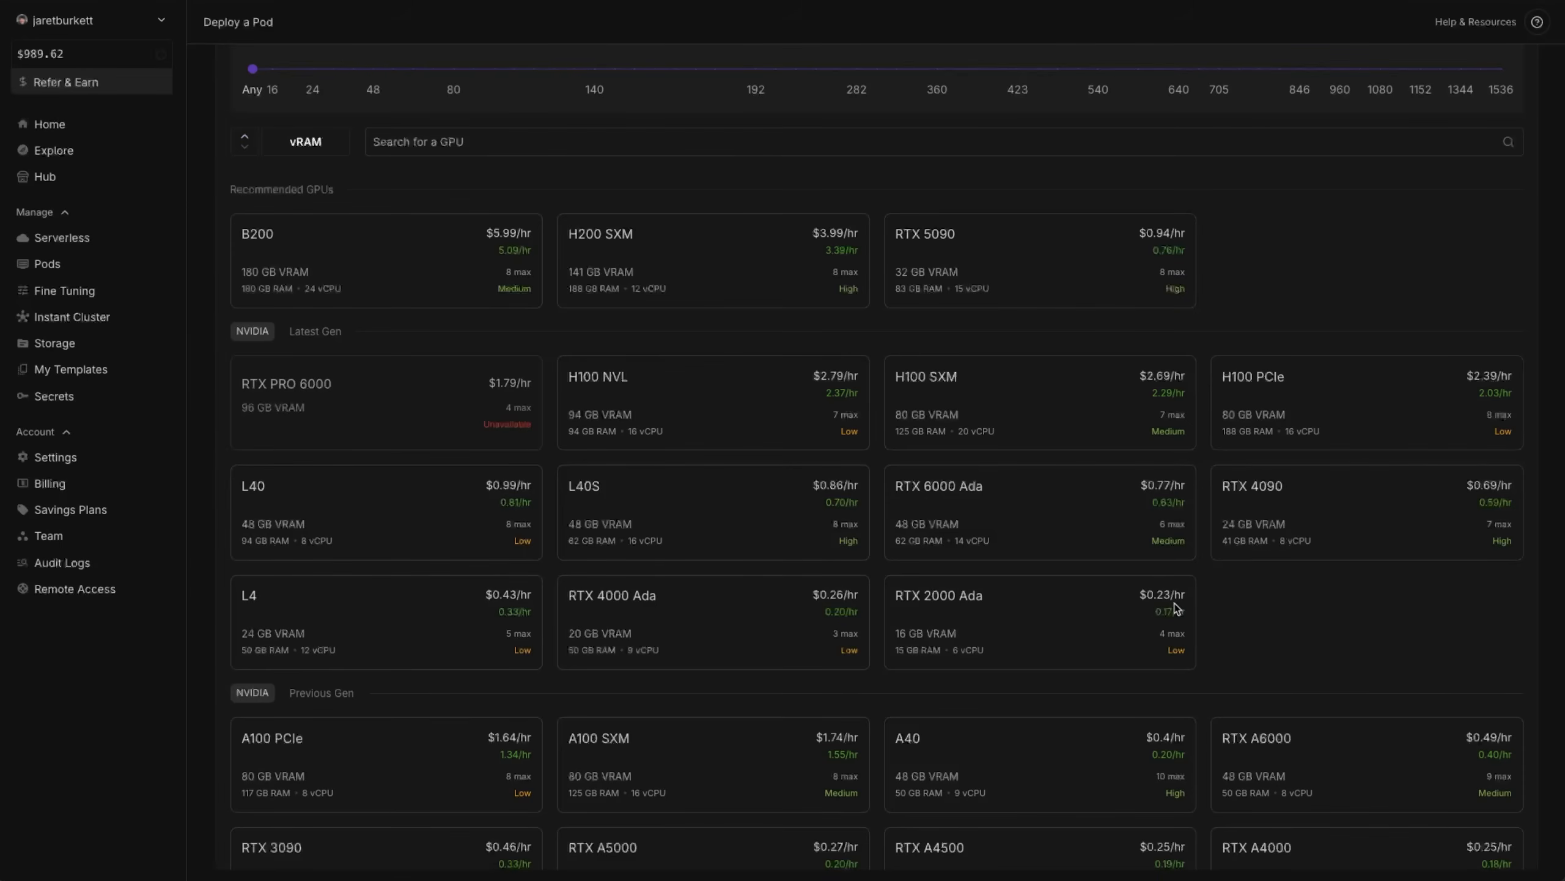
pyautogui.scroll(1, 1305, 287)
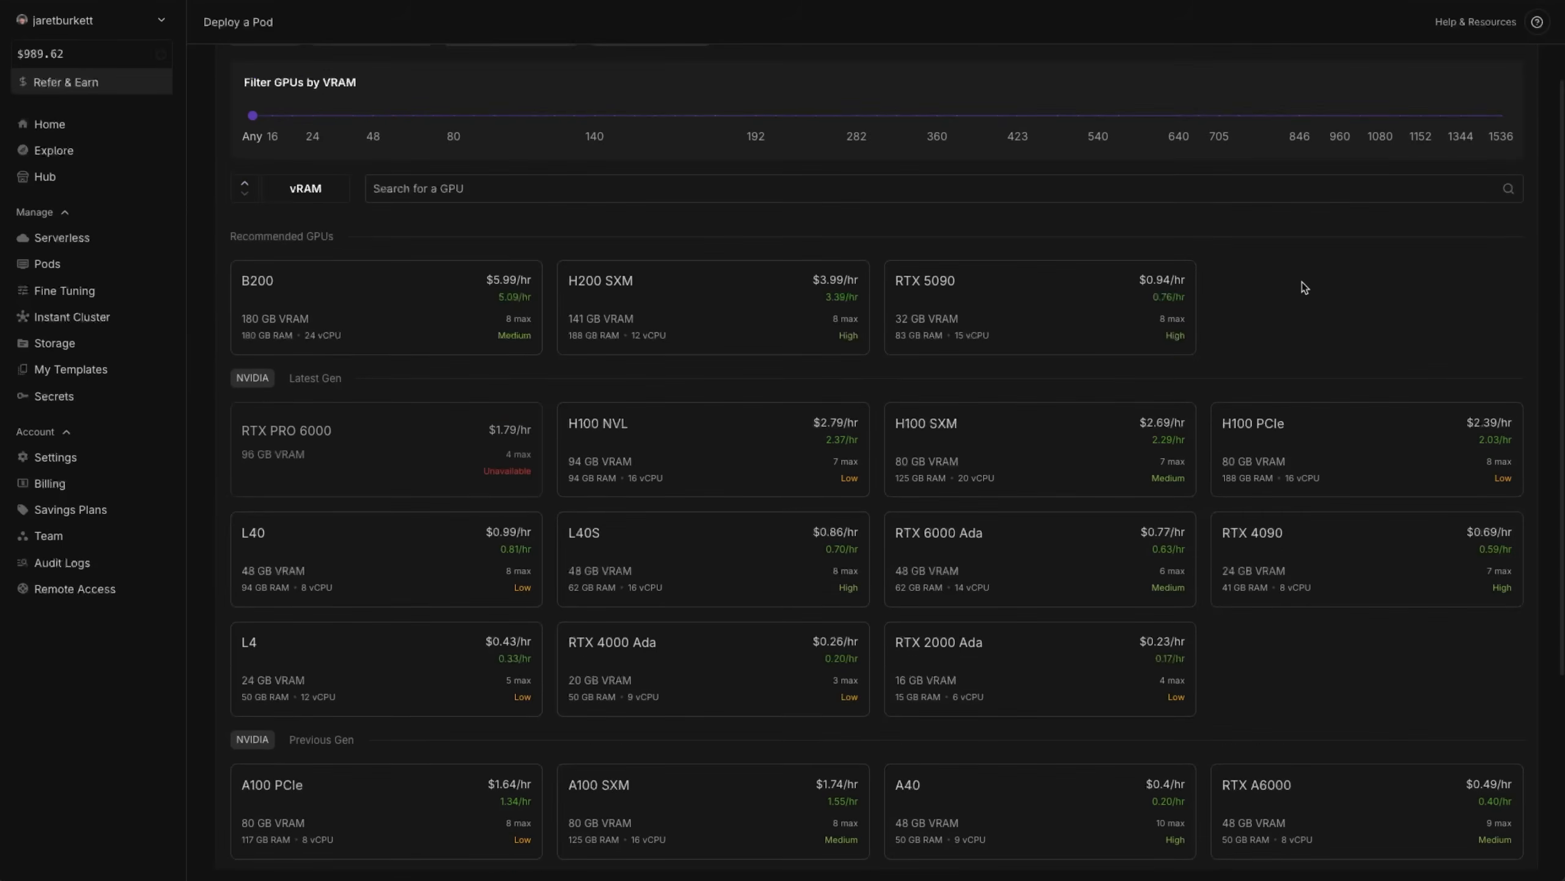
pyautogui.click(1011, 305)
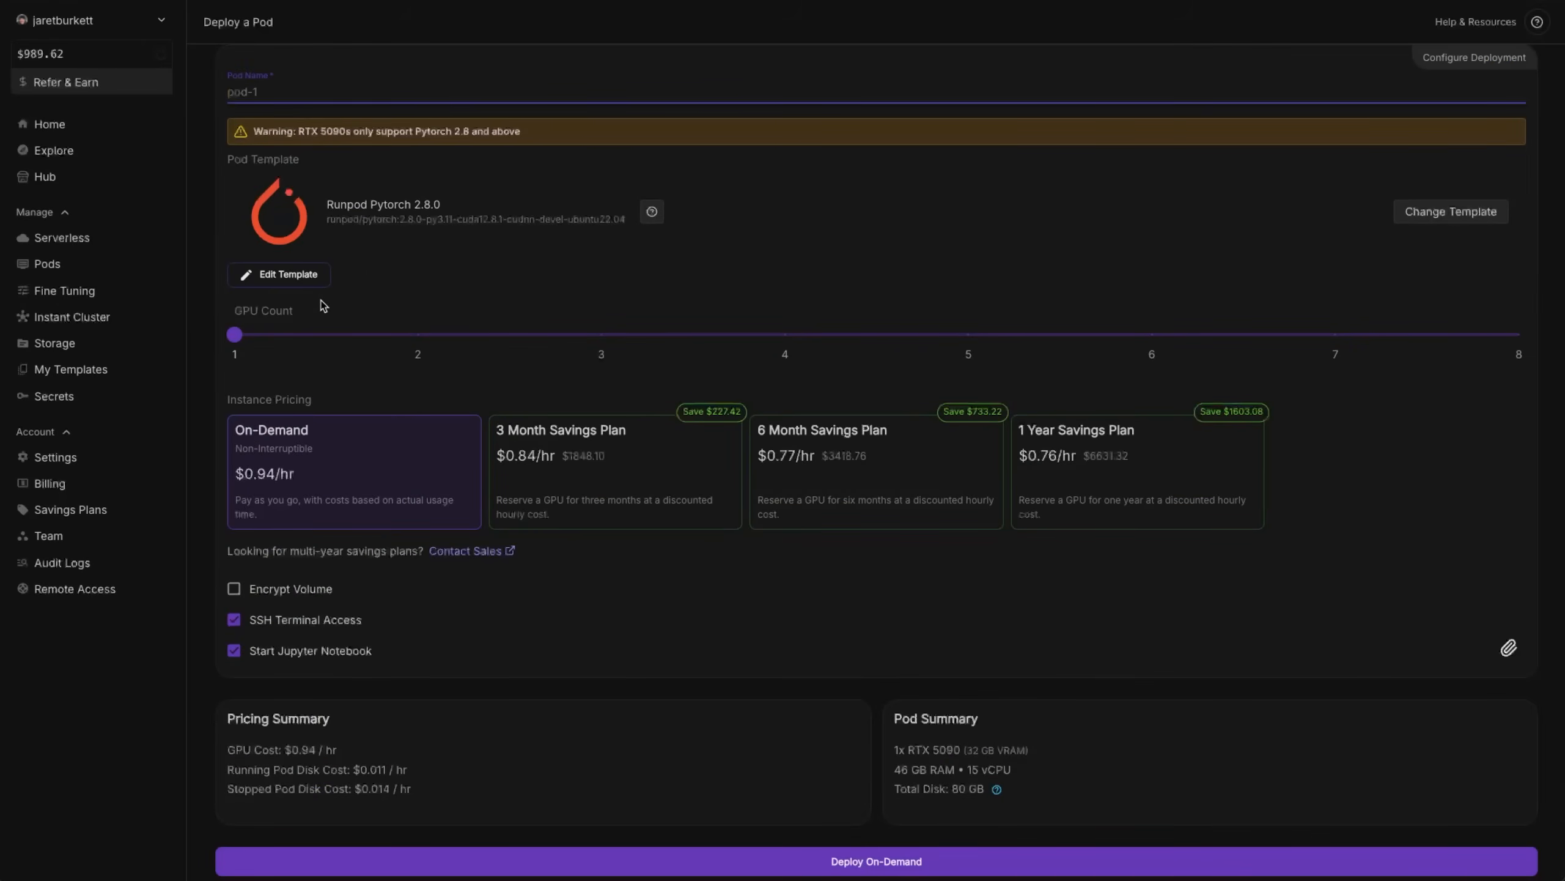
pyautogui.click(1416, 214)
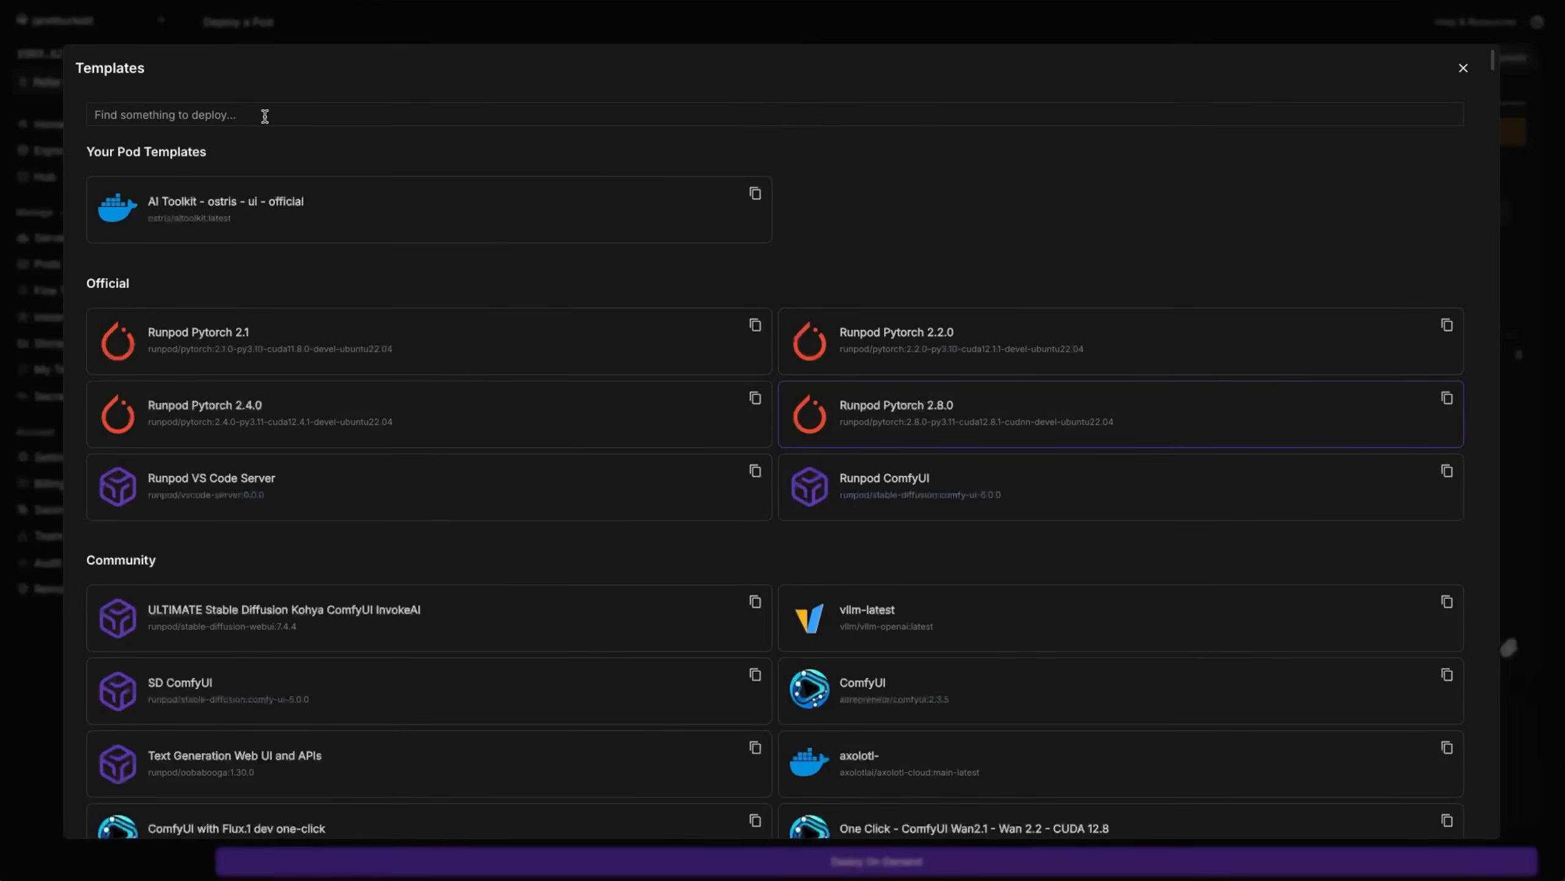
pyautogui.click(389, 223)
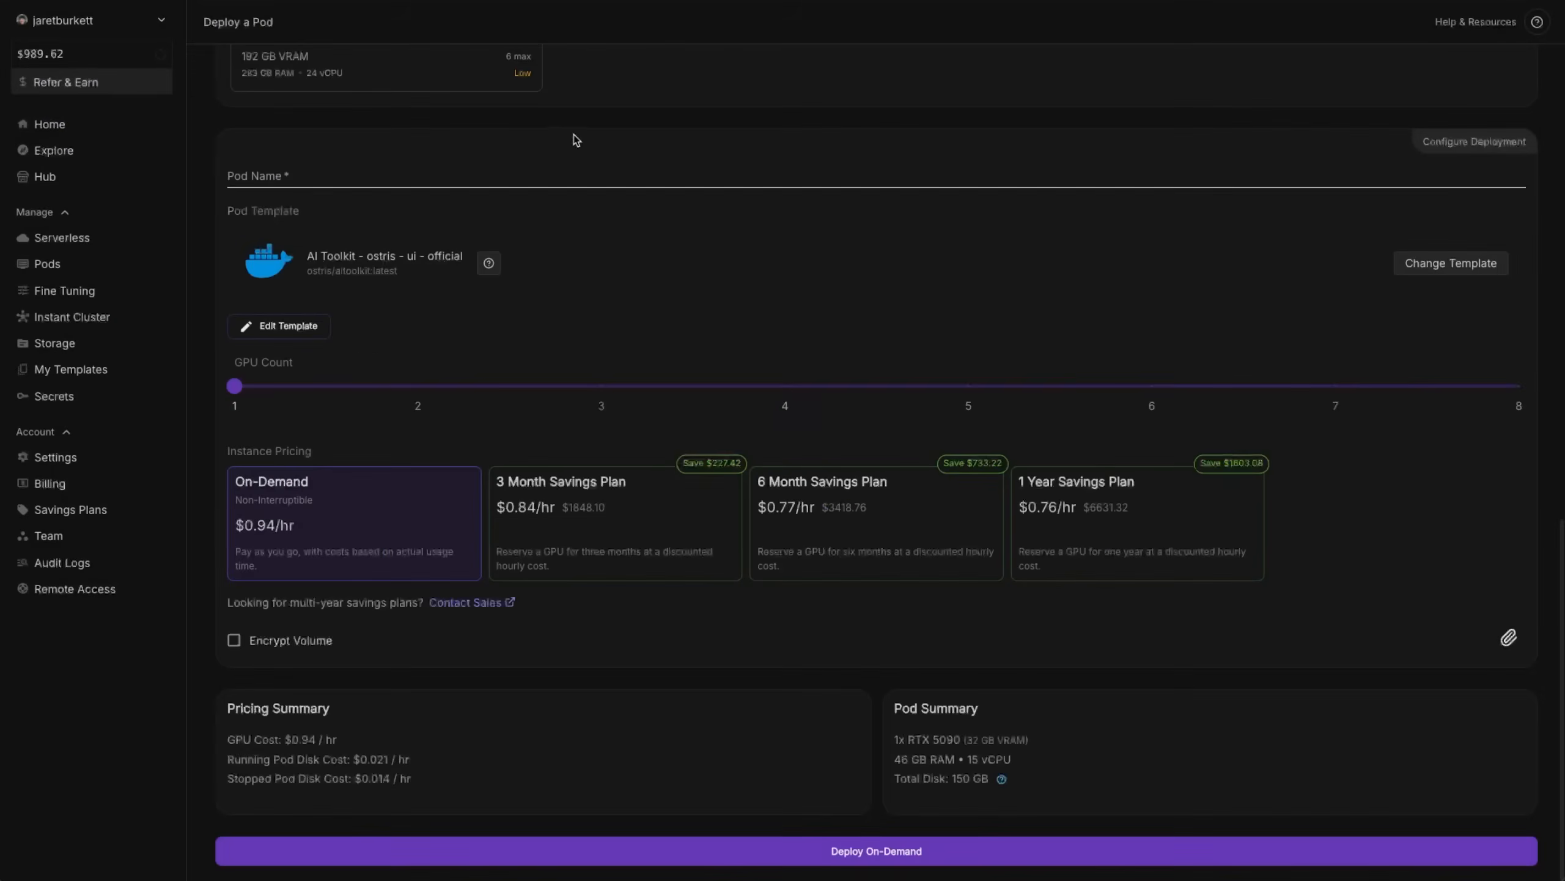
# Override the pod template so AI_TOOLKIT_AUTH uses the stored secret AITOOLKIT_PASSWORD instead of a plain value.
pyautogui.click(279, 334)
pyautogui.click(837, 616)
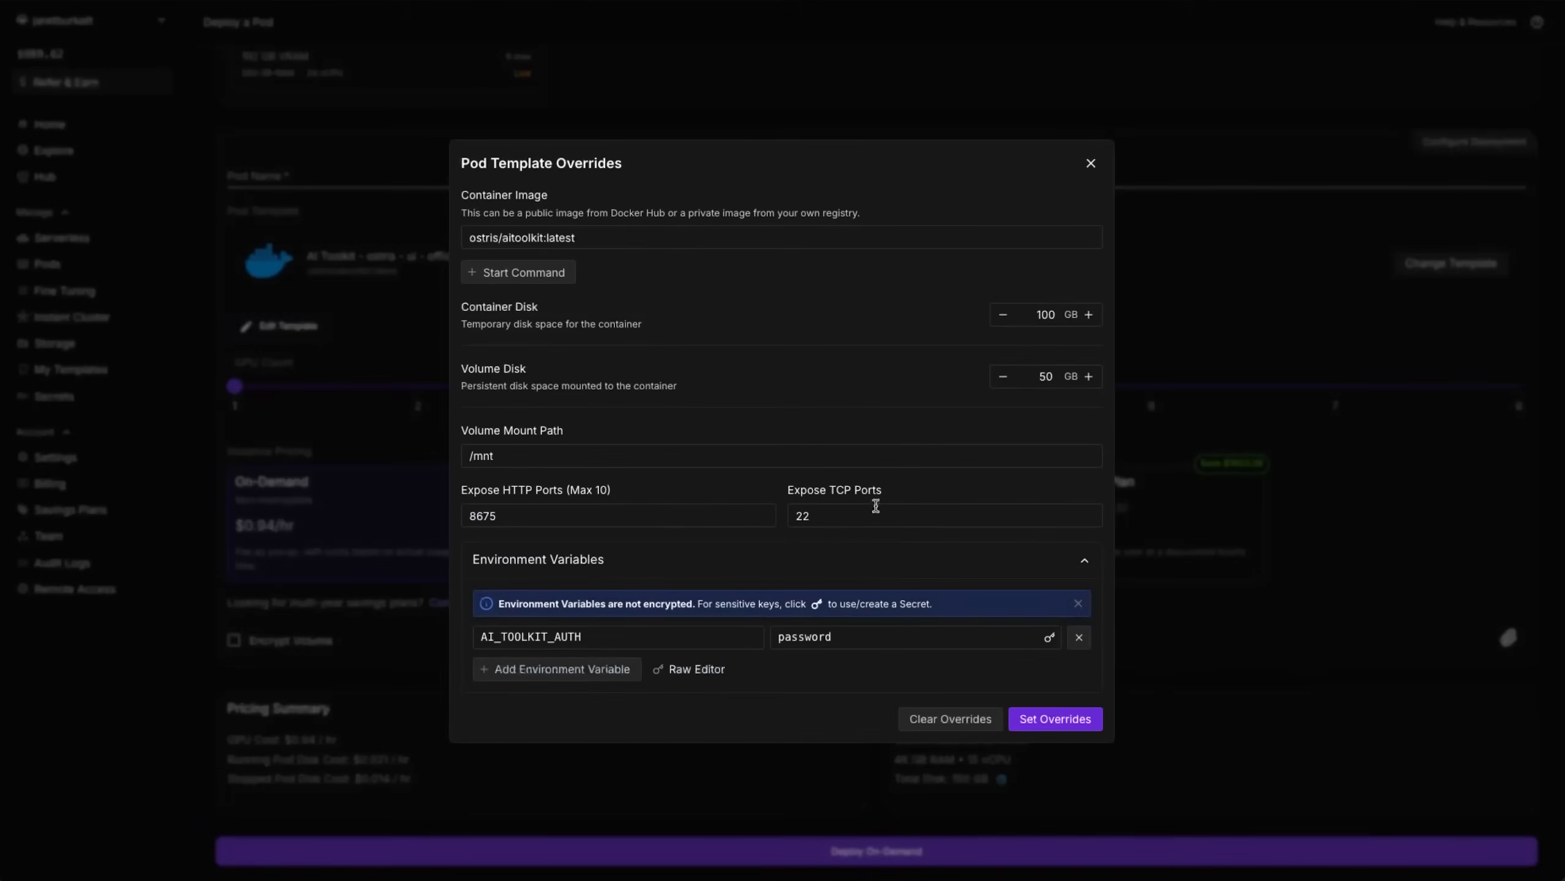
pyautogui.click(1050, 639)
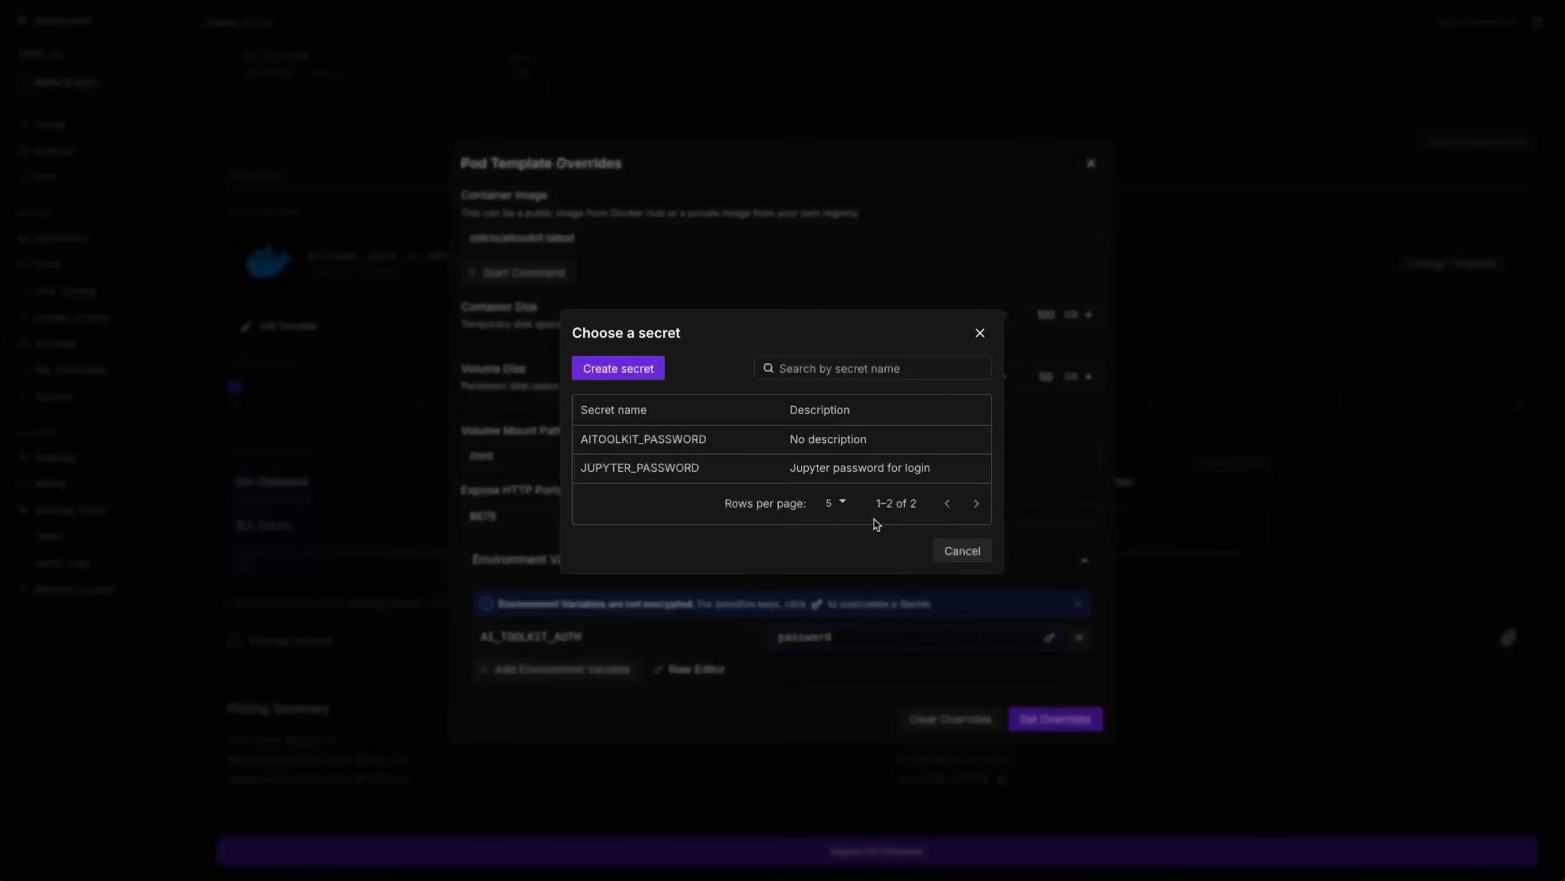
pyautogui.click(646, 436)
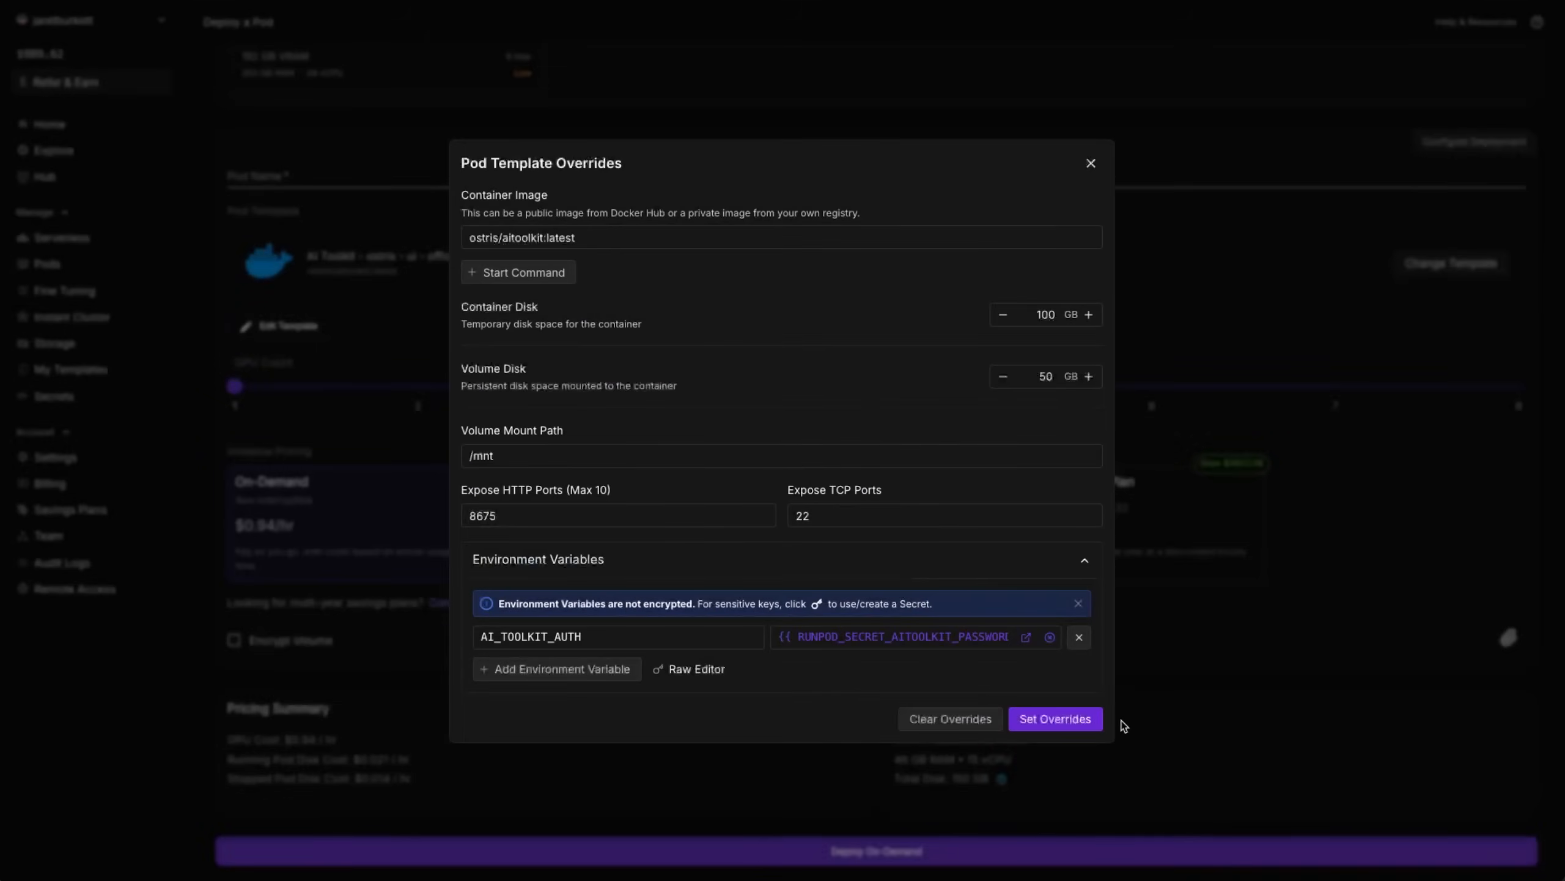
pyautogui.click(1055, 719)
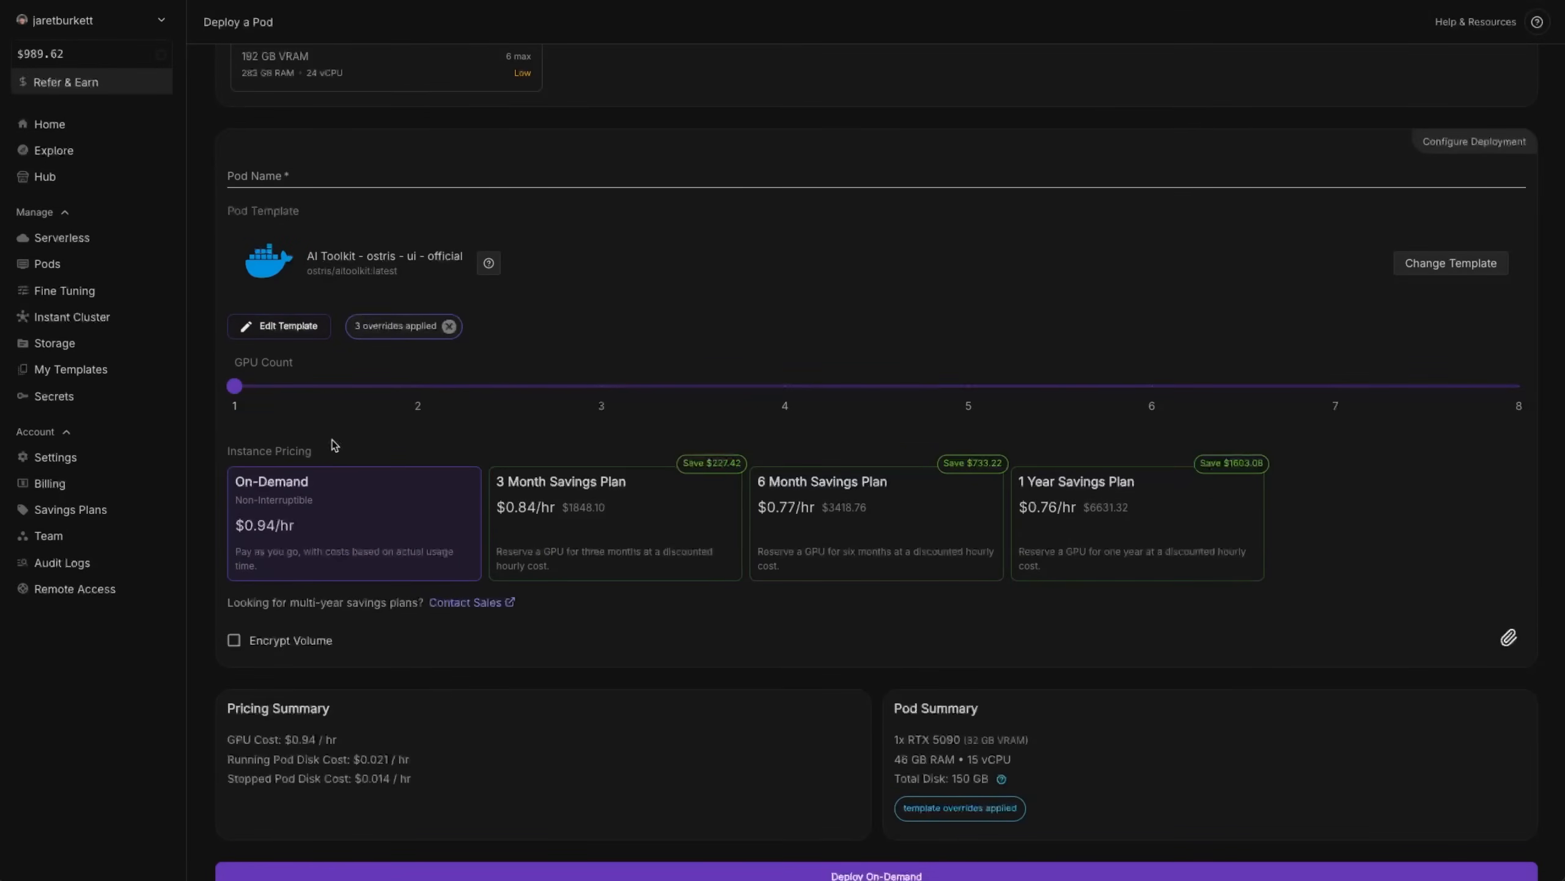
# Deploy the pod on demand and open its HTTP service on port 8675.
pyautogui.scroll(-1, 678, 764)
pyautogui.click(1147, 861)
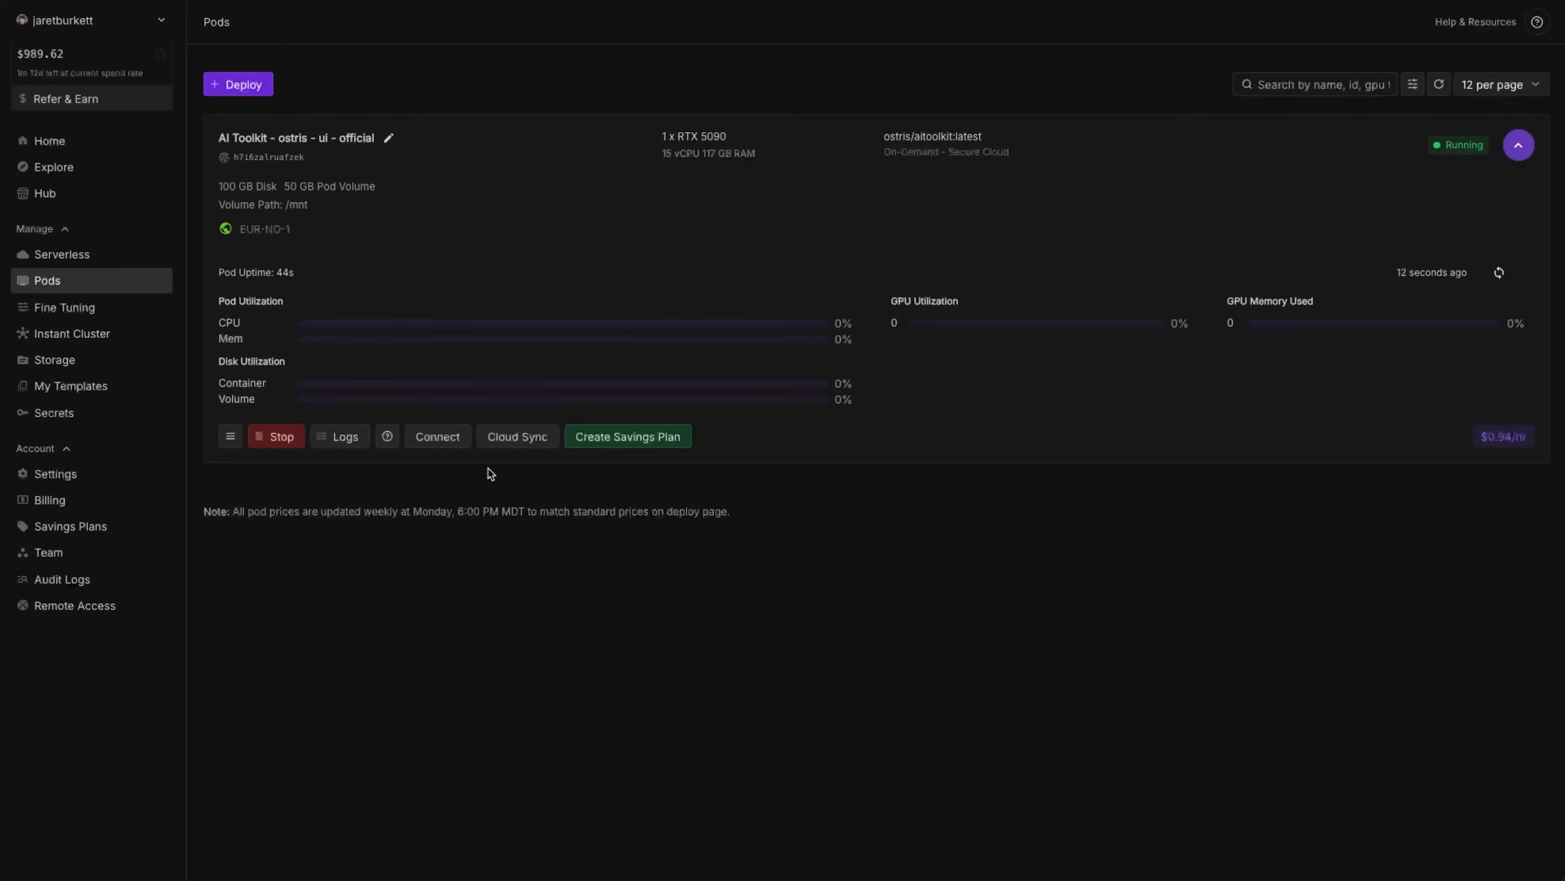
pyautogui.click(439, 438)
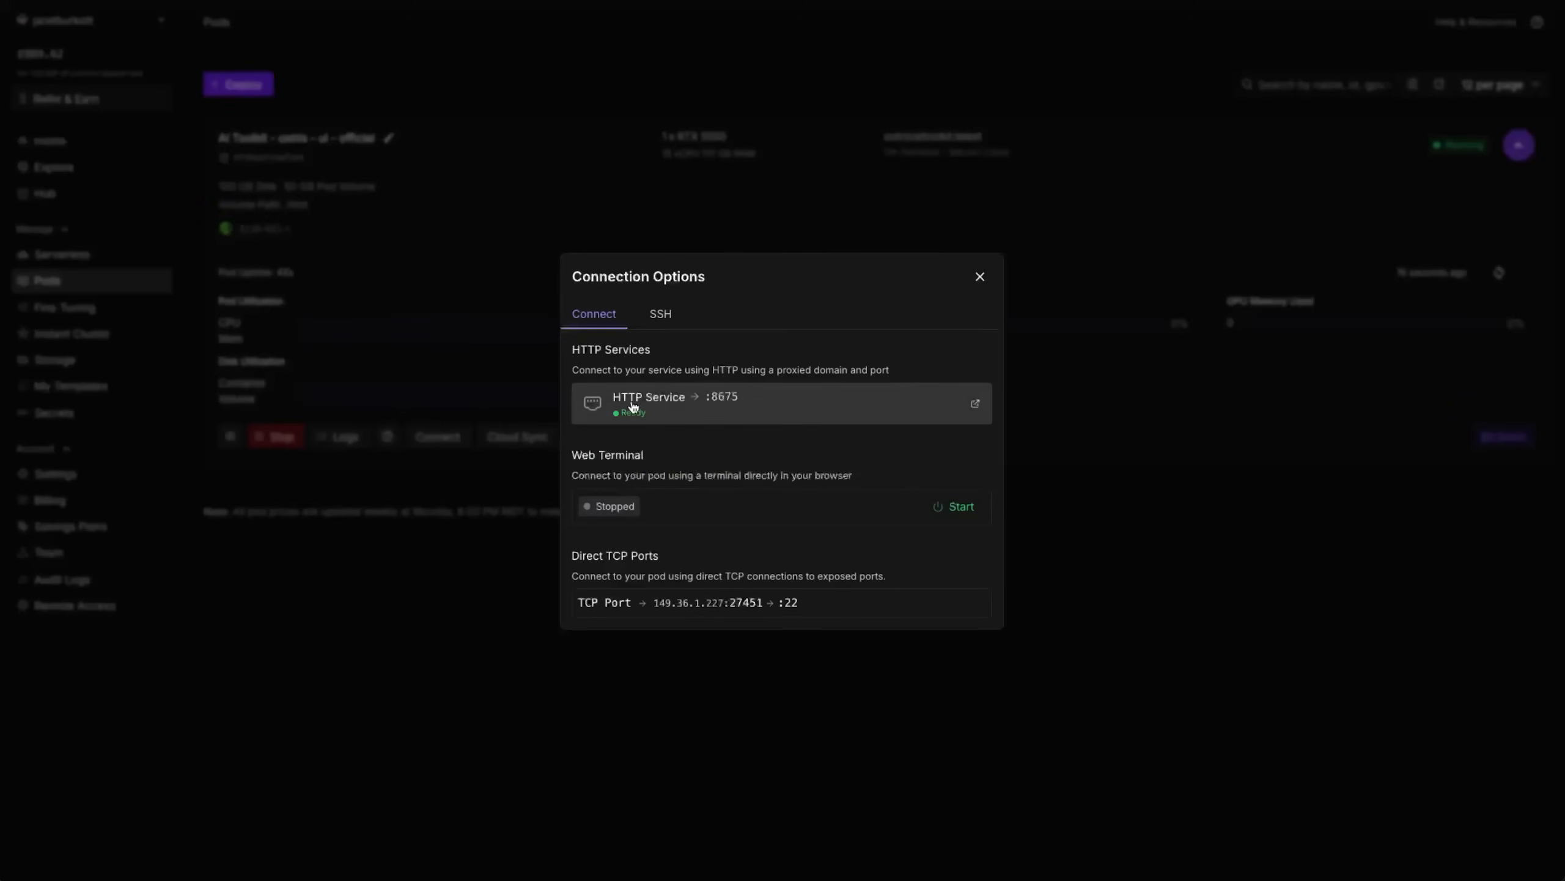
pyautogui.click(747, 406)
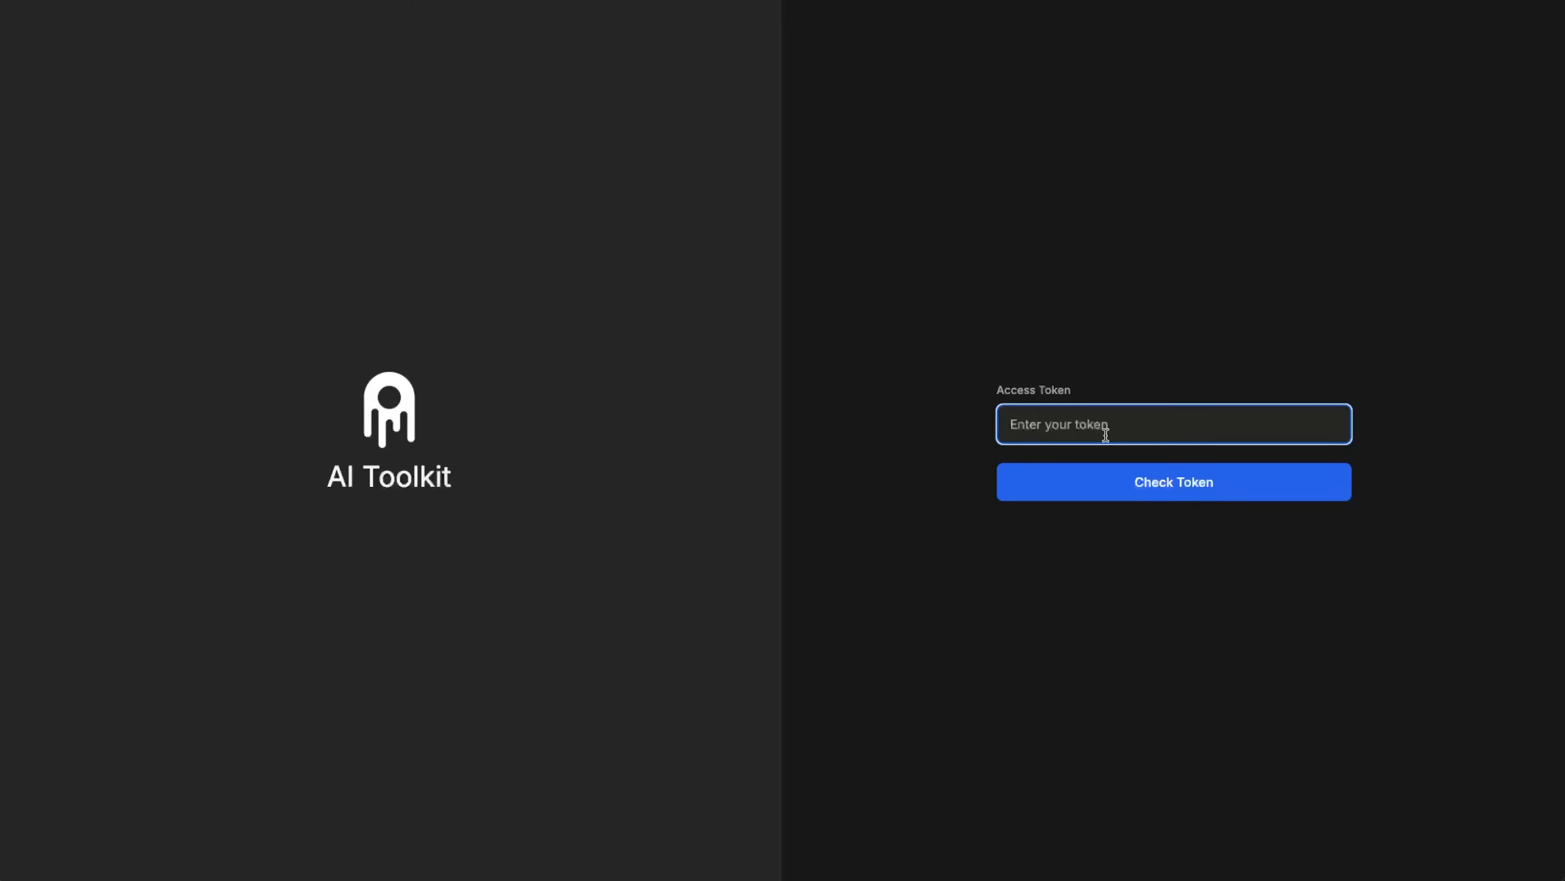
# Log in to AI Toolkit with the access token and dismiss the offer to save the password.
pyautogui.write('••••••••••••')
pyautogui.press('Return')
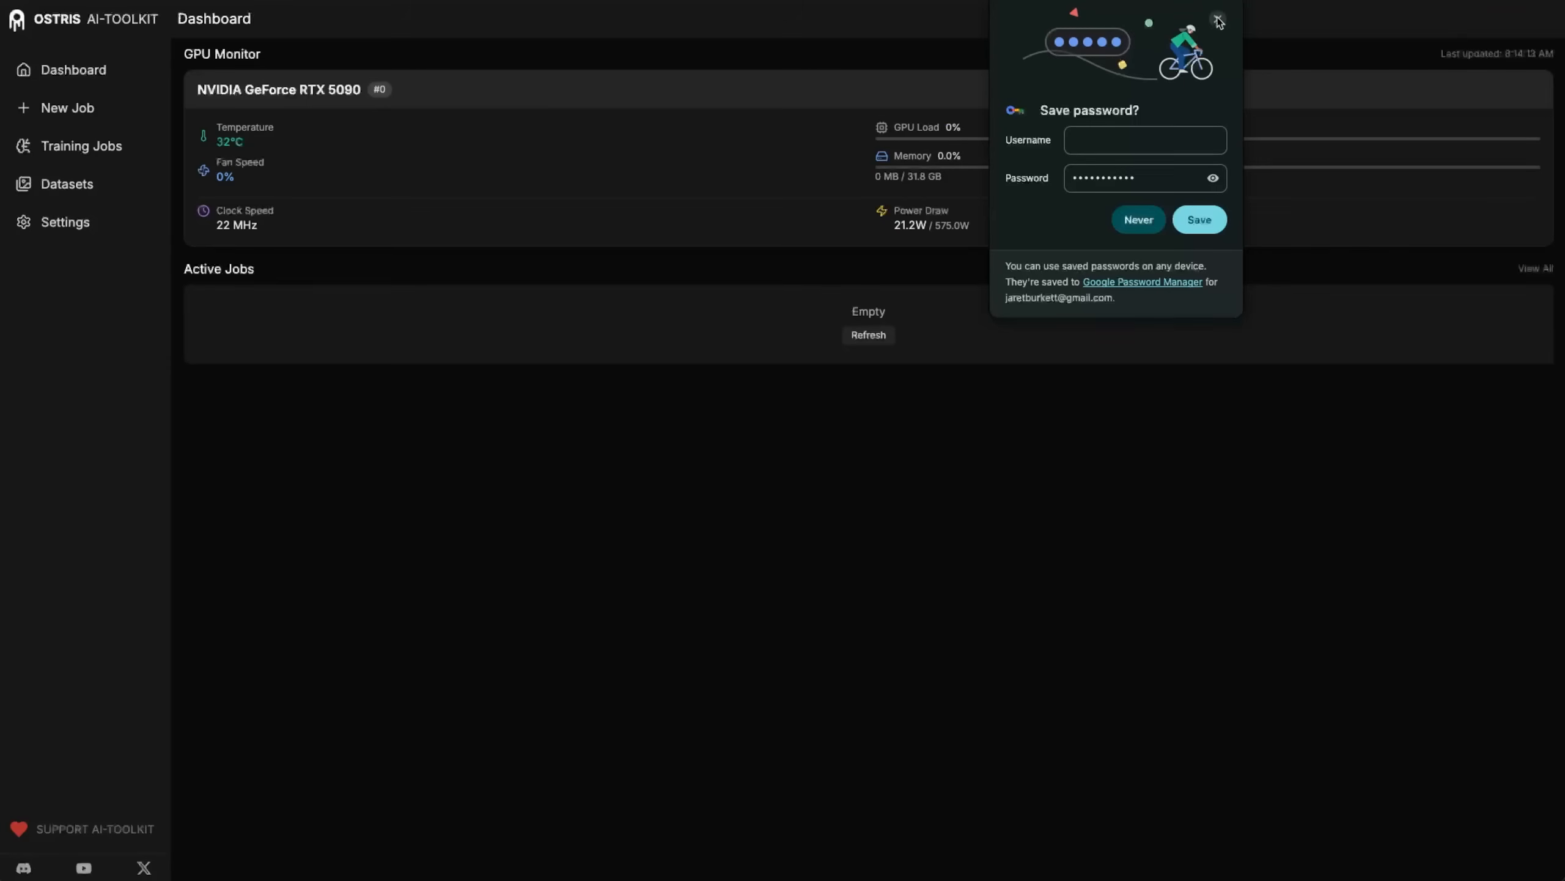
pyautogui.click(1216, 16)
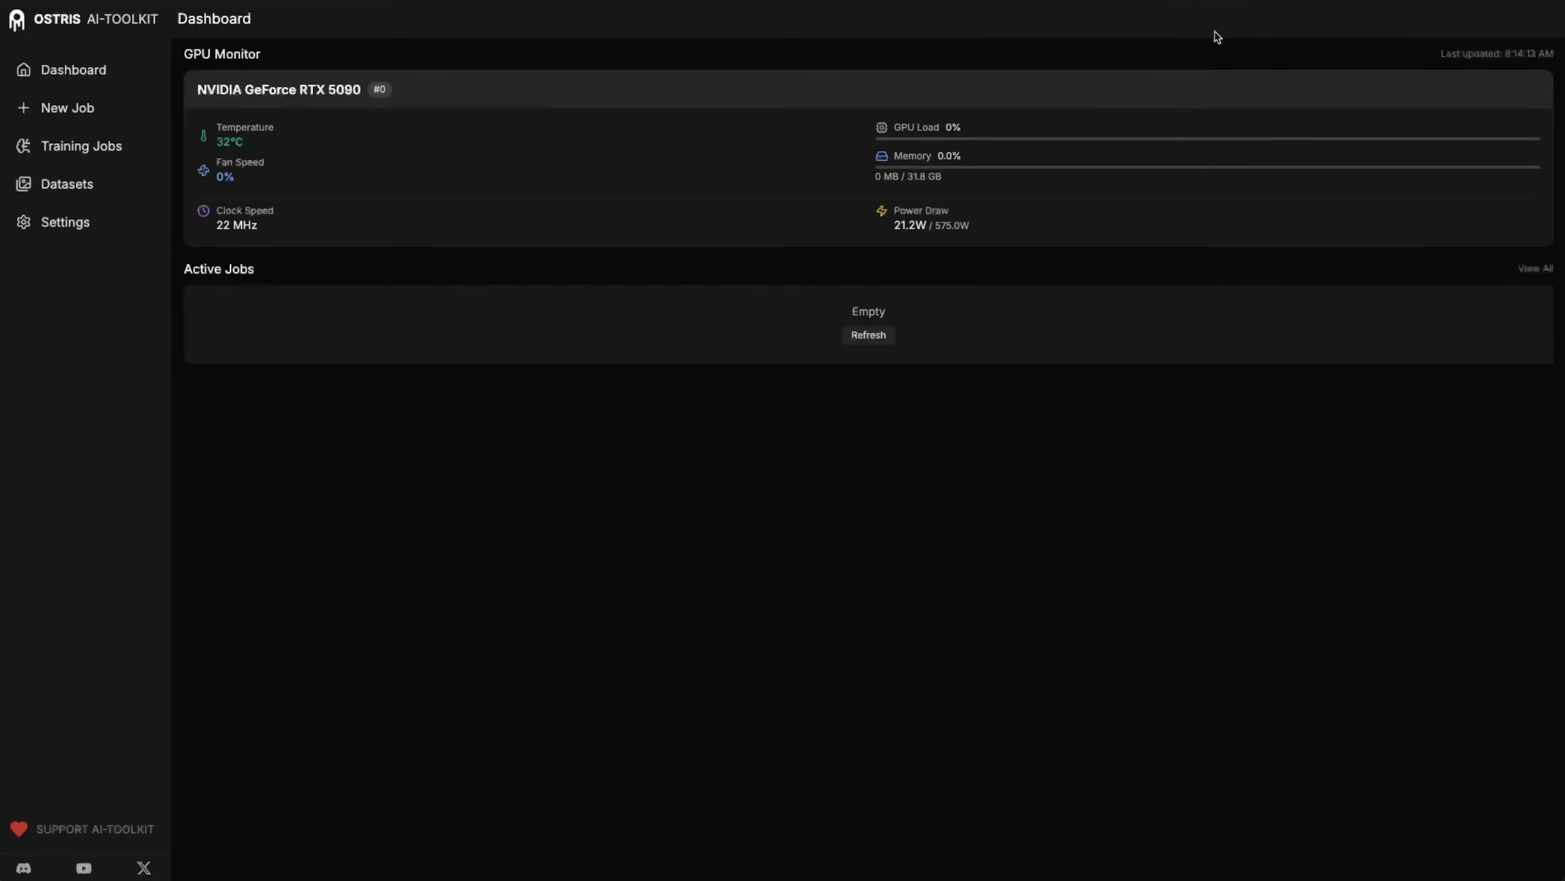
# Create a new dataset named "mystery" and upload the hydraulic press MP4 clips to it.
pyautogui.click(69, 185)
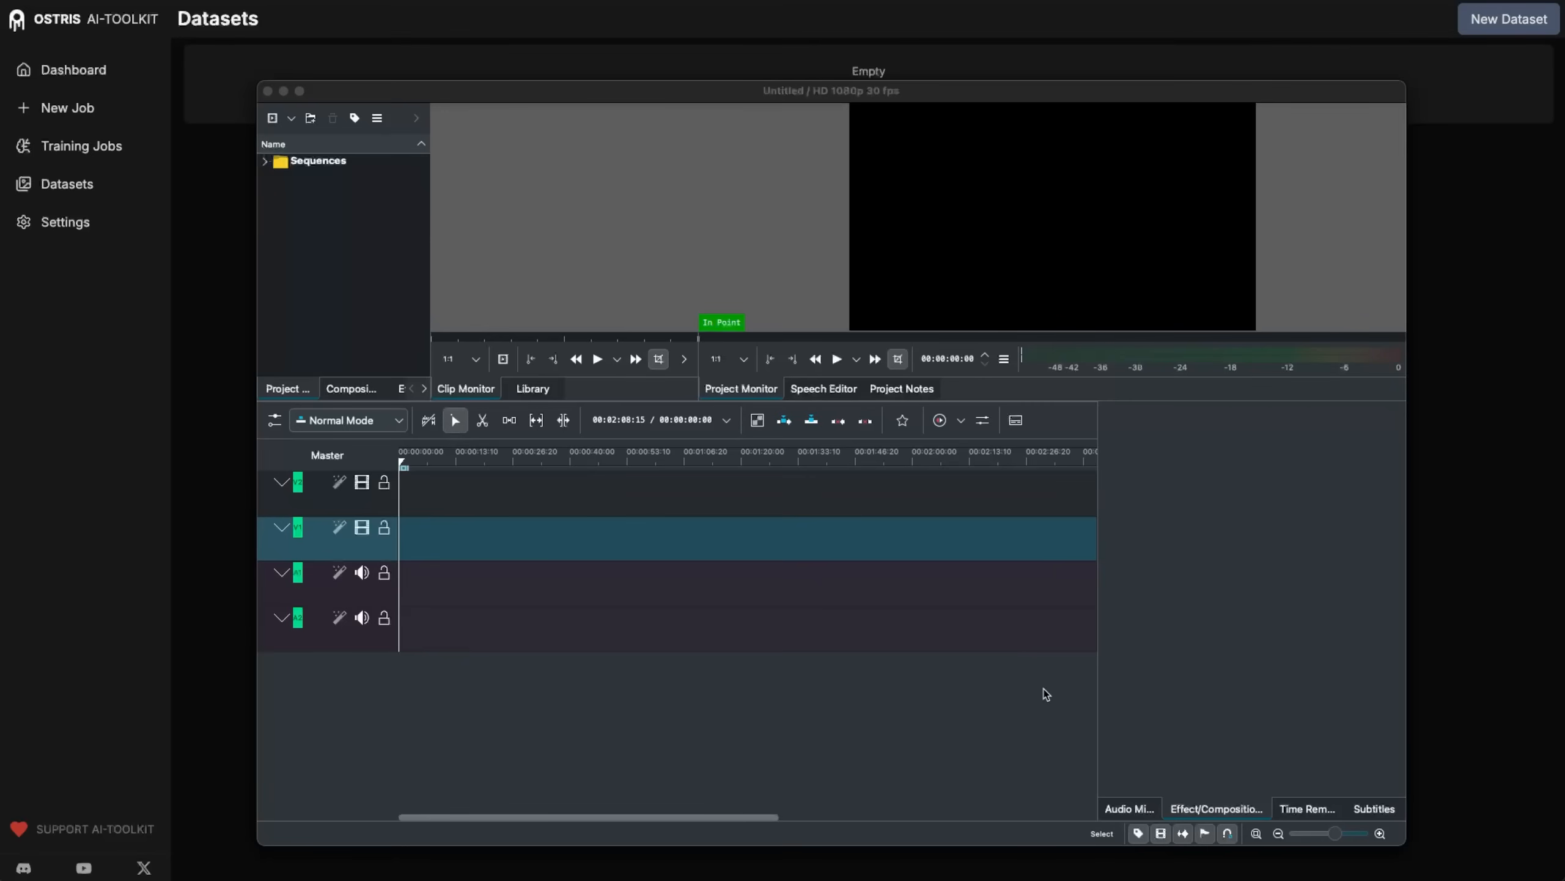
pyautogui.moveTo(539, 90); pyautogui.dragTo(616, 74)
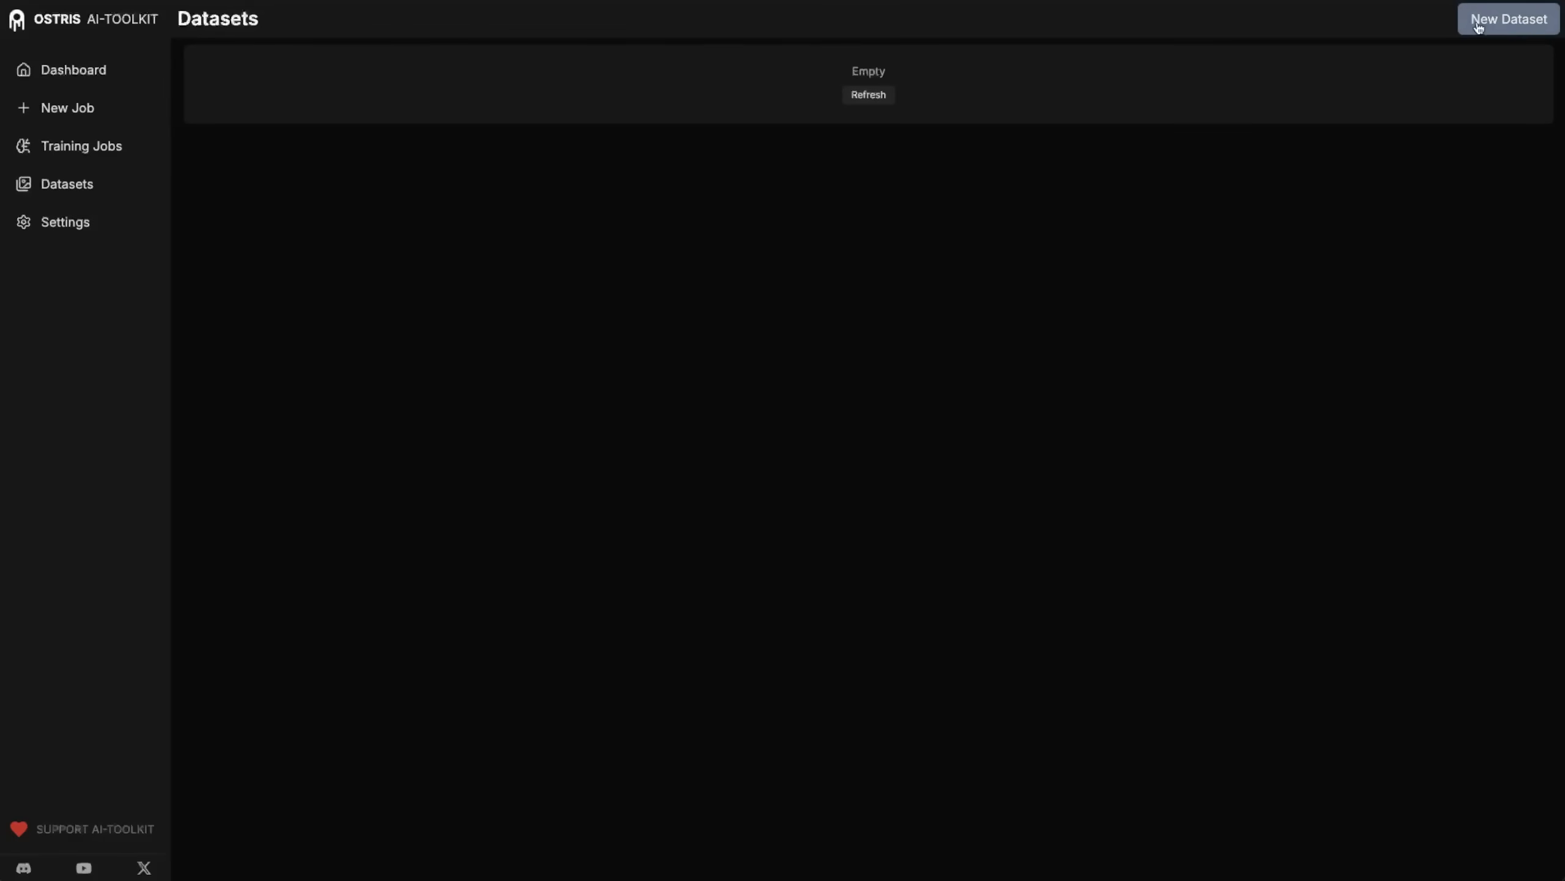
pyautogui.click(1523, 23)
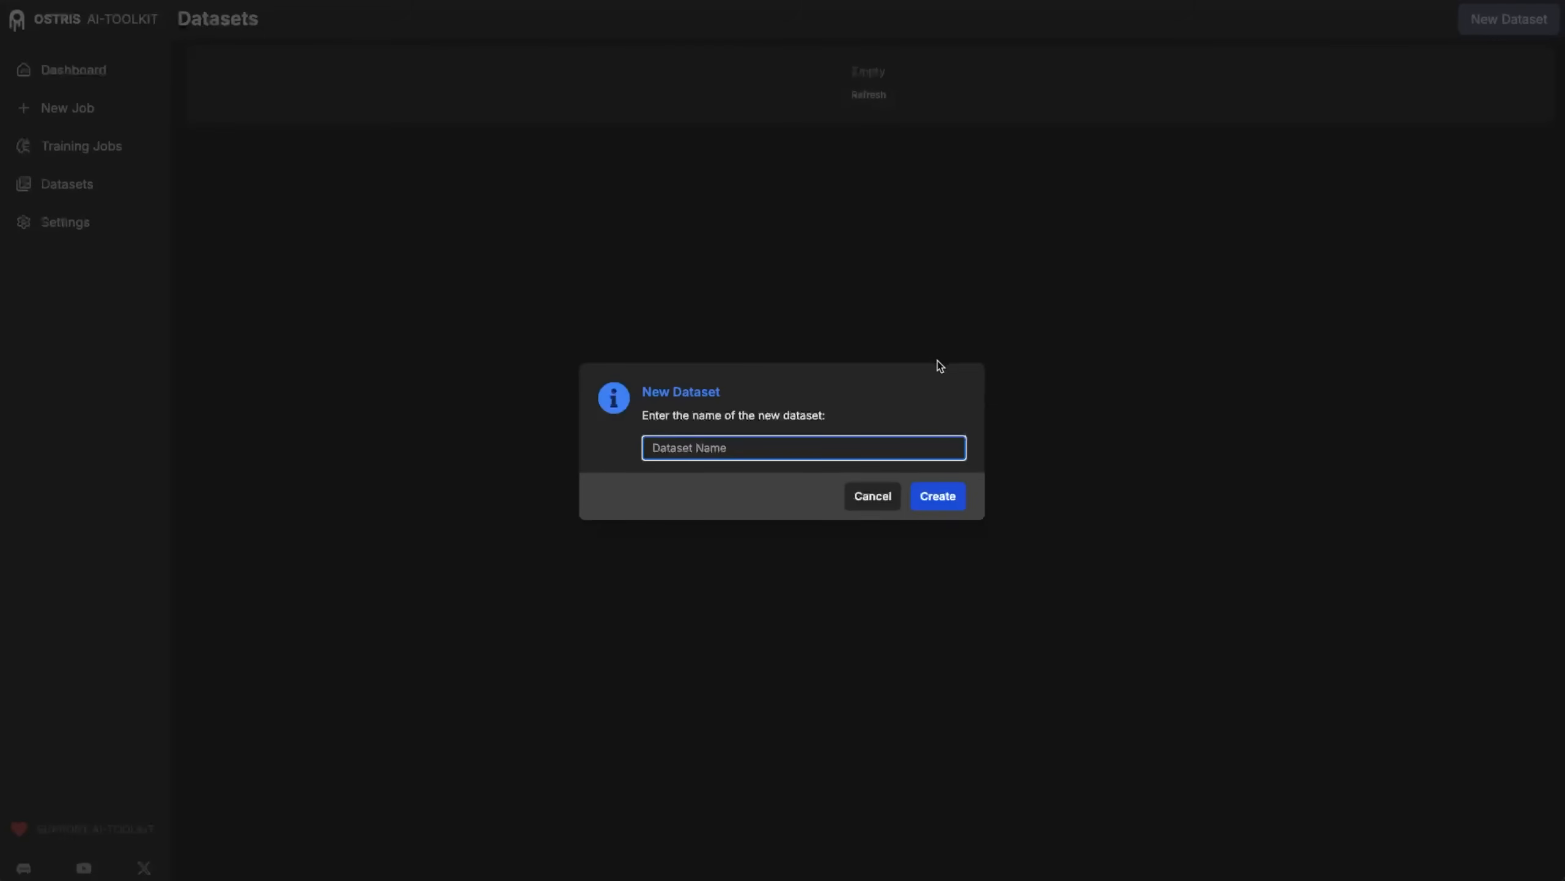
pyautogui.write('mystery')
pyautogui.click(954, 496)
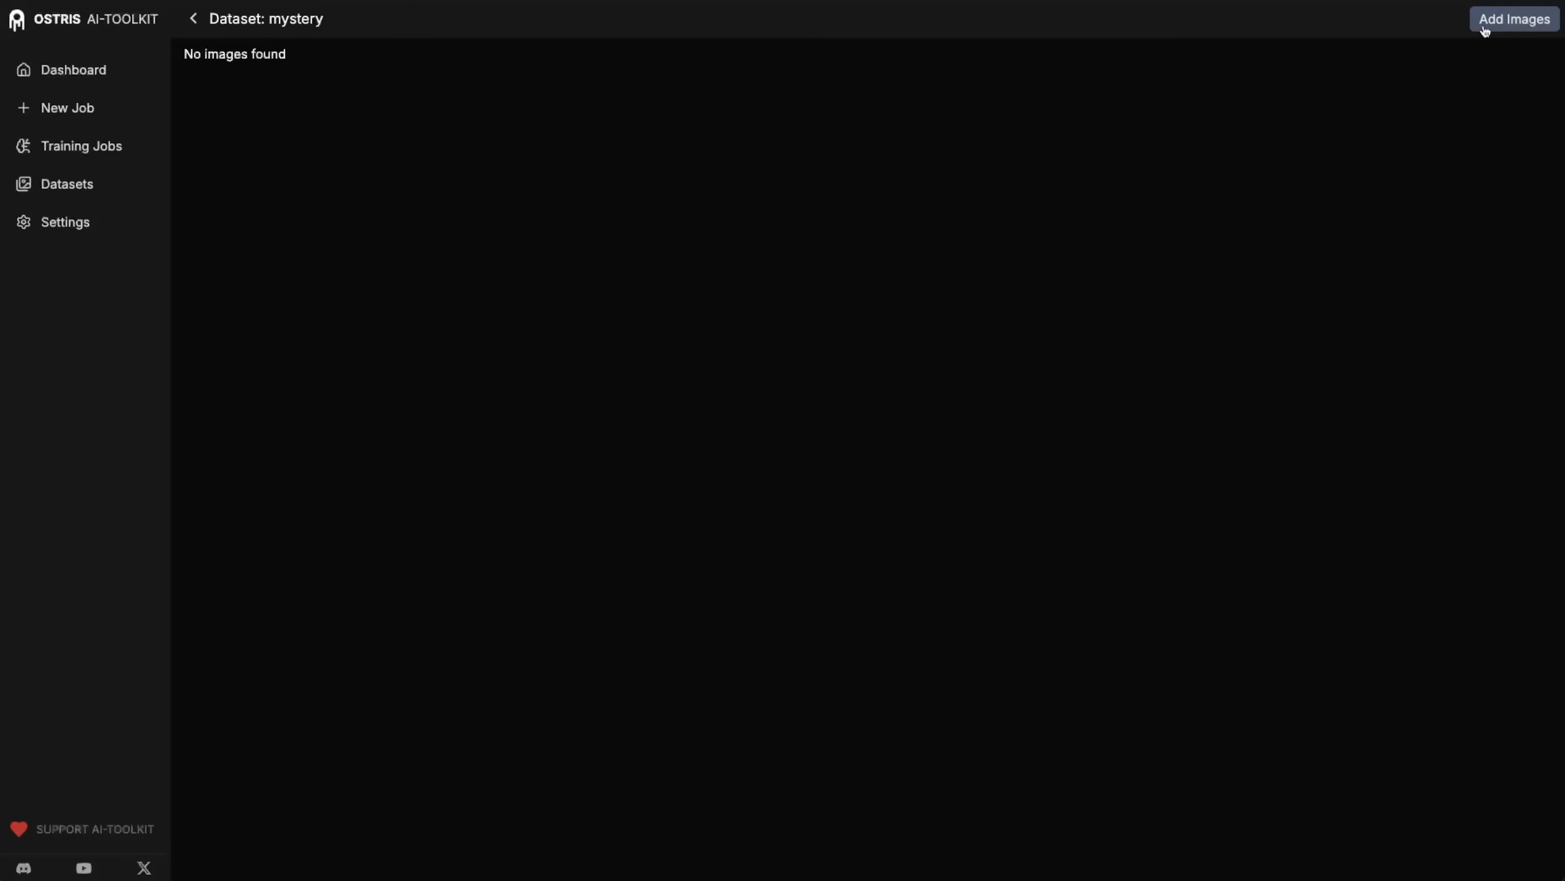
pyautogui.click(1486, 23)
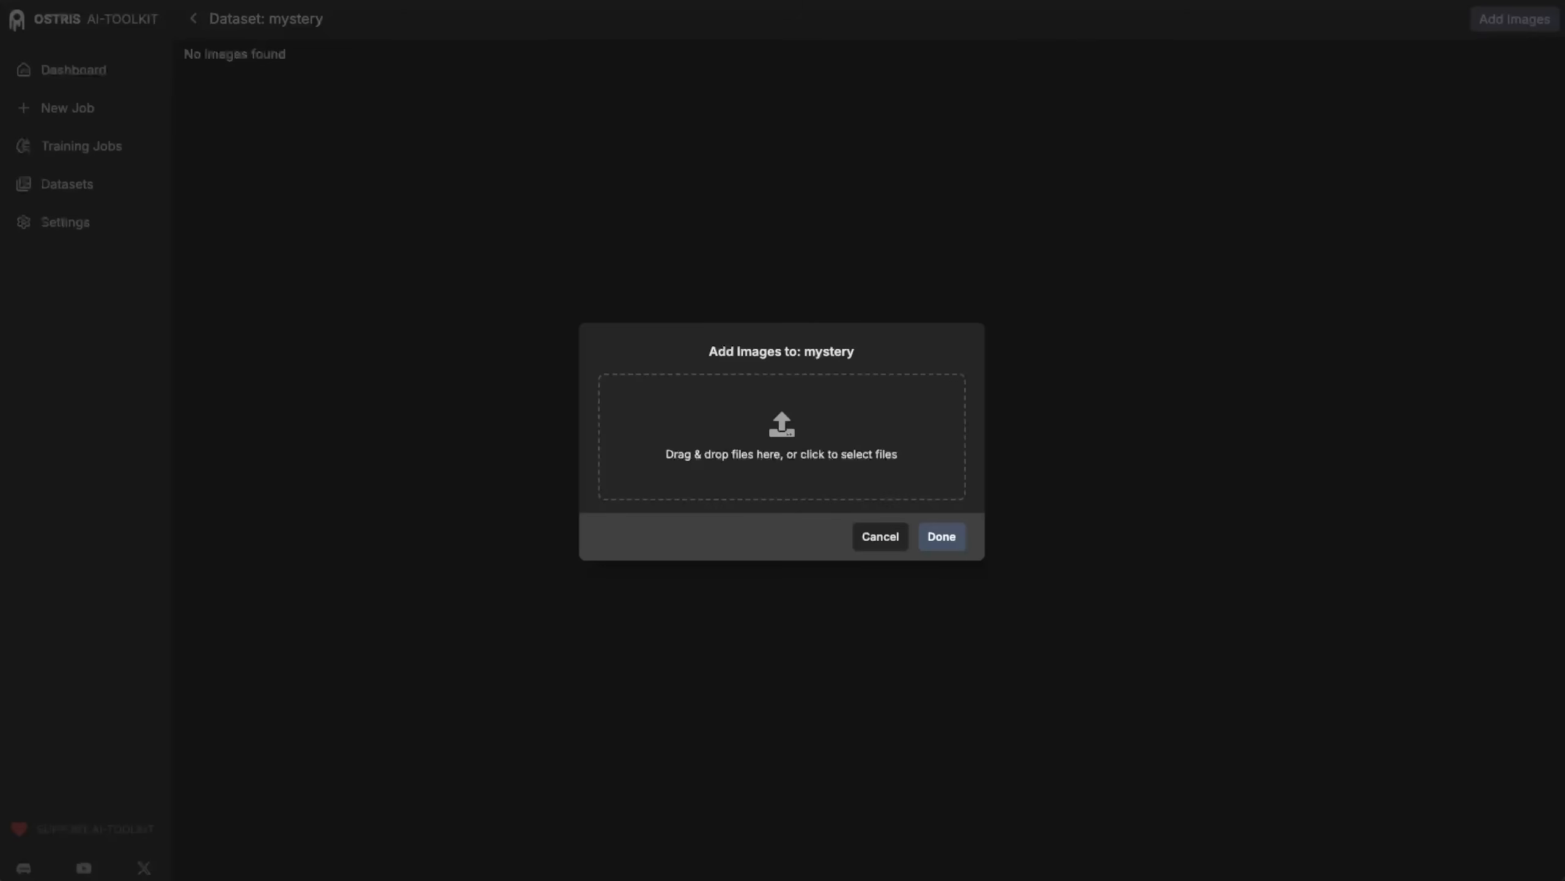
pyautogui.moveTo(778, 426); pyautogui.dragTo(860, 476)
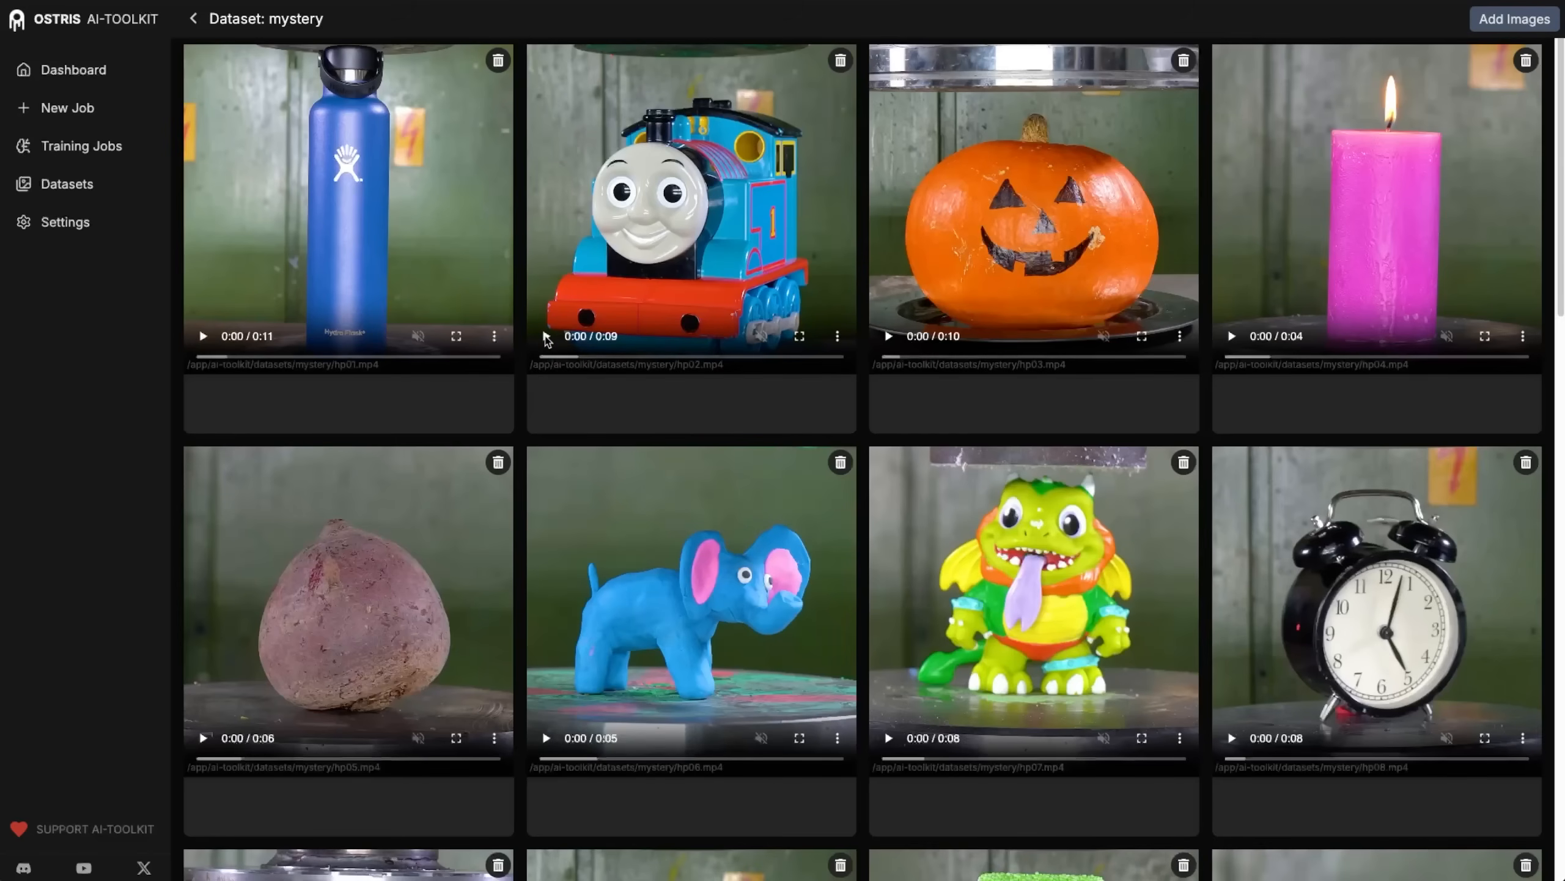
# Play the toy train clip hp02.mp4 and look through all the clips uploaded to the dataset.
pyautogui.click(546, 337)
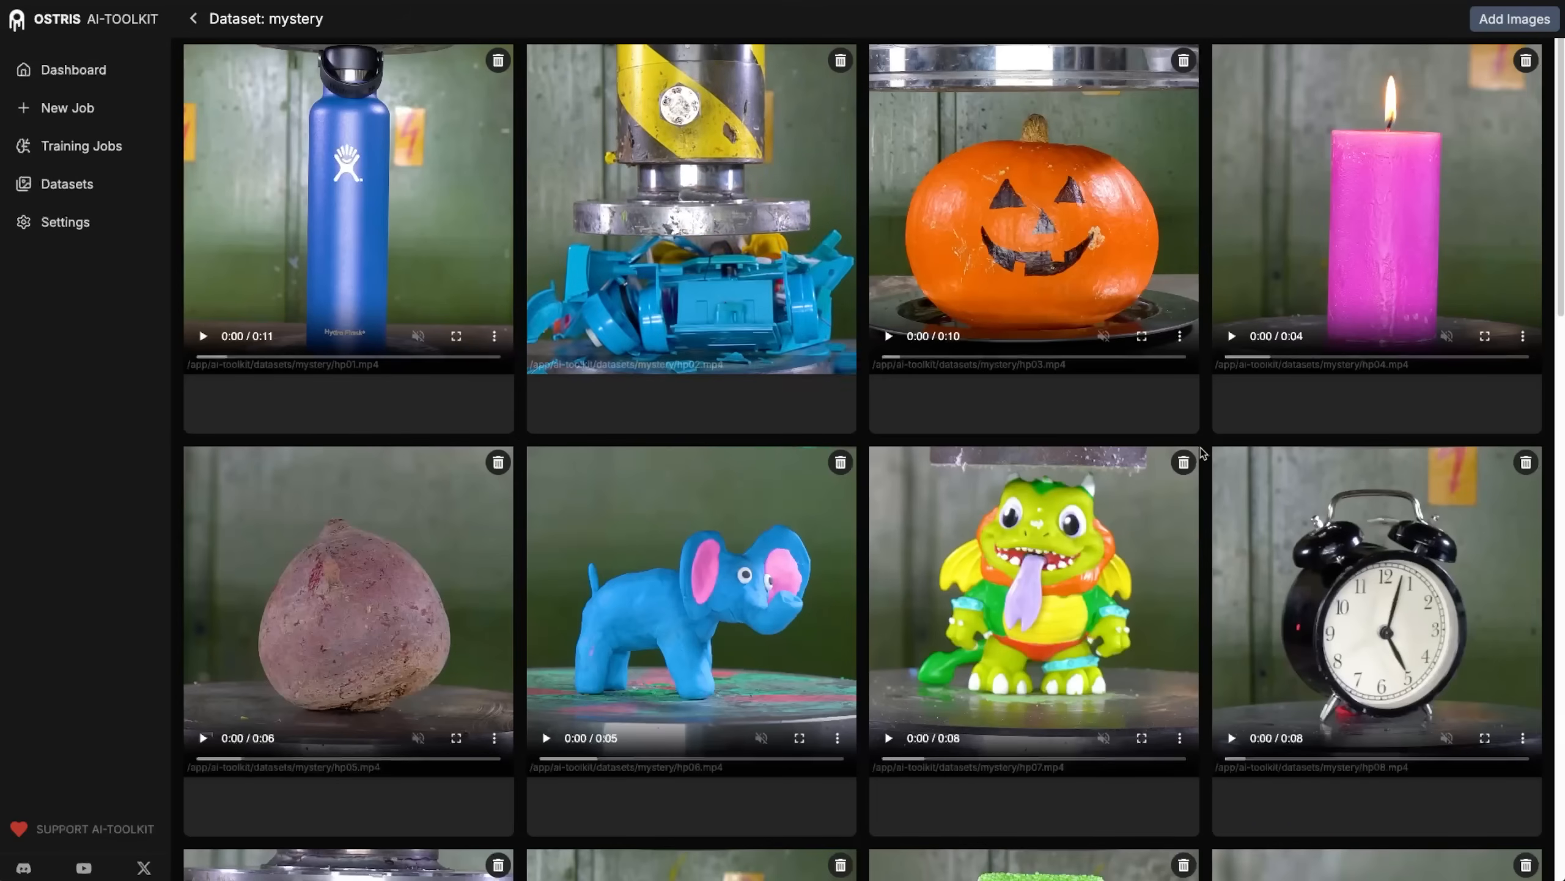
pyautogui.scroll(-1, 861, 455)
pyautogui.scroll(-9, 861, 455)
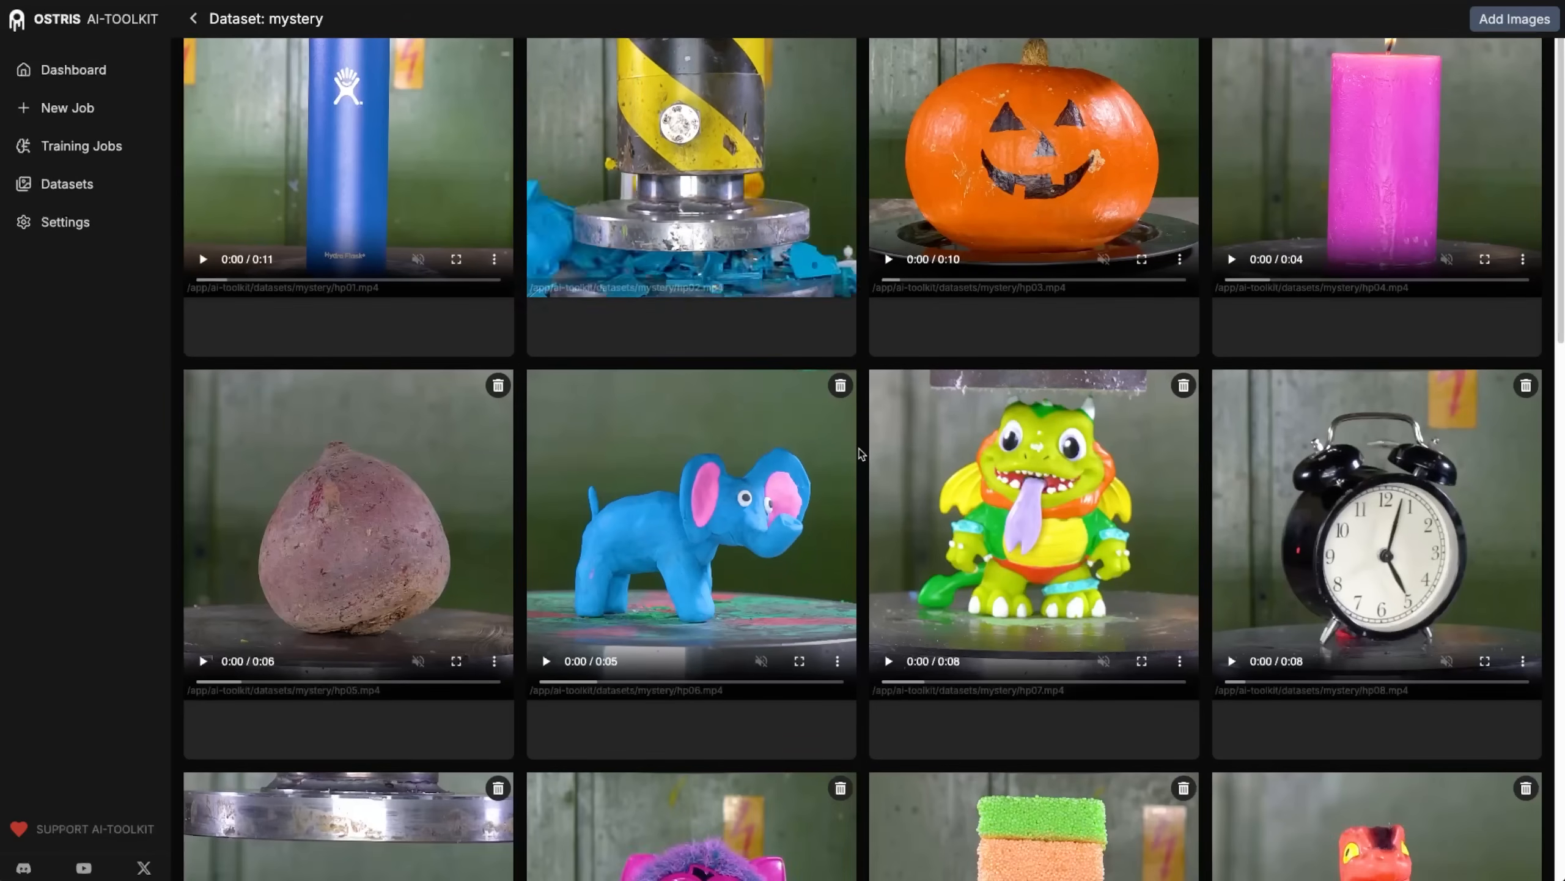
pyautogui.scroll(-1, 861, 455)
pyautogui.scroll(-10, 861, 455)
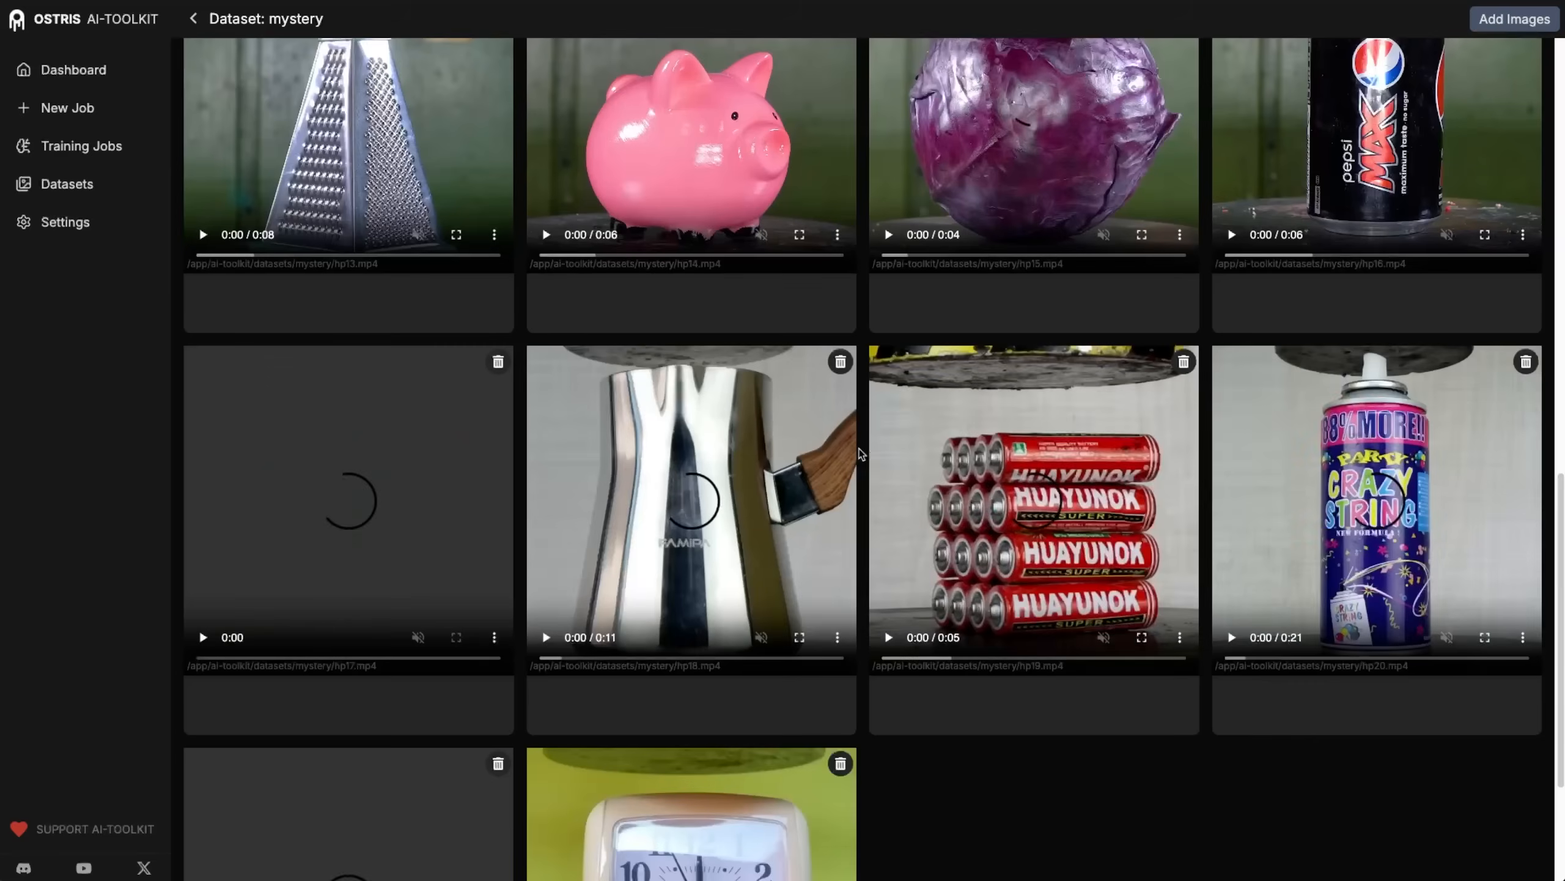
pyautogui.scroll(-3, 861, 454)
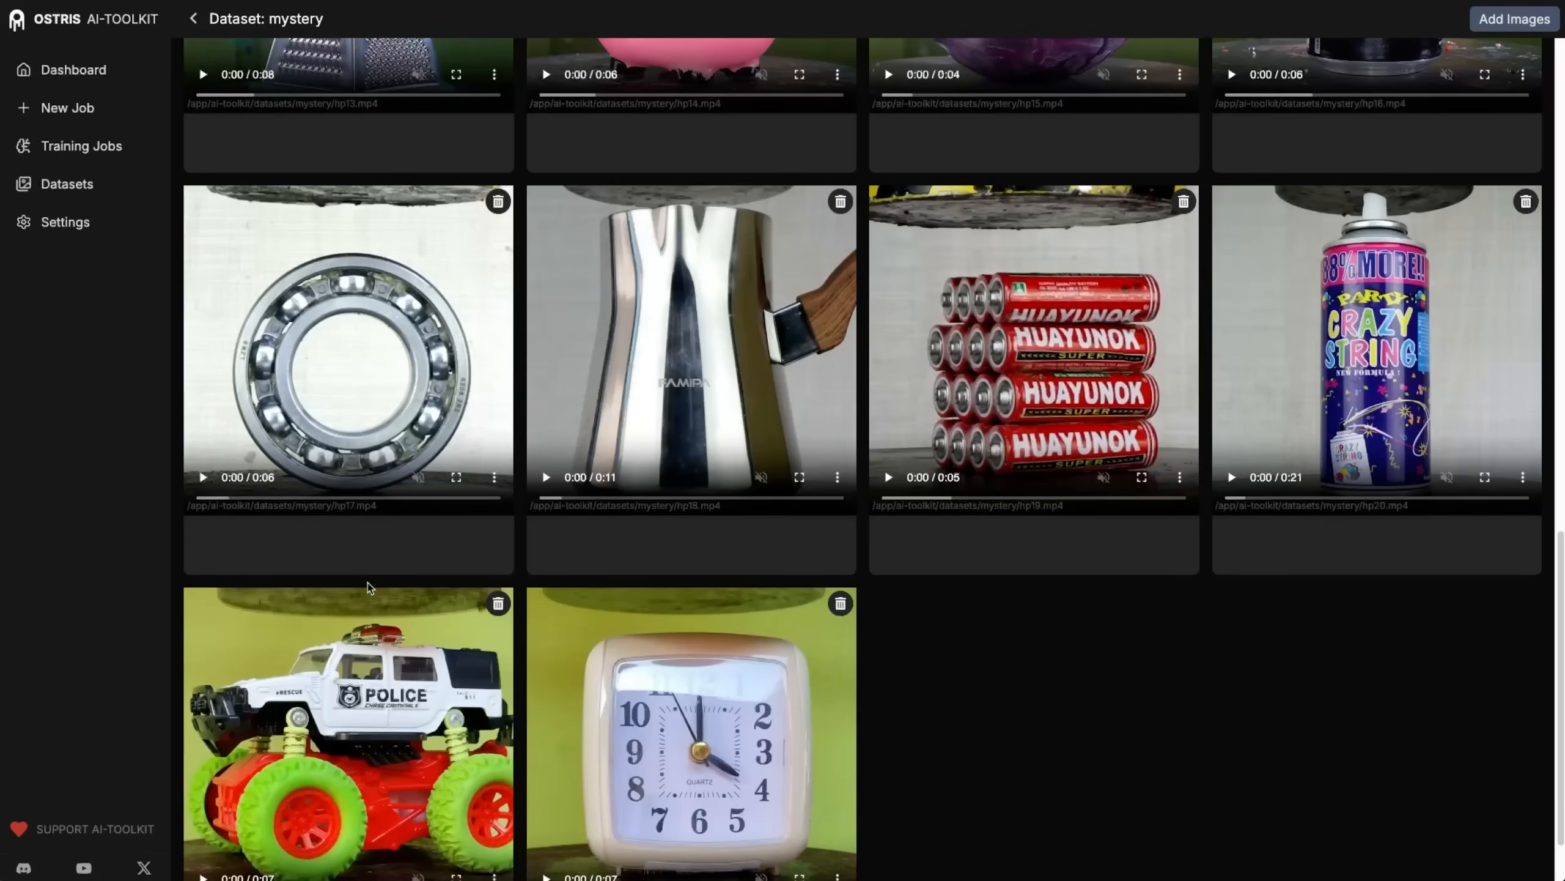
pyautogui.scroll(20, 363, 595)
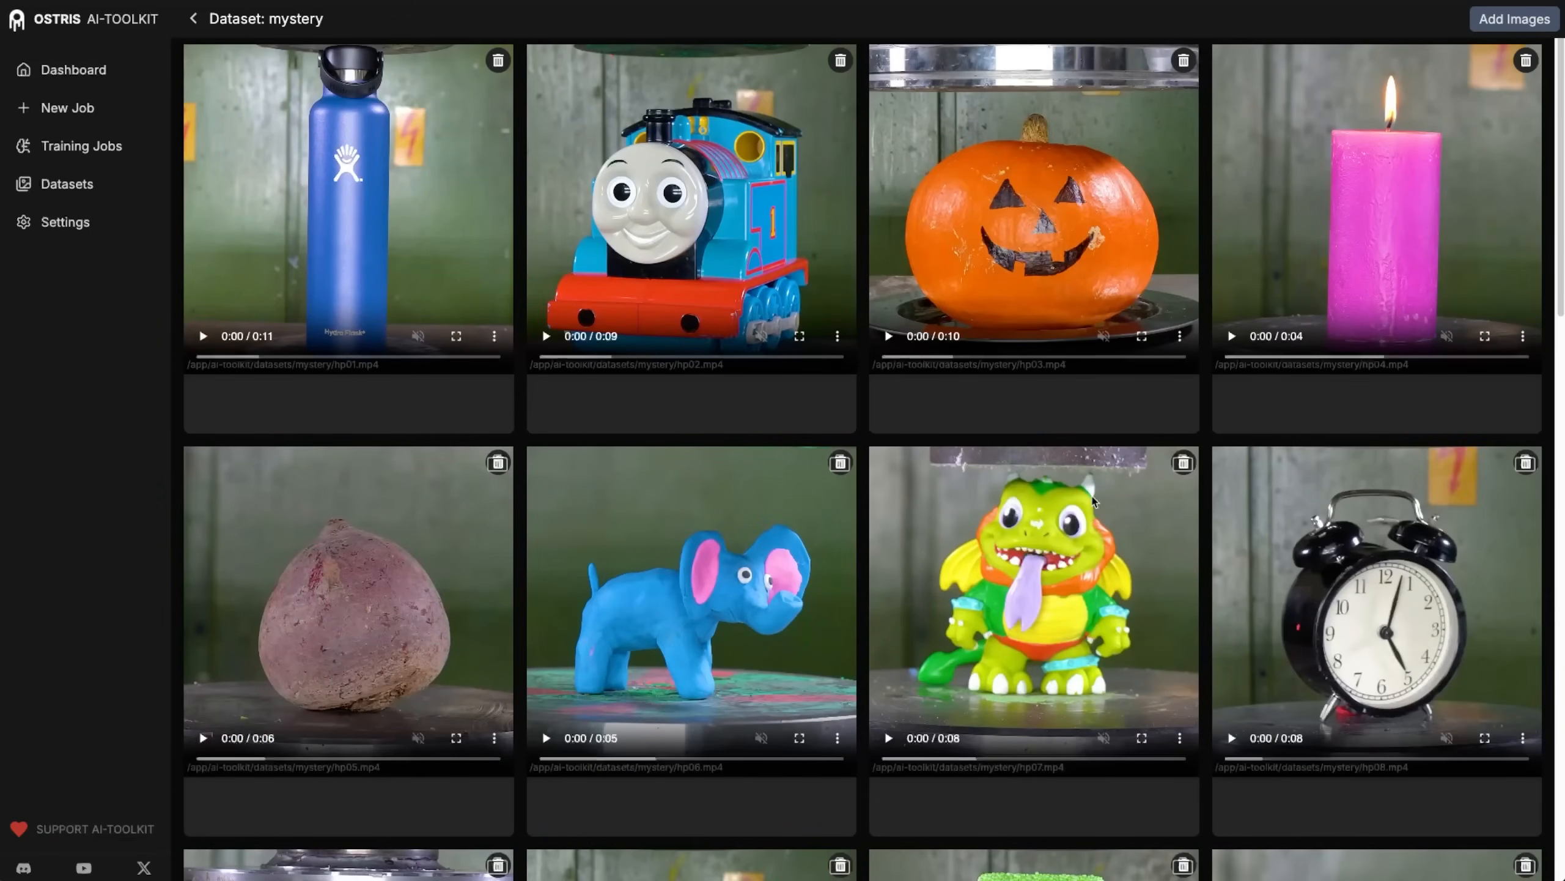
# Play the candle clip hp04.mp4 and the alarm clock clip hp08.mp4 to examine the crushing motion.
pyautogui.click(1232, 337)
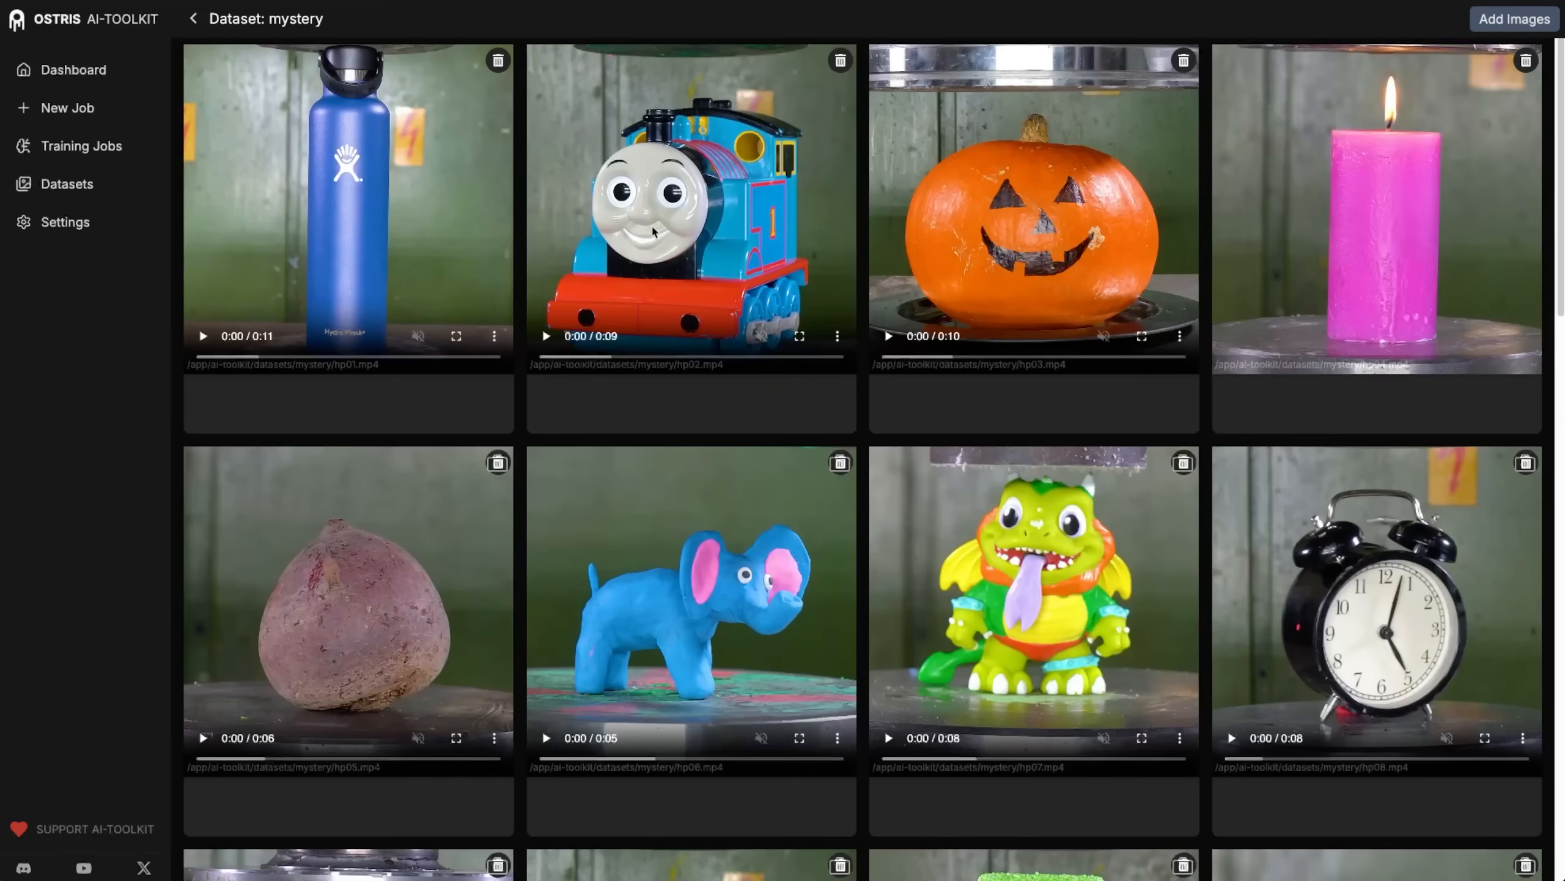
pyautogui.scroll(-1, 1210, 547)
pyautogui.click(1231, 695)
pyautogui.scroll(-2, 1291, 504)
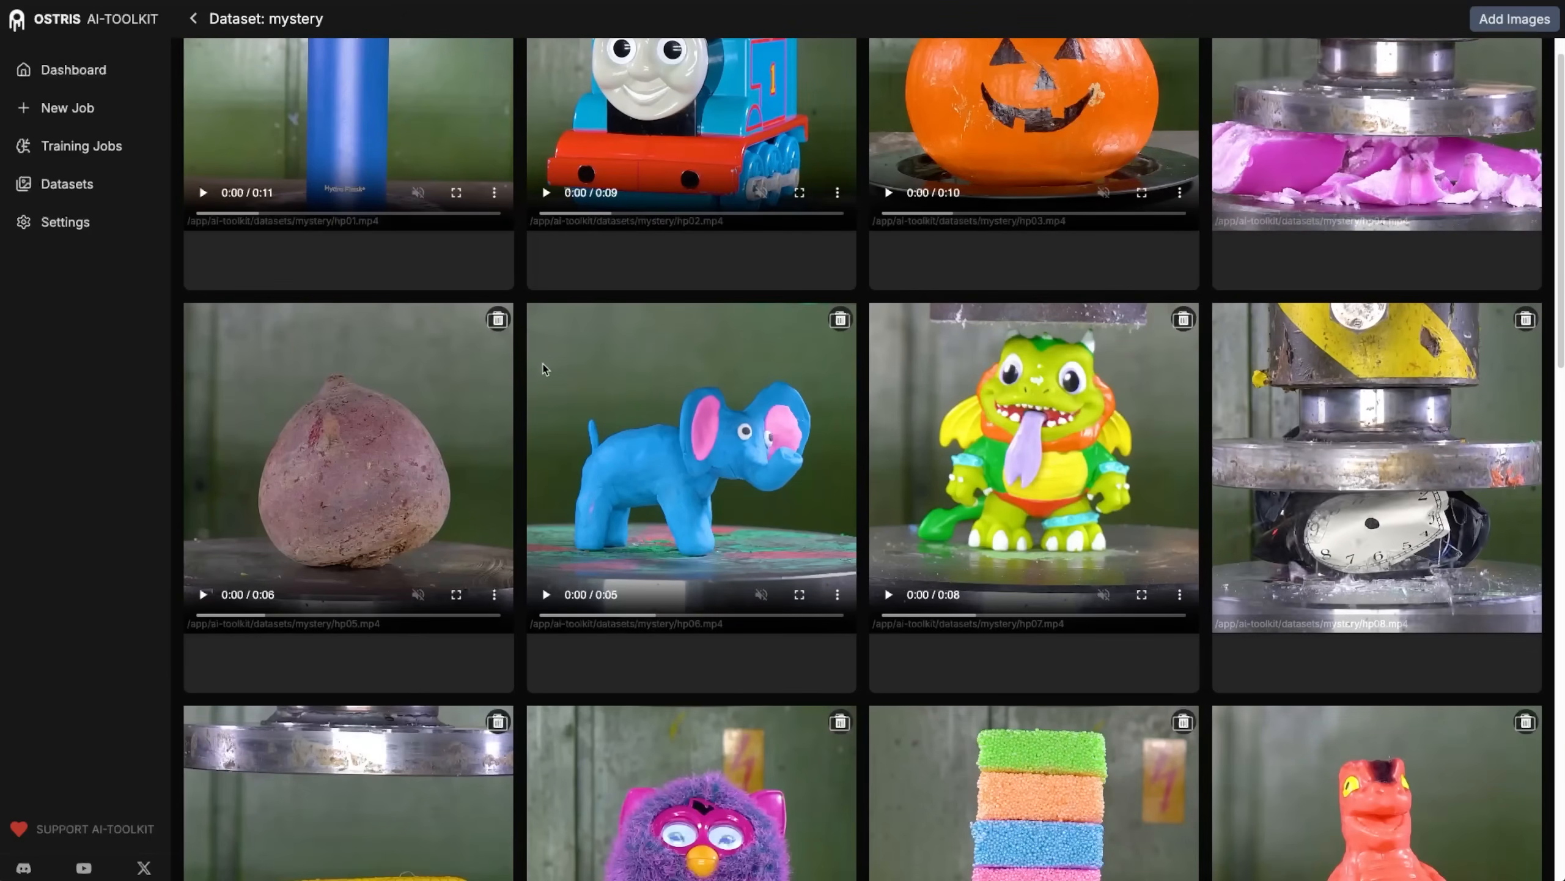
pyautogui.scroll(3, 539, 380)
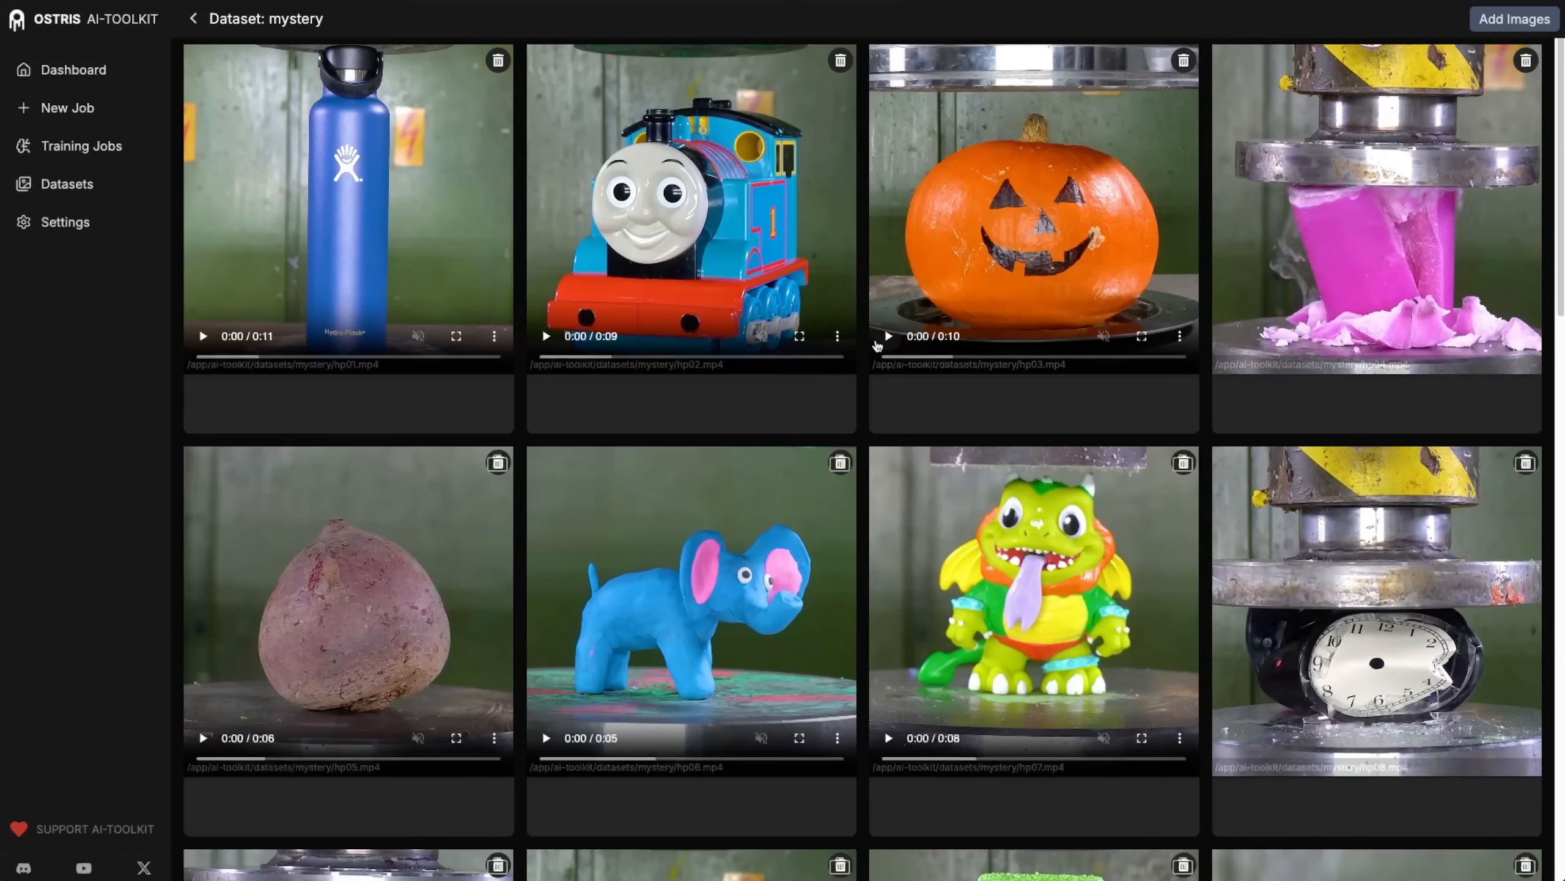
pyautogui.scroll(-6, 845, 277)
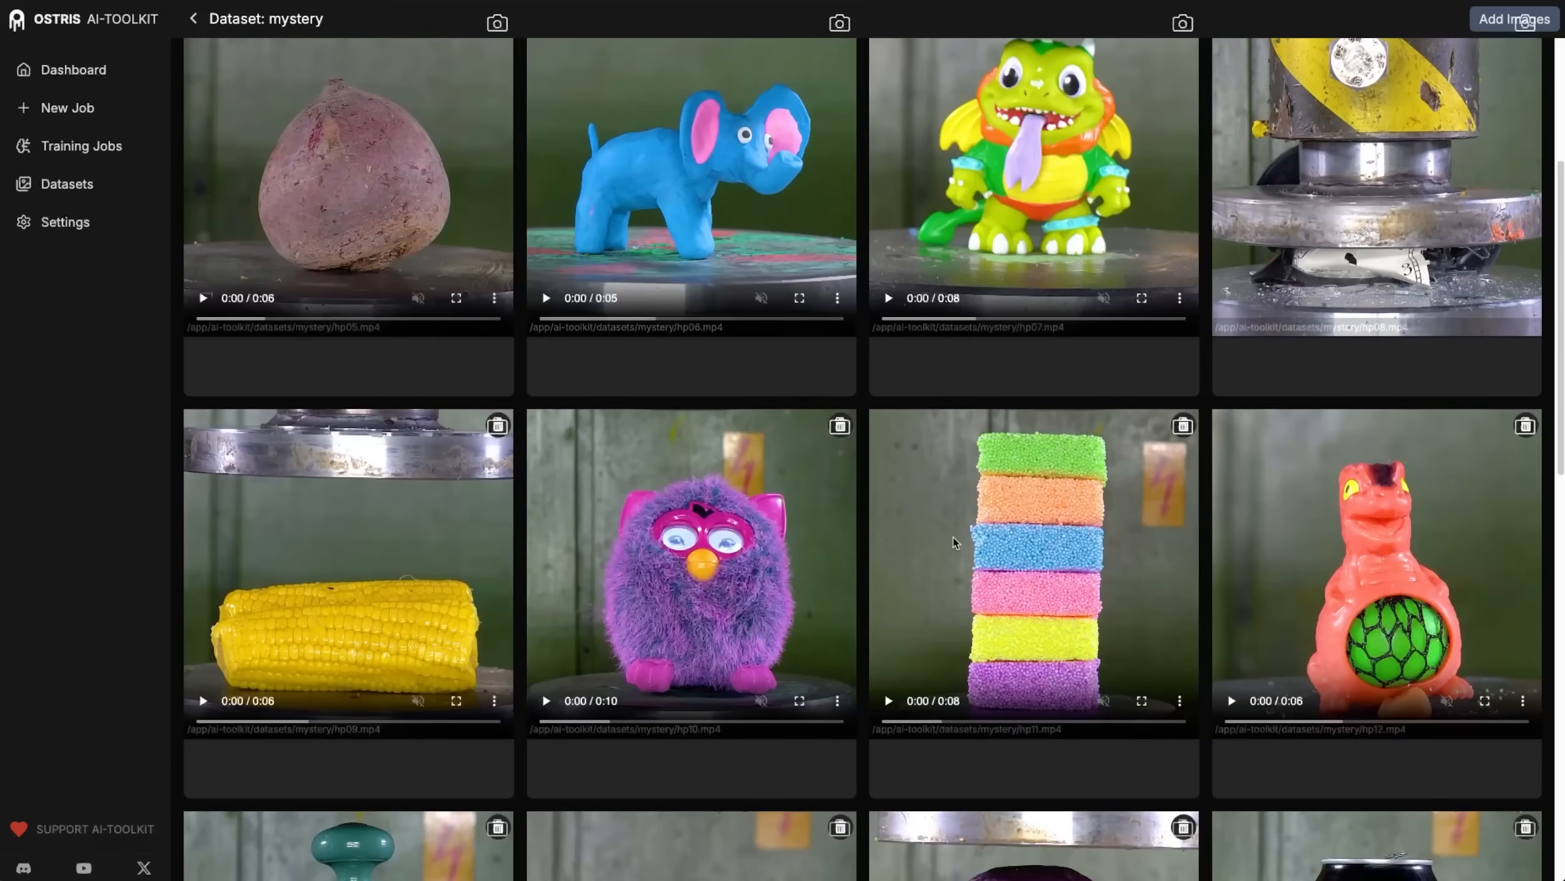
# Look through the remaining clips of the mystery dataset and play the party string can clip hp20.mp4.
pyautogui.scroll(-5, 923, 540)
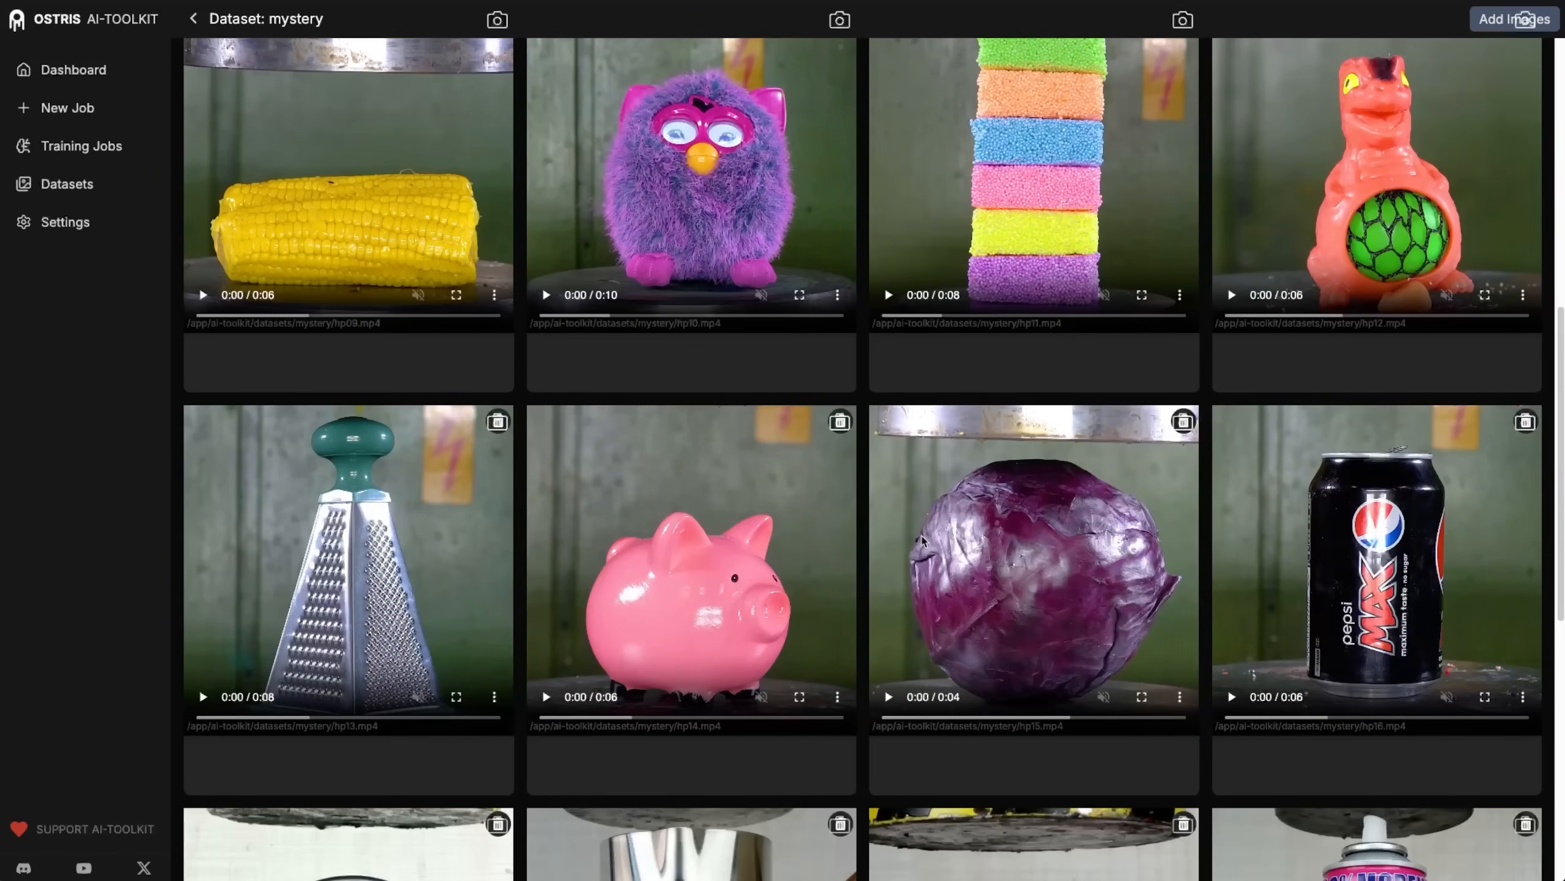
pyautogui.scroll(-8, 923, 540)
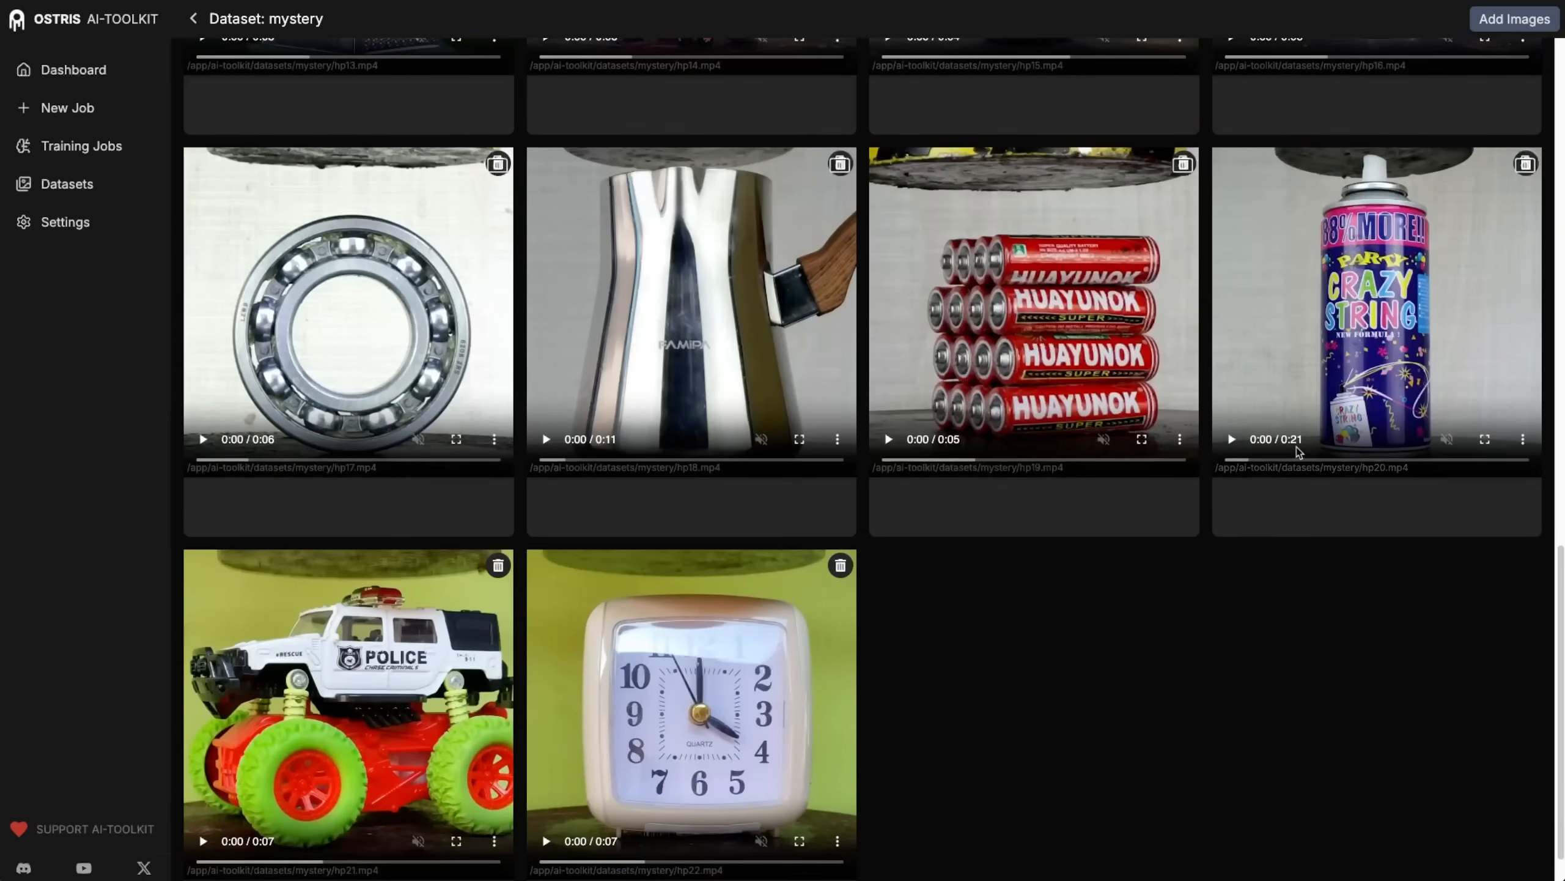
pyautogui.click(1231, 439)
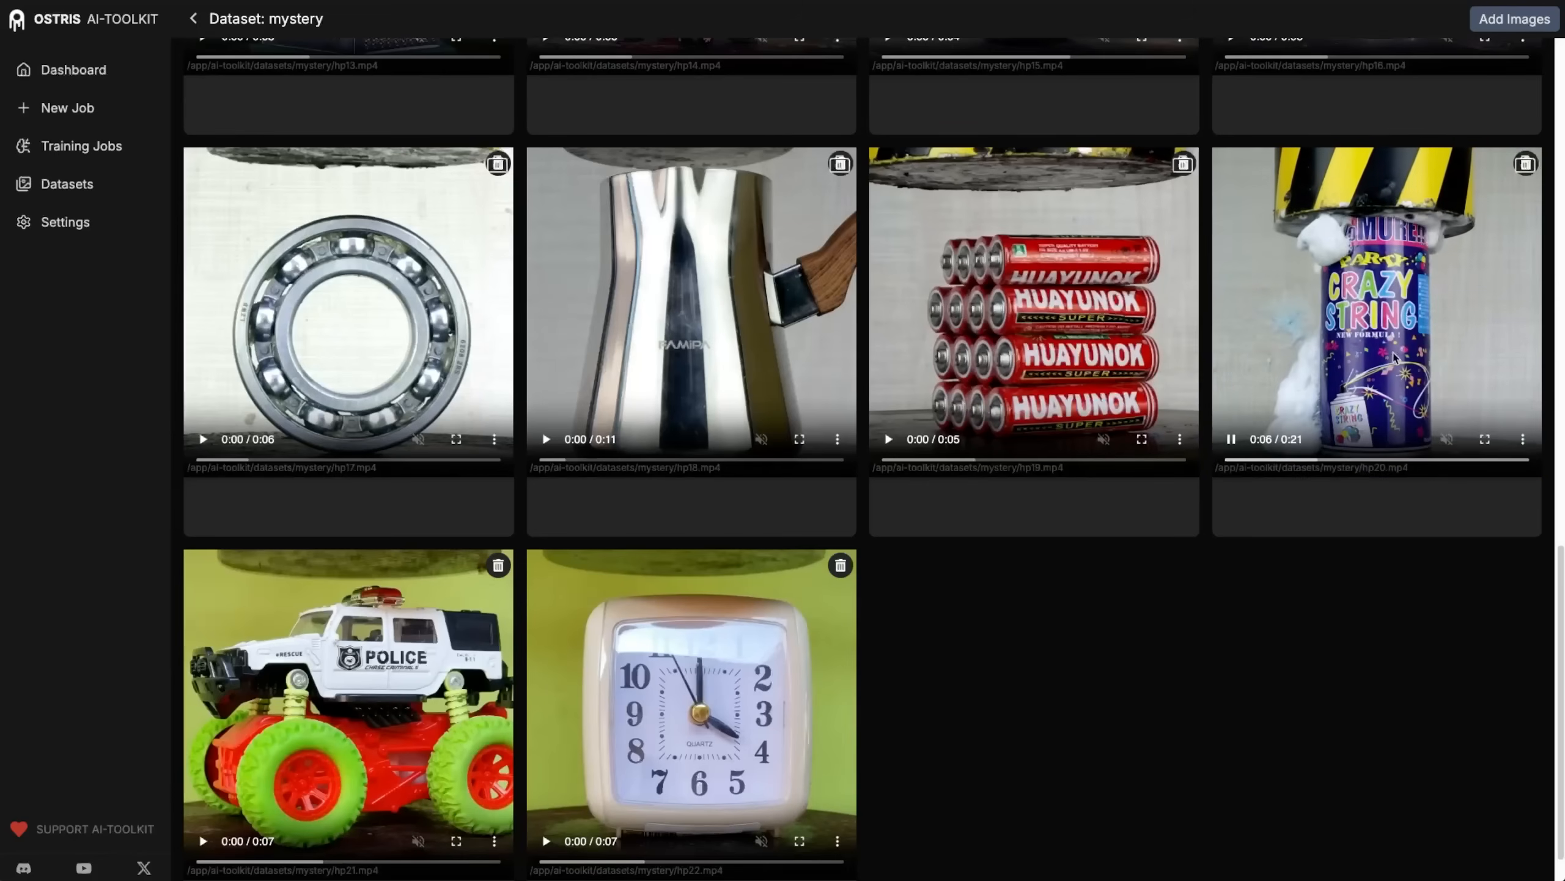
pyautogui.scroll(15, 1200, 577)
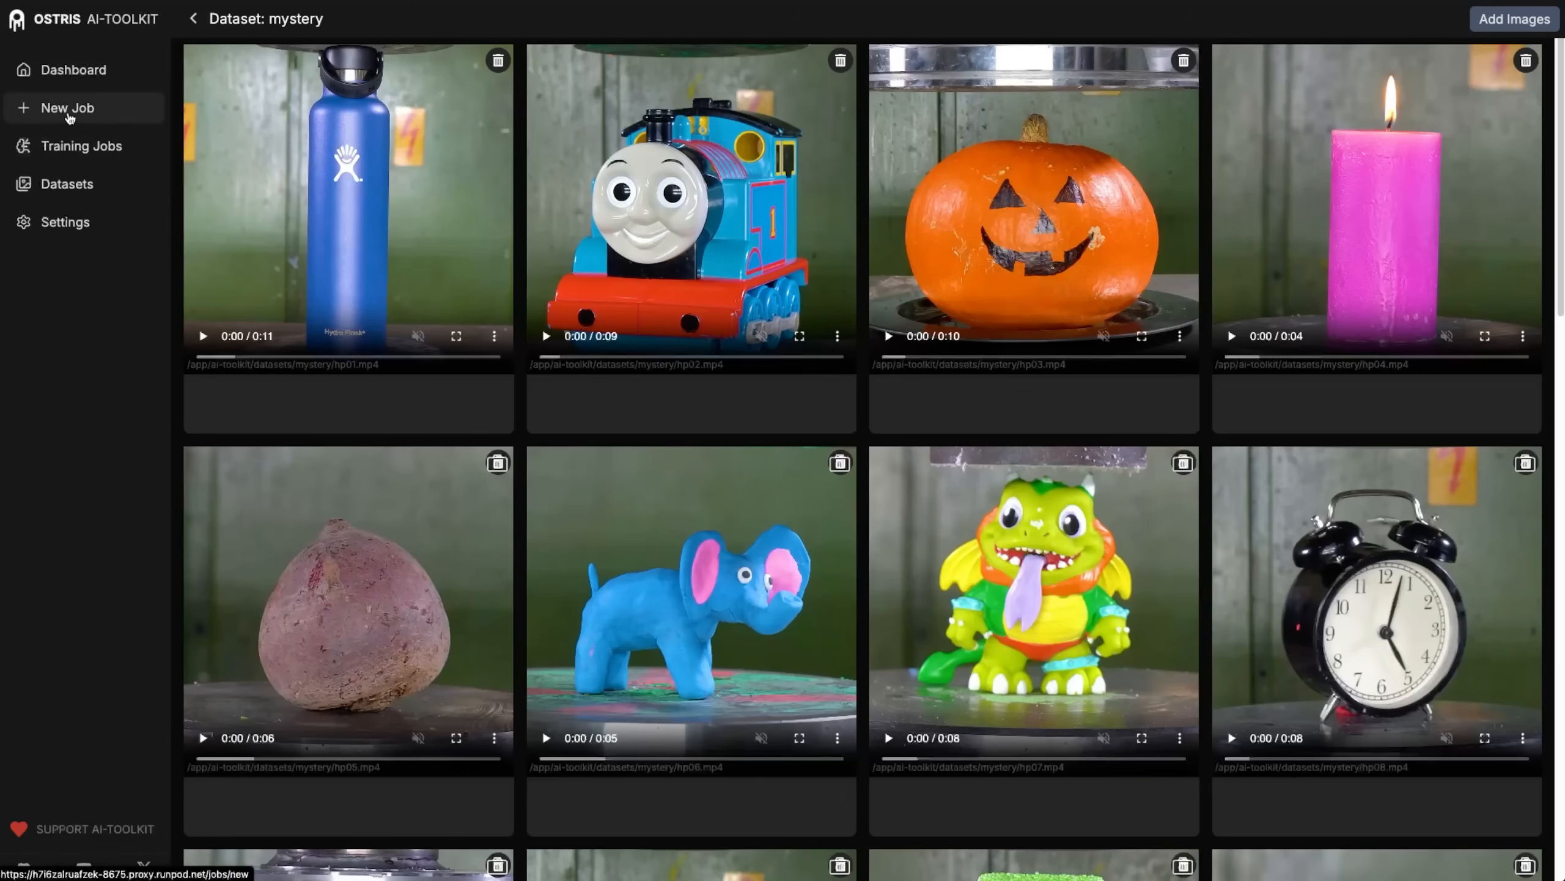
# Start a new training job and name it crush_it_wan_22_5b.
pyautogui.click(69, 117)
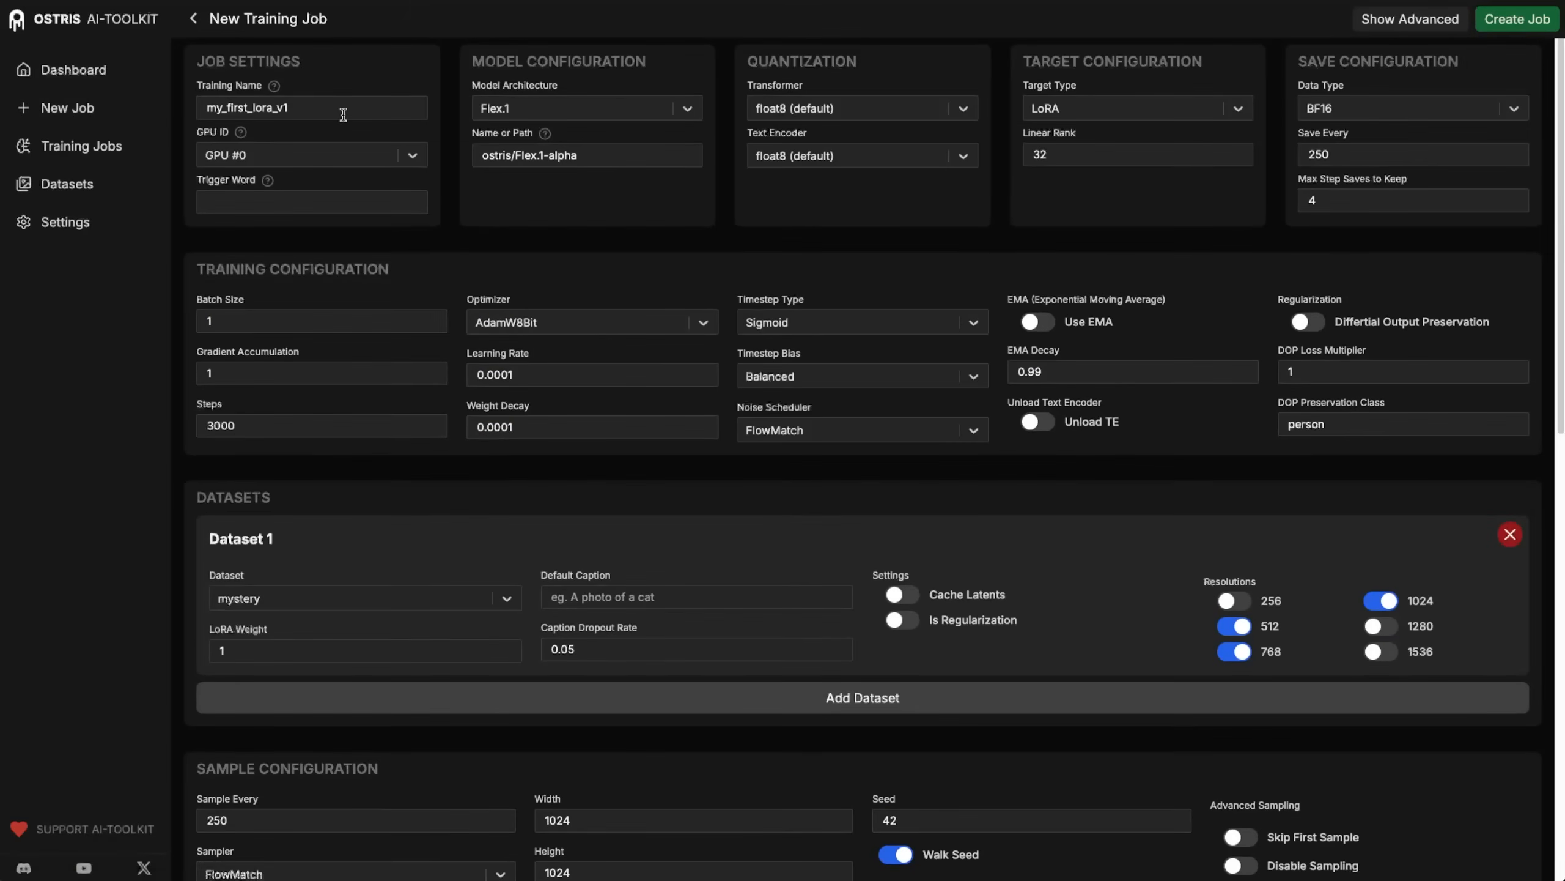
pyautogui.tripleClick(314, 106)
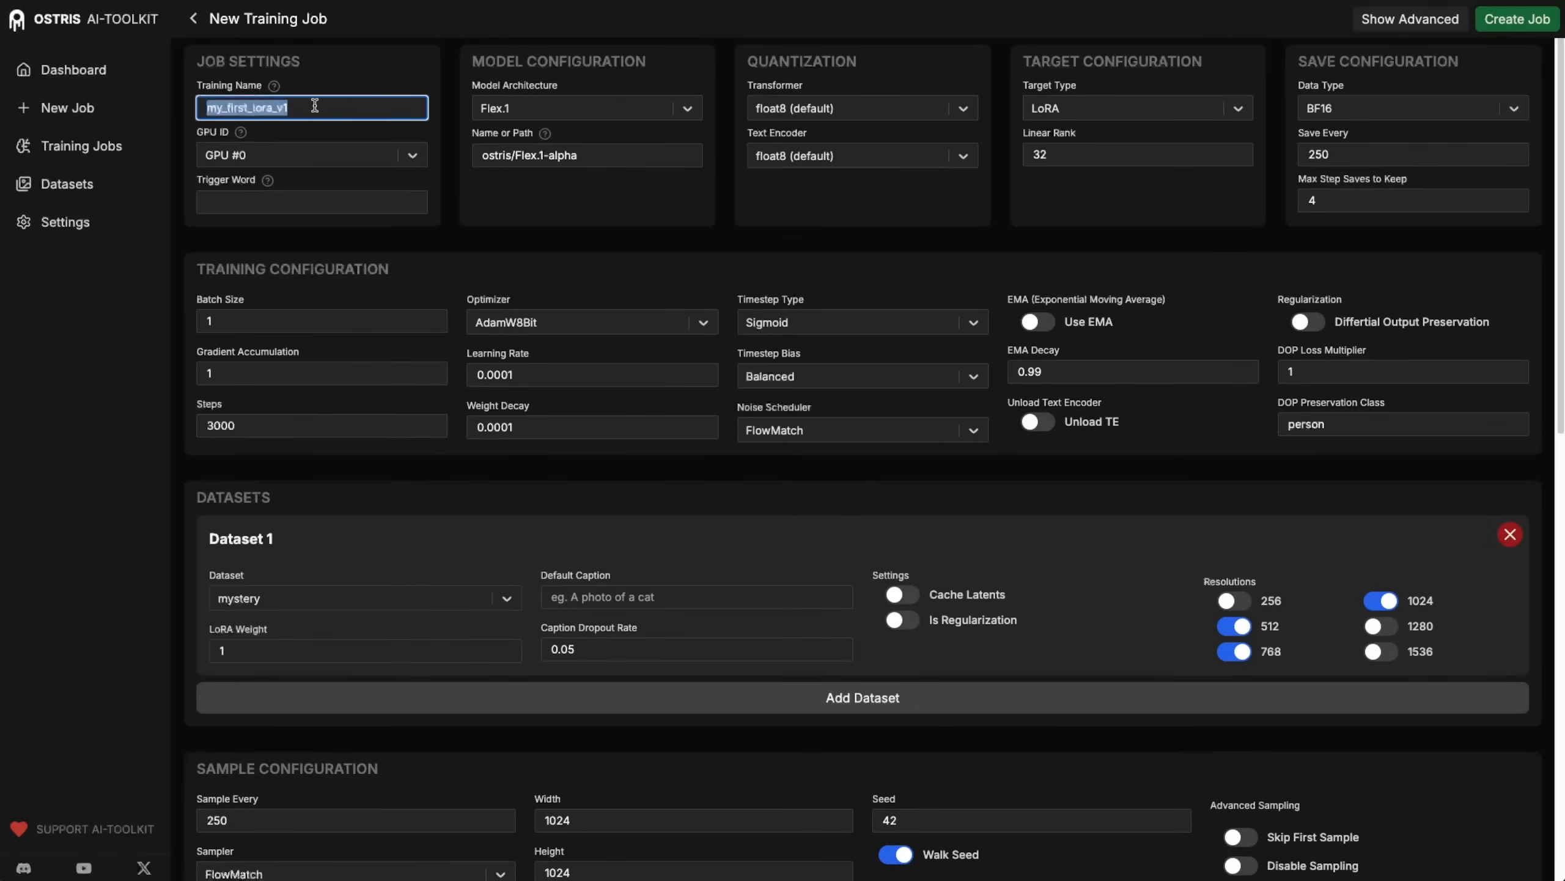
pyautogui.write('crush_it_wan_22_5b')
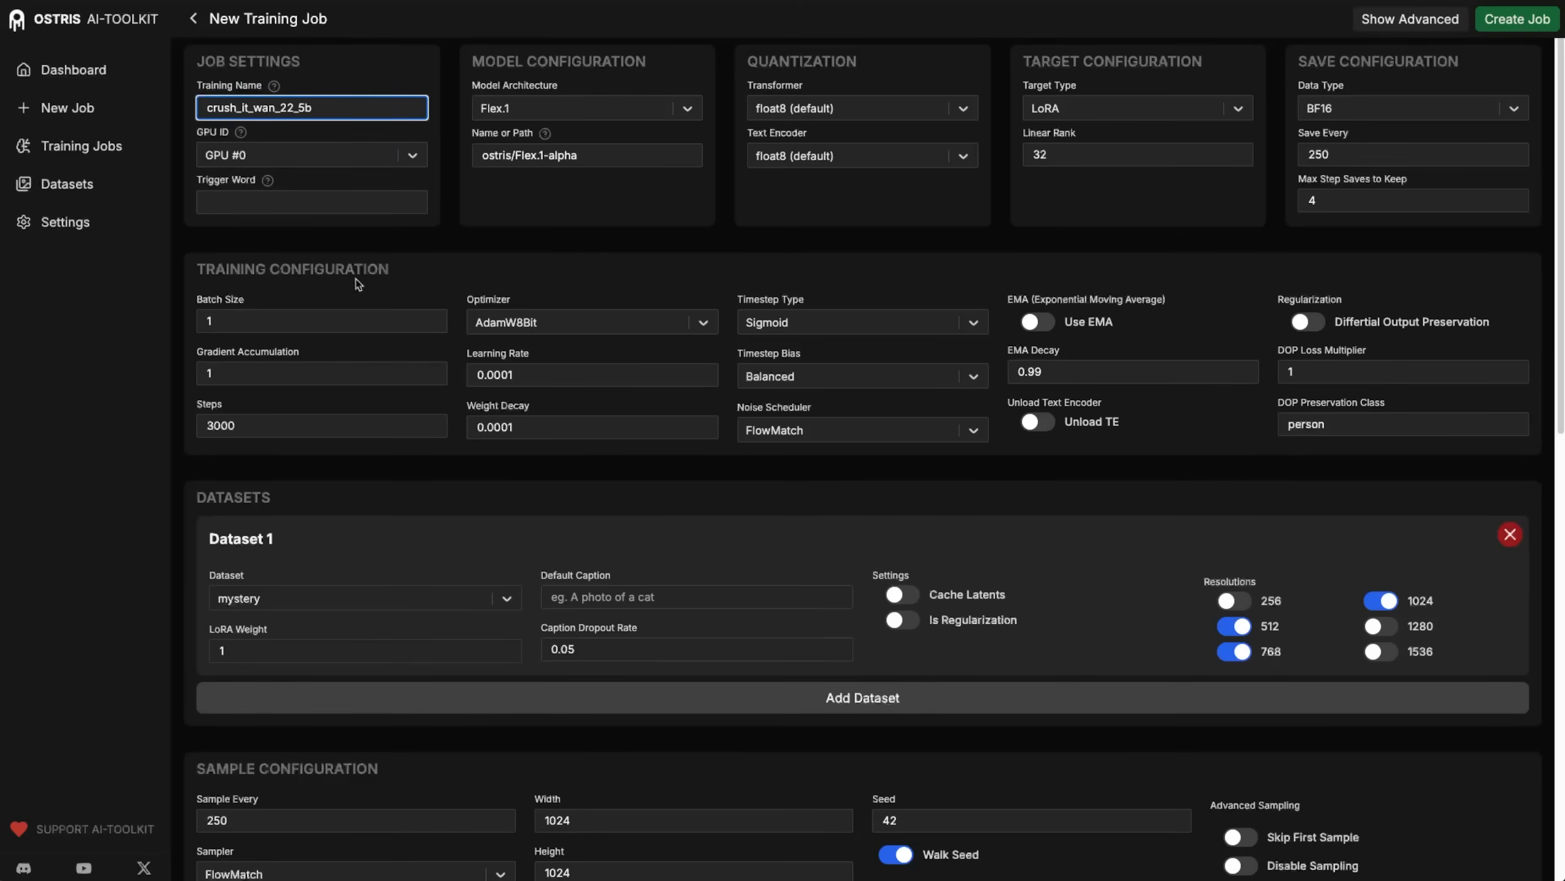
pyautogui.click(472, 210)
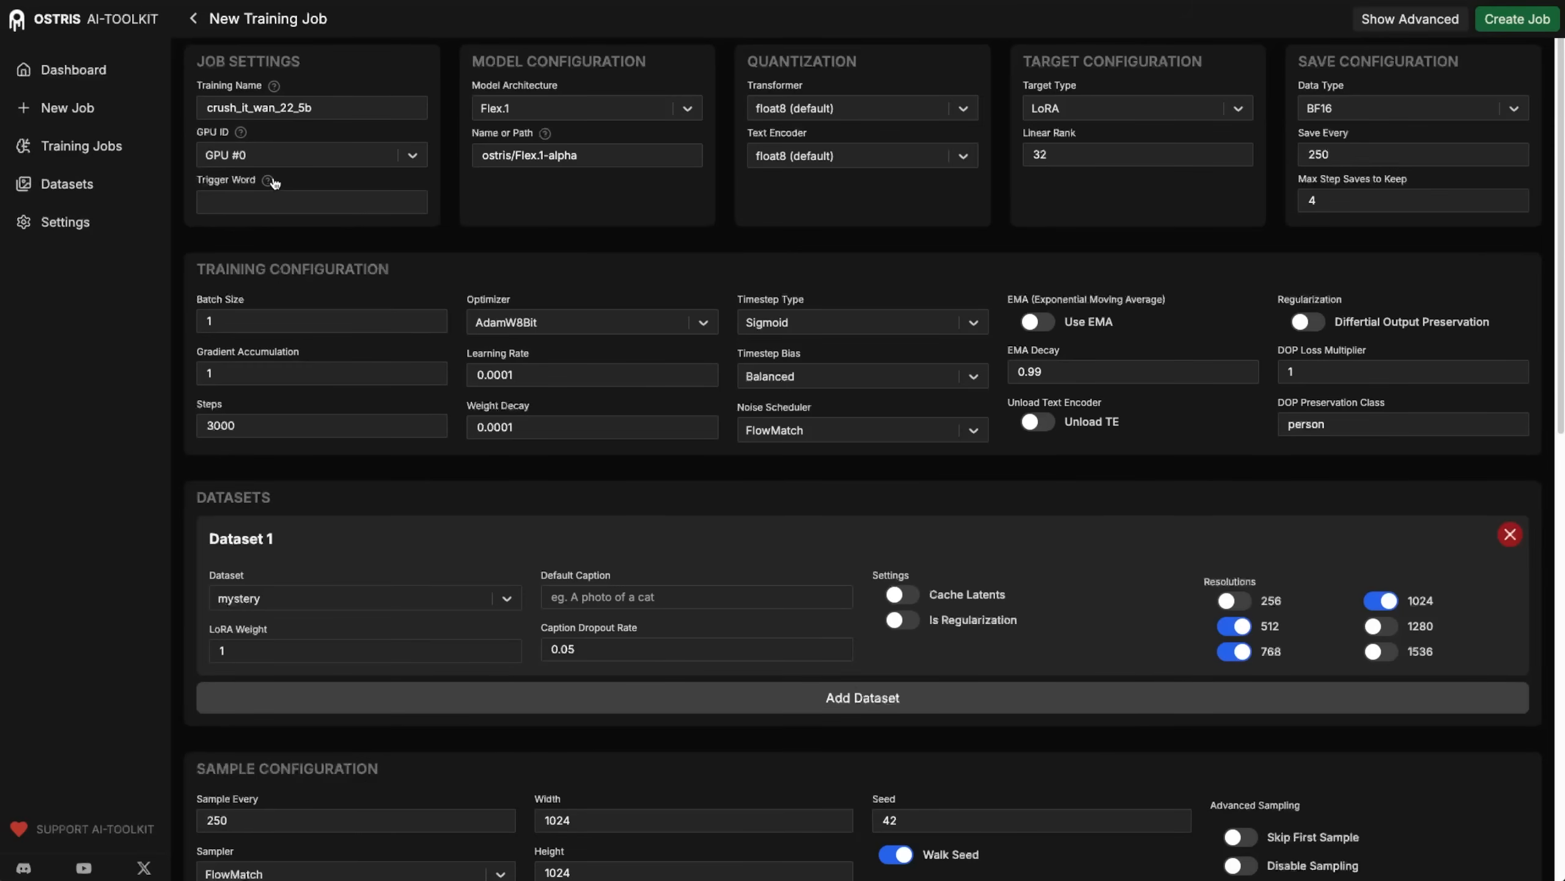
# Read the help on trigger words and set the job's trigger word to "crush it".
pyautogui.click(268, 180)
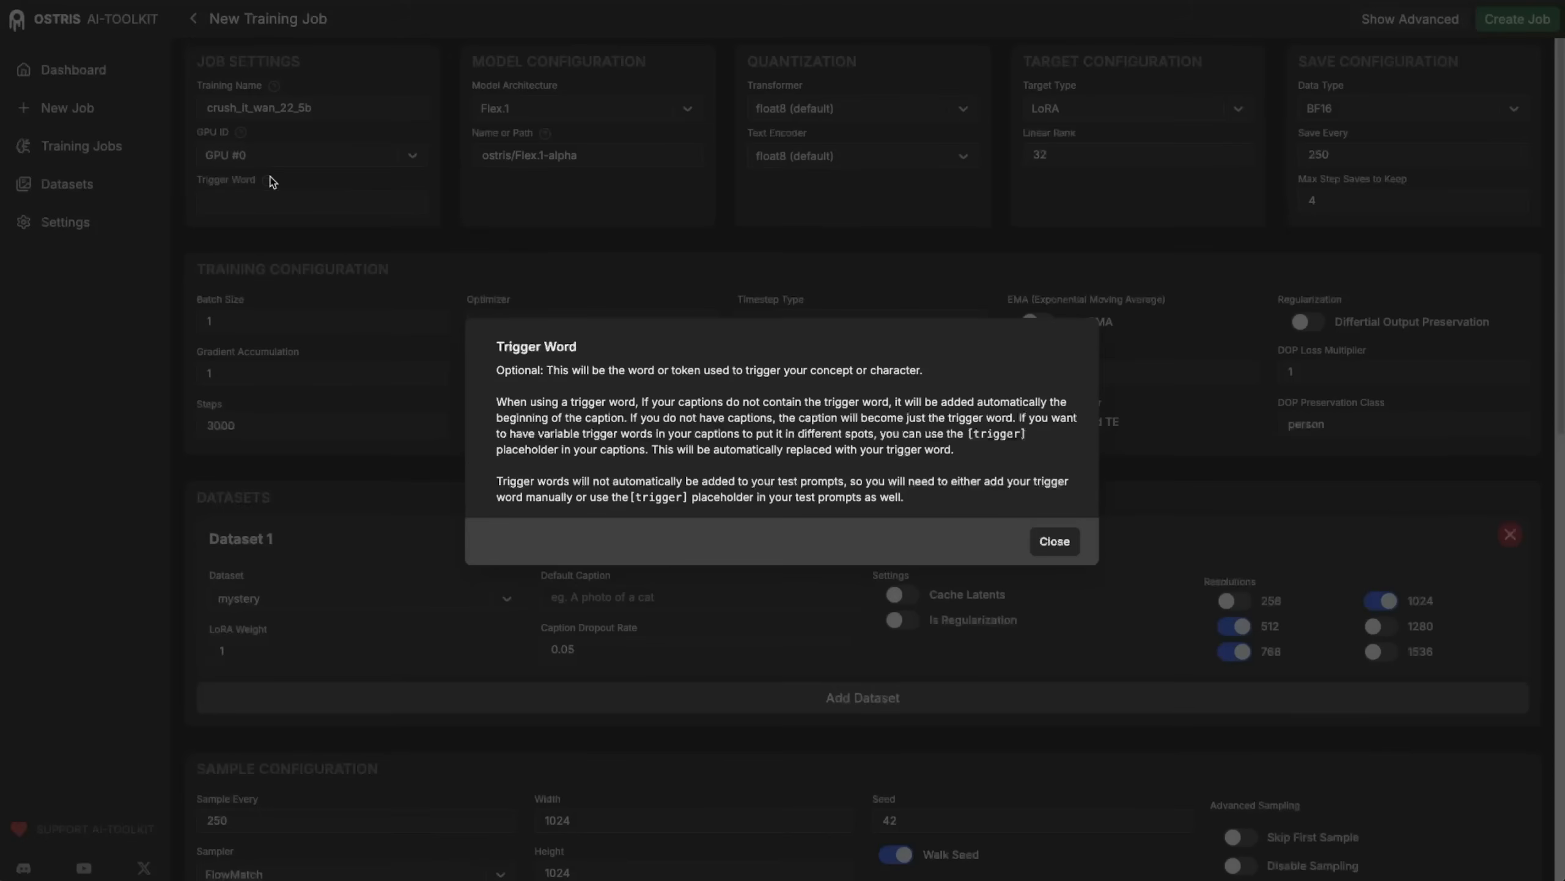
pyautogui.click(1054, 543)
pyautogui.click(238, 201)
pyautogui.write('crush it')
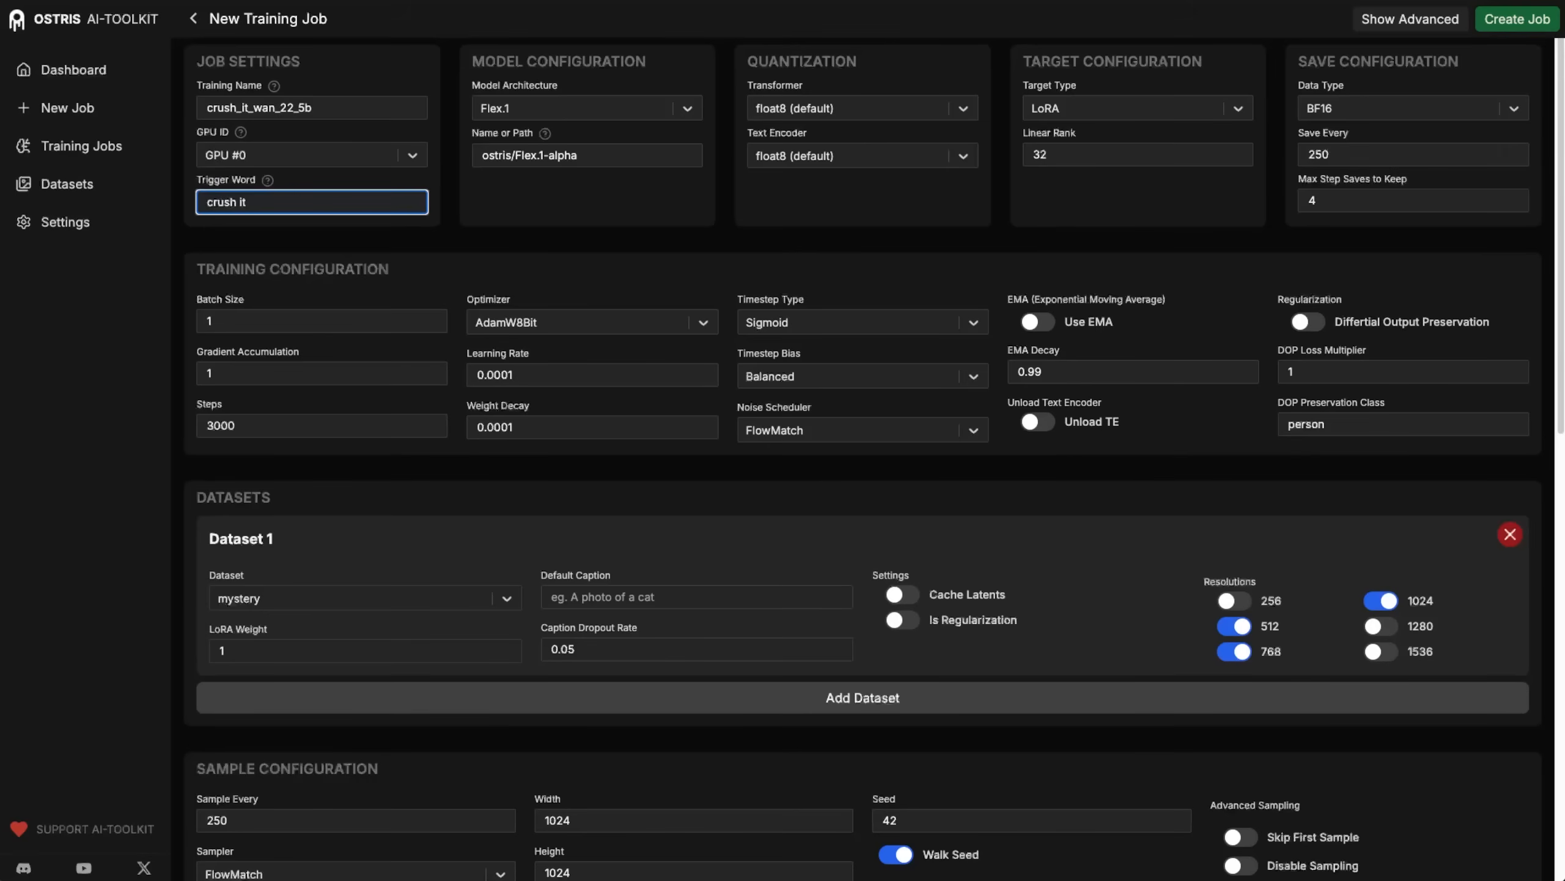
pyautogui.click(568, 64)
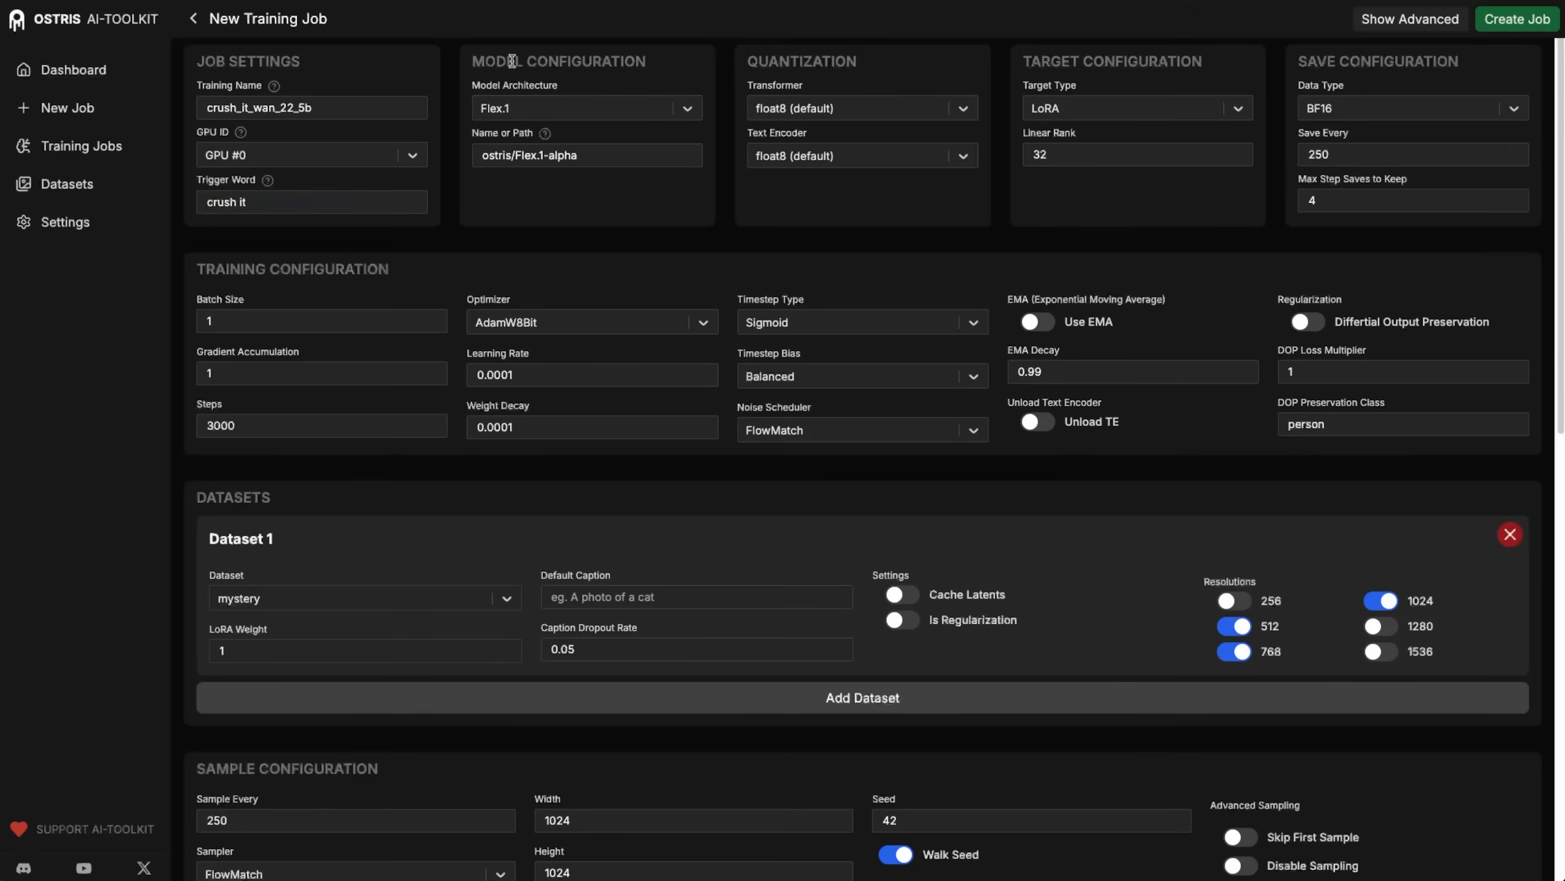
# Set the model architecture to Wan 2.2 TI2V (5B).
pyautogui.click(684, 110)
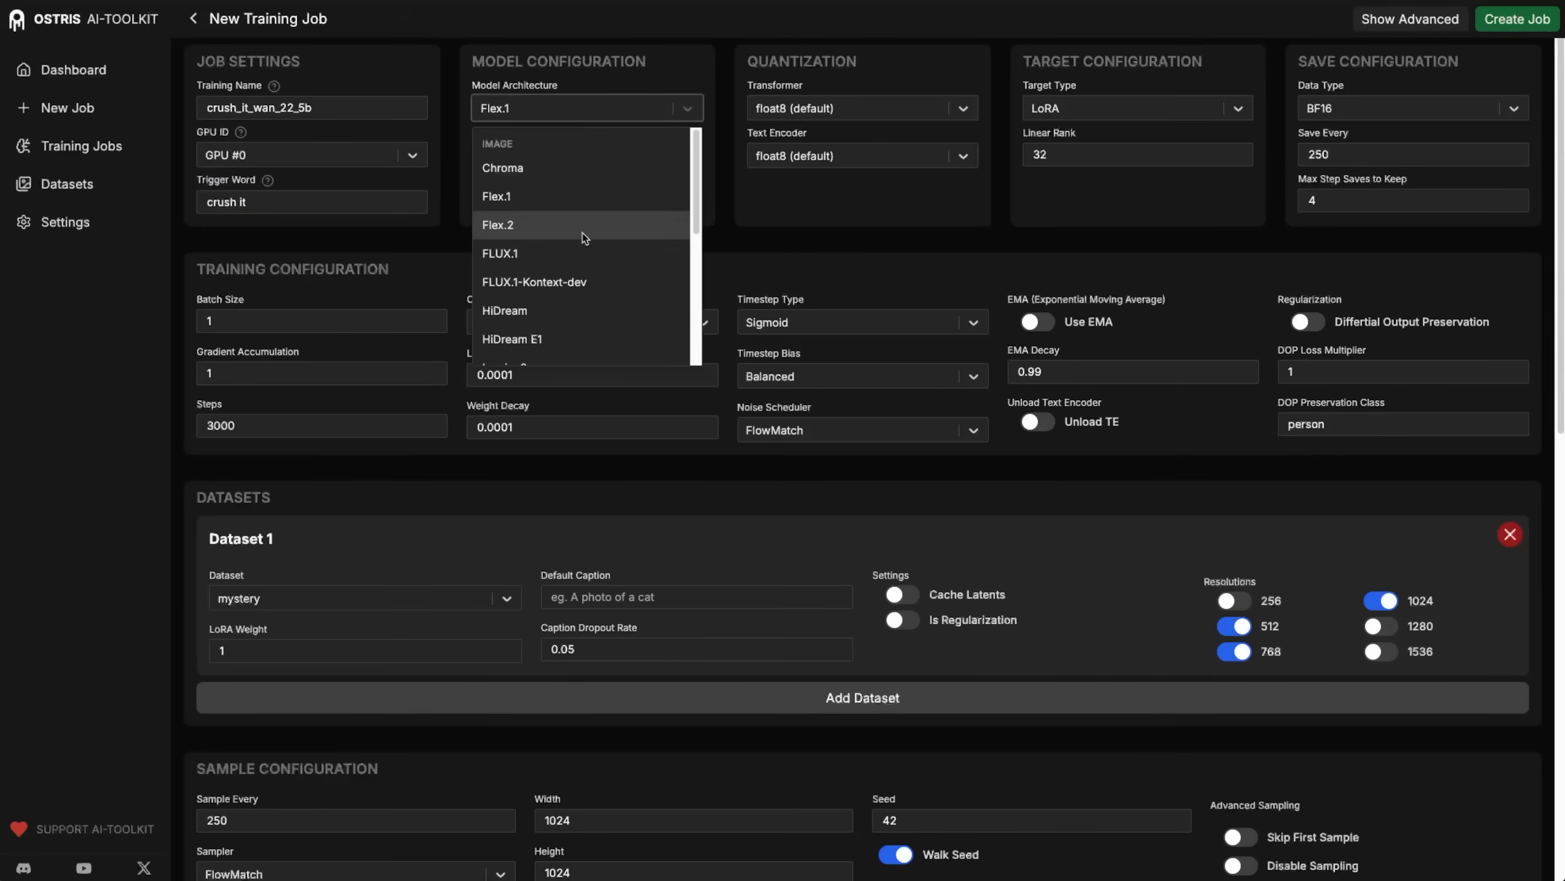
pyautogui.scroll(-3, 584, 238)
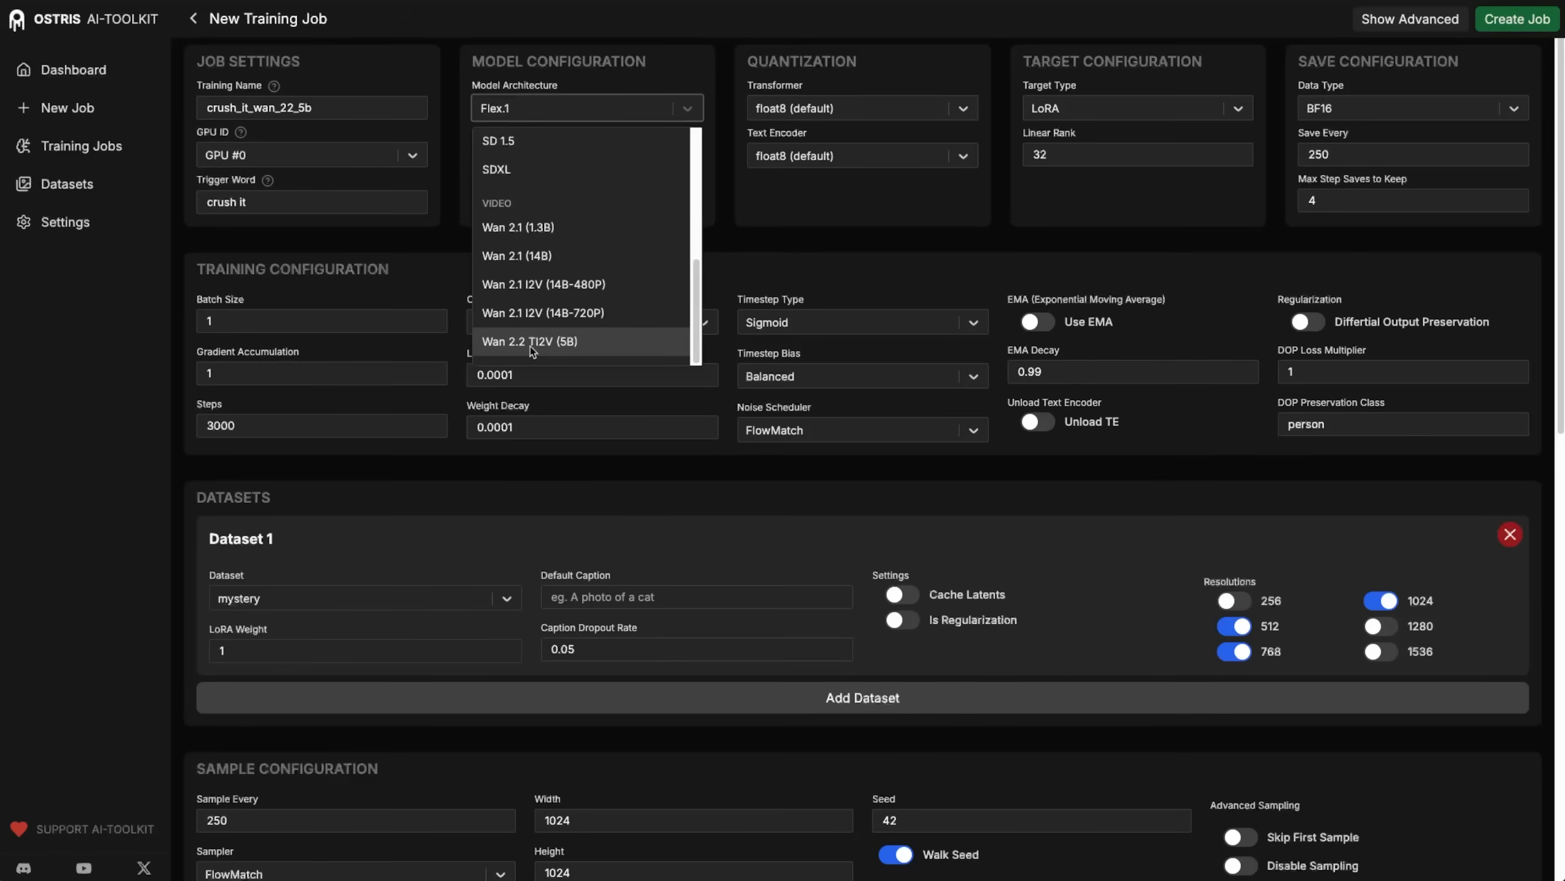
pyautogui.click(587, 347)
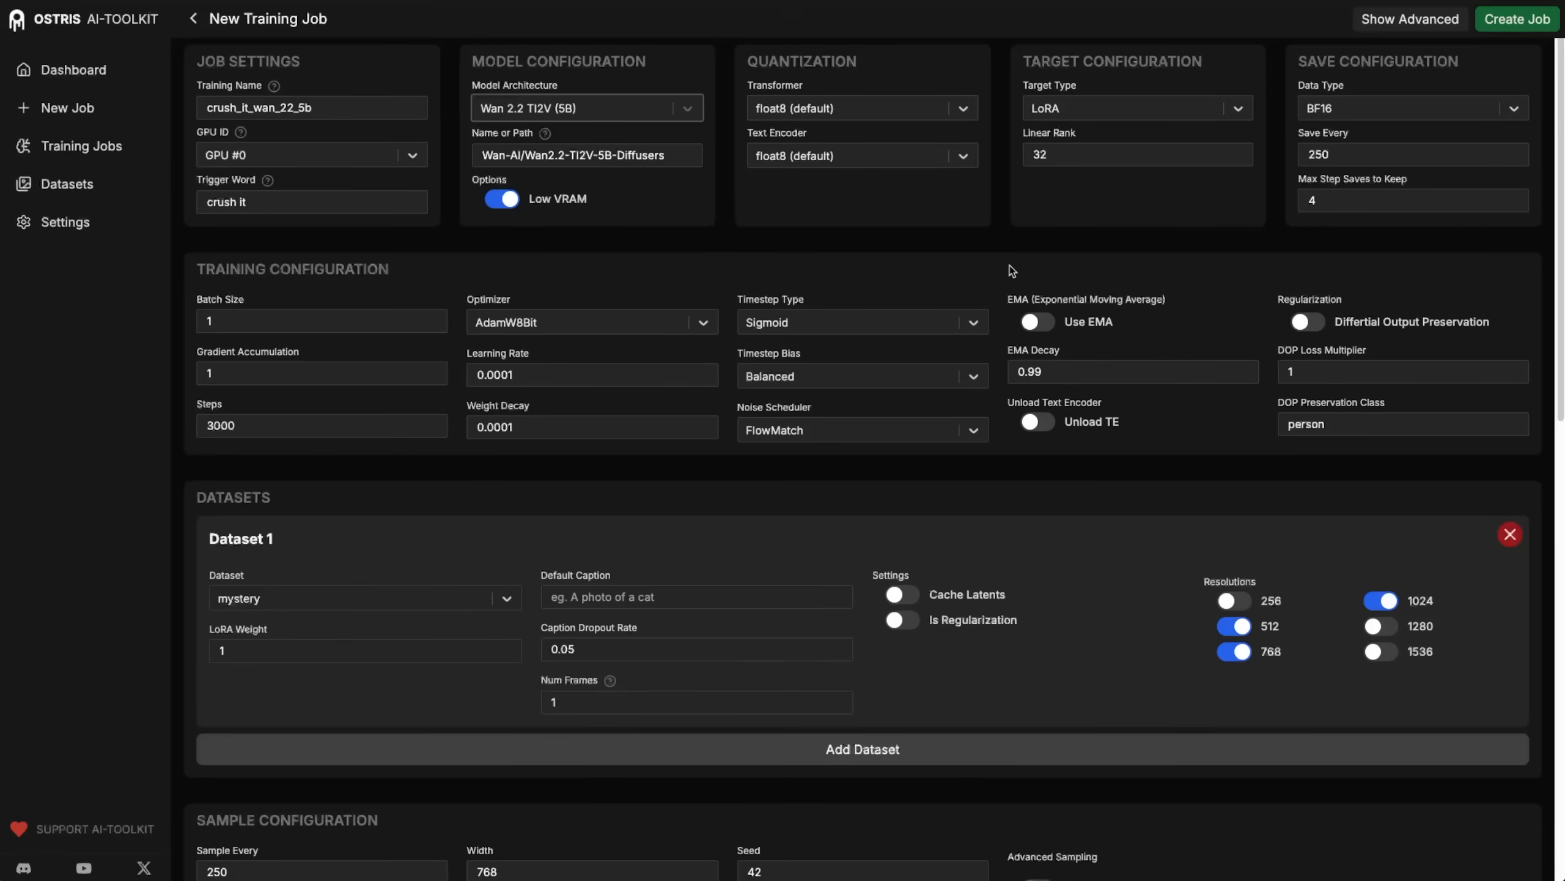
# Check the job's trigger word and turn on Unload TE in the training configuration.
pyautogui.scroll(-1, 1235, 234)
pyautogui.scroll(1, 1235, 234)
pyautogui.scroll(-2, 1261, 245)
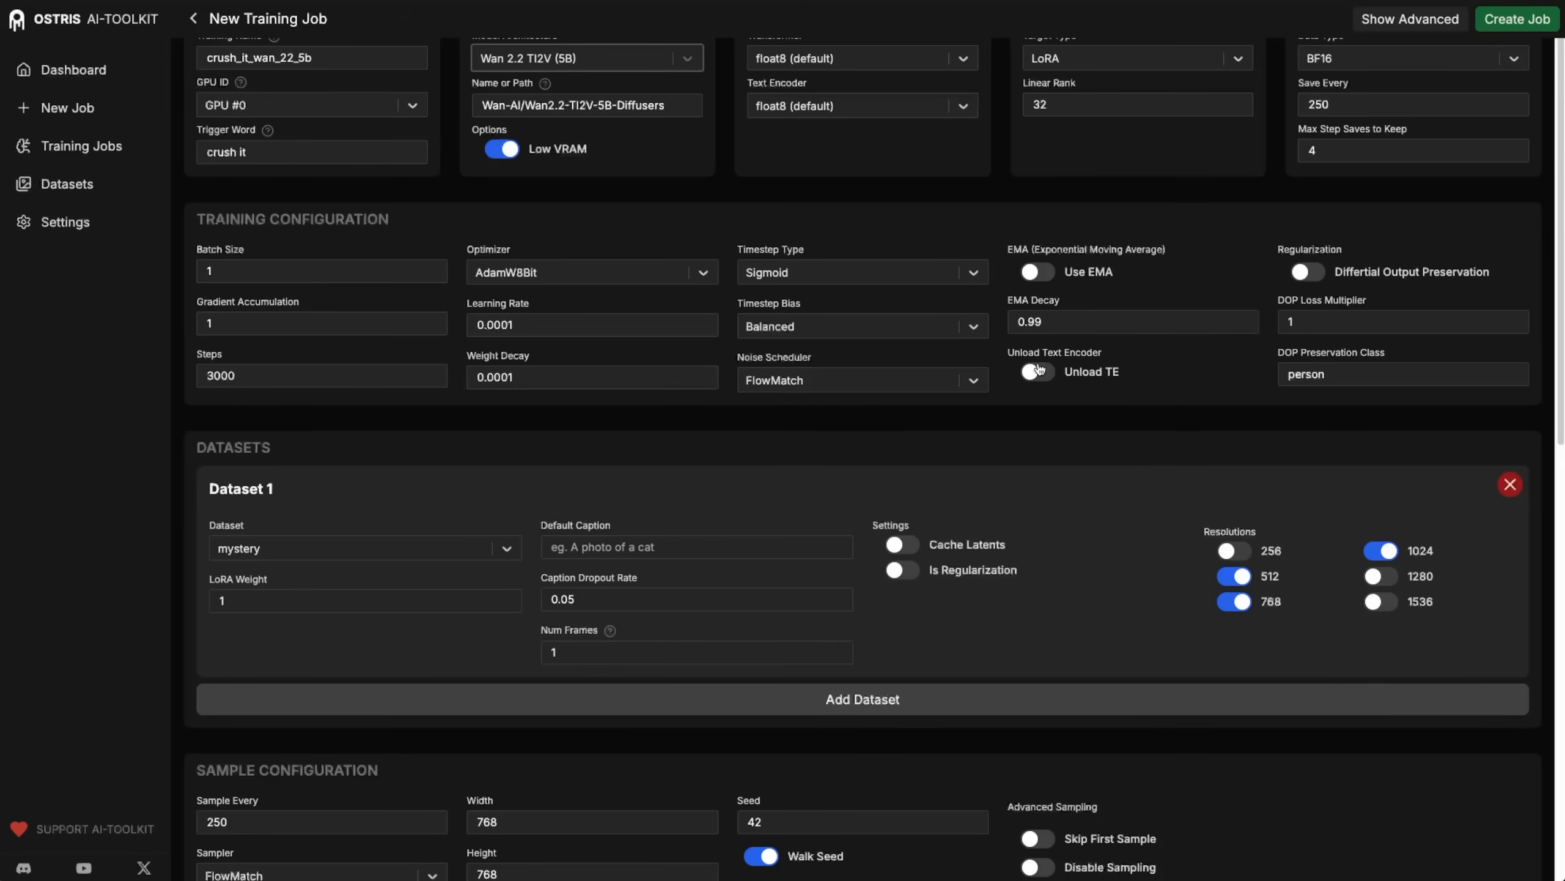
pyautogui.scroll(2, 1100, 379)
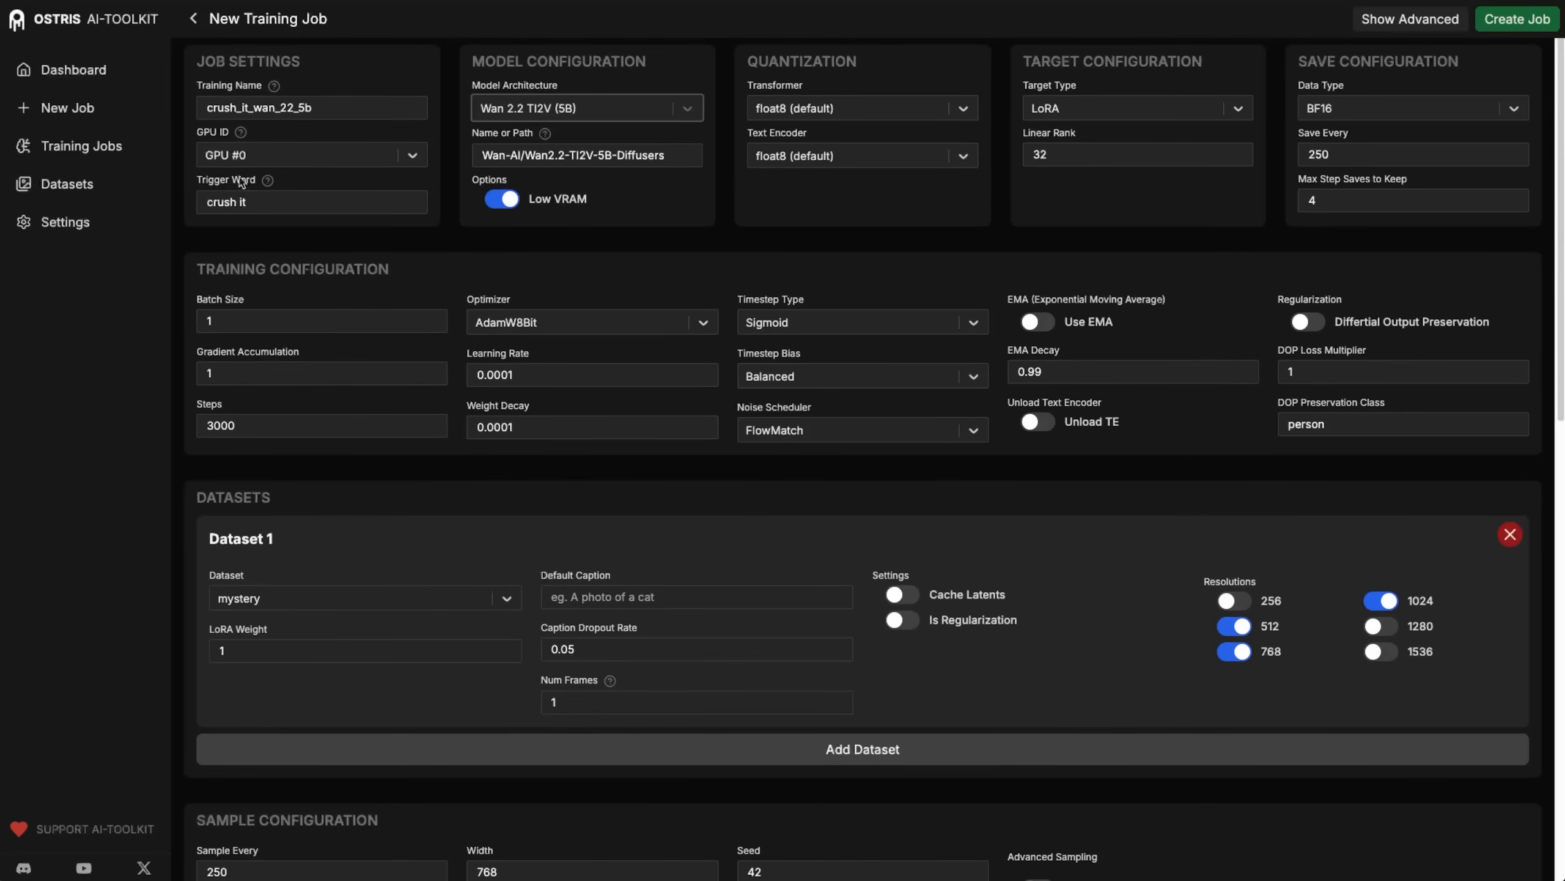
pyautogui.moveTo(205, 201); pyautogui.dragTo(278, 197)
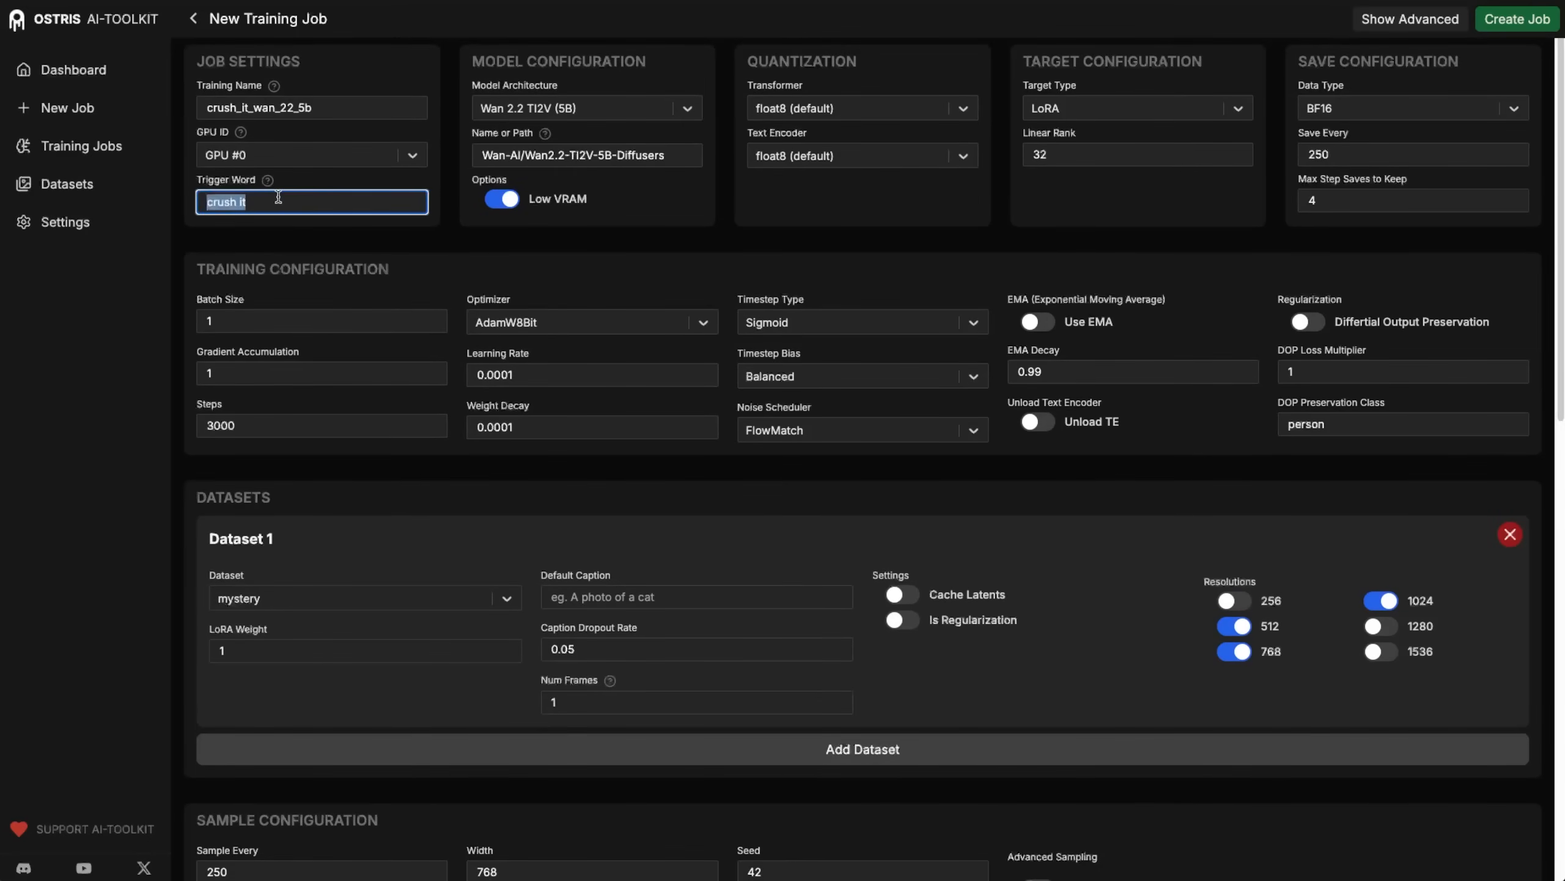
pyautogui.click(443, 238)
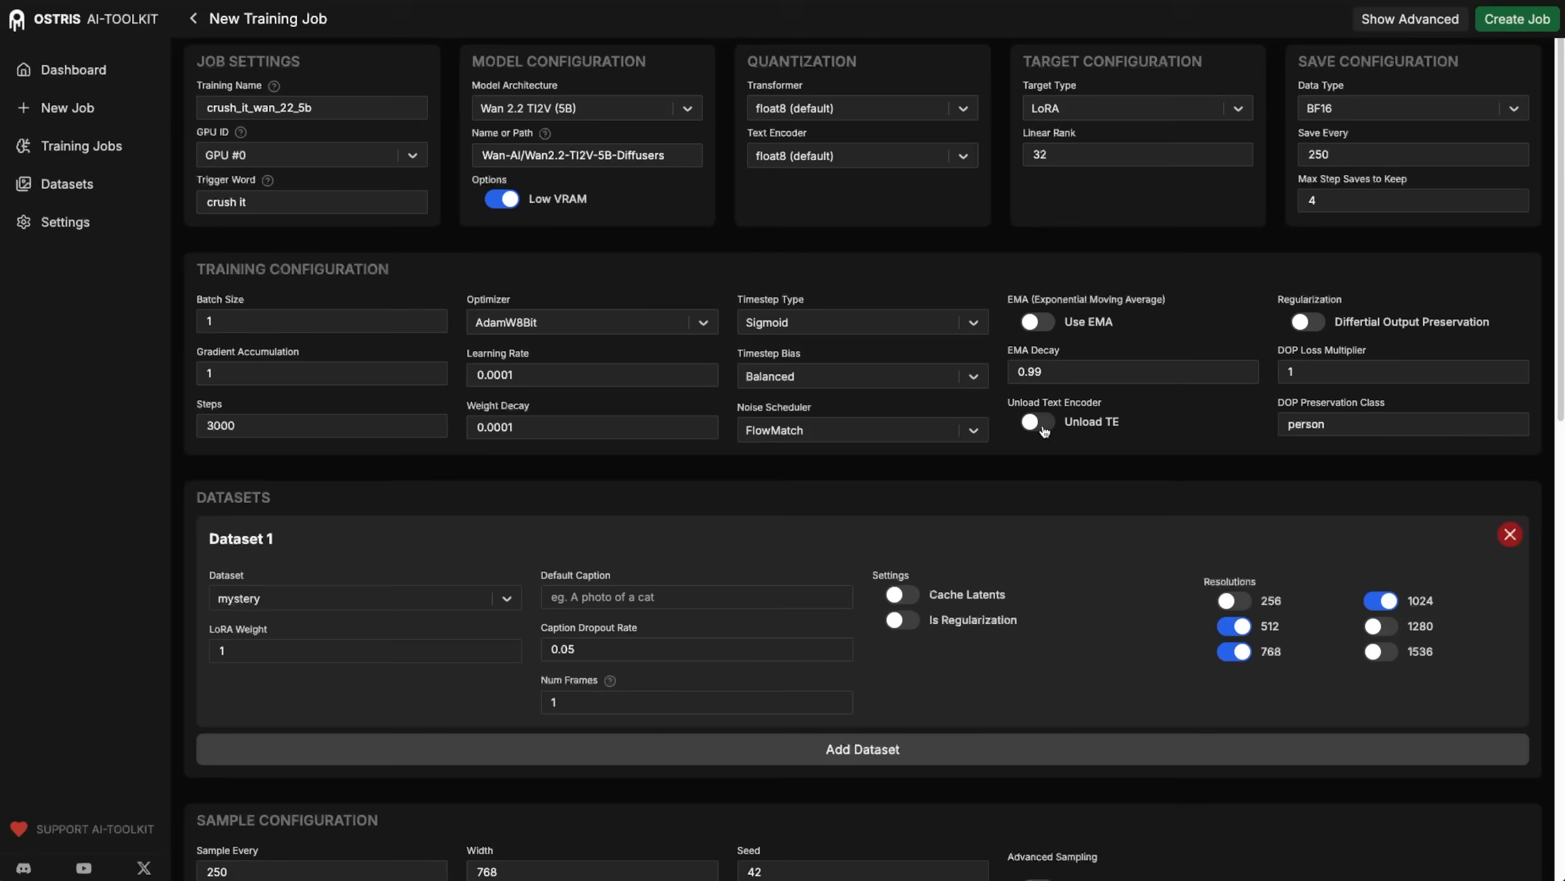
pyautogui.click(1041, 426)
pyautogui.doubleClick(241, 202)
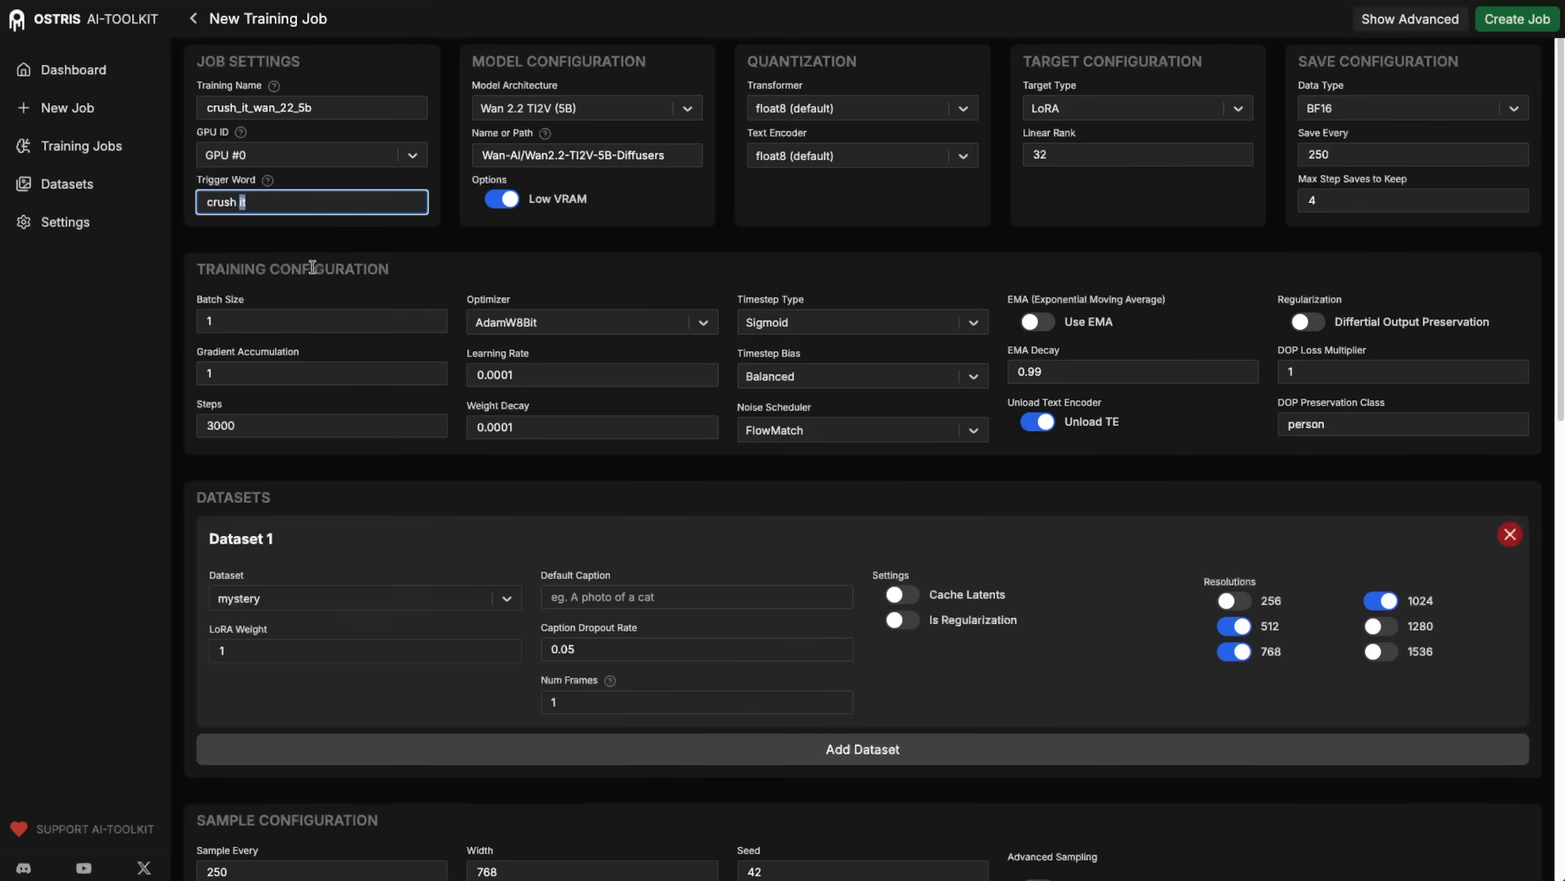
pyautogui.click(285, 204)
pyautogui.click(1124, 473)
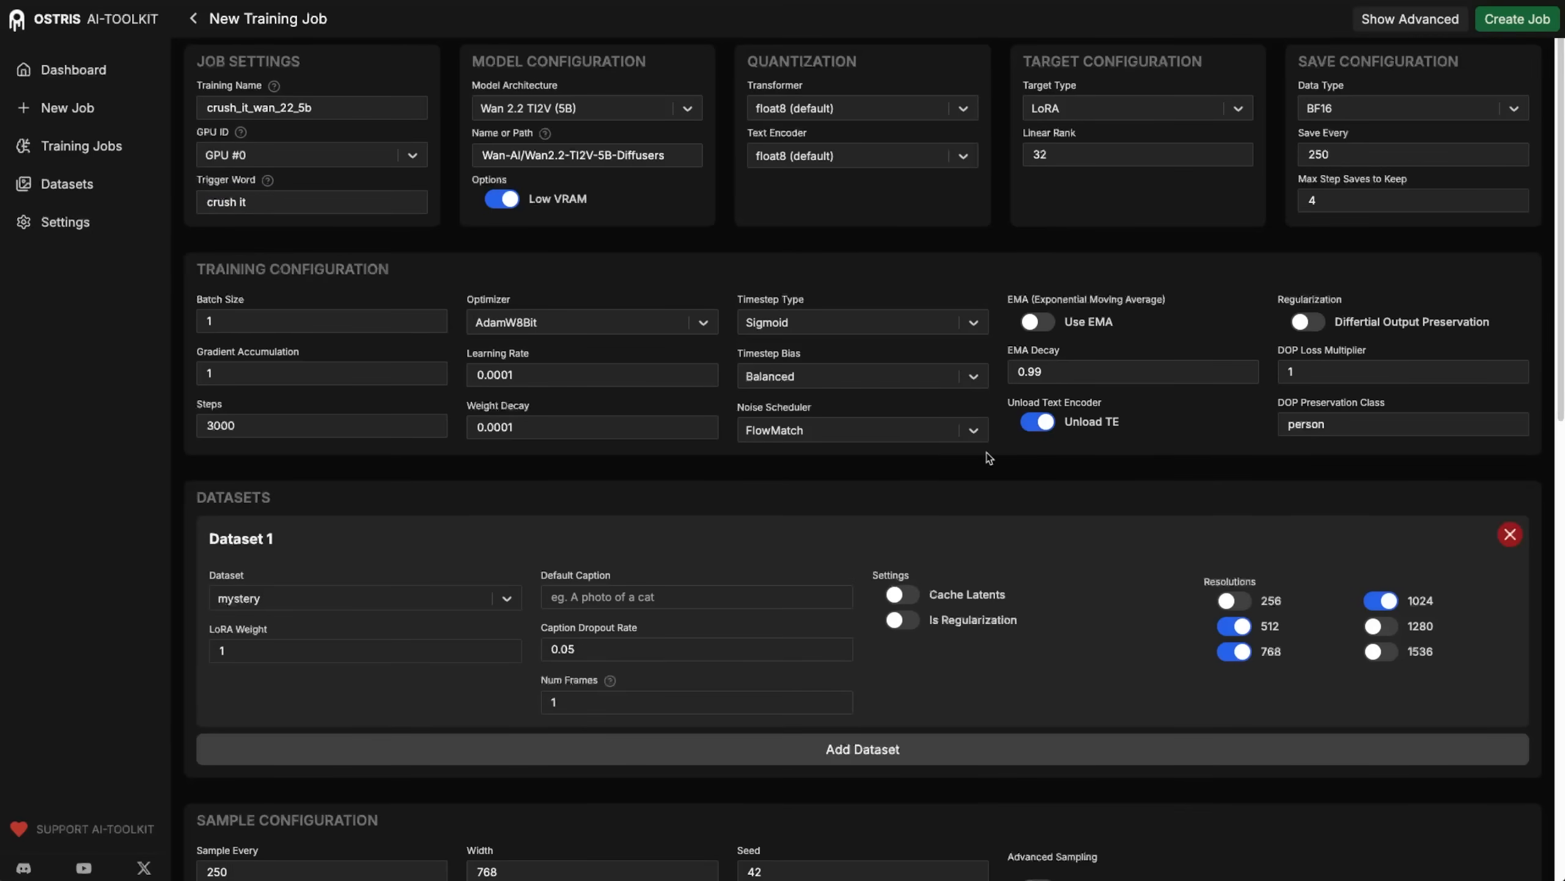
# Disable the 1024 resolution for Dataset 1.
pyautogui.scroll(-5, 532, 534)
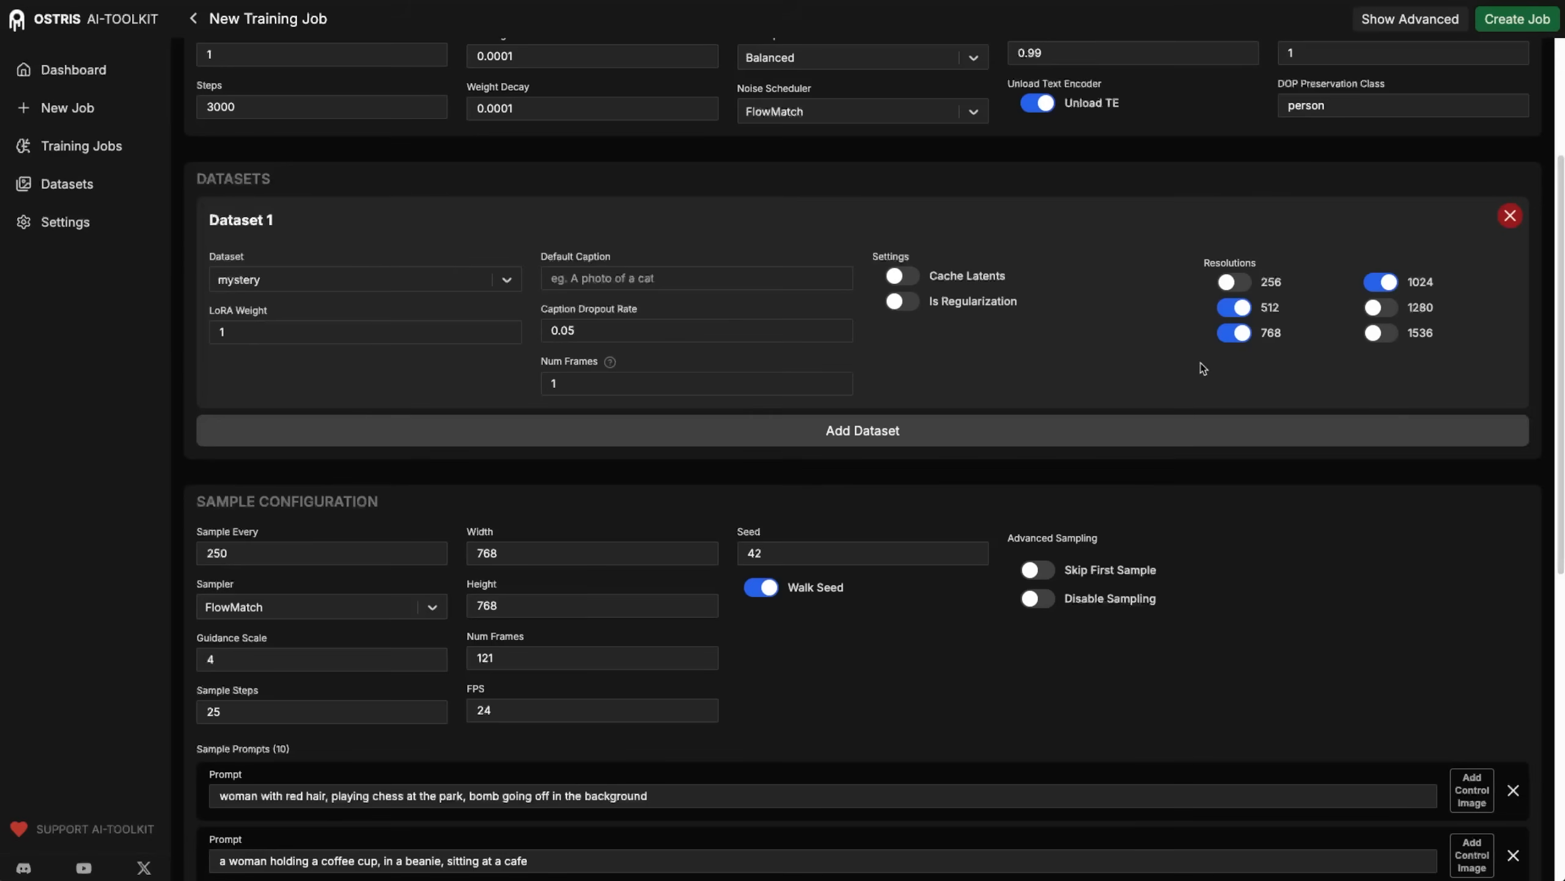
pyautogui.click(1380, 282)
pyautogui.scroll(5, 1452, 285)
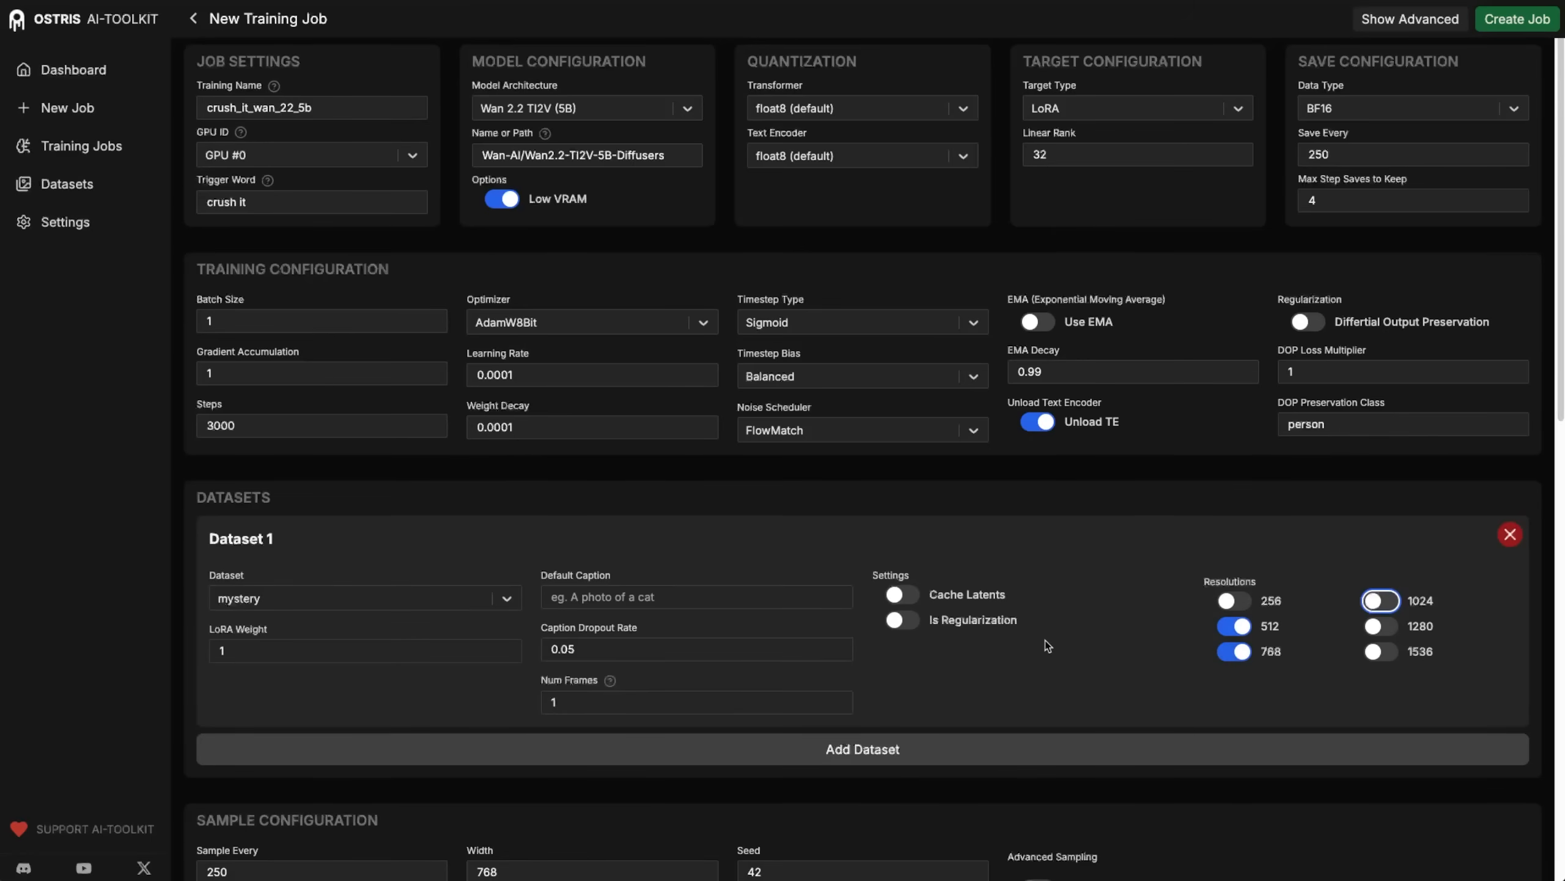
# Review the sample prompts, width, height, FPS and frame count, and calculate the sample video length as 121÷24 in the calculator.
pyautogui.scroll(-8, 1047, 646)
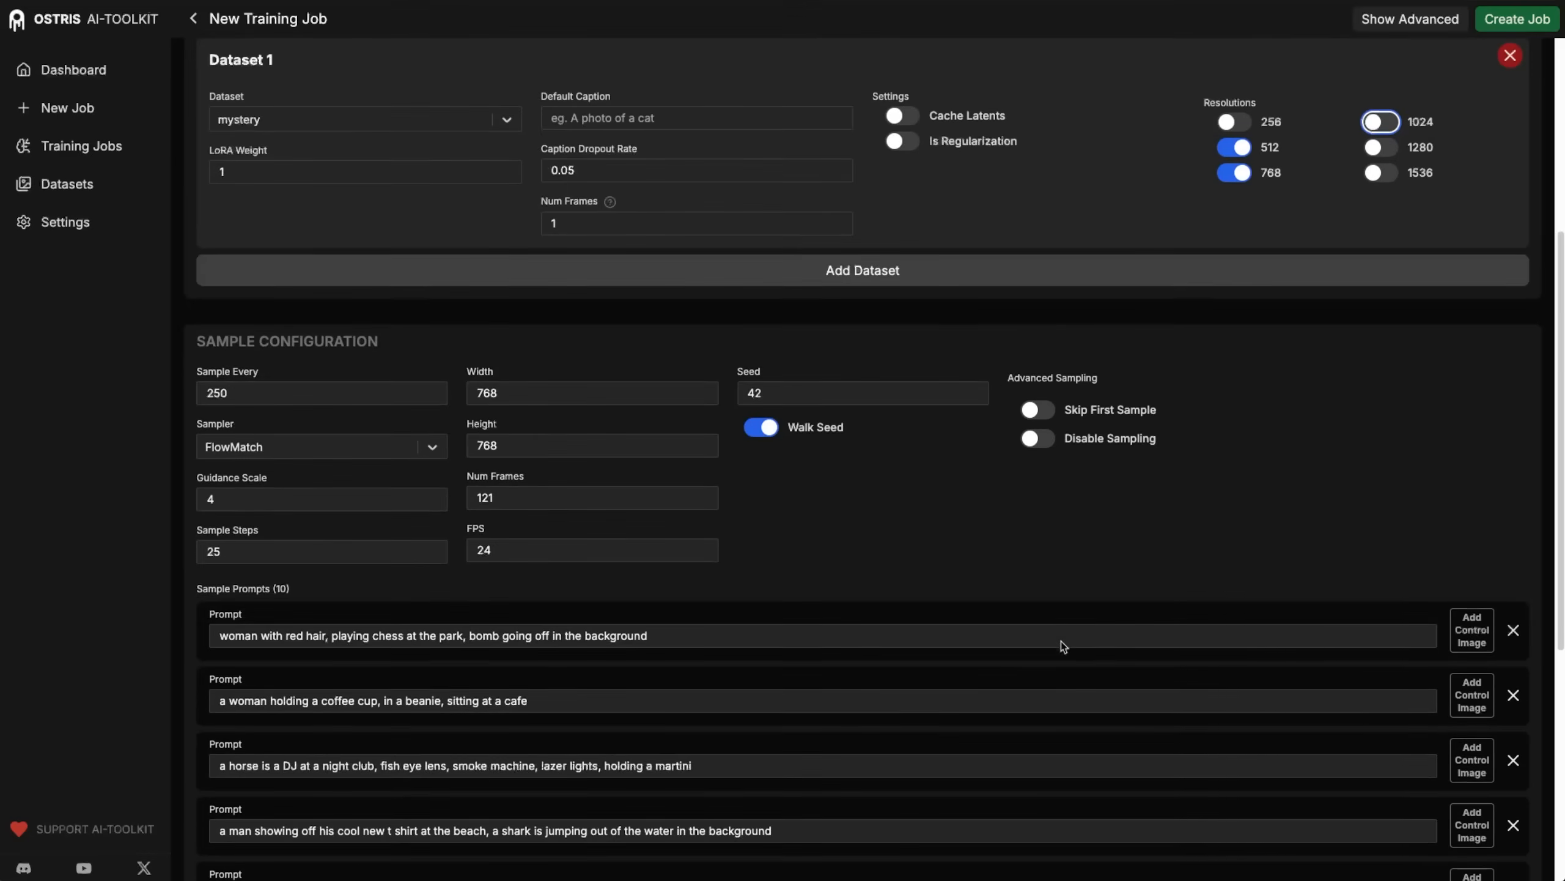
pyautogui.scroll(-7, 992, 521)
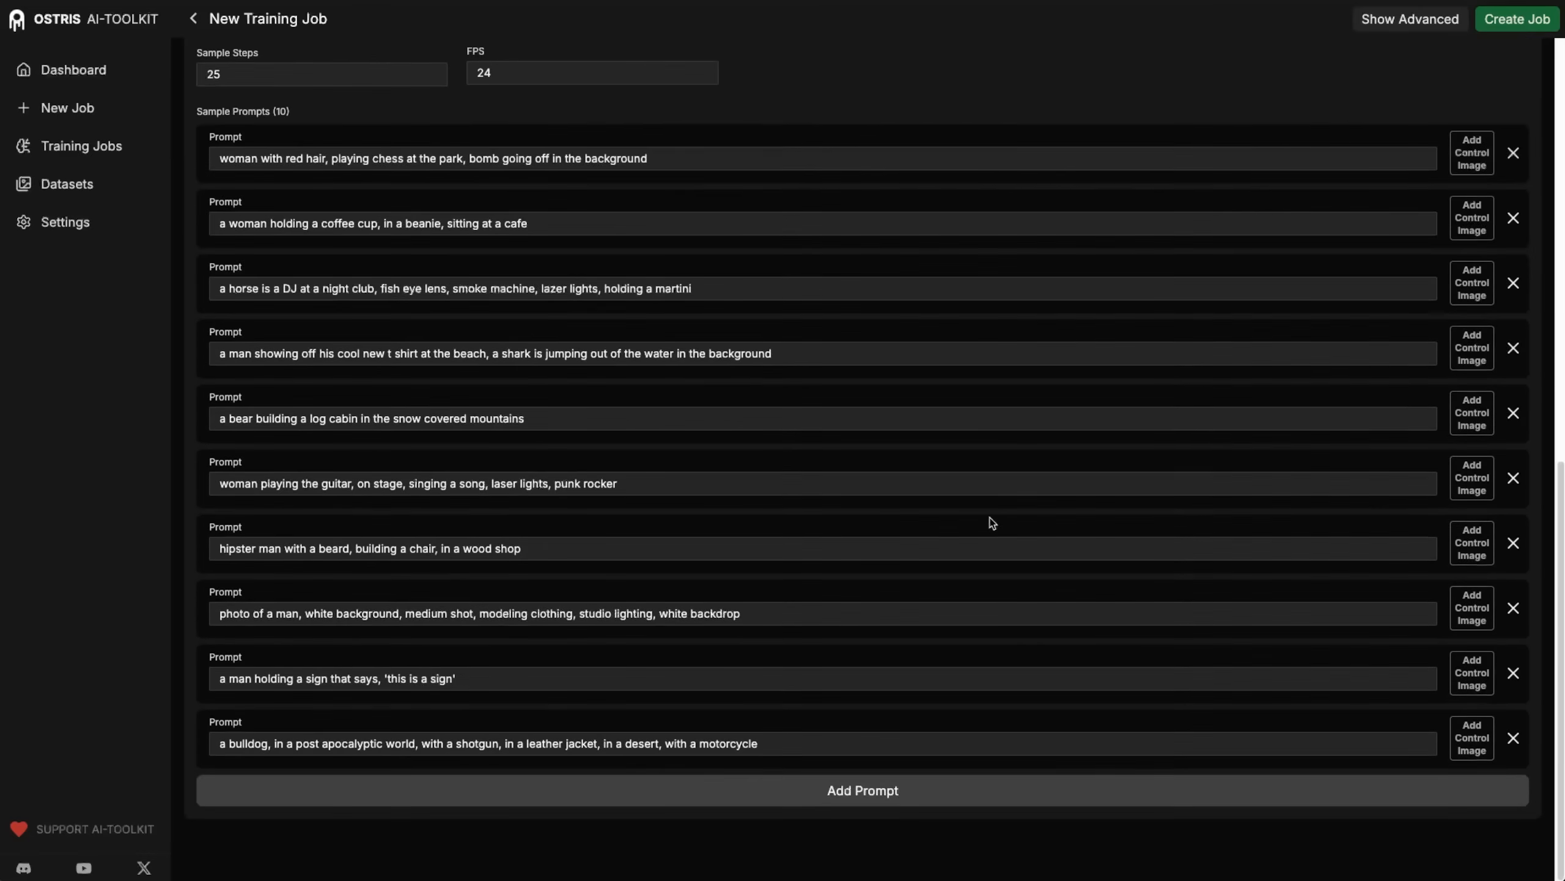
pyautogui.scroll(7, 990, 521)
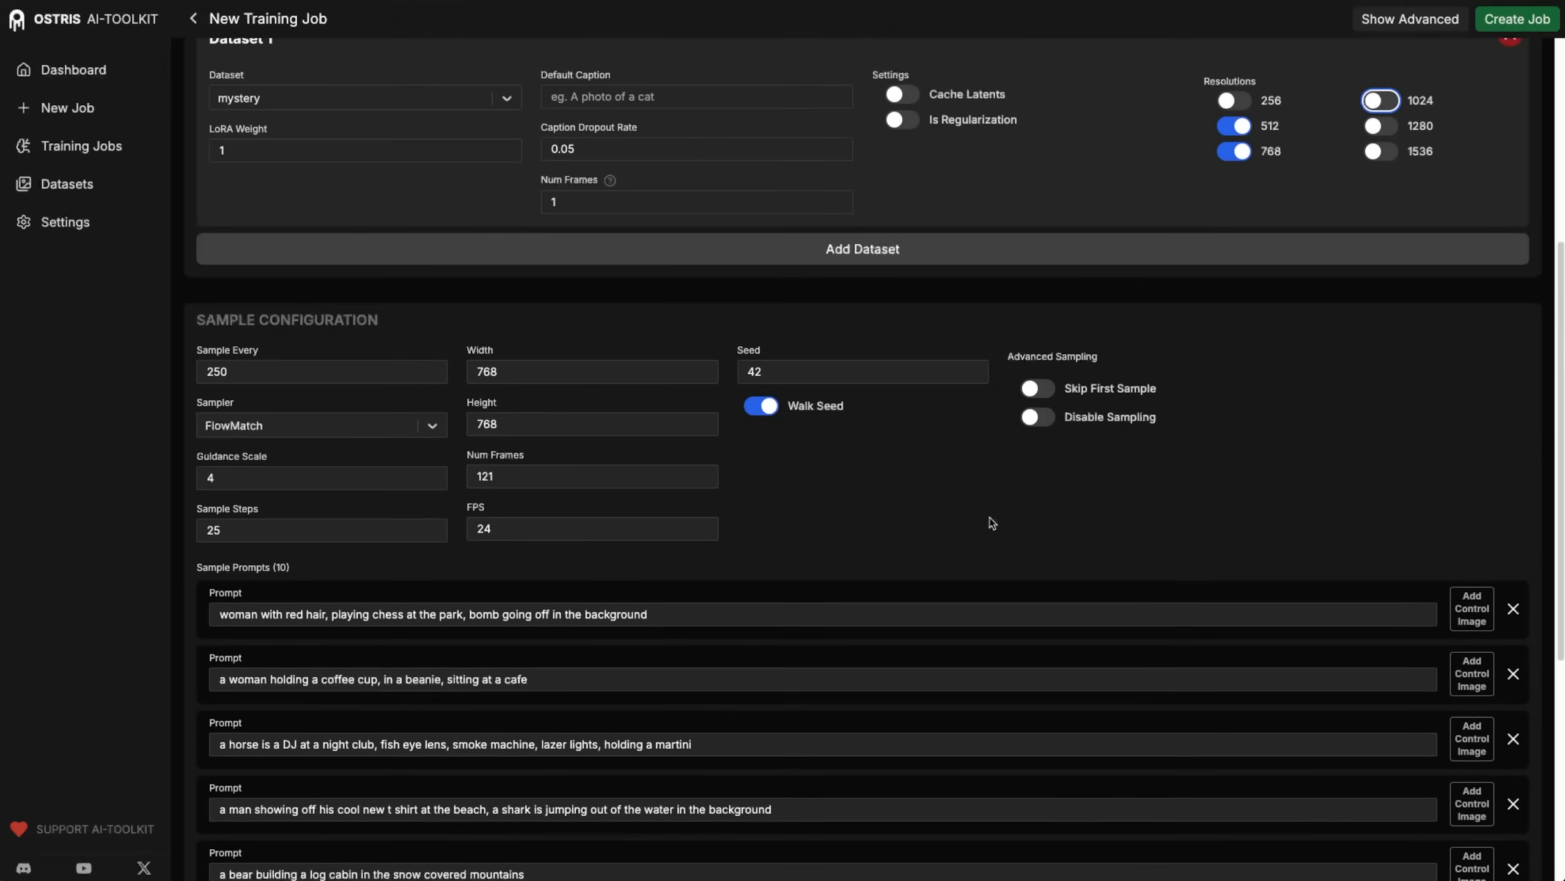
pyautogui.click(528, 372)
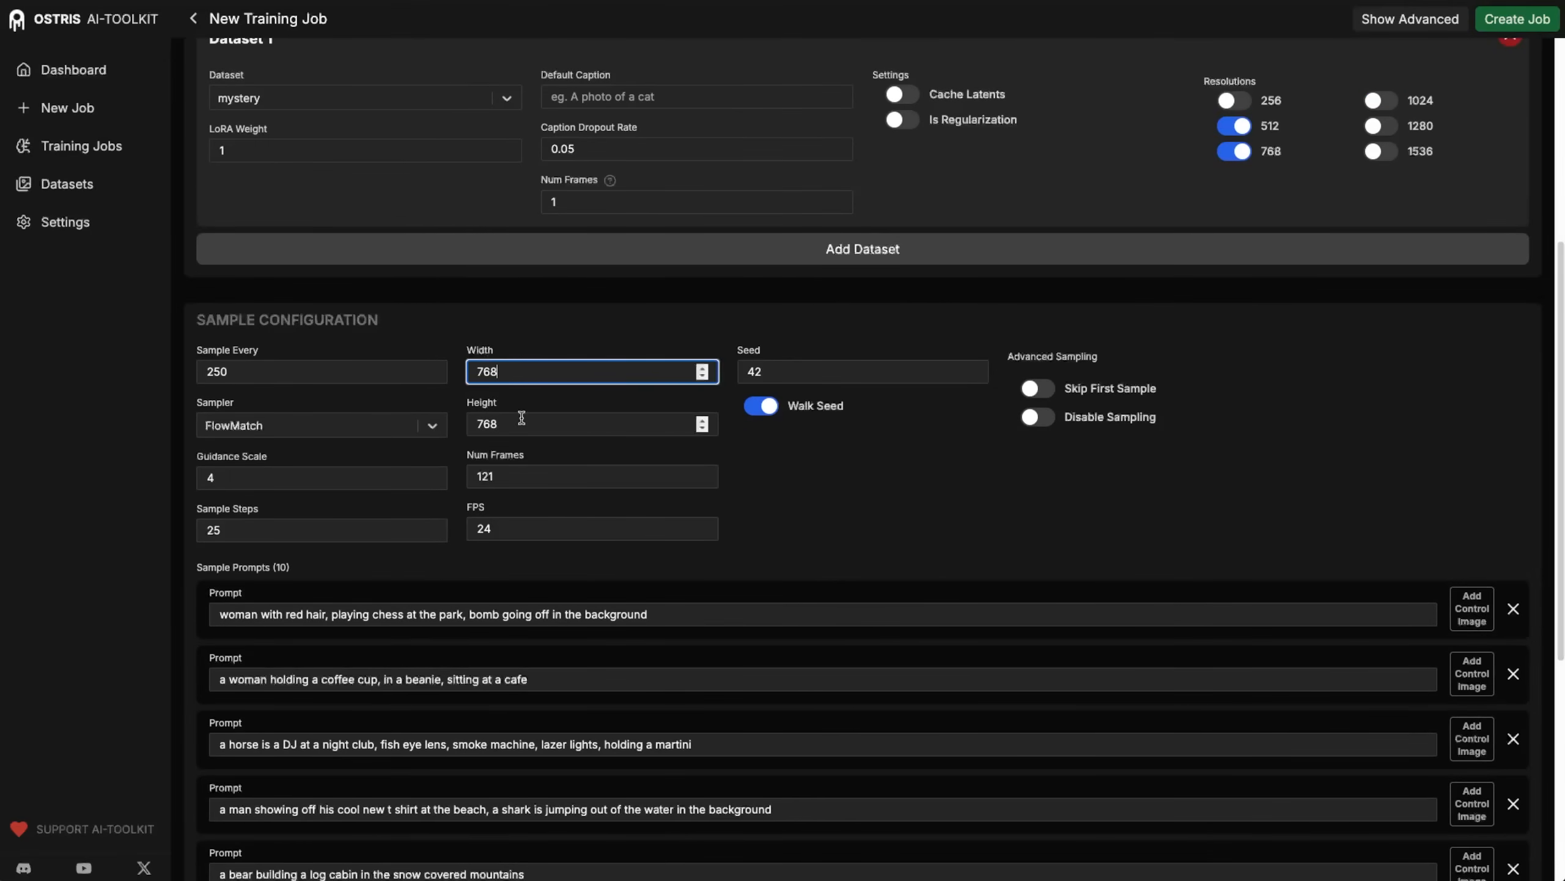
pyautogui.moveTo(529, 372); pyautogui.dragTo(453, 375)
pyautogui.click(542, 422)
pyautogui.moveTo(542, 421); pyautogui.dragTo(467, 422)
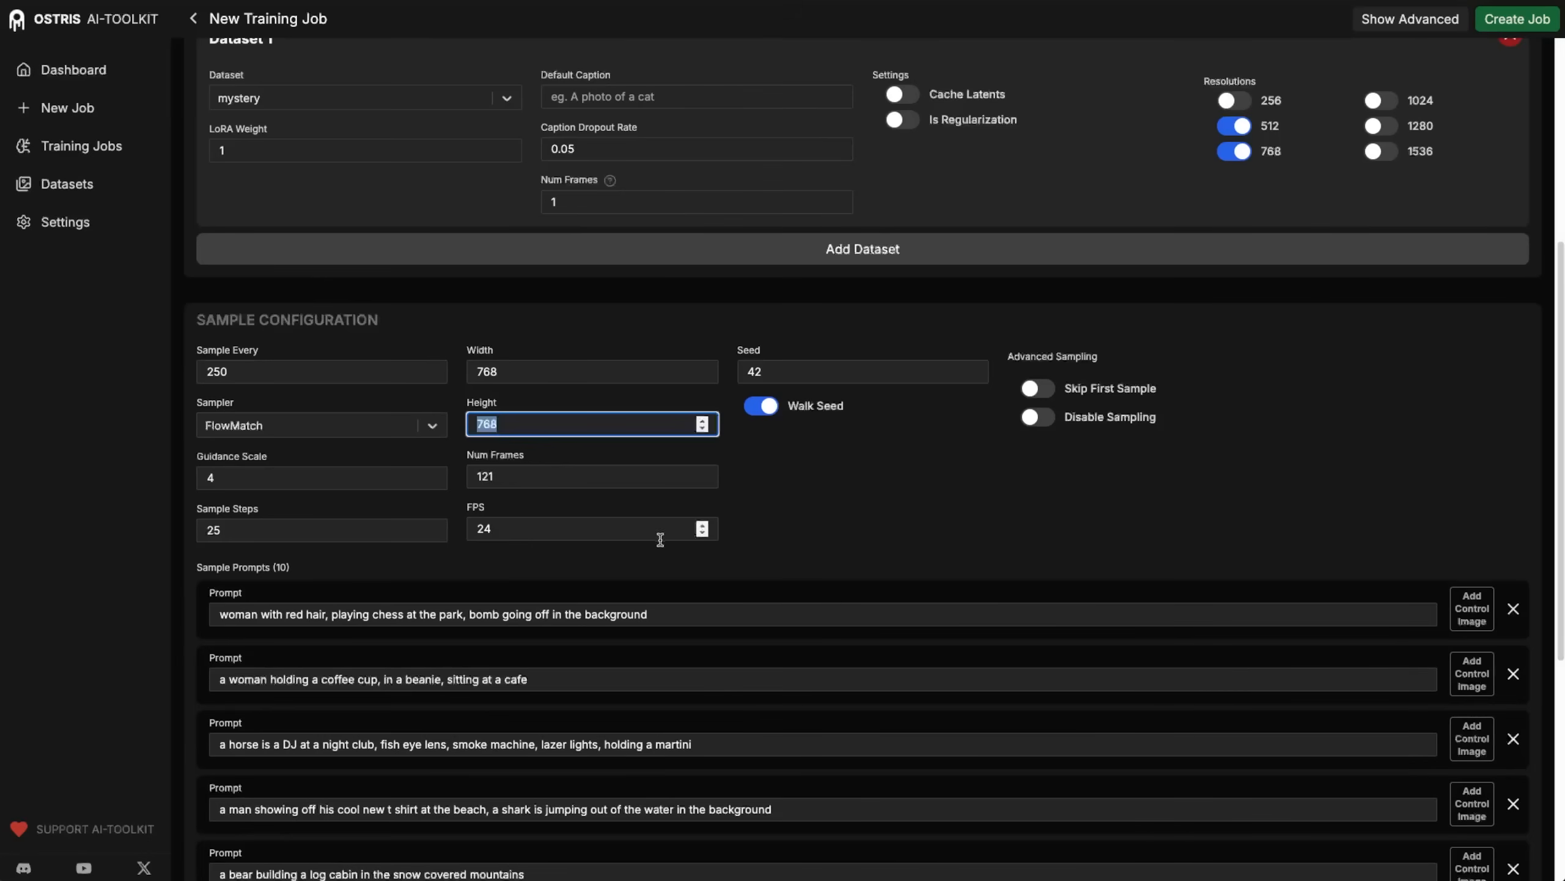
pyautogui.click(677, 556)
pyautogui.doubleClick(502, 526)
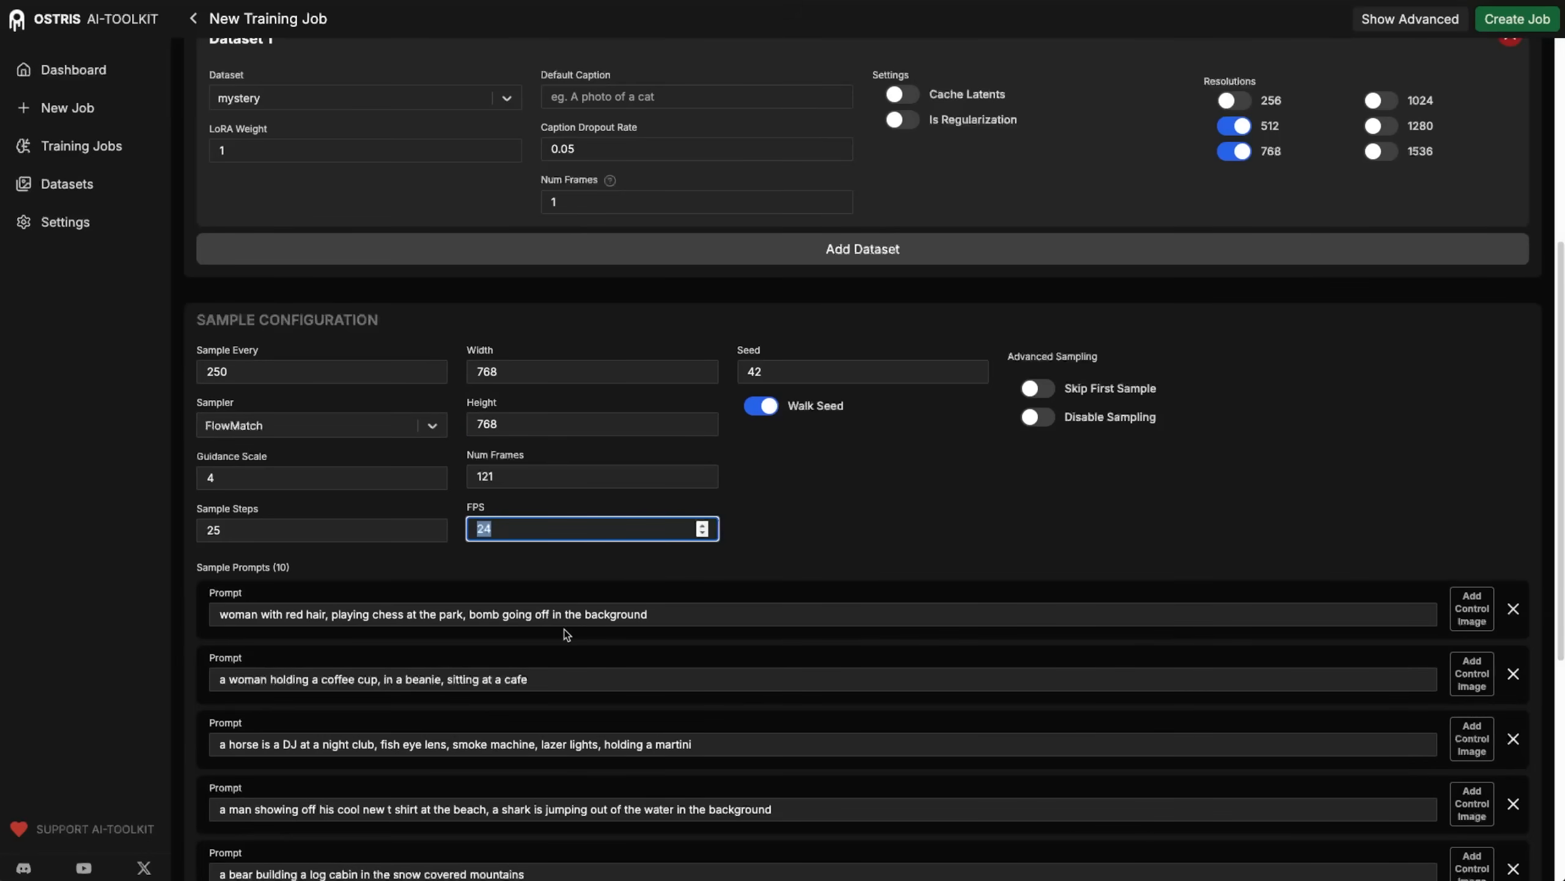
pyautogui.moveTo(528, 481); pyautogui.dragTo(468, 478)
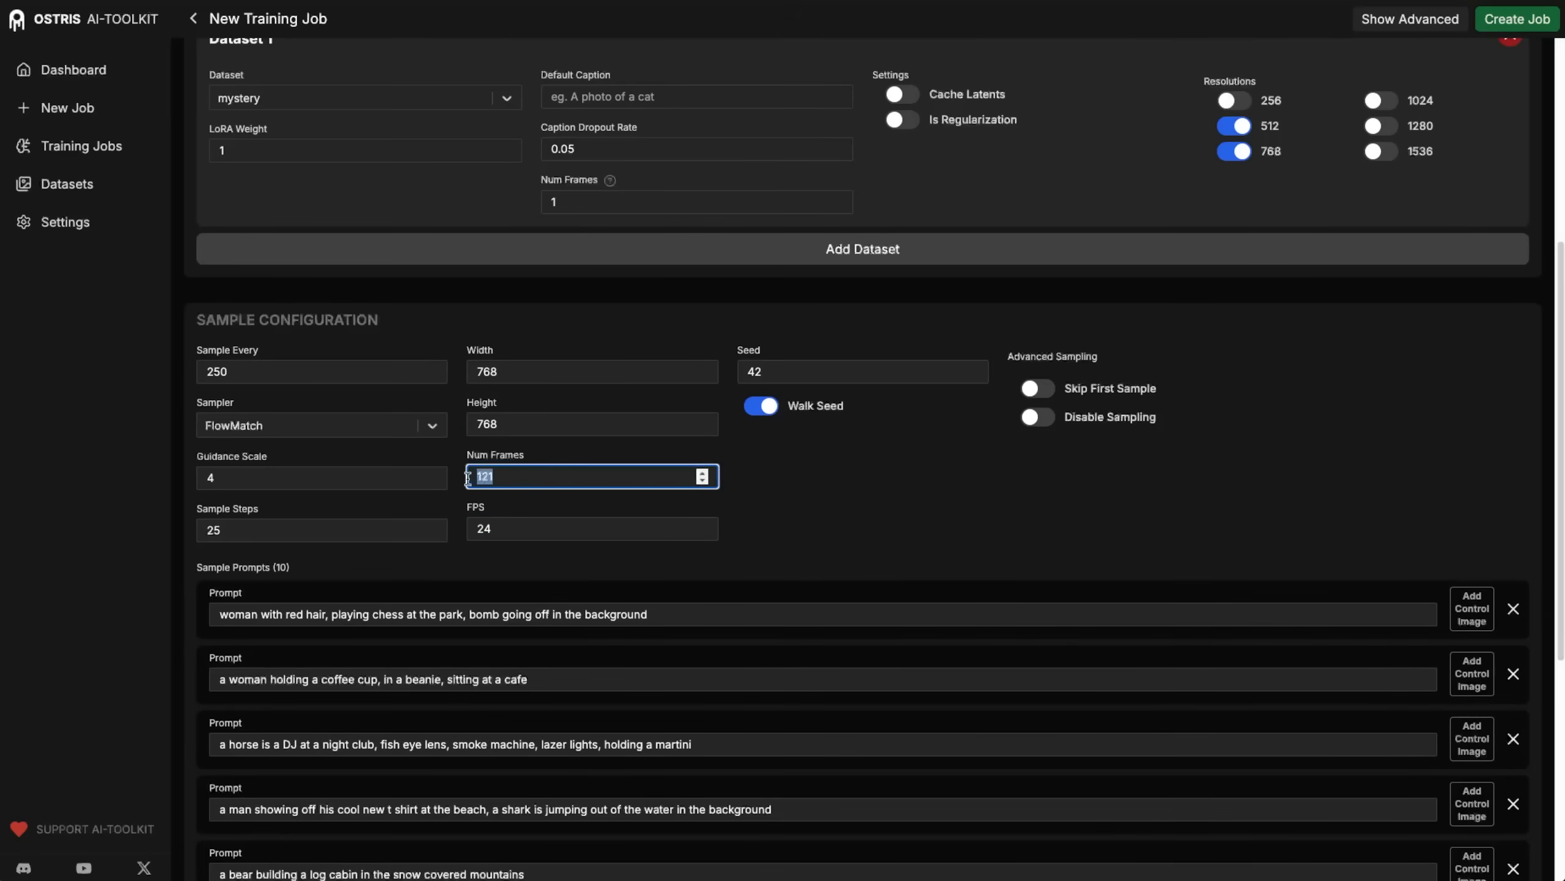
pyautogui.click(790, 555)
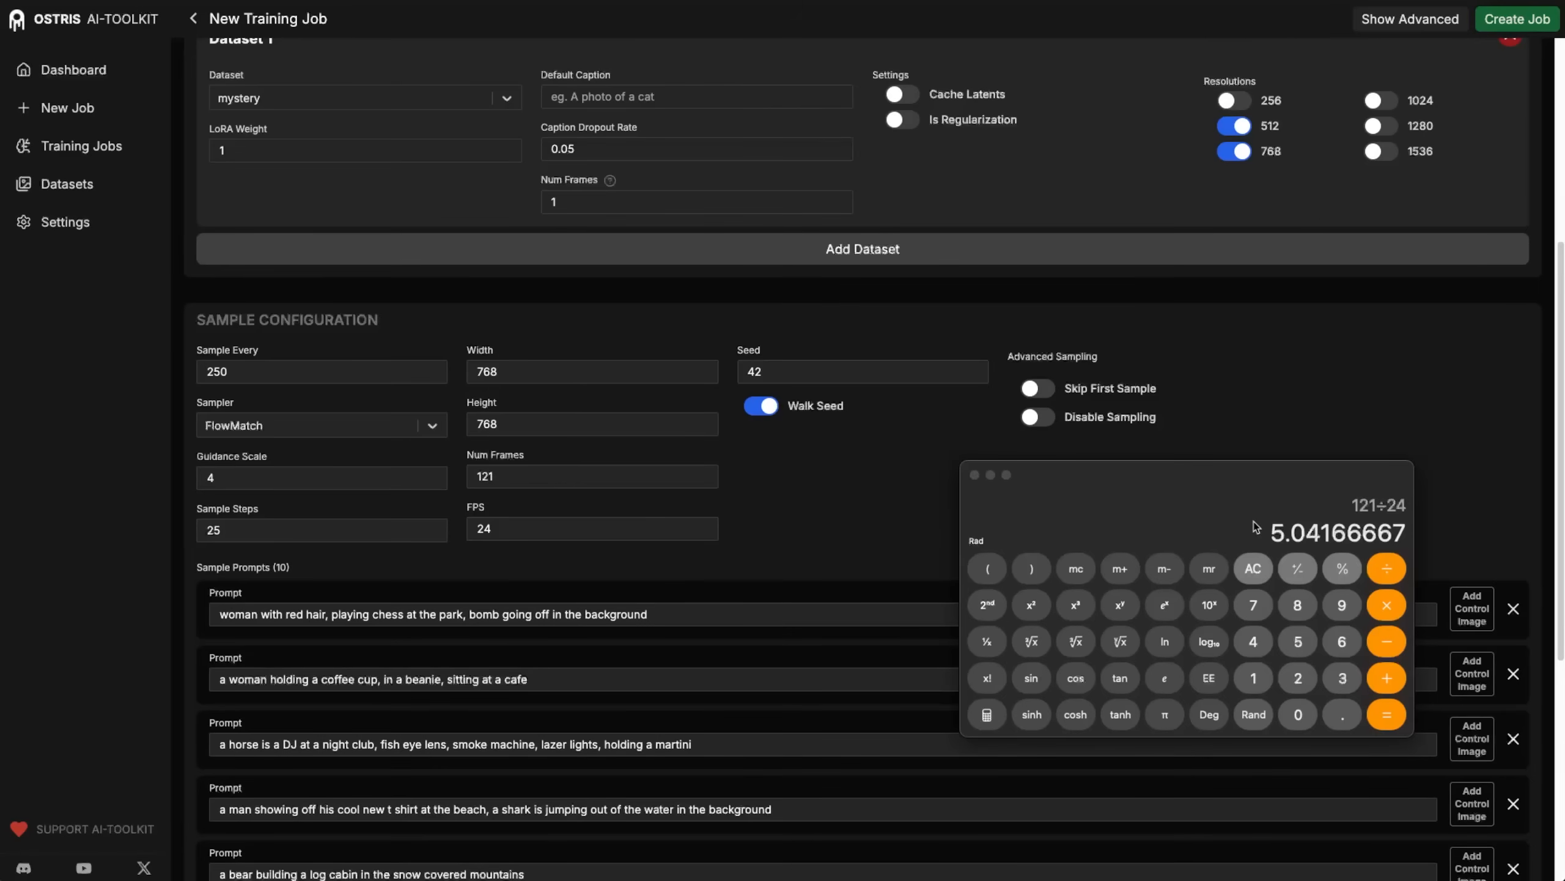
# Read the help on the number of frames and set Dataset 1's frame count to 121, matching the sample configuration.
pyautogui.scroll(3, 1158, 389)
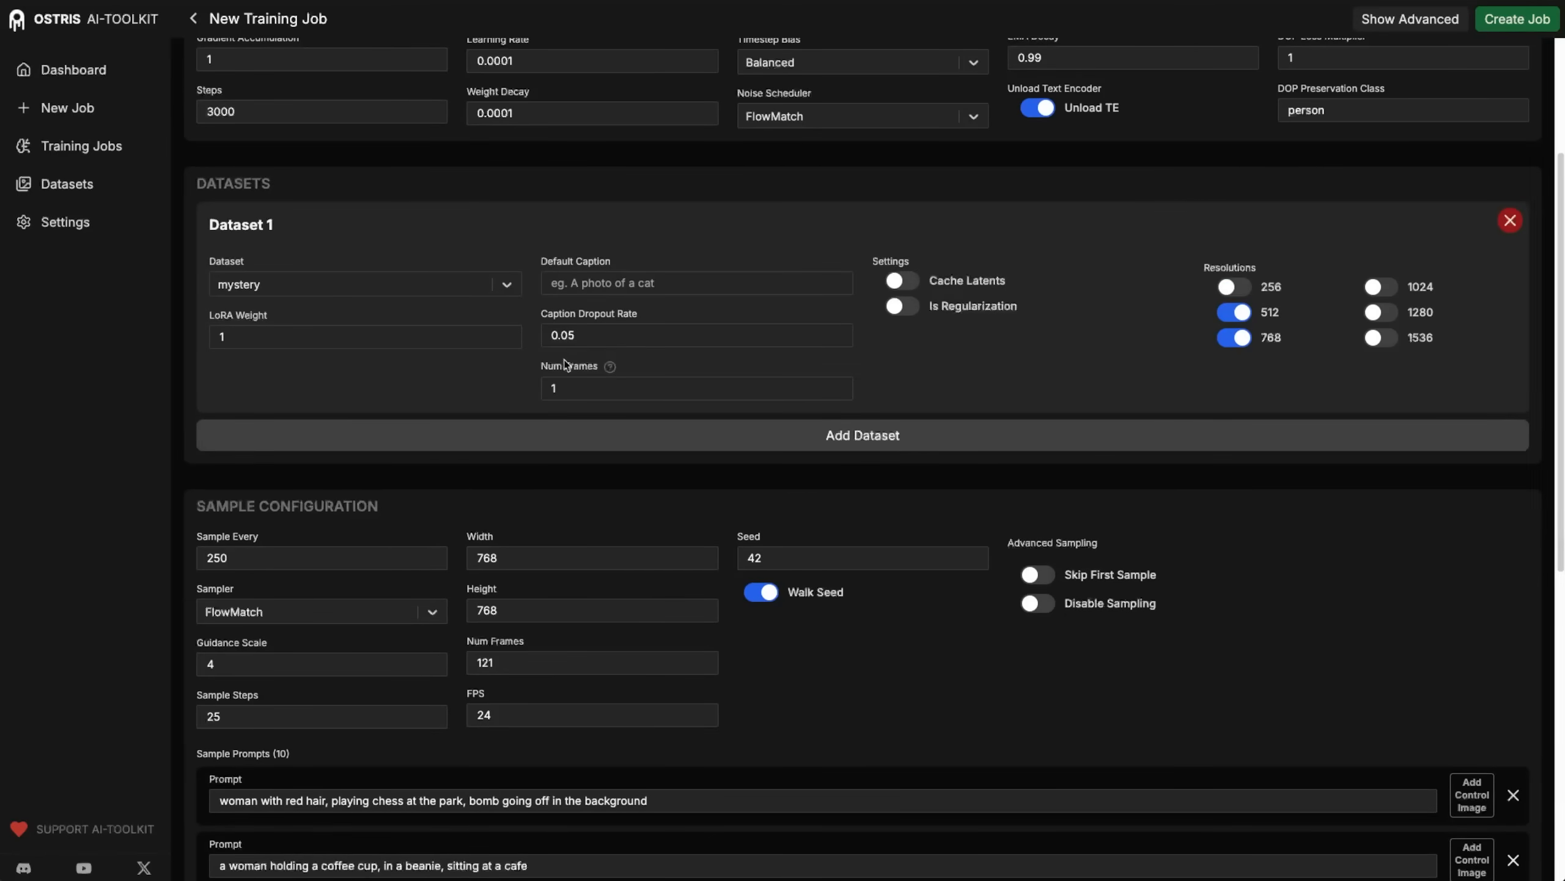
pyautogui.click(610, 367)
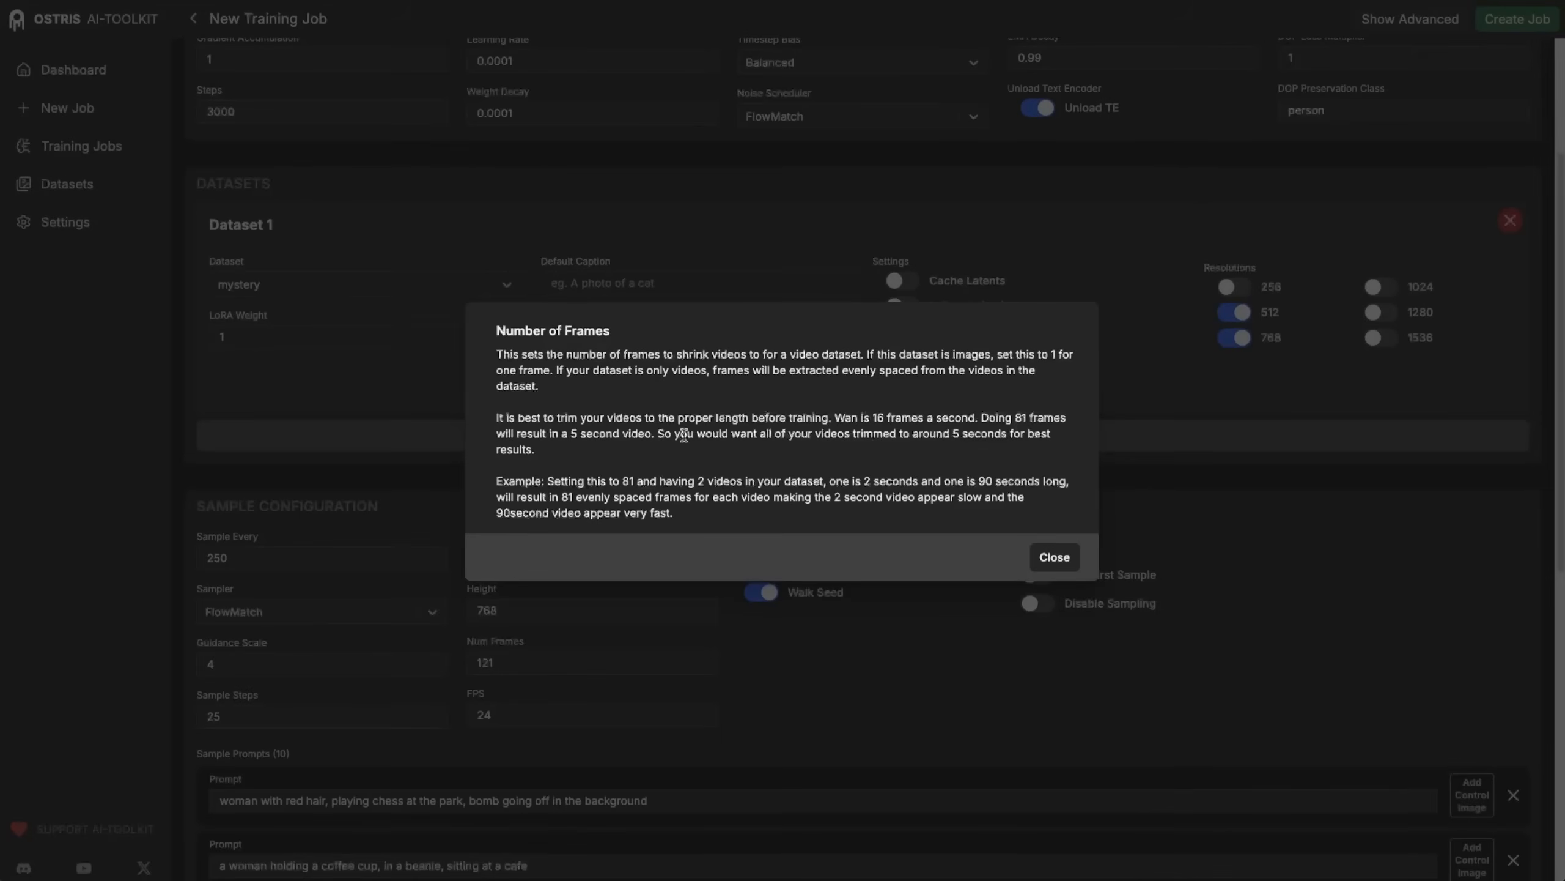
pyautogui.click(1049, 567)
pyautogui.doubleClick(622, 389)
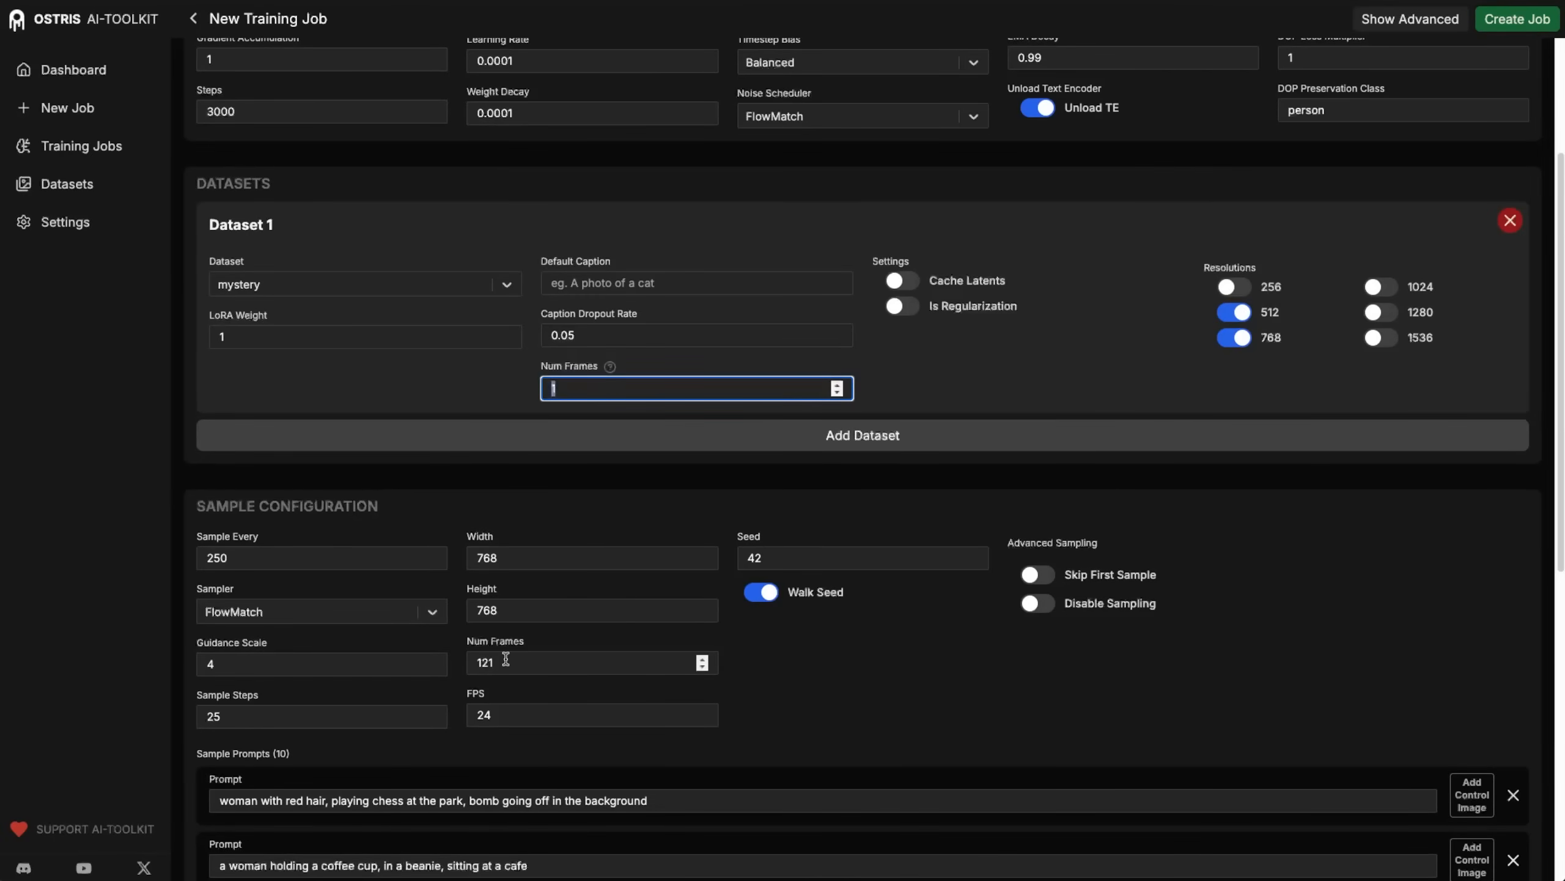
pyautogui.doubleClick(470, 656)
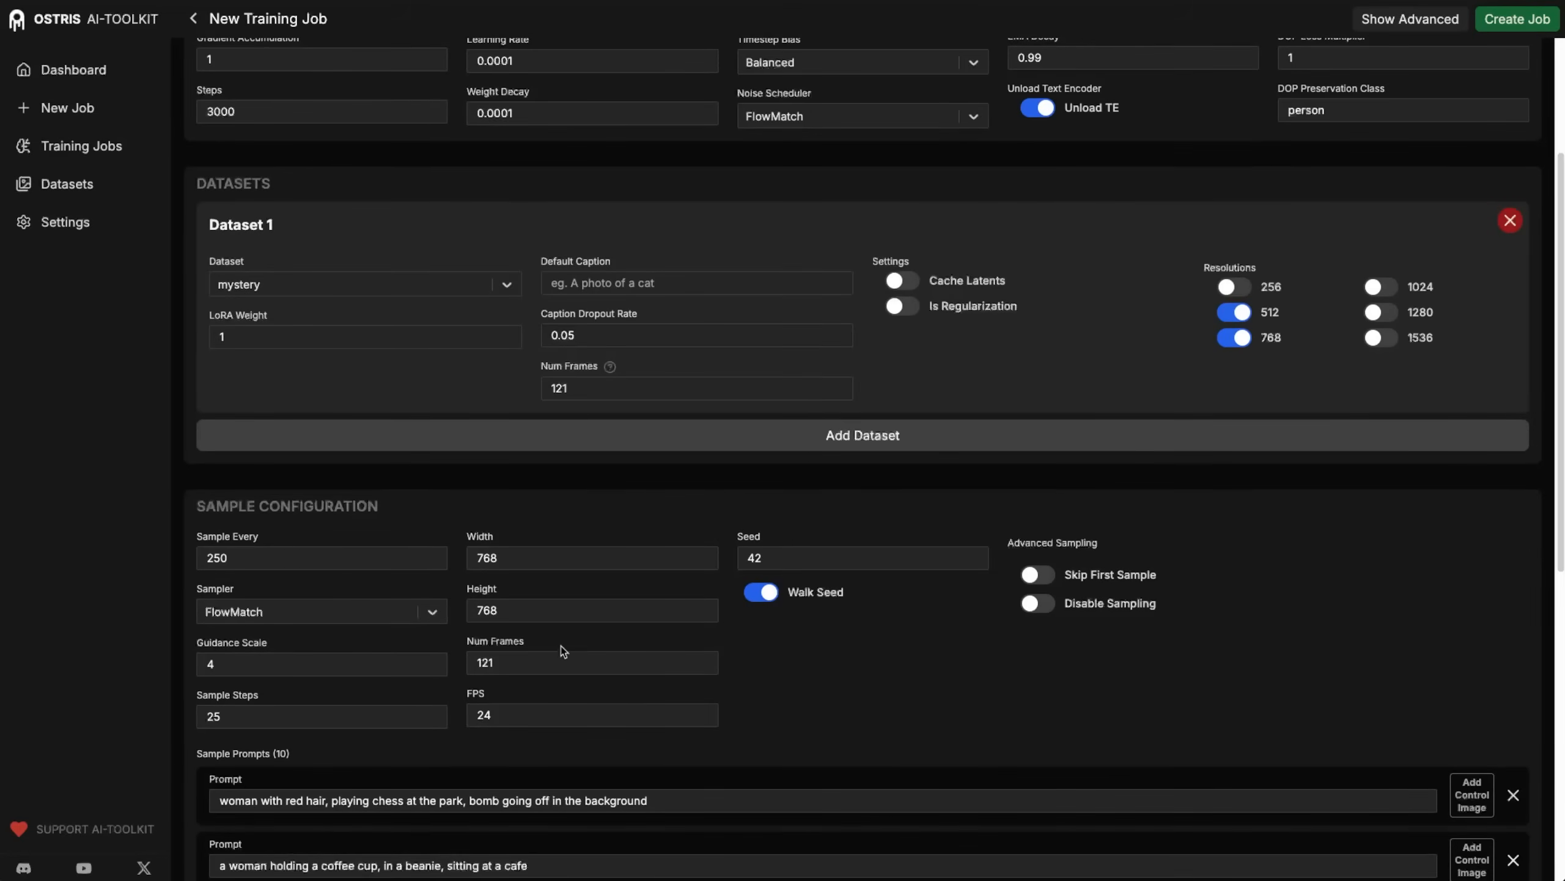
pyautogui.doubleClick(499, 667)
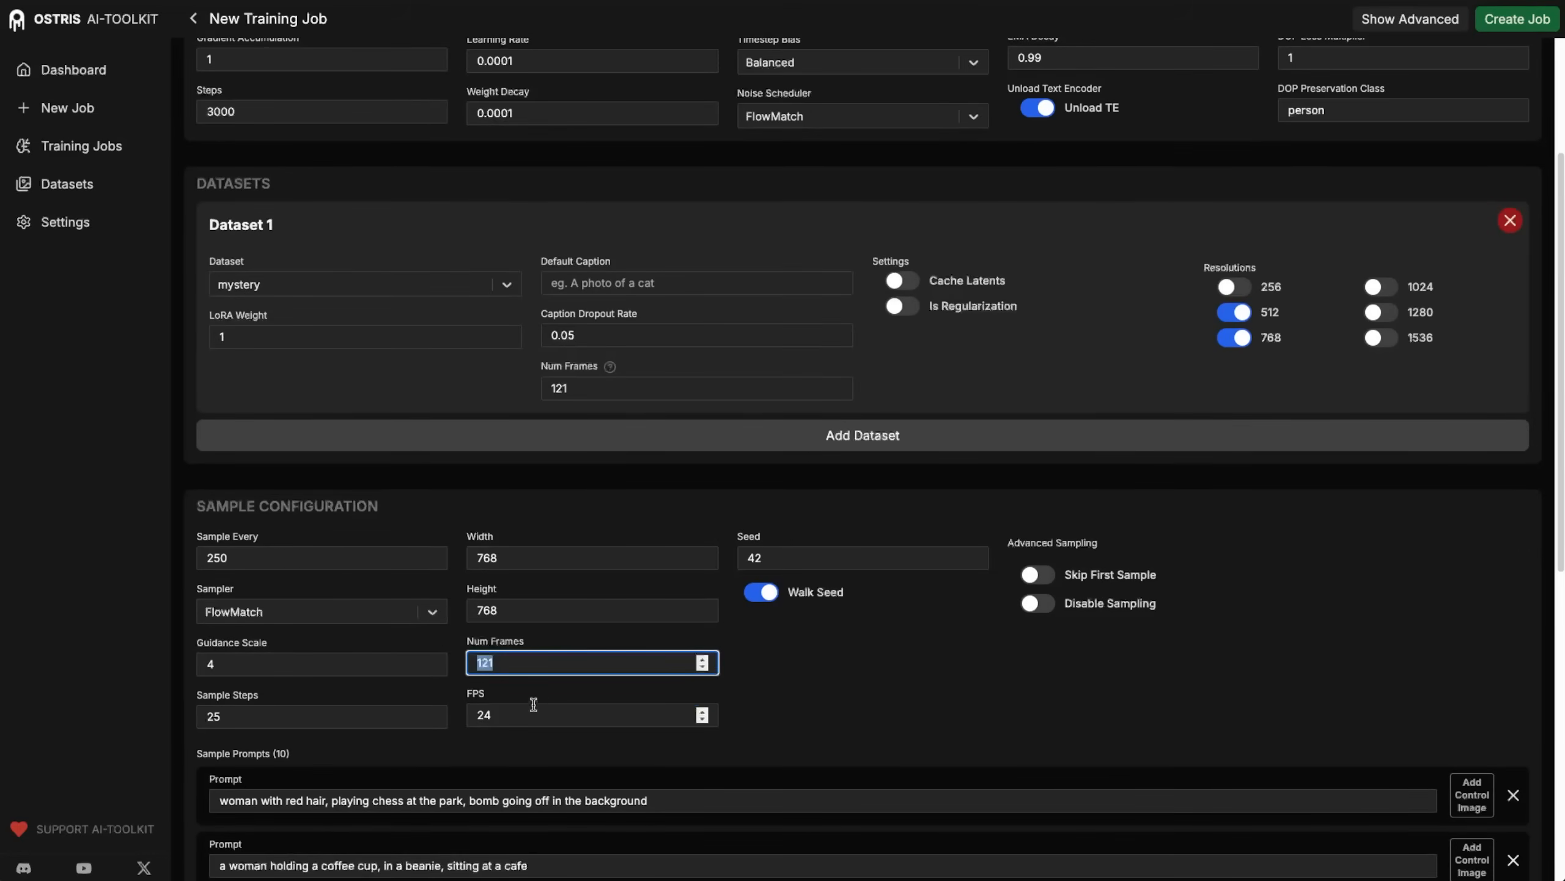
# Review Dataset 1's frame count together with the training and sample configuration settings.
pyautogui.moveTo(633, 385); pyautogui.dragTo(540, 392)
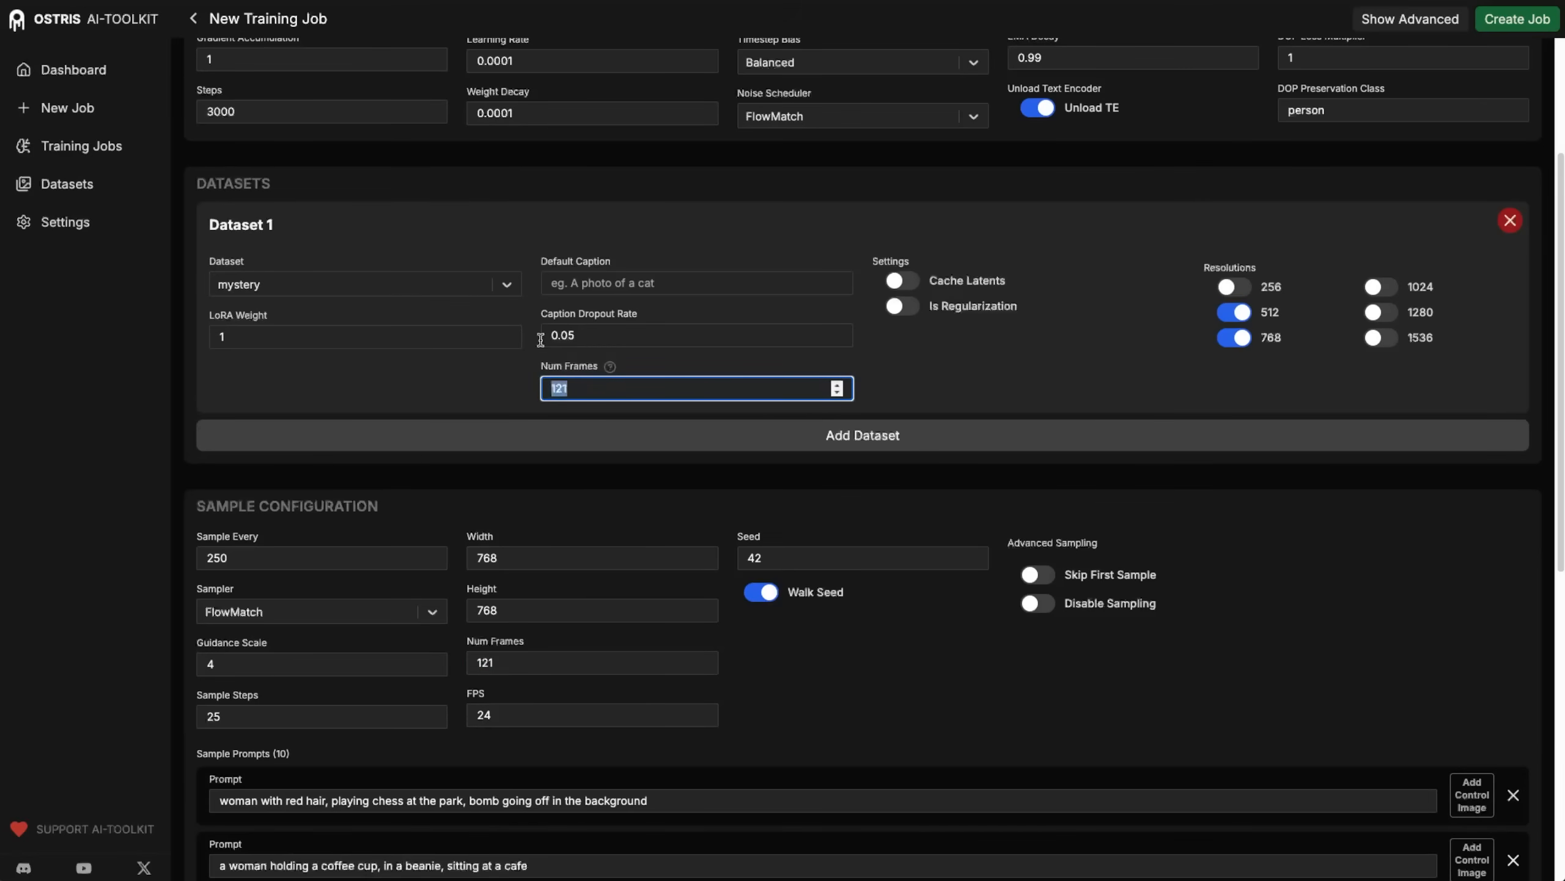
pyautogui.scroll(-2, 910, 549)
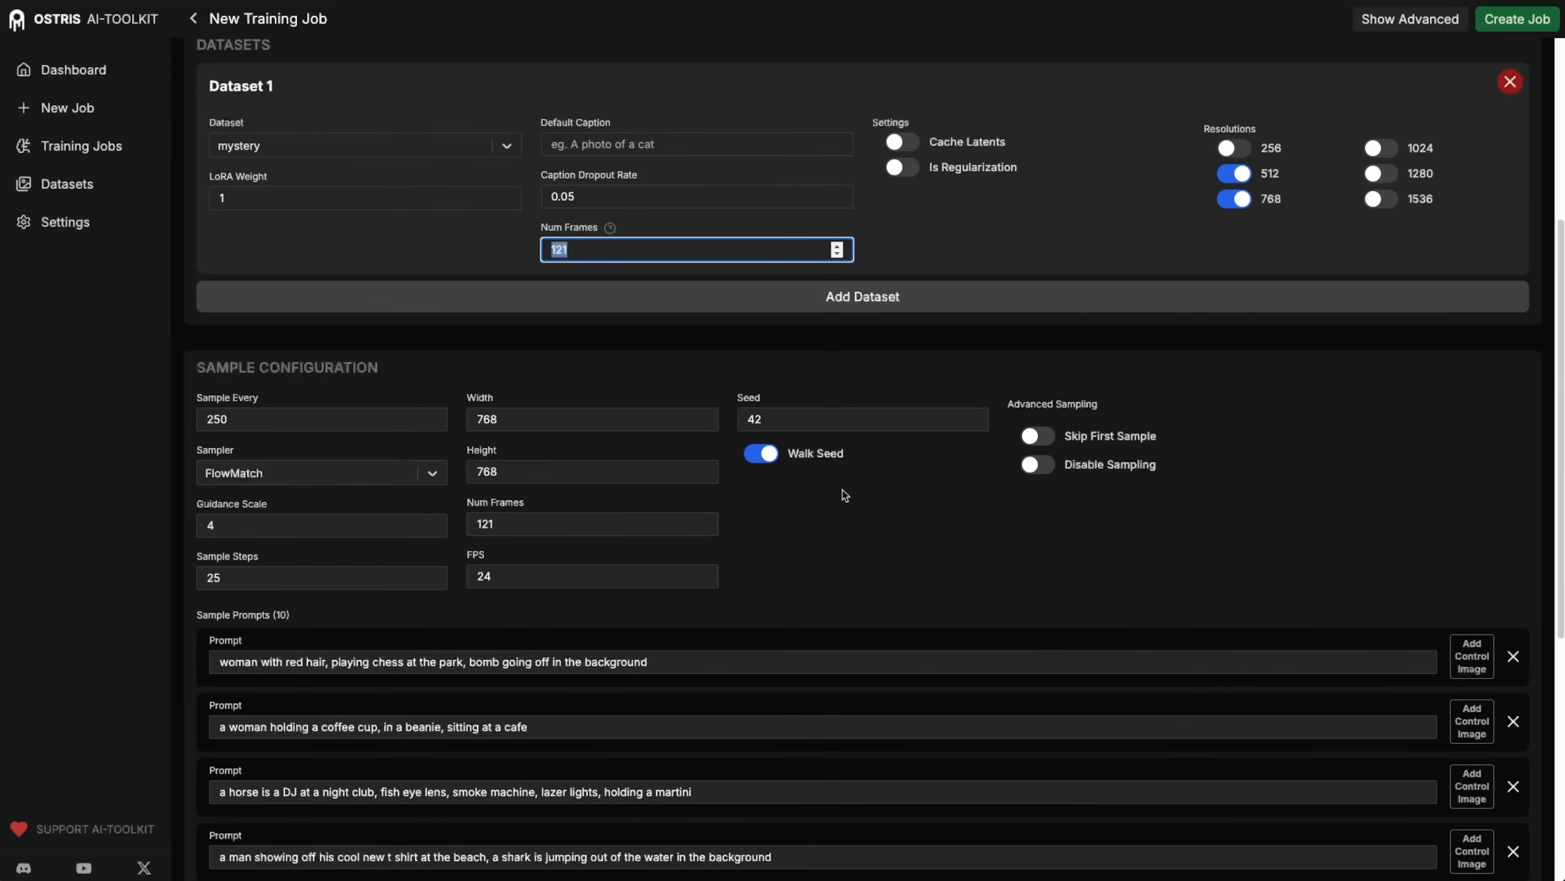
pyautogui.click(1025, 551)
pyautogui.scroll(1, 671, 385)
pyautogui.scroll(4, 672, 389)
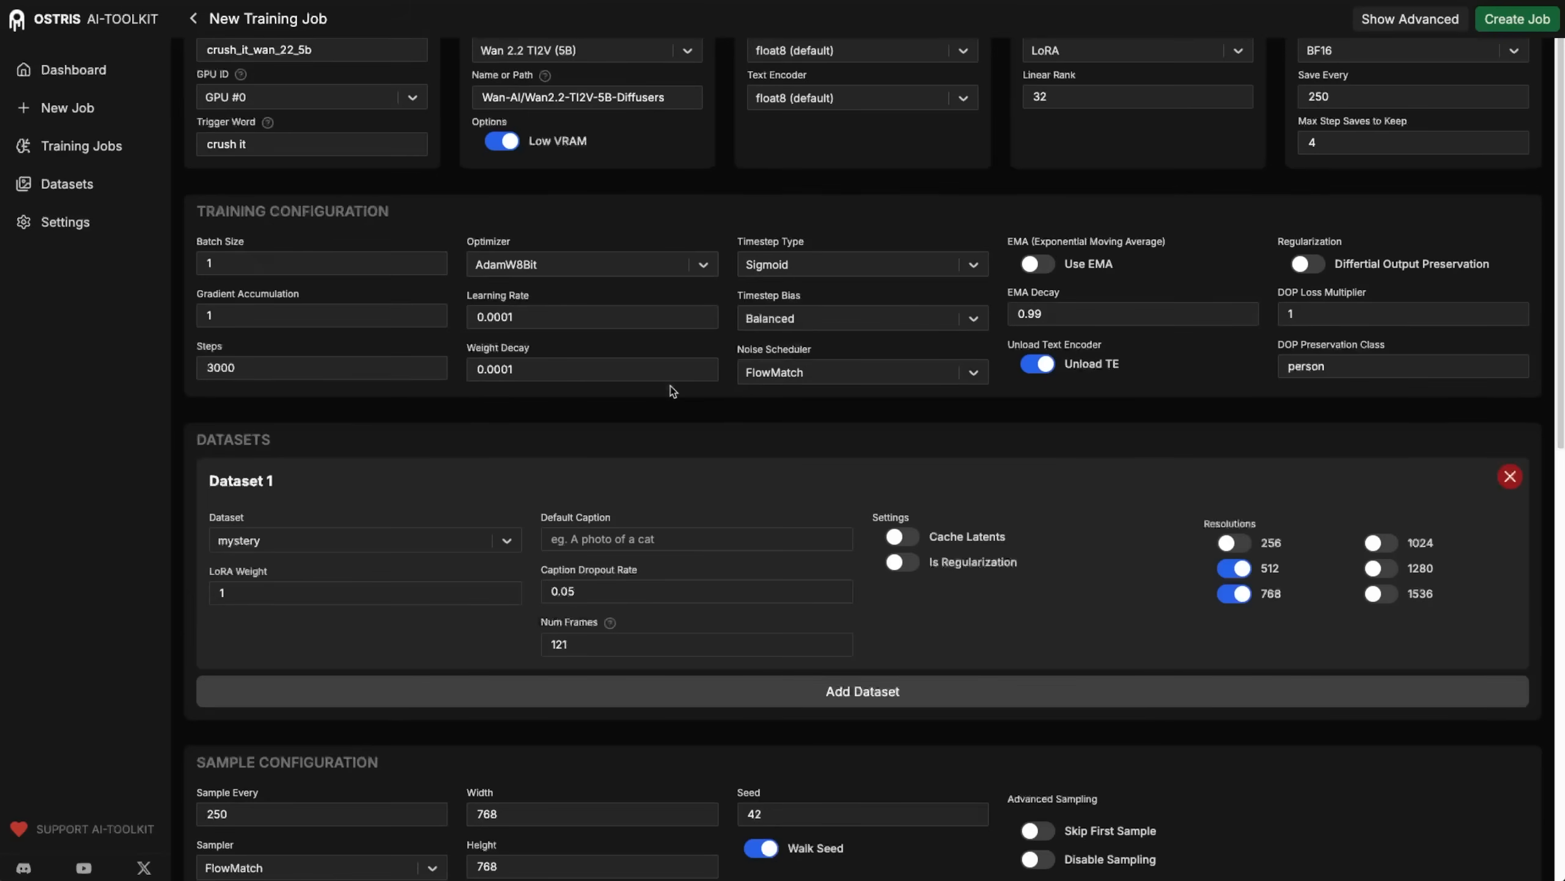
pyautogui.scroll(-10, 817, 535)
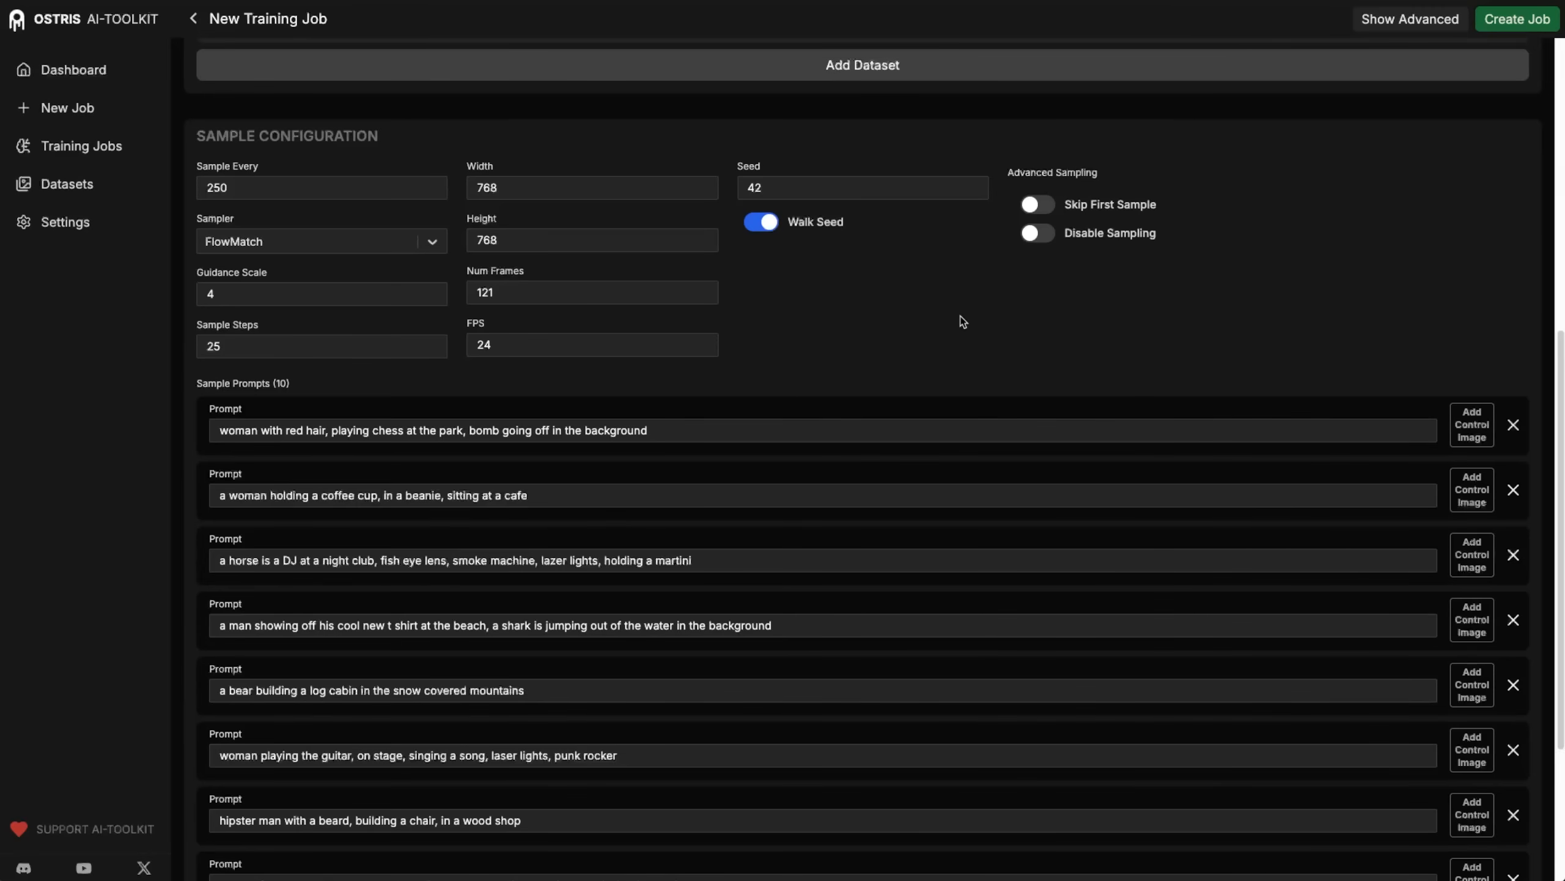
# Delete the last seven sample prompts, keeping only the first three.
pyautogui.scroll(-4, 1168, 350)
pyautogui.click(1513, 741)
pyautogui.click(1512, 741)
pyautogui.click(1513, 742)
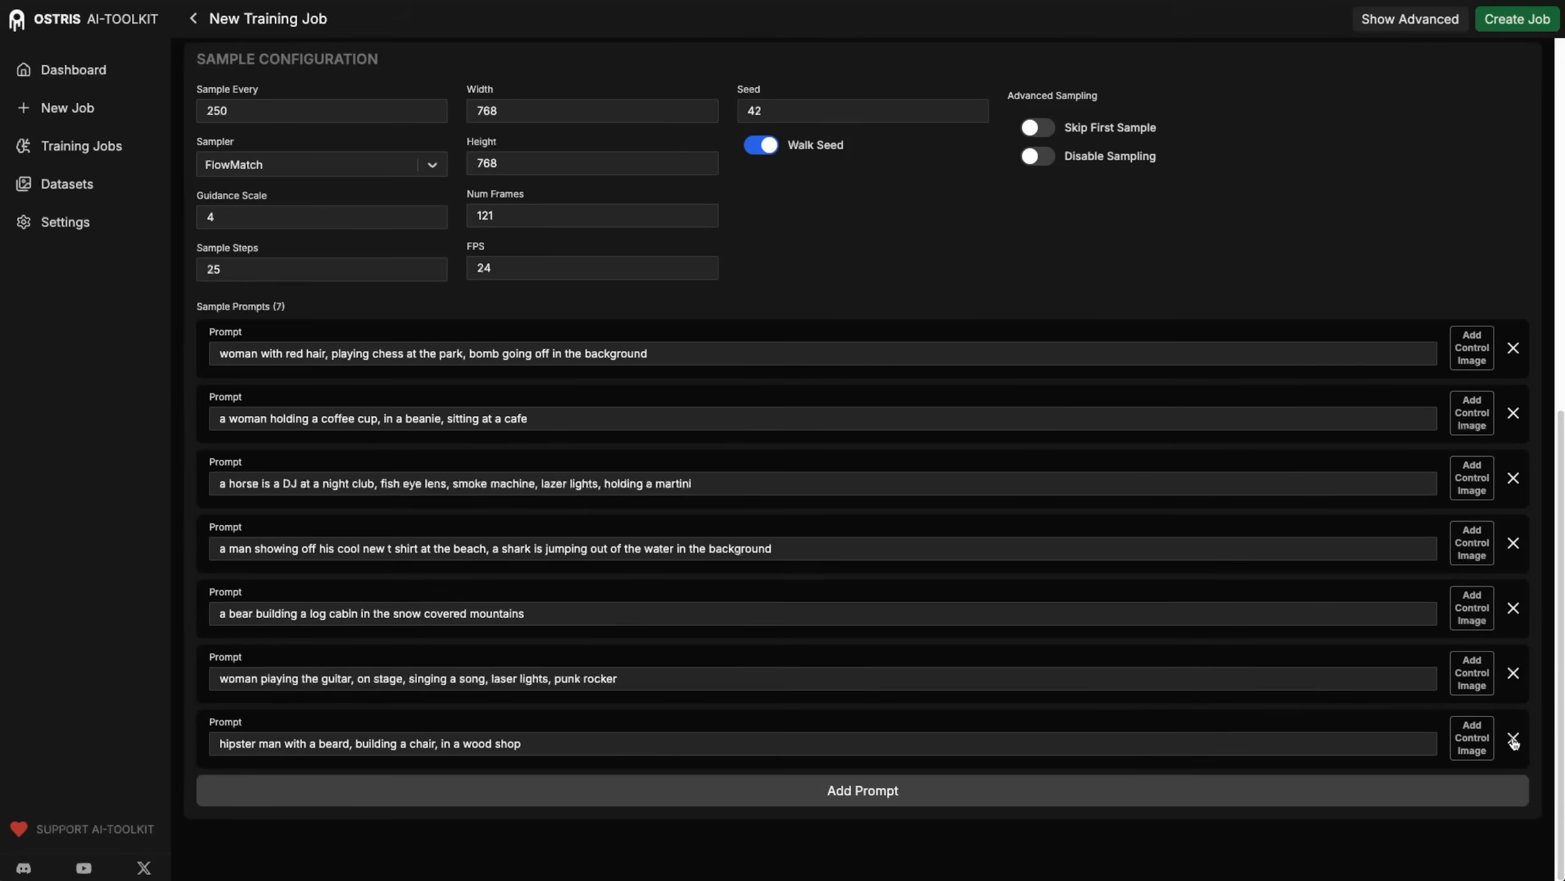
pyautogui.click(1513, 741)
pyautogui.click(1513, 741)
pyautogui.click(1513, 741)
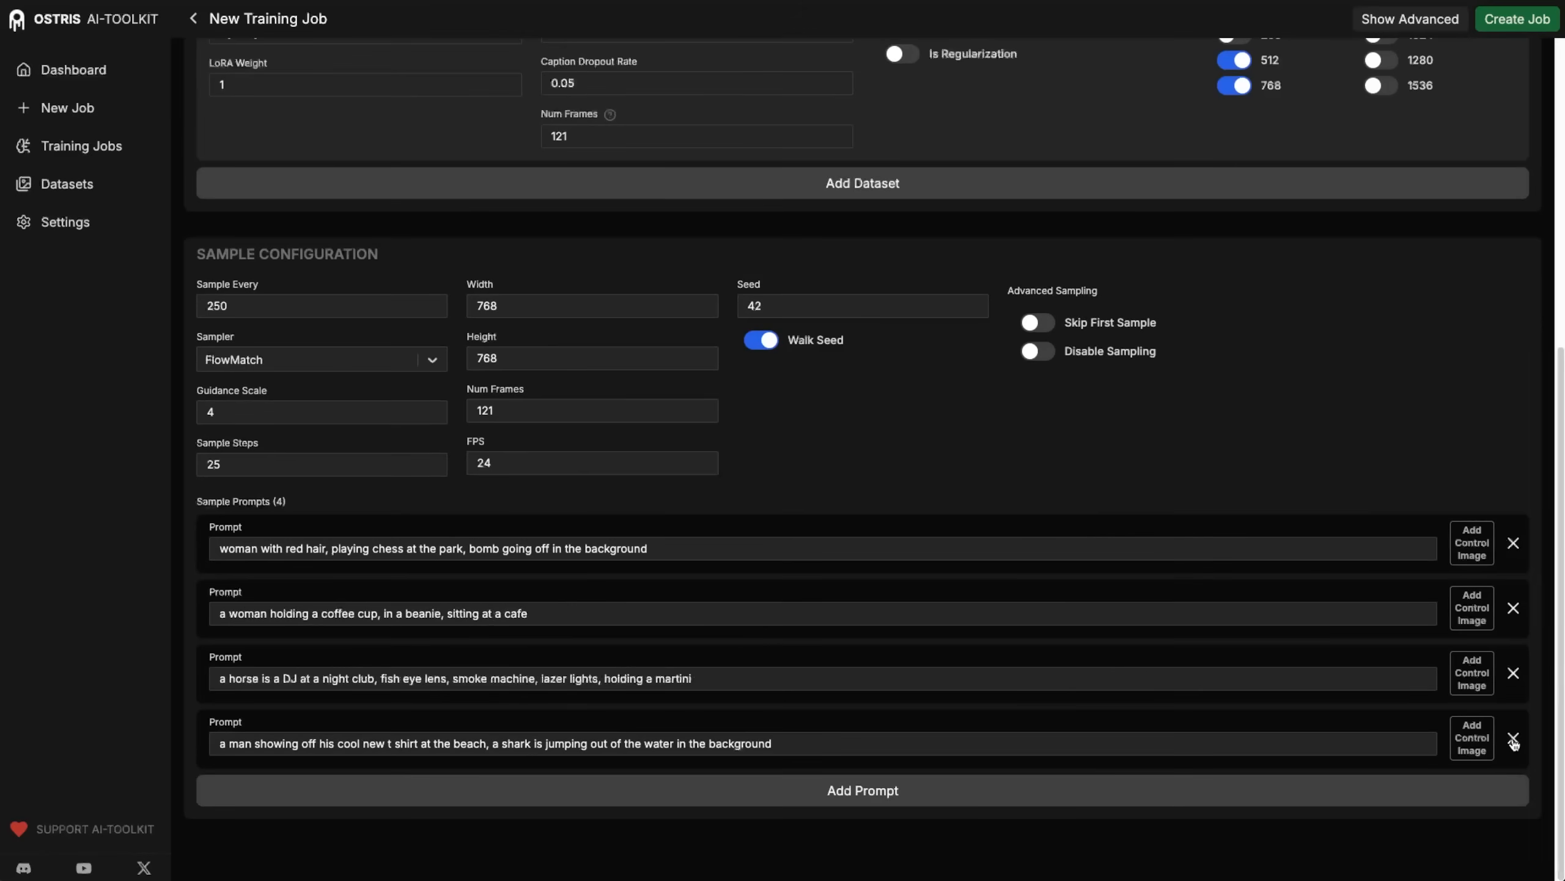
pyautogui.click(1513, 741)
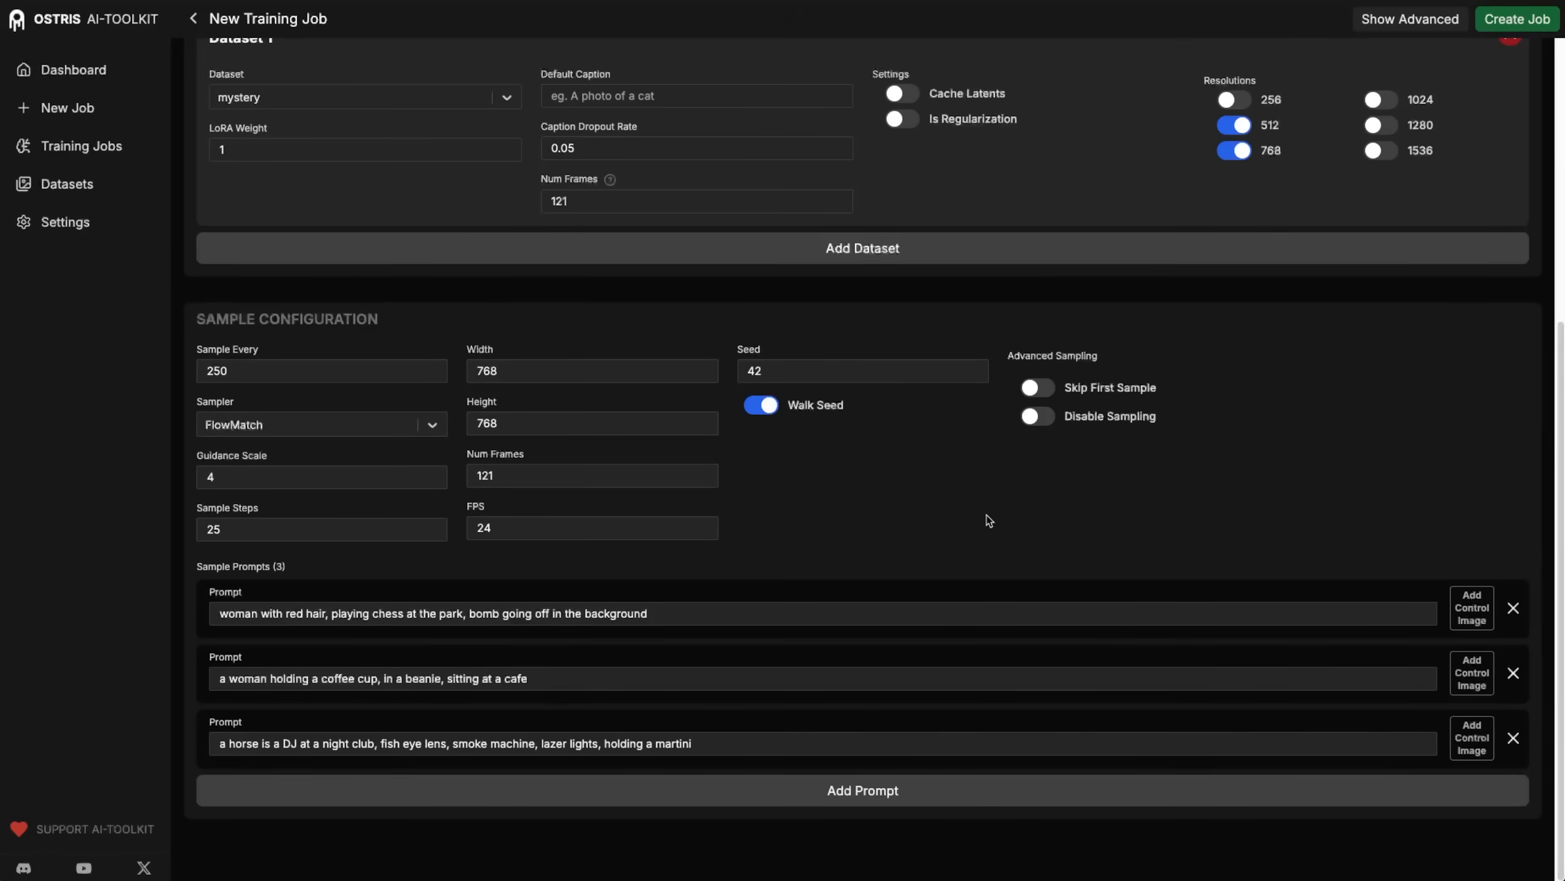
# Replace the text of all three remaining sample prompts with the trigger phrase "crush it".
pyautogui.moveTo(695, 613); pyautogui.dragTo(156, 609)
pyautogui.write('crush it')
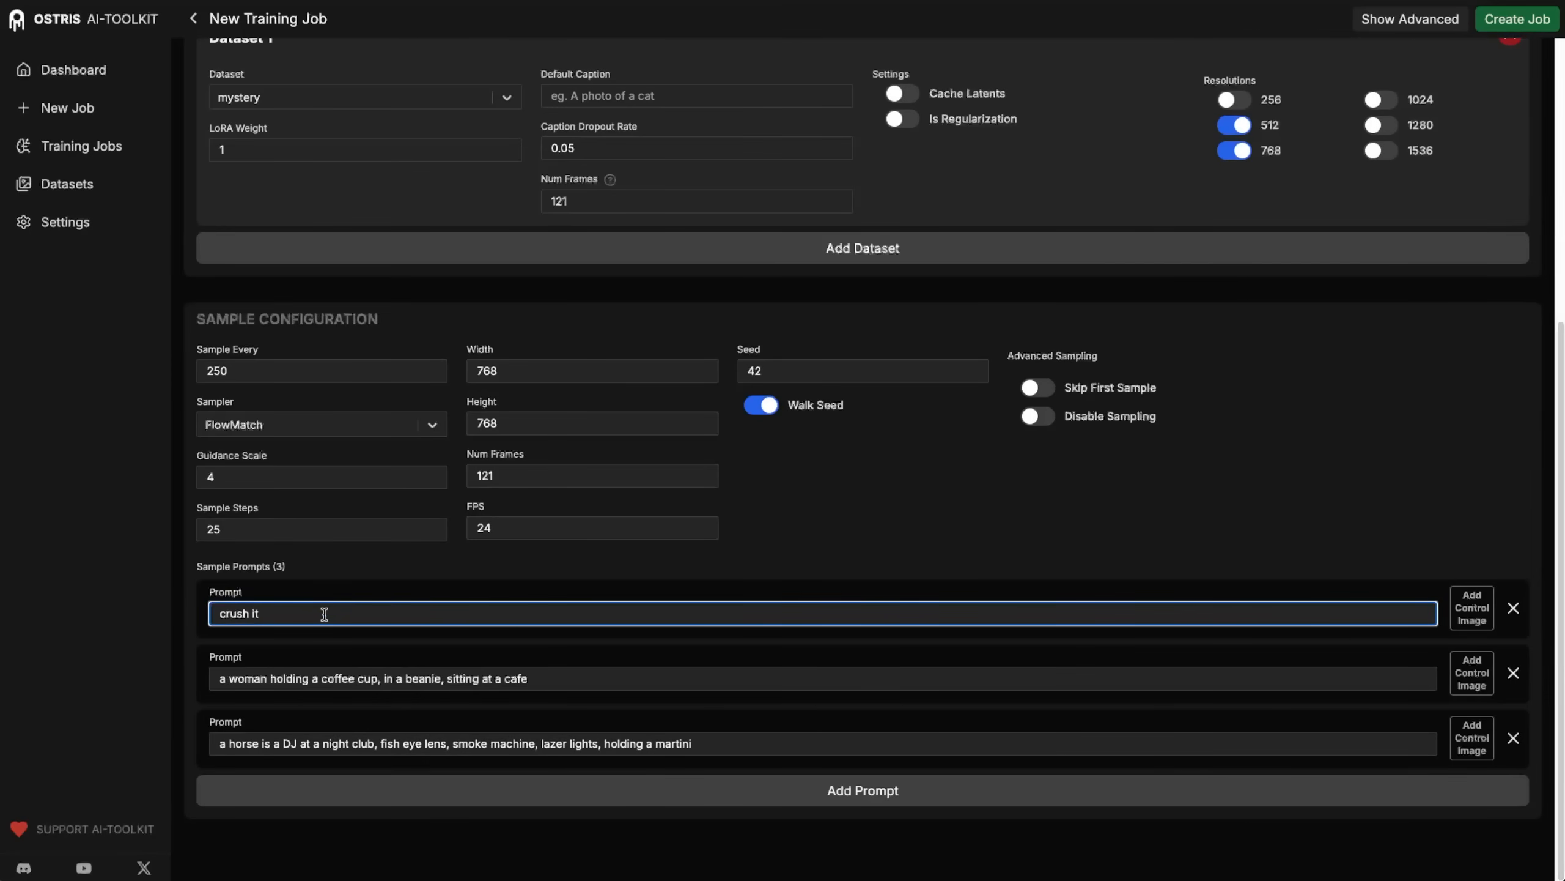
pyautogui.moveTo(259, 613); pyautogui.dragTo(178, 621)
pyautogui.hotkey('ctrl', 'c')
pyautogui.moveTo(521, 678); pyautogui.dragTo(158, 677)
pyautogui.hotkey('ctrl', 'v')
pyautogui.moveTo(717, 738); pyautogui.dragTo(189, 728)
pyautogui.hotkey('ctrl', 'v')
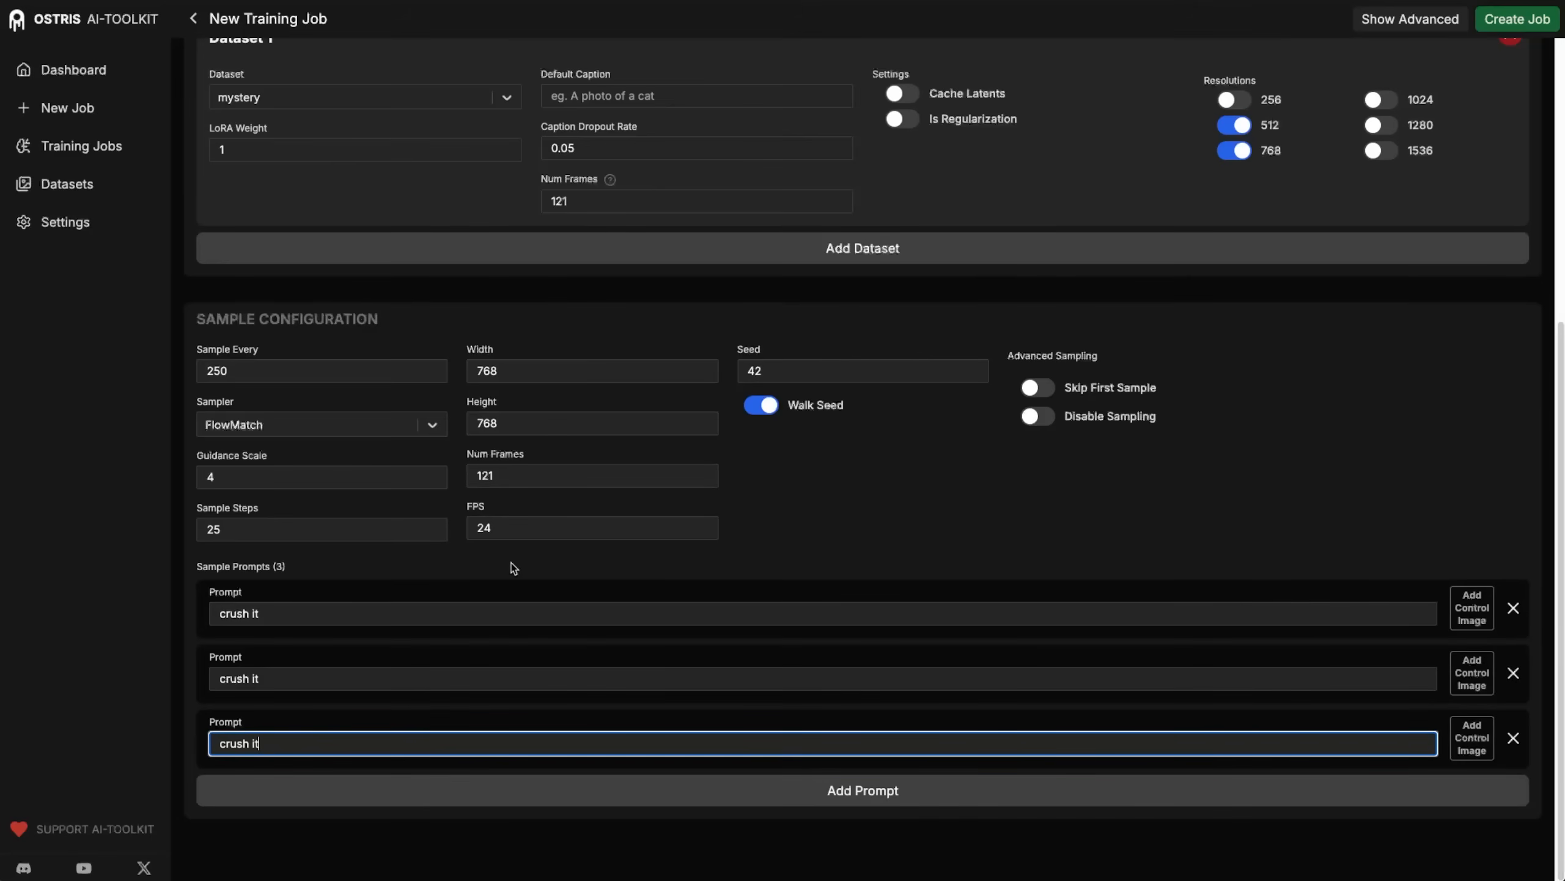
pyautogui.click(1315, 518)
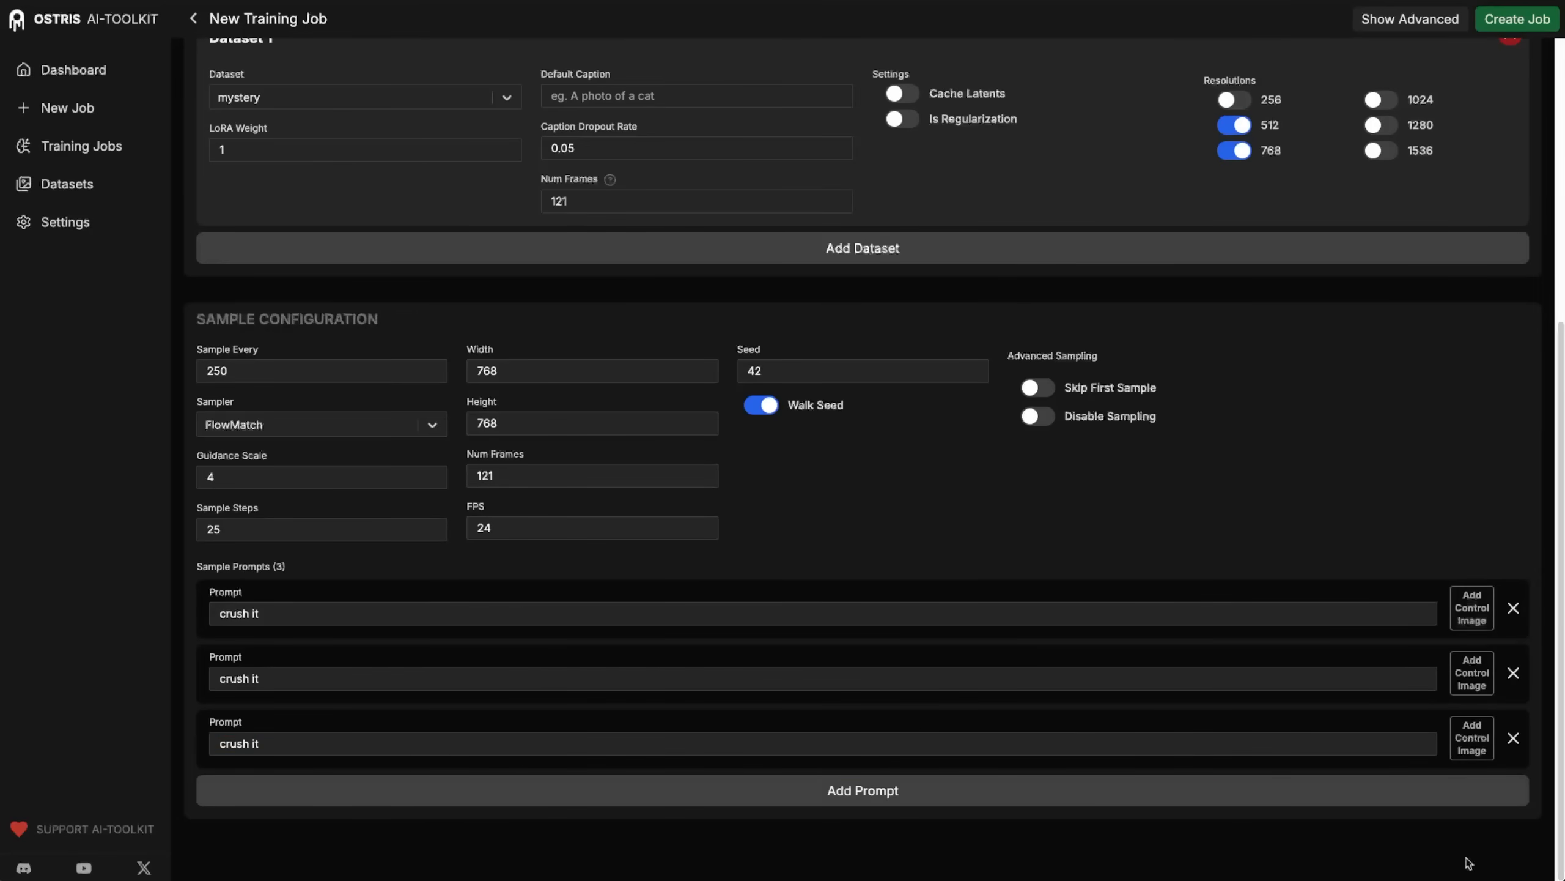
# Add the burger picture as the control image of the first sample prompt.
pyautogui.click(1462, 616)
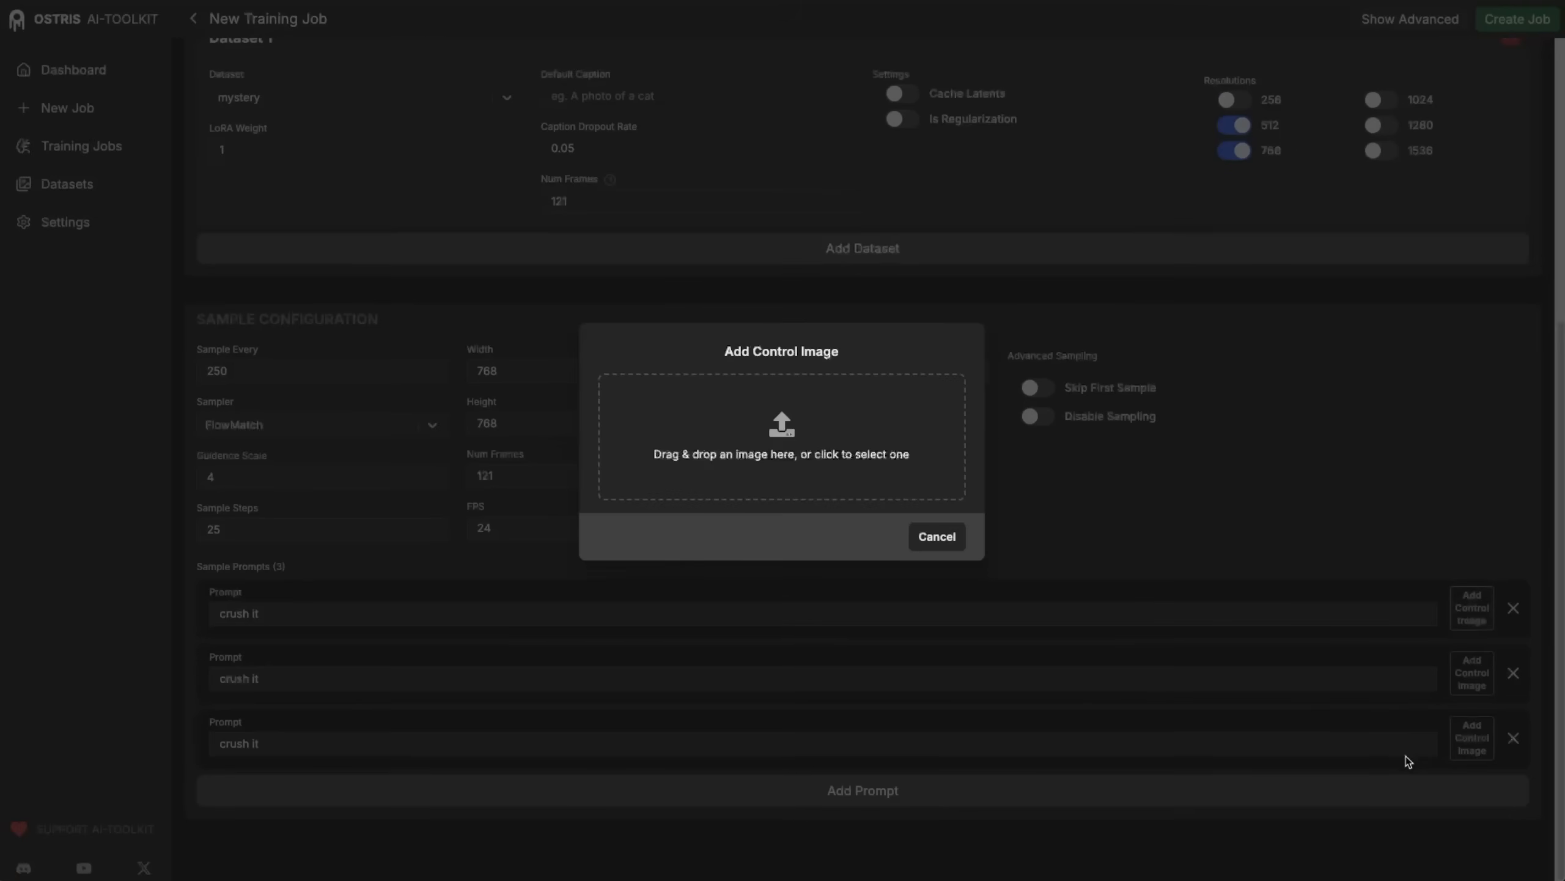
pyautogui.moveTo(1564, 573); pyautogui.dragTo(746, 426)
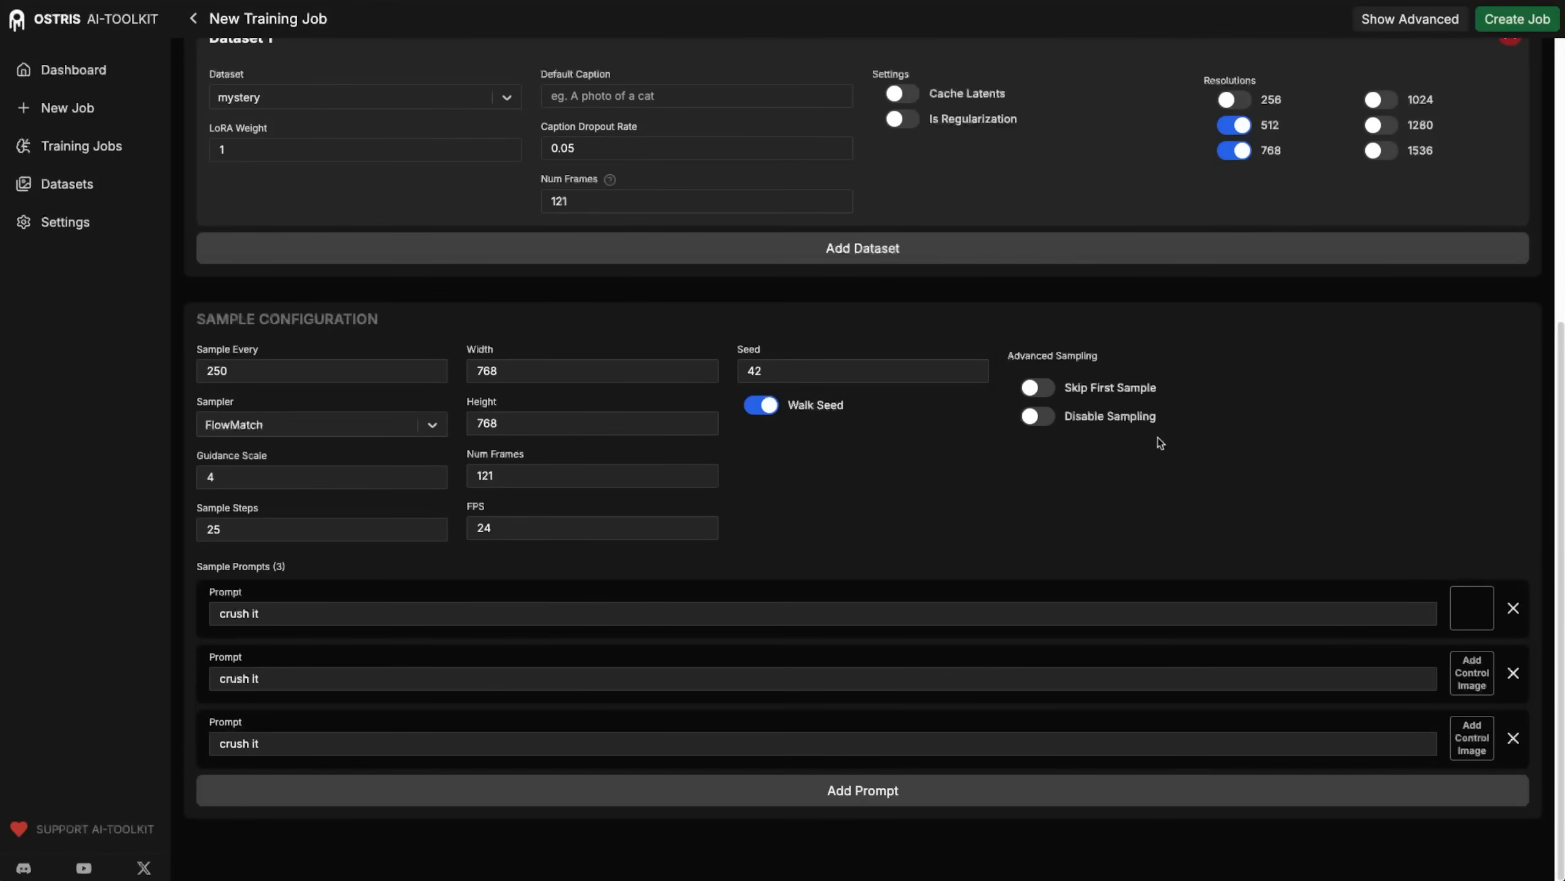
pyautogui.press('space')
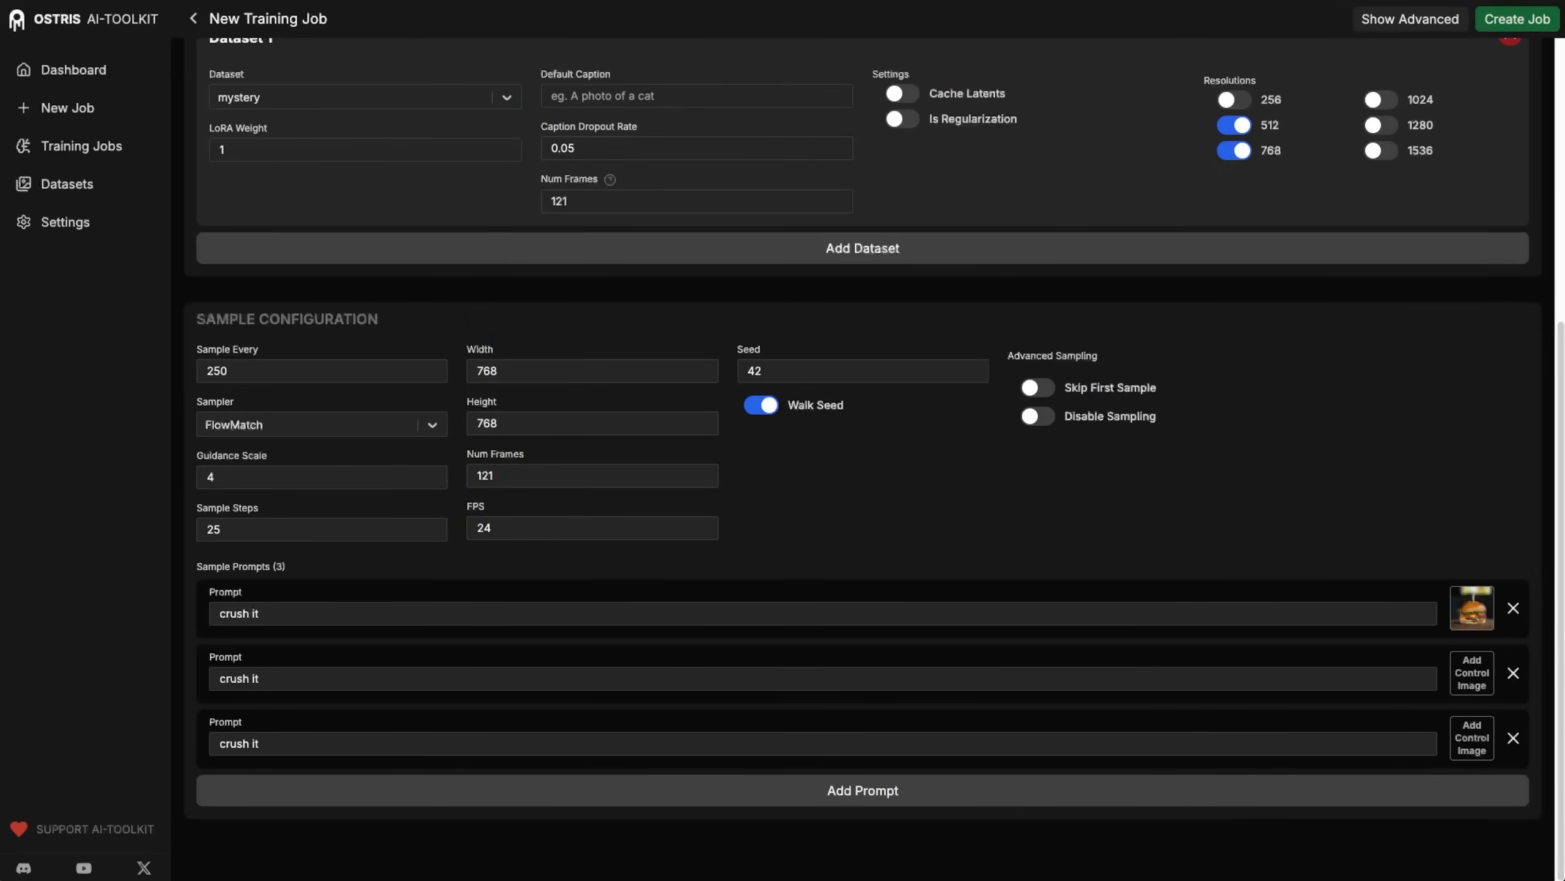
# Add the Cybertruck picture as the second sample prompt's control image and preview it at a larger size.
pyautogui.click(1471, 665)
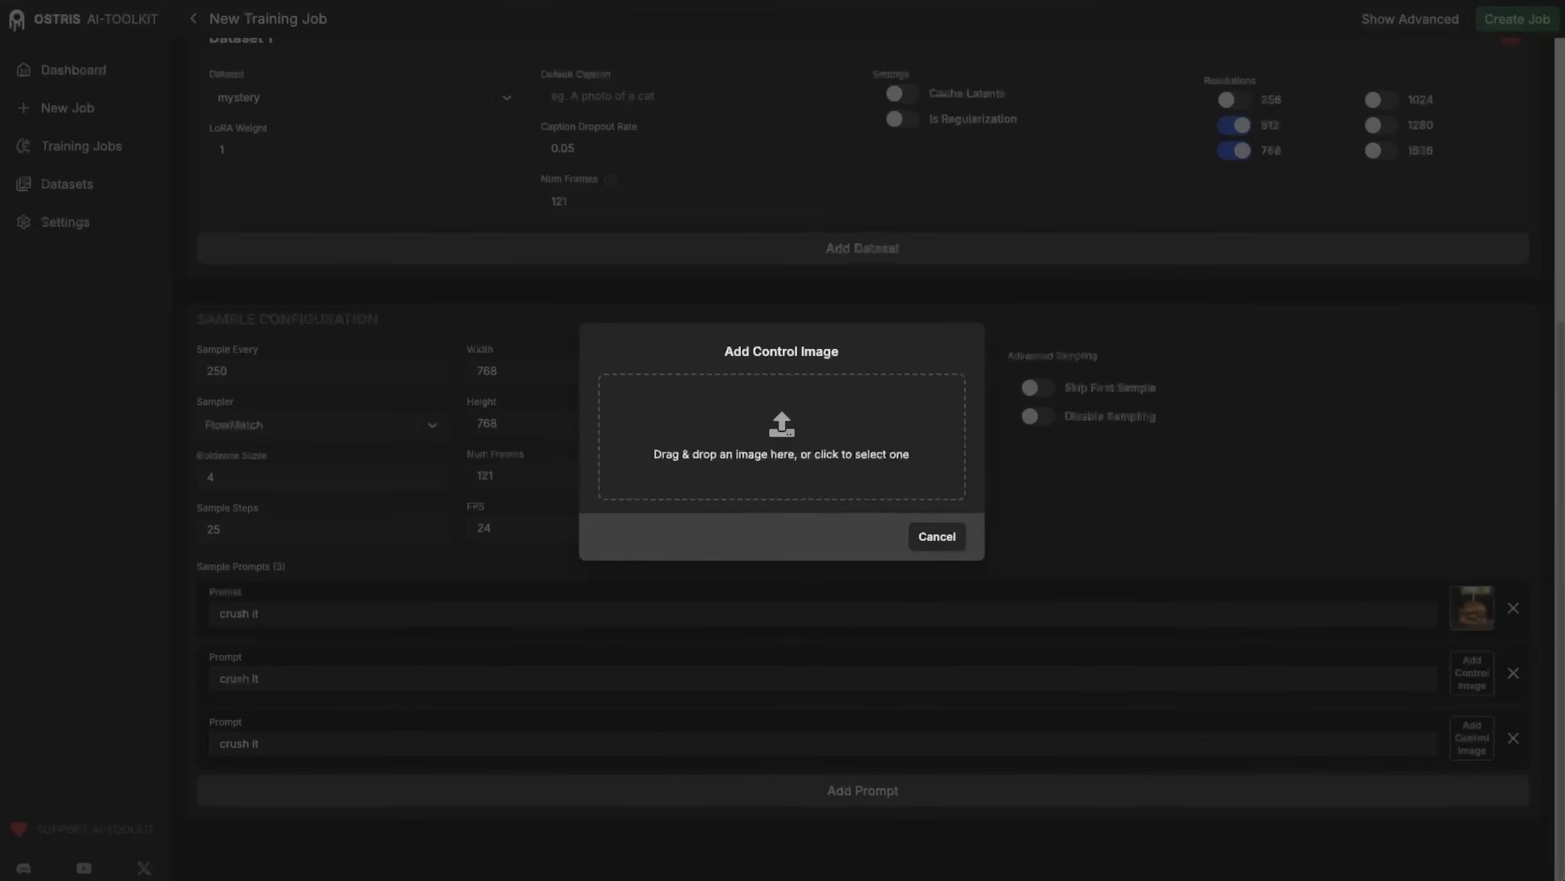
pyautogui.moveTo(1130, 490); pyautogui.dragTo(840, 394)
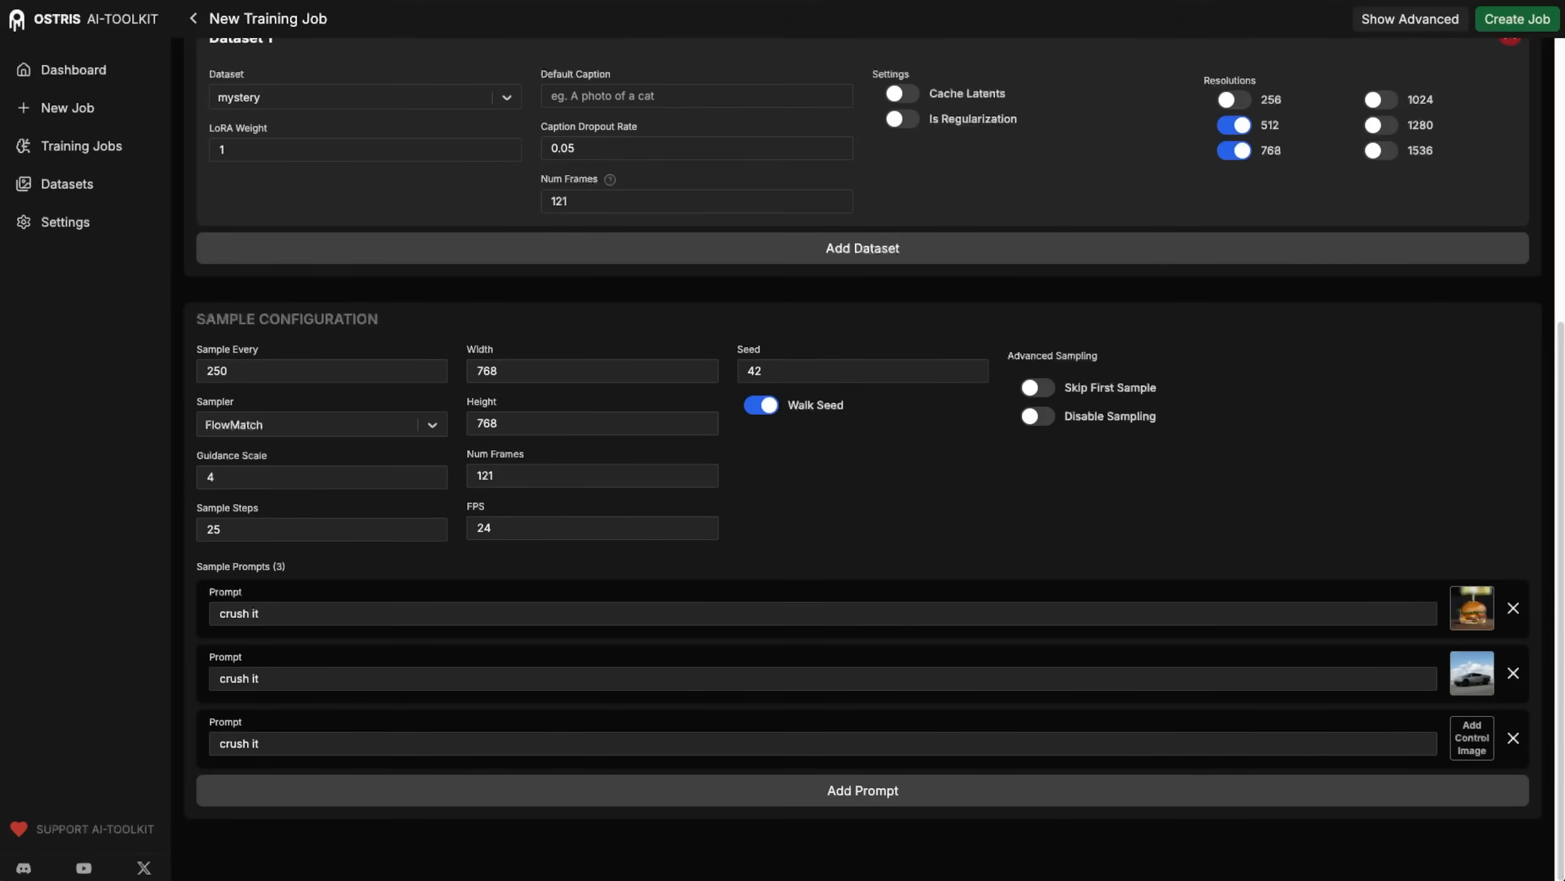
pyautogui.press('space')
pyautogui.moveTo(1077, 37); pyautogui.dragTo(957, 0)
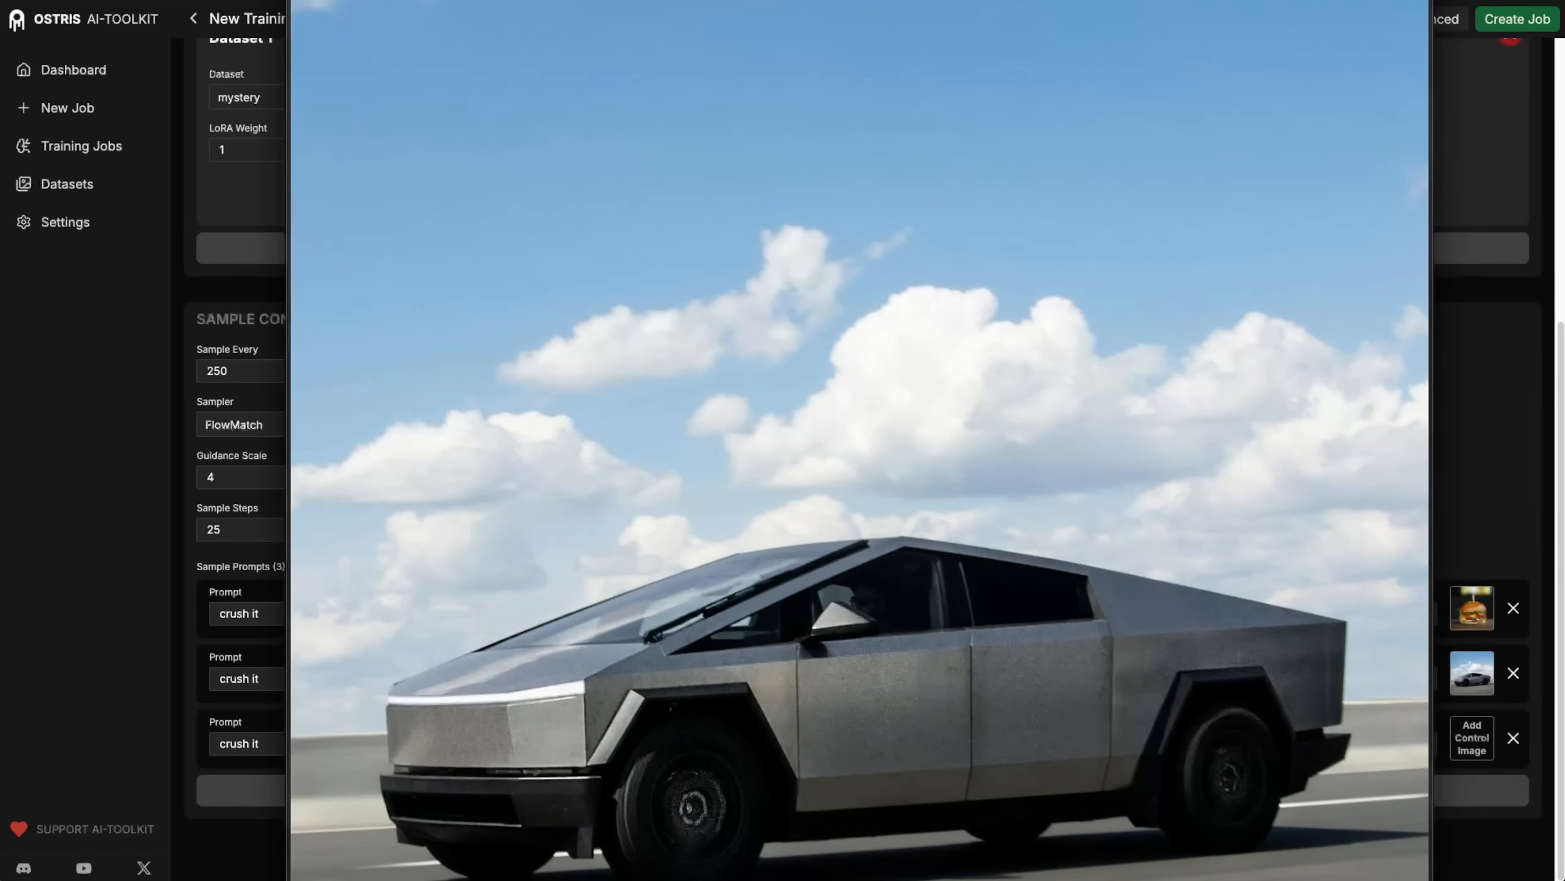
pyautogui.moveTo(1038, 722)
pyautogui.mouseDown()
pyautogui.moveTo(1011, 714)
pyautogui.moveTo(1015, 733)
pyautogui.mouseUp()
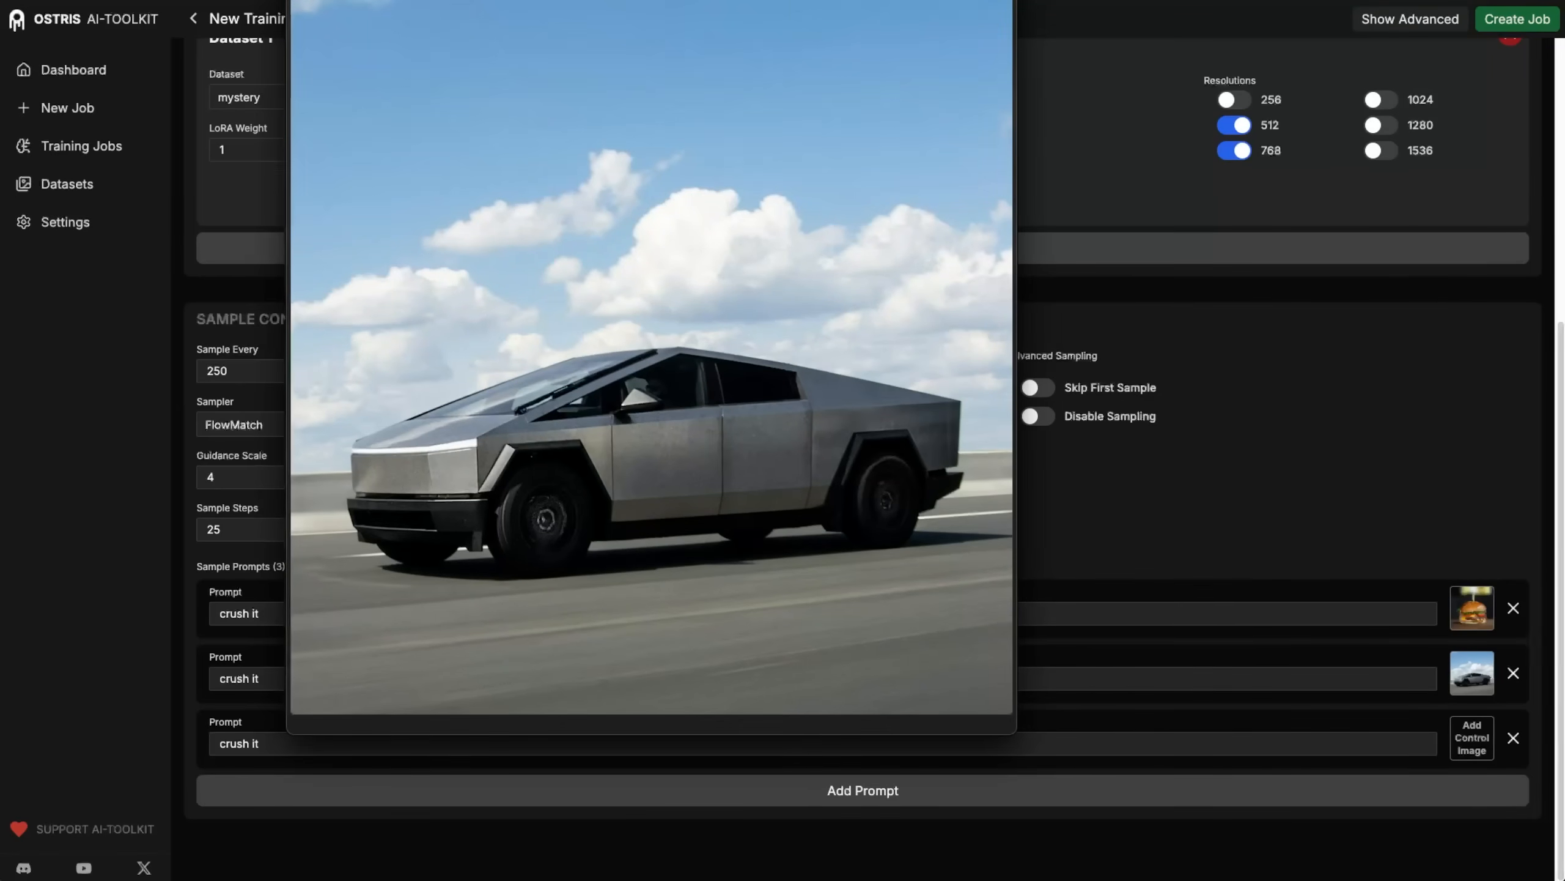
pyautogui.click(1127, 385)
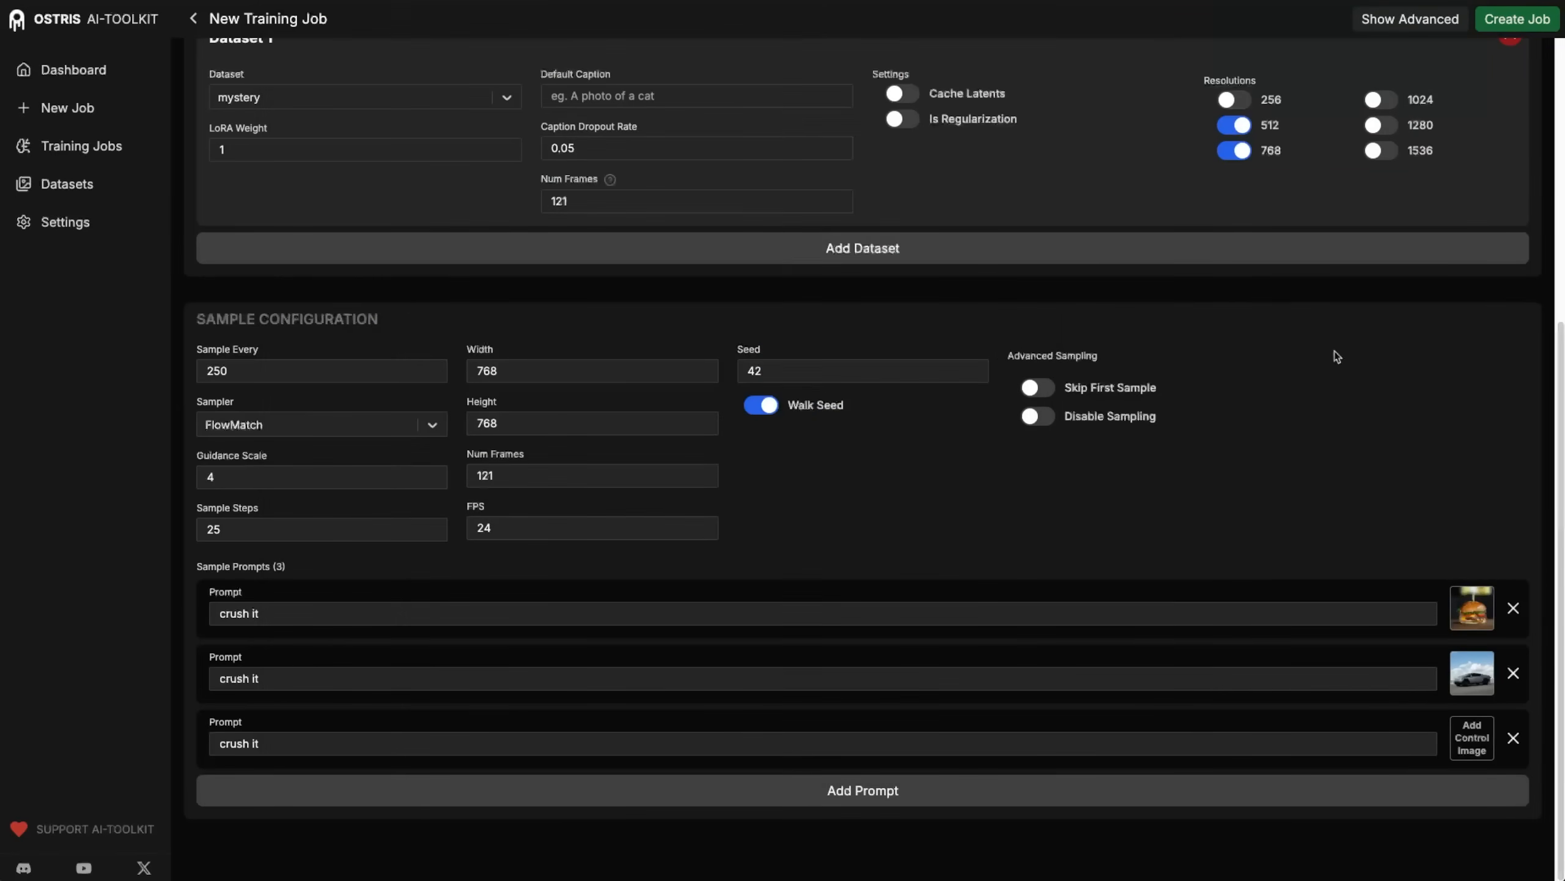
# Add the picture of the man sitting on a bench as the third sample prompt's control image.
pyautogui.click(1471, 748)
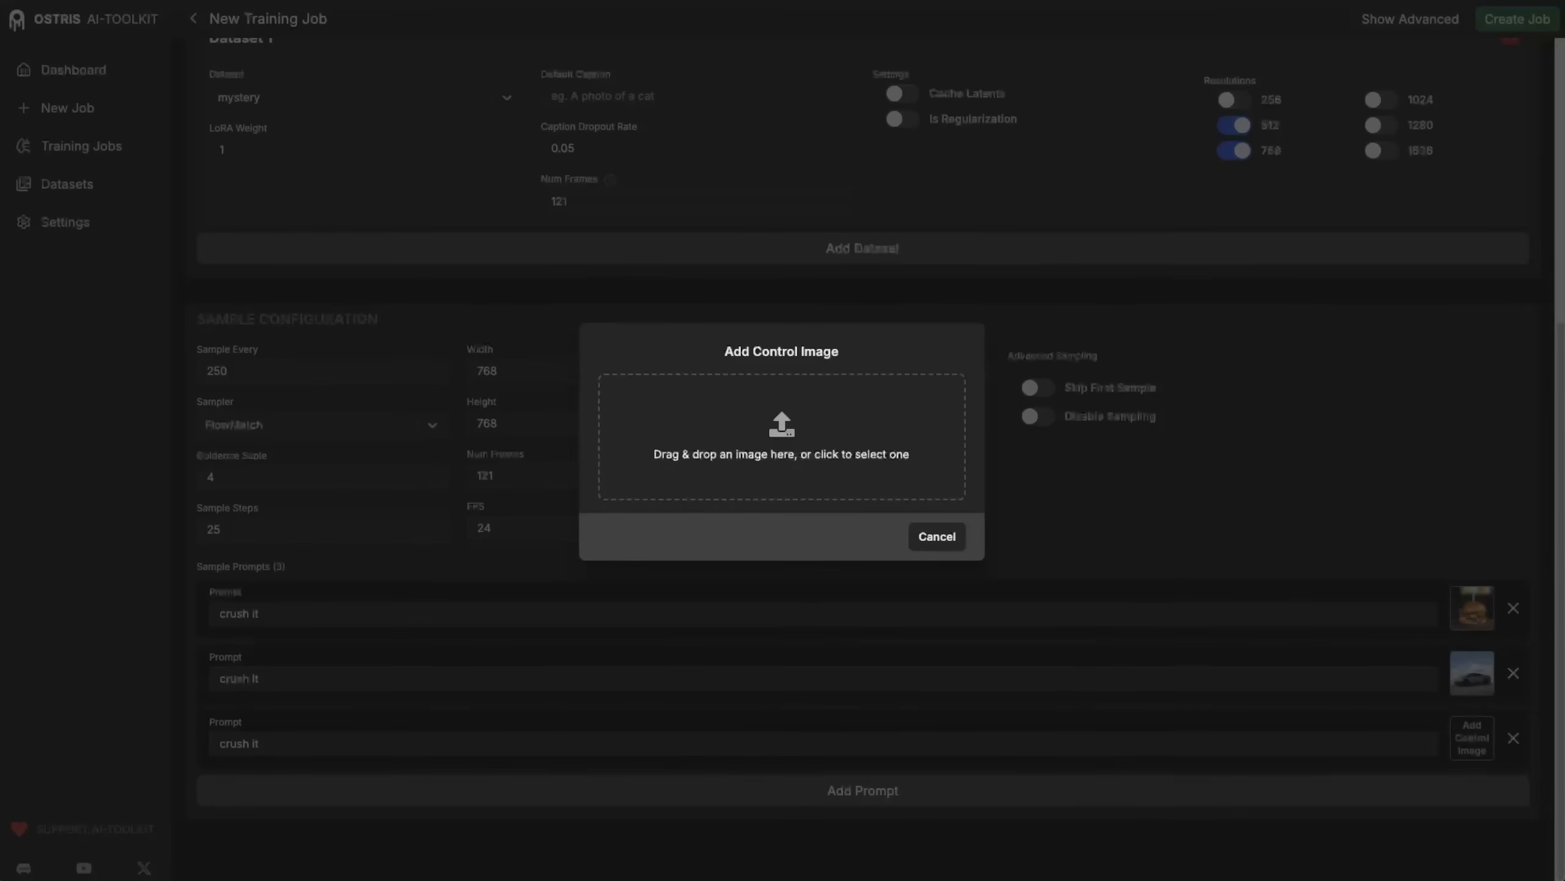
pyautogui.moveTo(1139, 500); pyautogui.dragTo(918, 488)
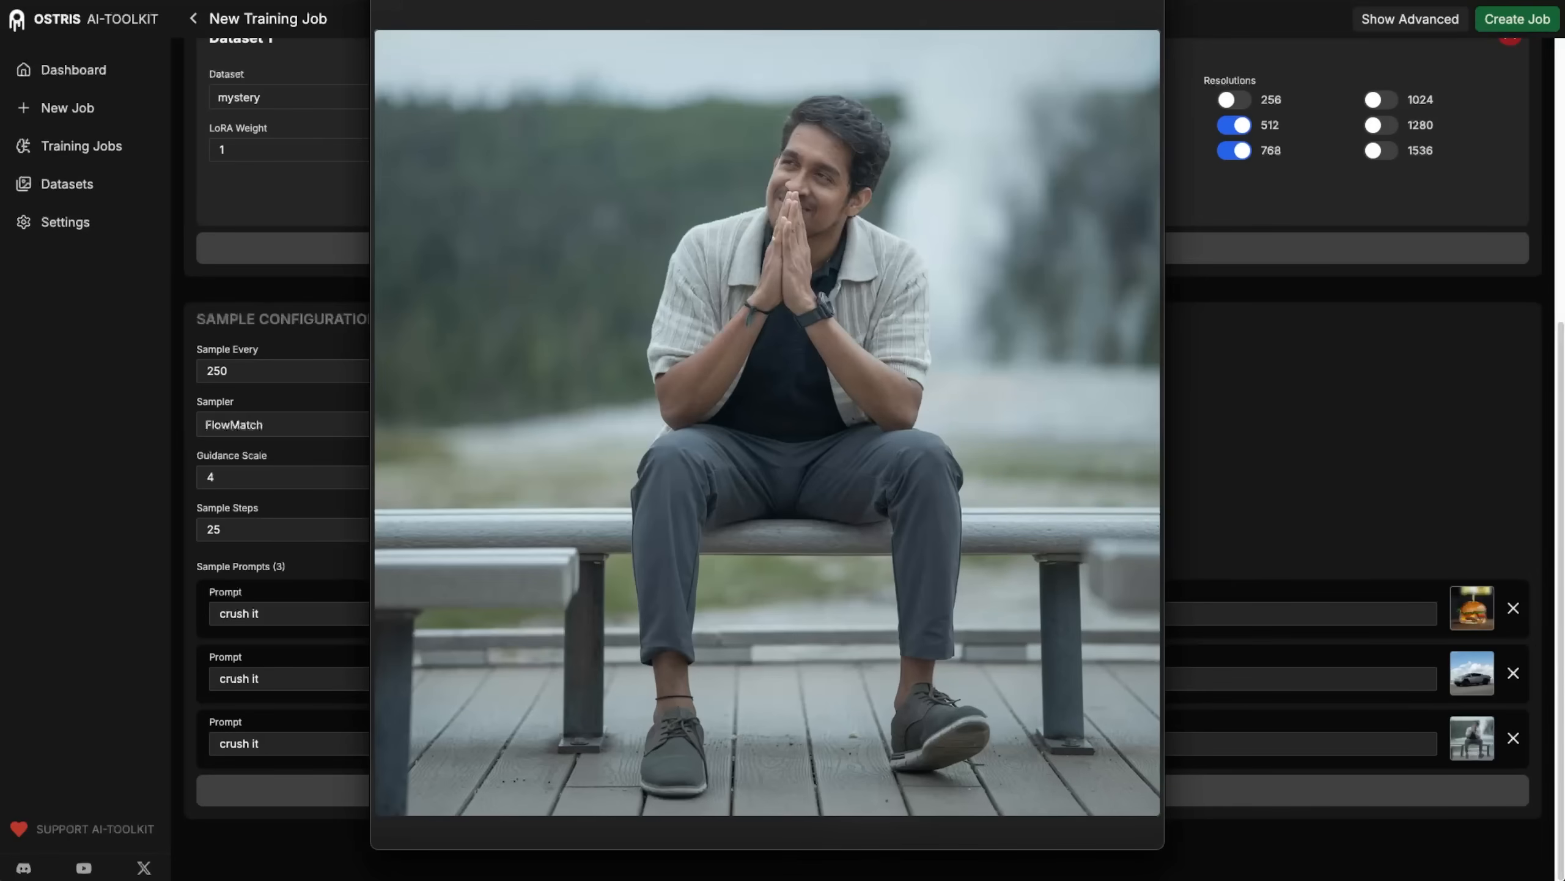
pyautogui.press('space')
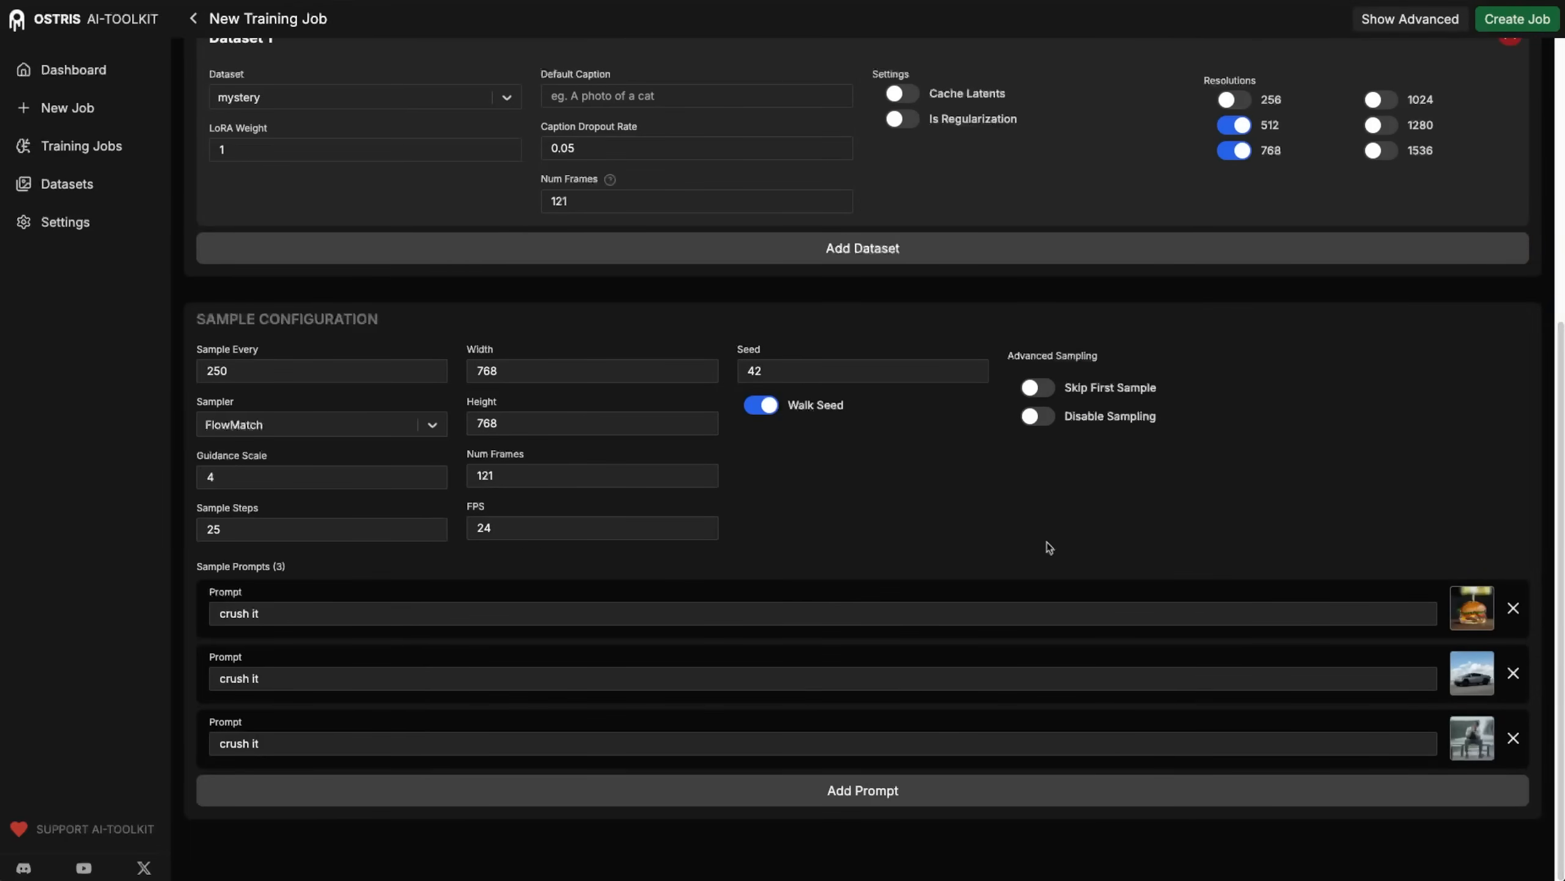
# Check the sample frame count and FPS, Dataset 1's frame count, and the remaining job settings.
pyautogui.moveTo(511, 473); pyautogui.dragTo(434, 476)
pyautogui.click(657, 552)
pyautogui.moveTo(510, 527); pyautogui.dragTo(442, 549)
pyautogui.click(906, 529)
pyautogui.scroll(3, 1244, 532)
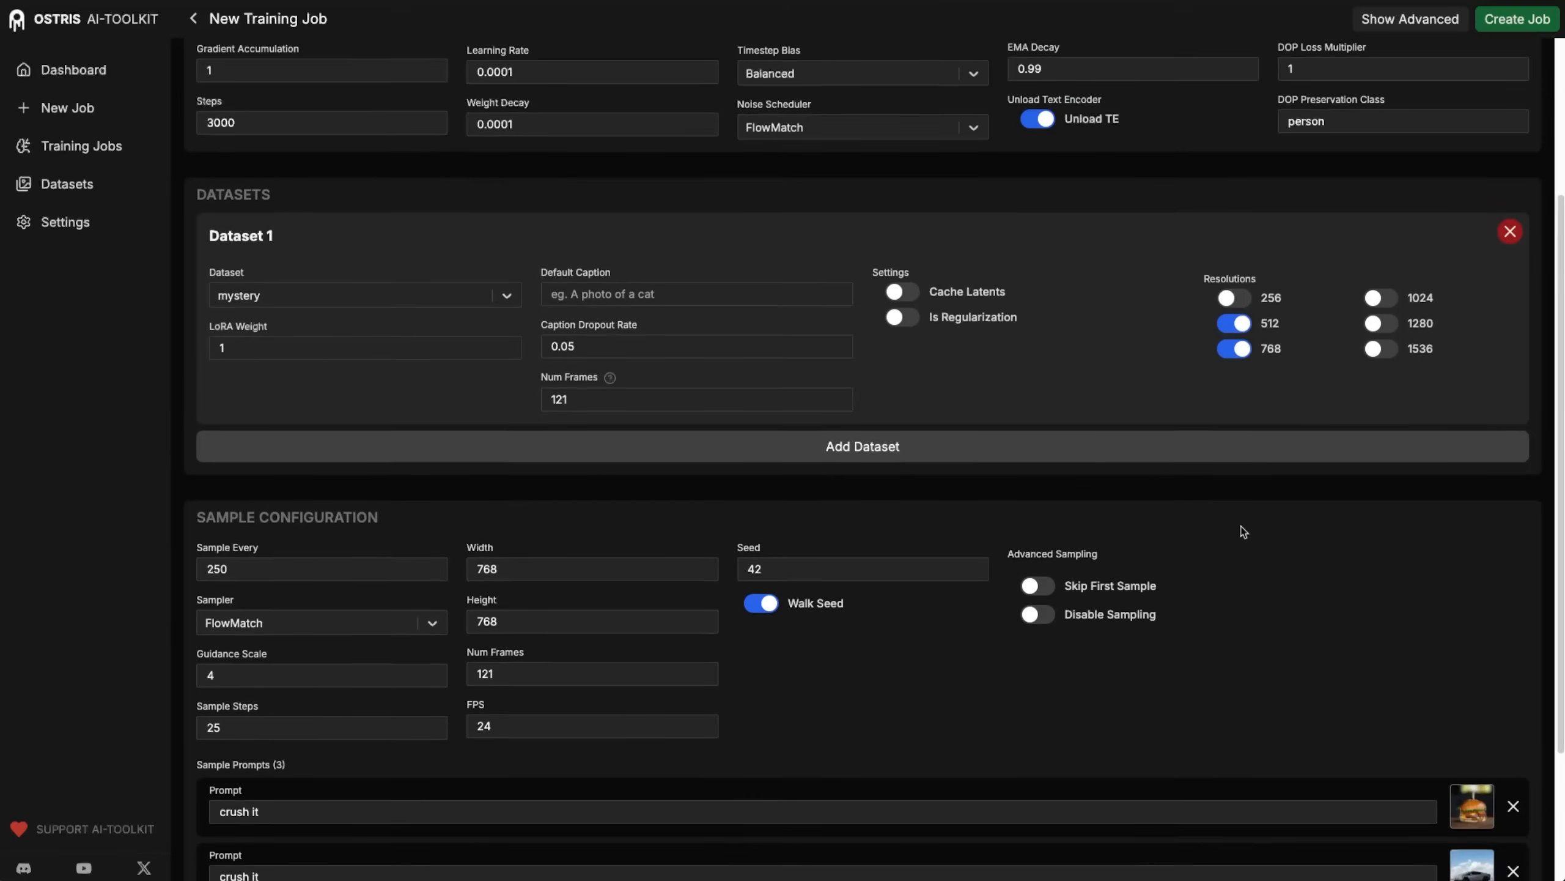
pyautogui.scroll(1, 1244, 532)
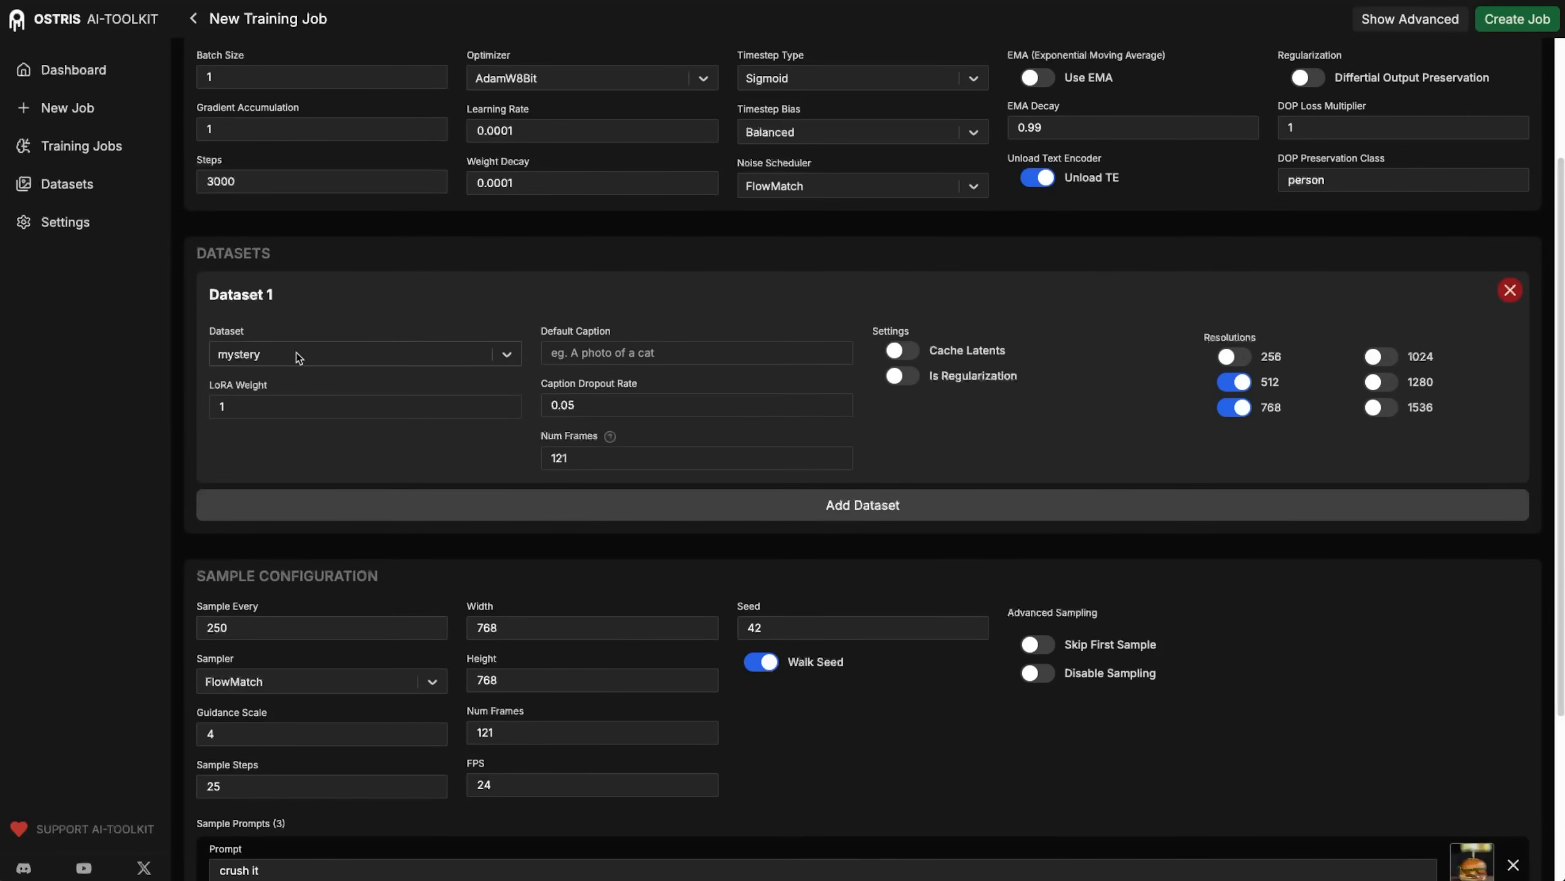
pyautogui.click(602, 456)
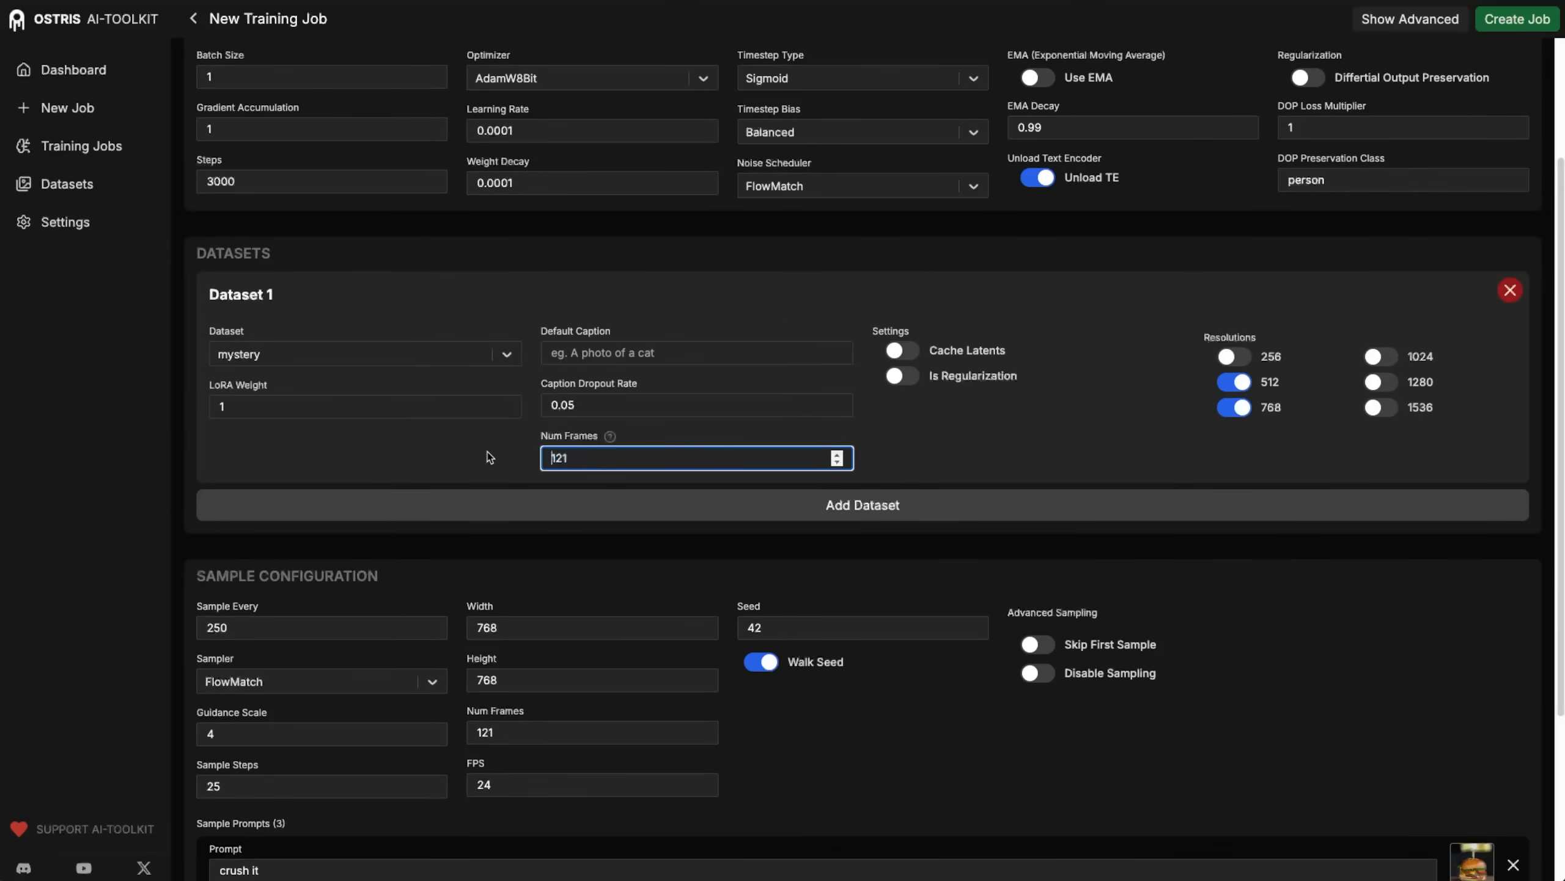
pyautogui.moveTo(638, 455); pyautogui.dragTo(520, 465)
pyautogui.click(593, 461)
pyautogui.moveTo(634, 454); pyautogui.dragTo(497, 452)
pyautogui.scroll(4, 1025, 616)
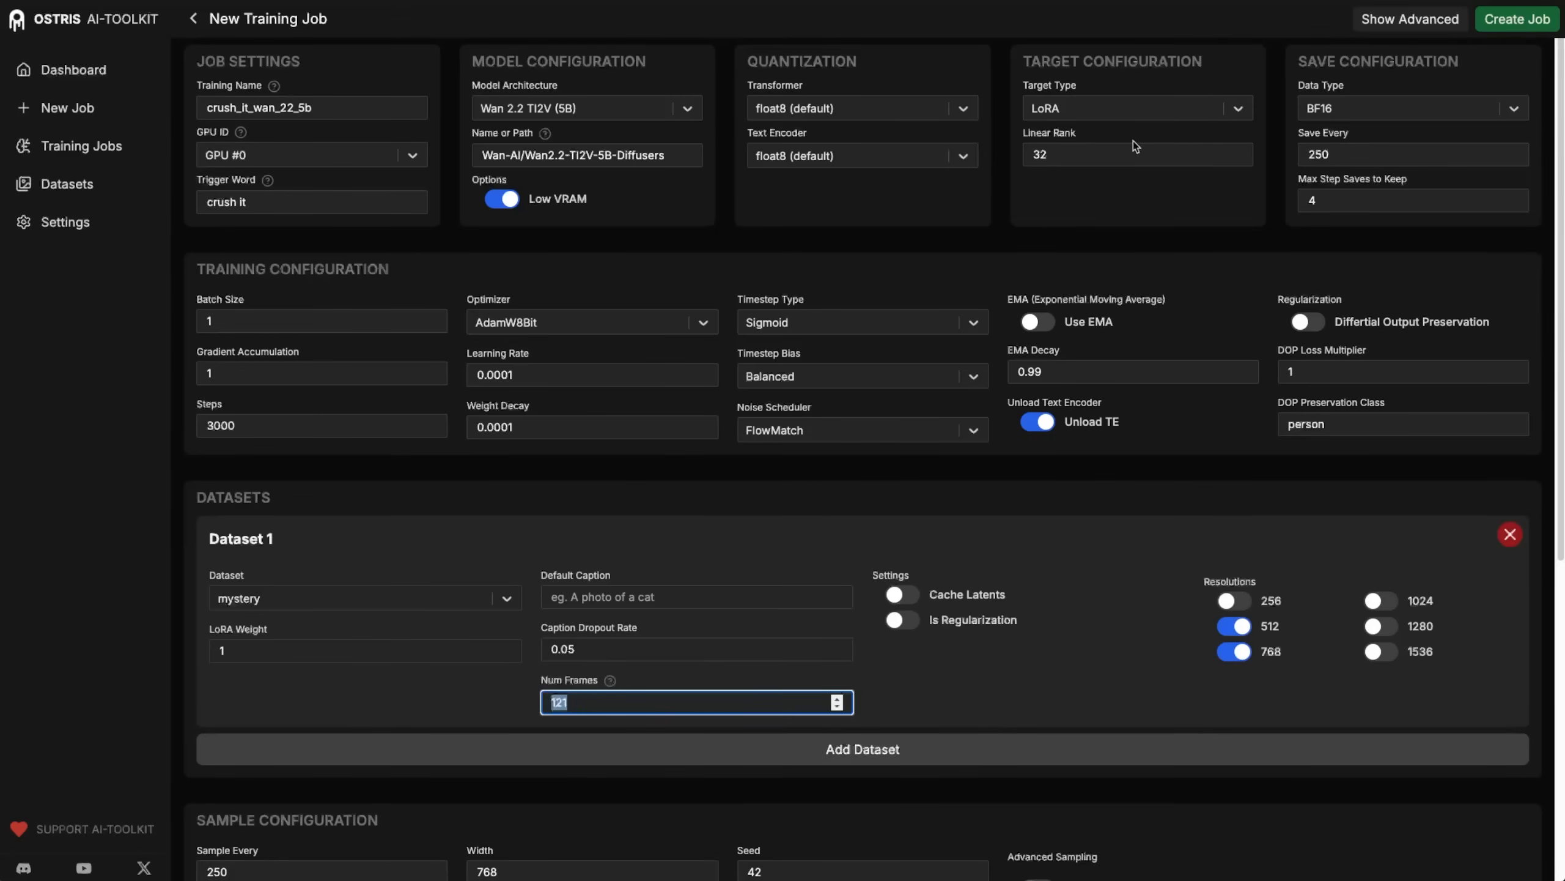
# Create the training job with the configured settings and start running it.
pyautogui.click(1533, 22)
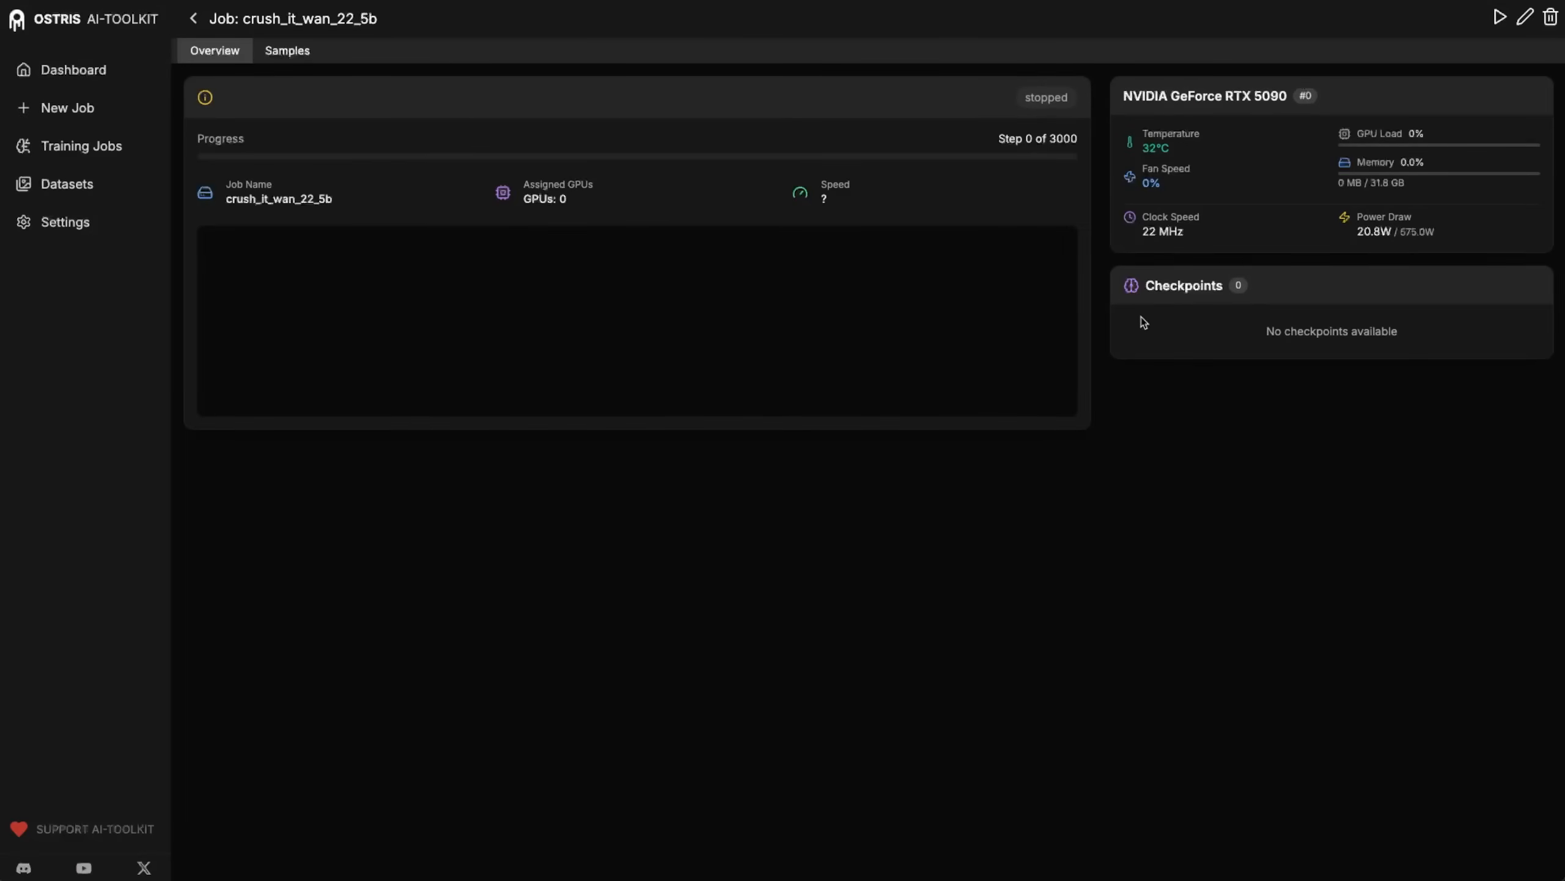
pyautogui.moveTo(1288, 96); pyautogui.dragTo(1226, 97)
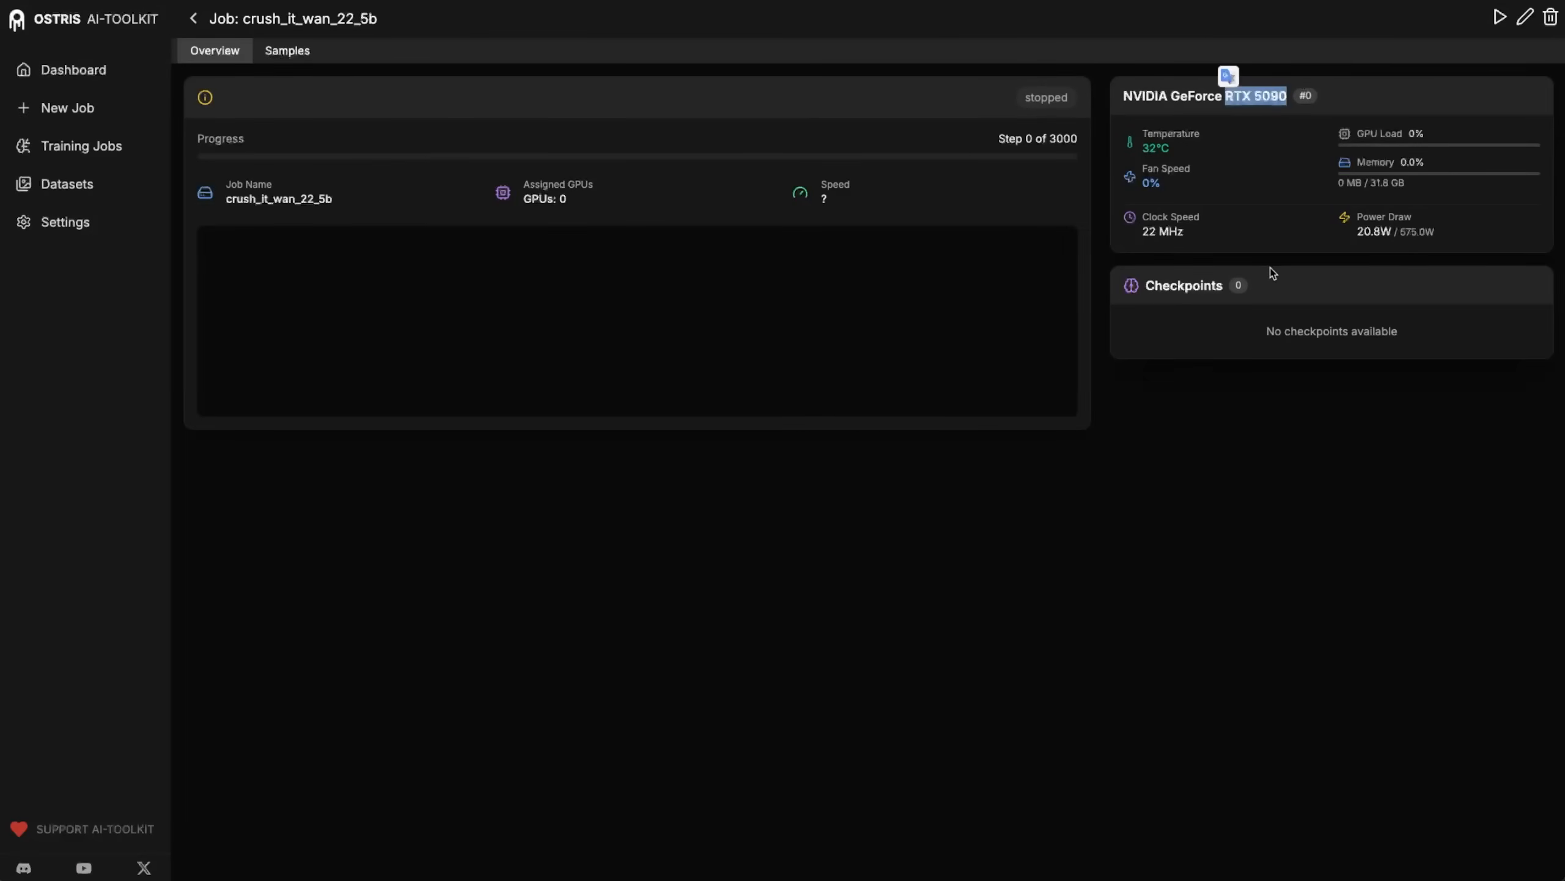
pyautogui.click(1289, 277)
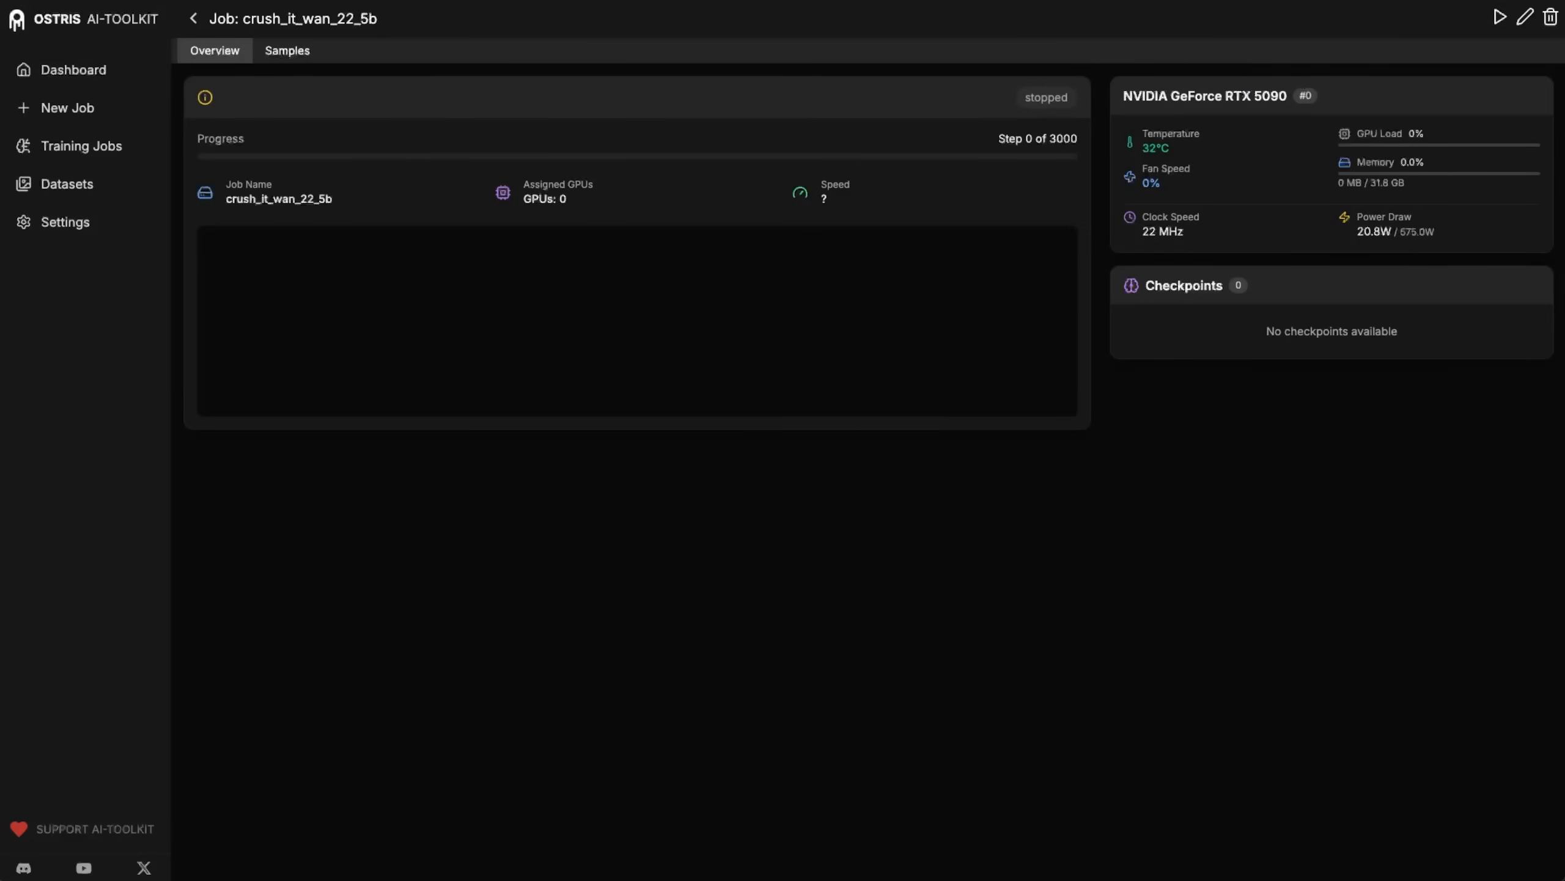
pyautogui.click(1500, 18)
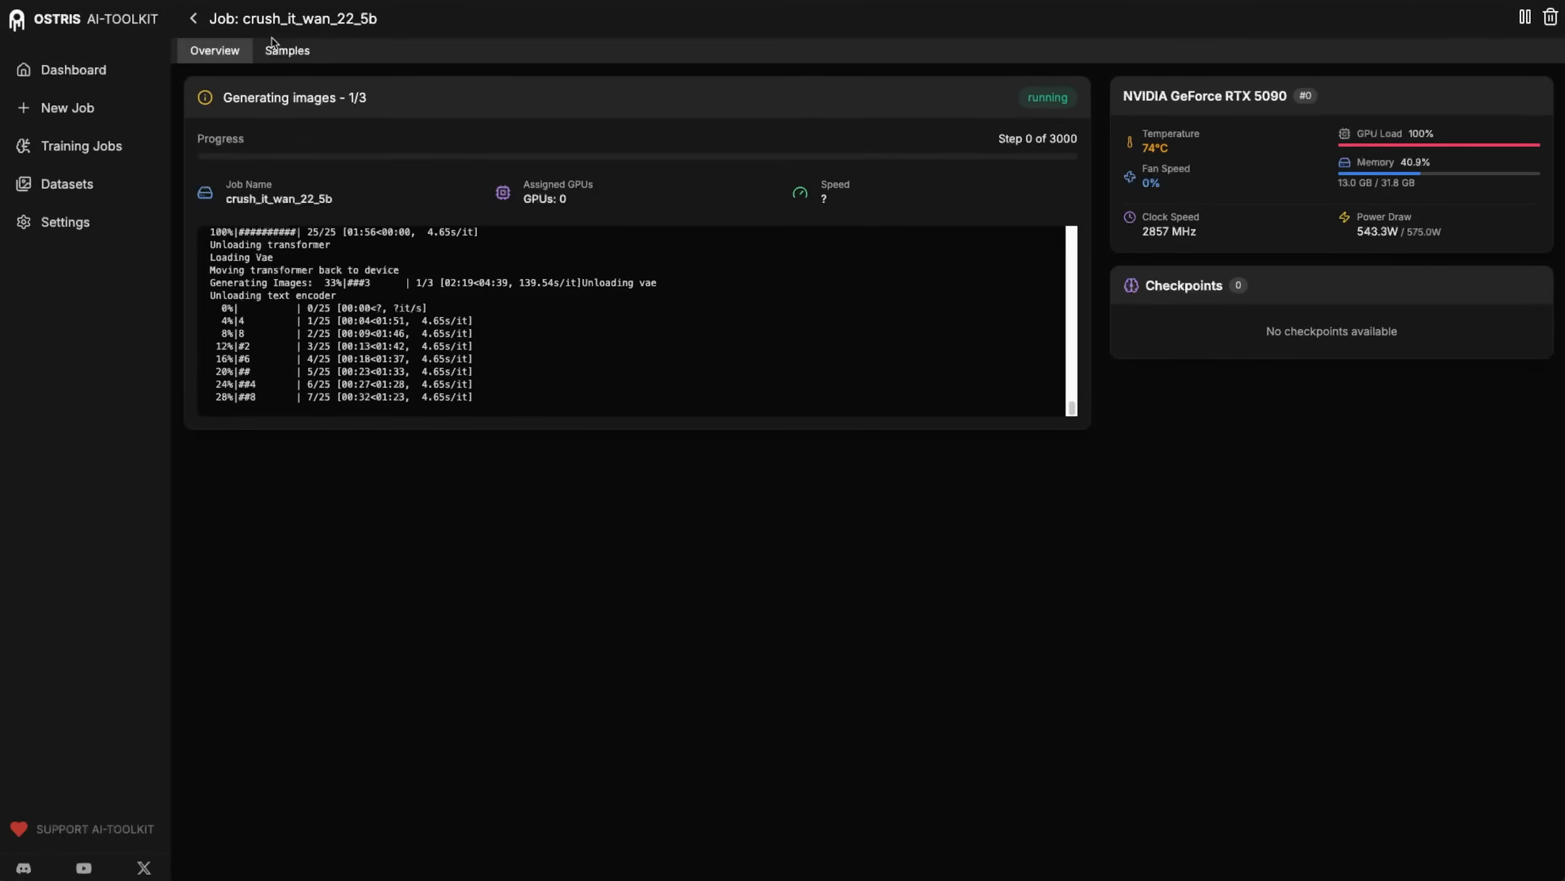
# Examine the job's baseline samples from step 0, enlarging the Cybertruck video.
pyautogui.click(288, 52)
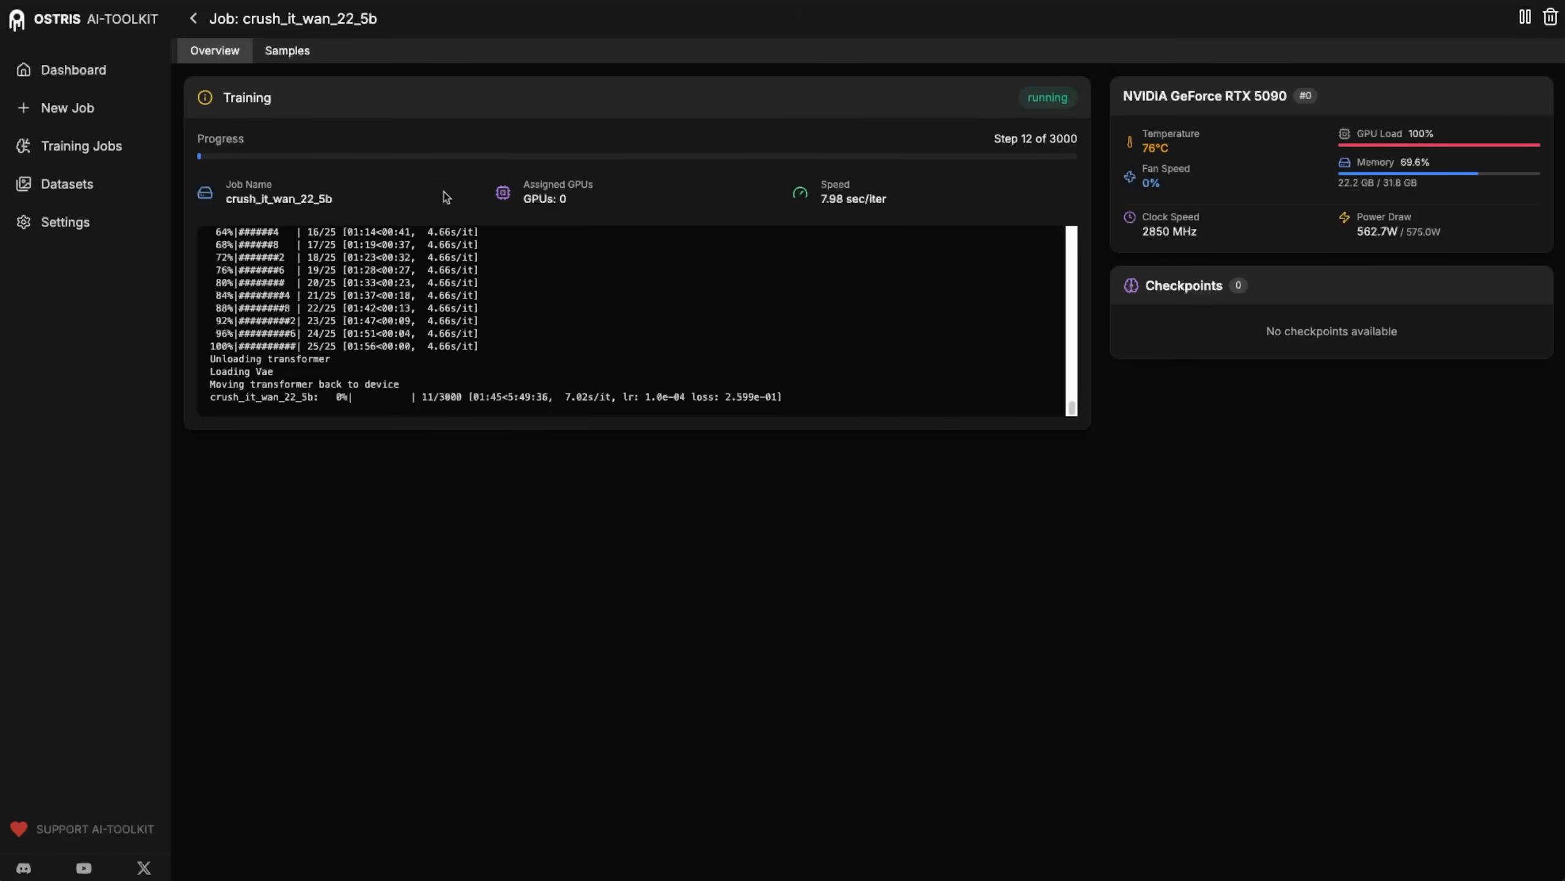
pyautogui.click(288, 51)
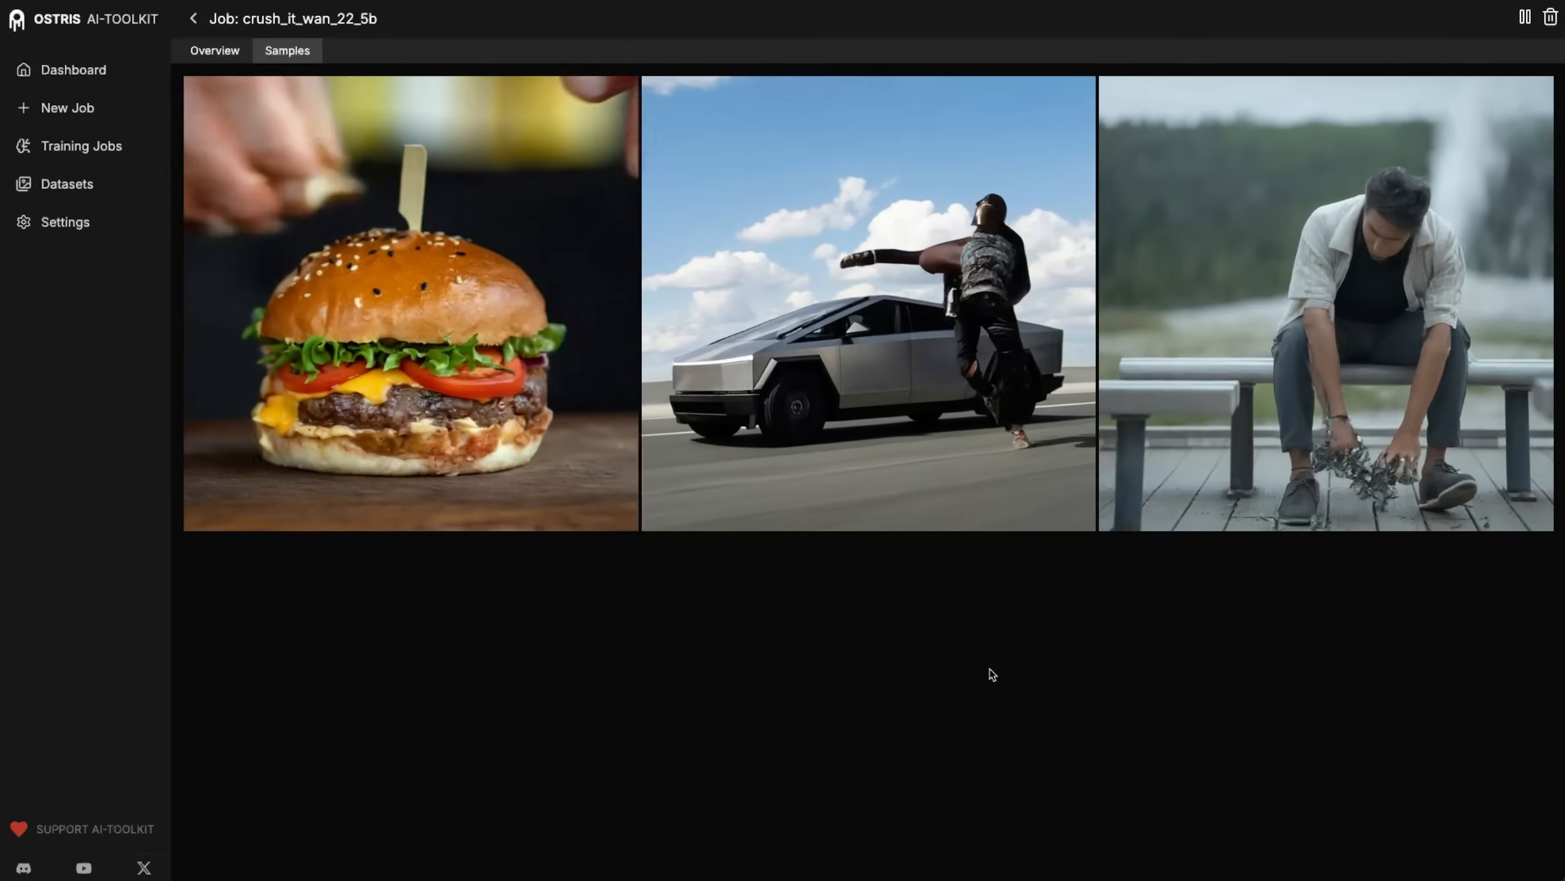
pyautogui.click(959, 337)
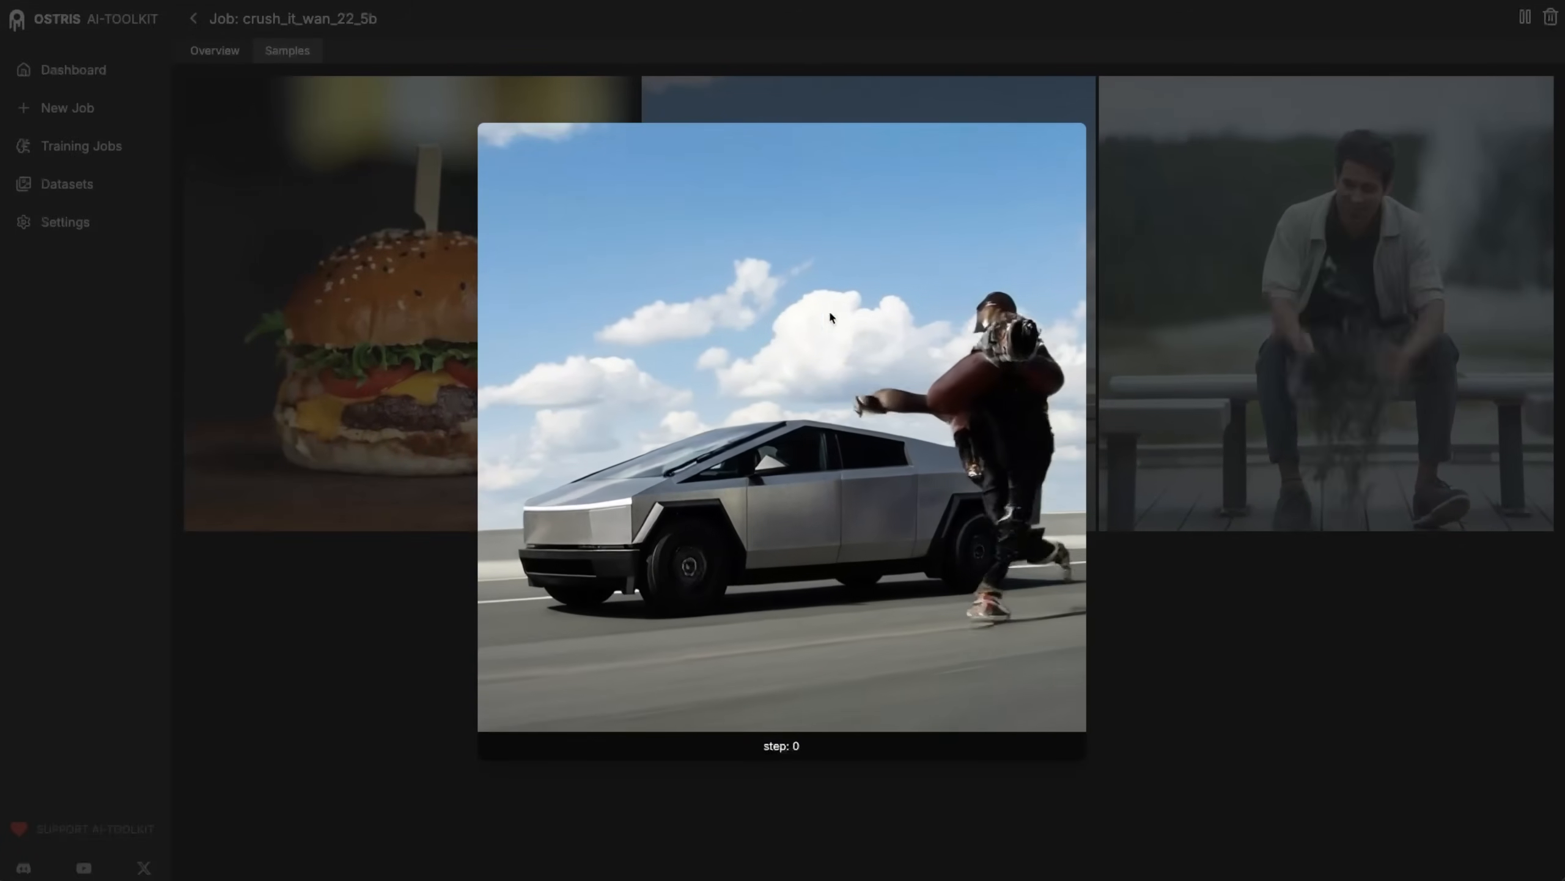
pyautogui.click(1276, 656)
pyautogui.click(1279, 400)
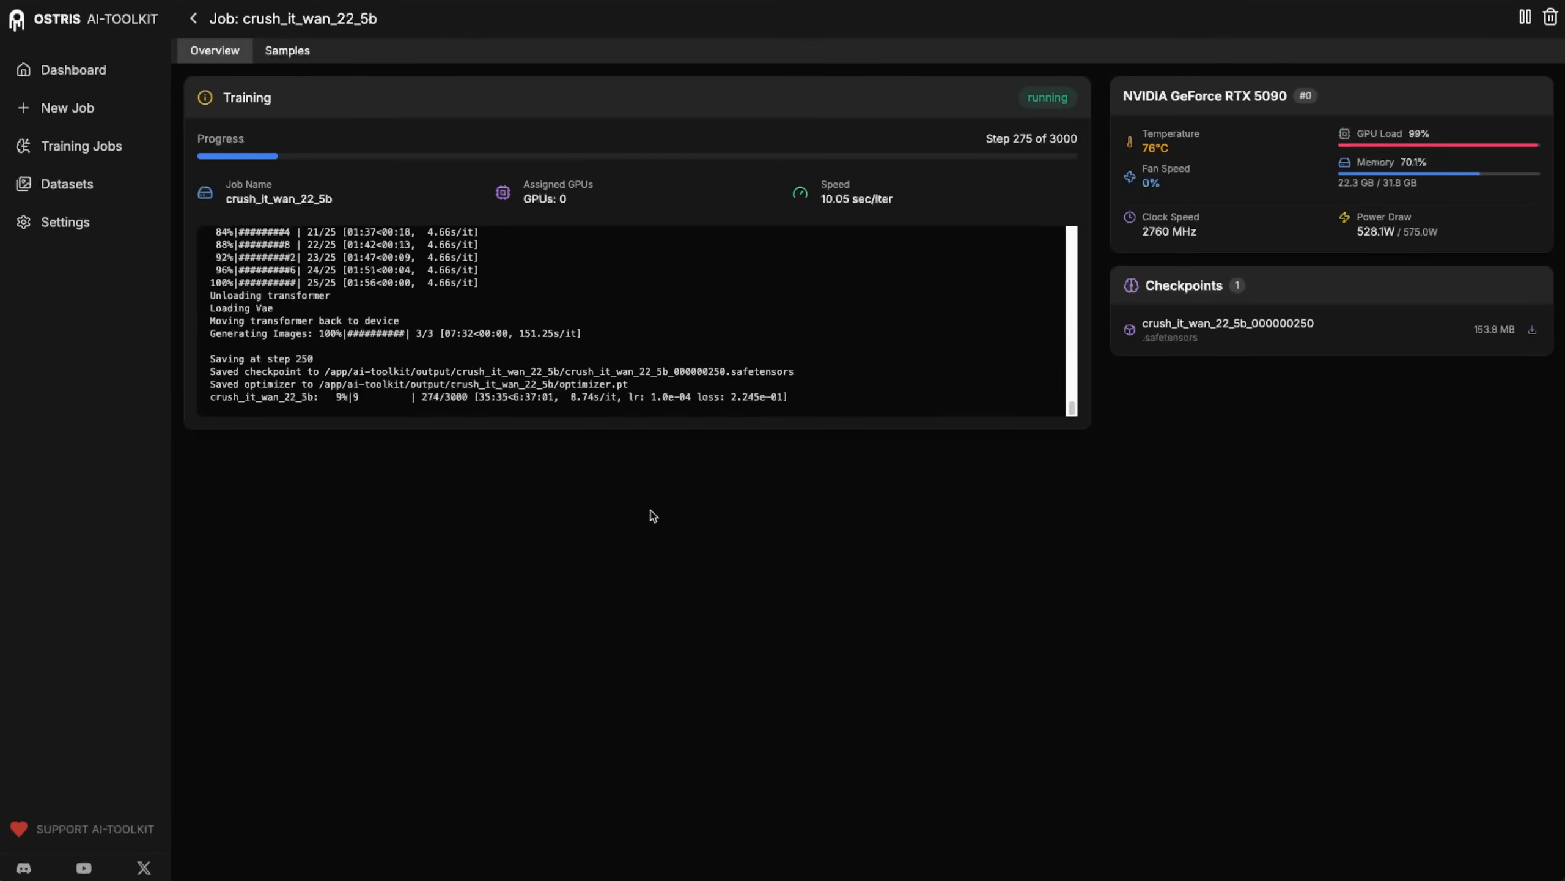
# Compare the samples generated at training step 250 with the baseline samples for all three prompts.
pyautogui.click(285, 52)
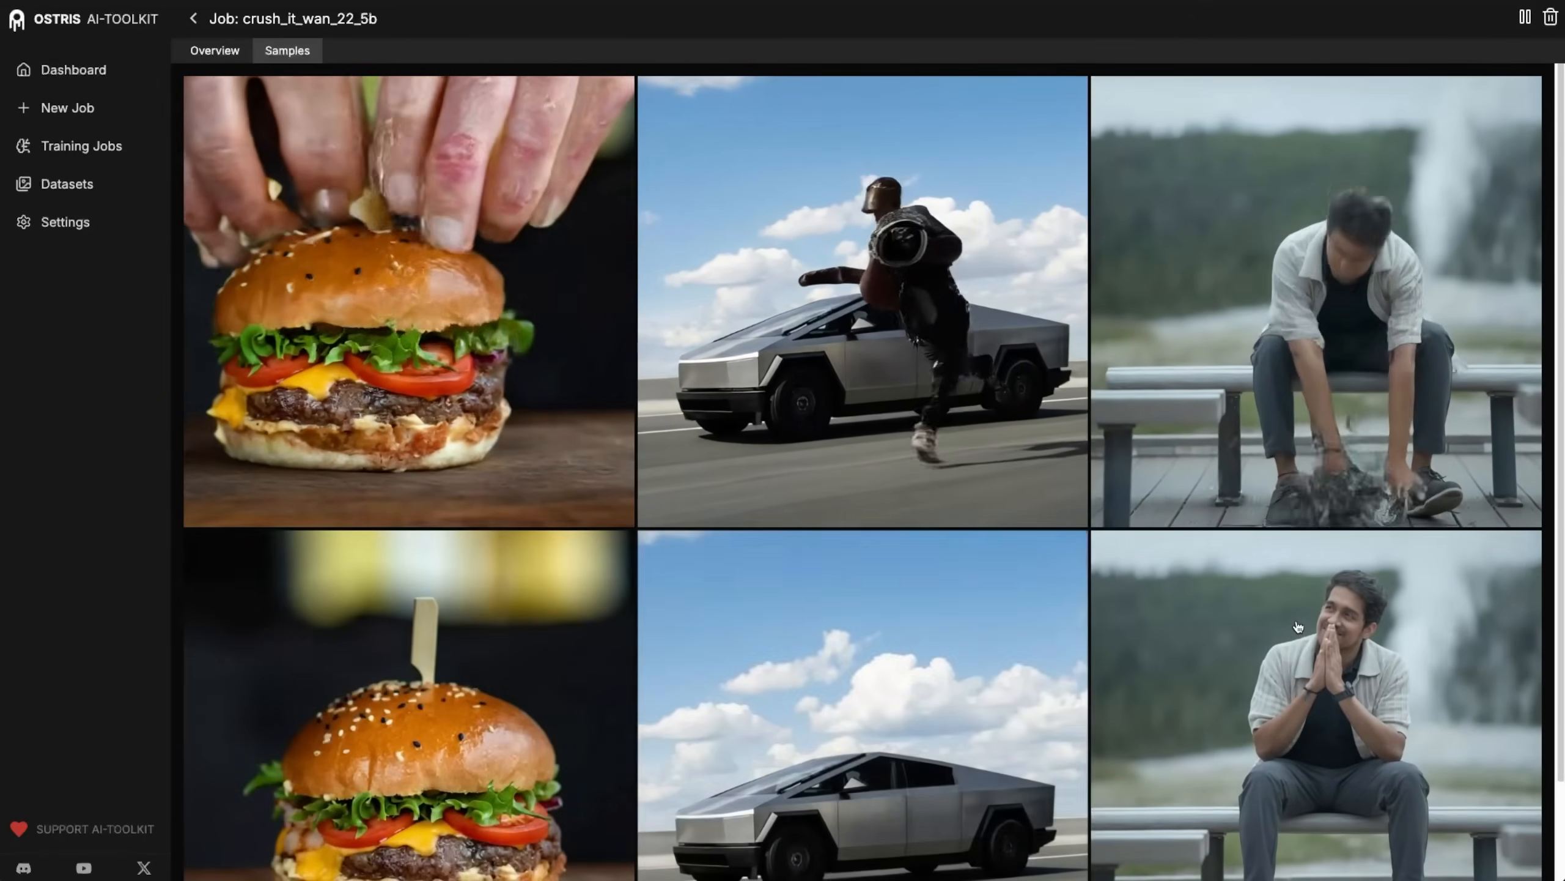
pyautogui.scroll(-1, 1105, 675)
pyautogui.scroll(-2, 1105, 675)
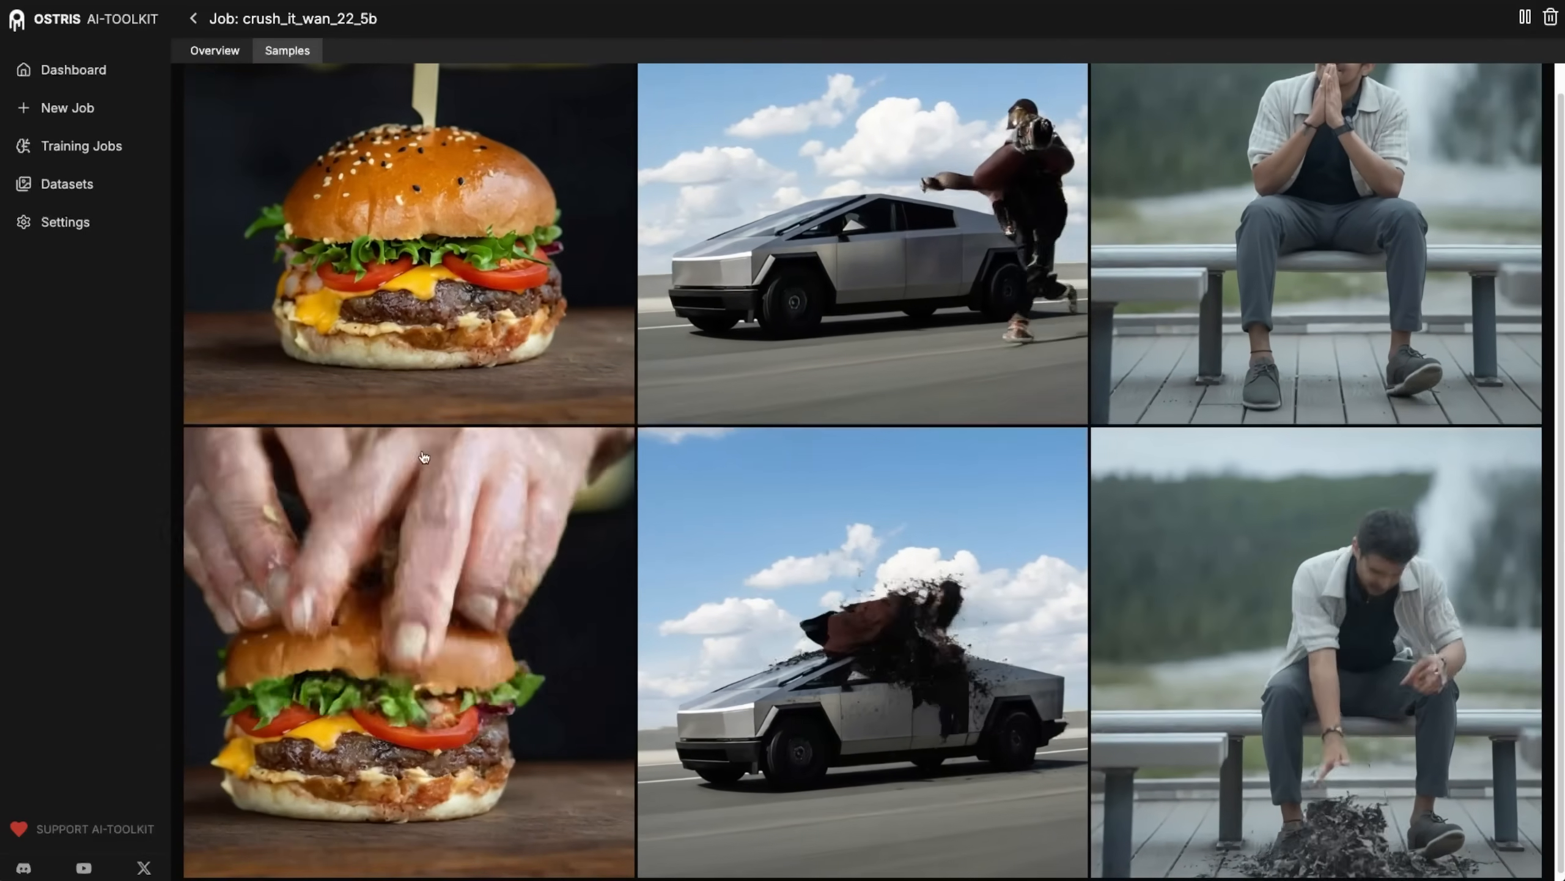
# Compare the samples from the baseline through training step 500, enlarging the step 500 hamburger video.
pyautogui.scroll(1, 484, 610)
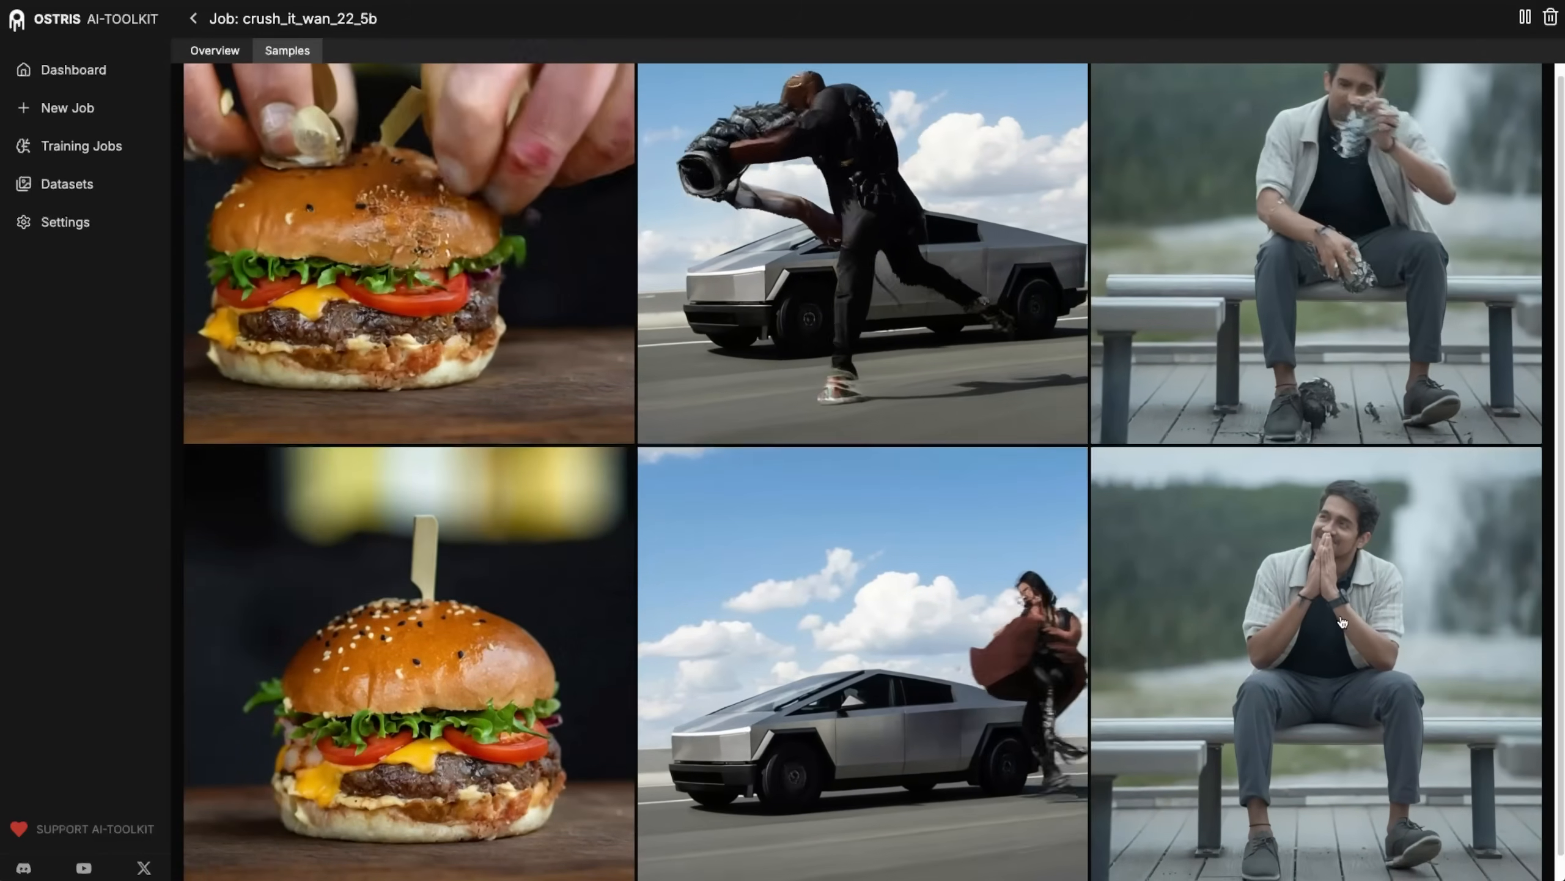
pyautogui.scroll(-6, 1331, 648)
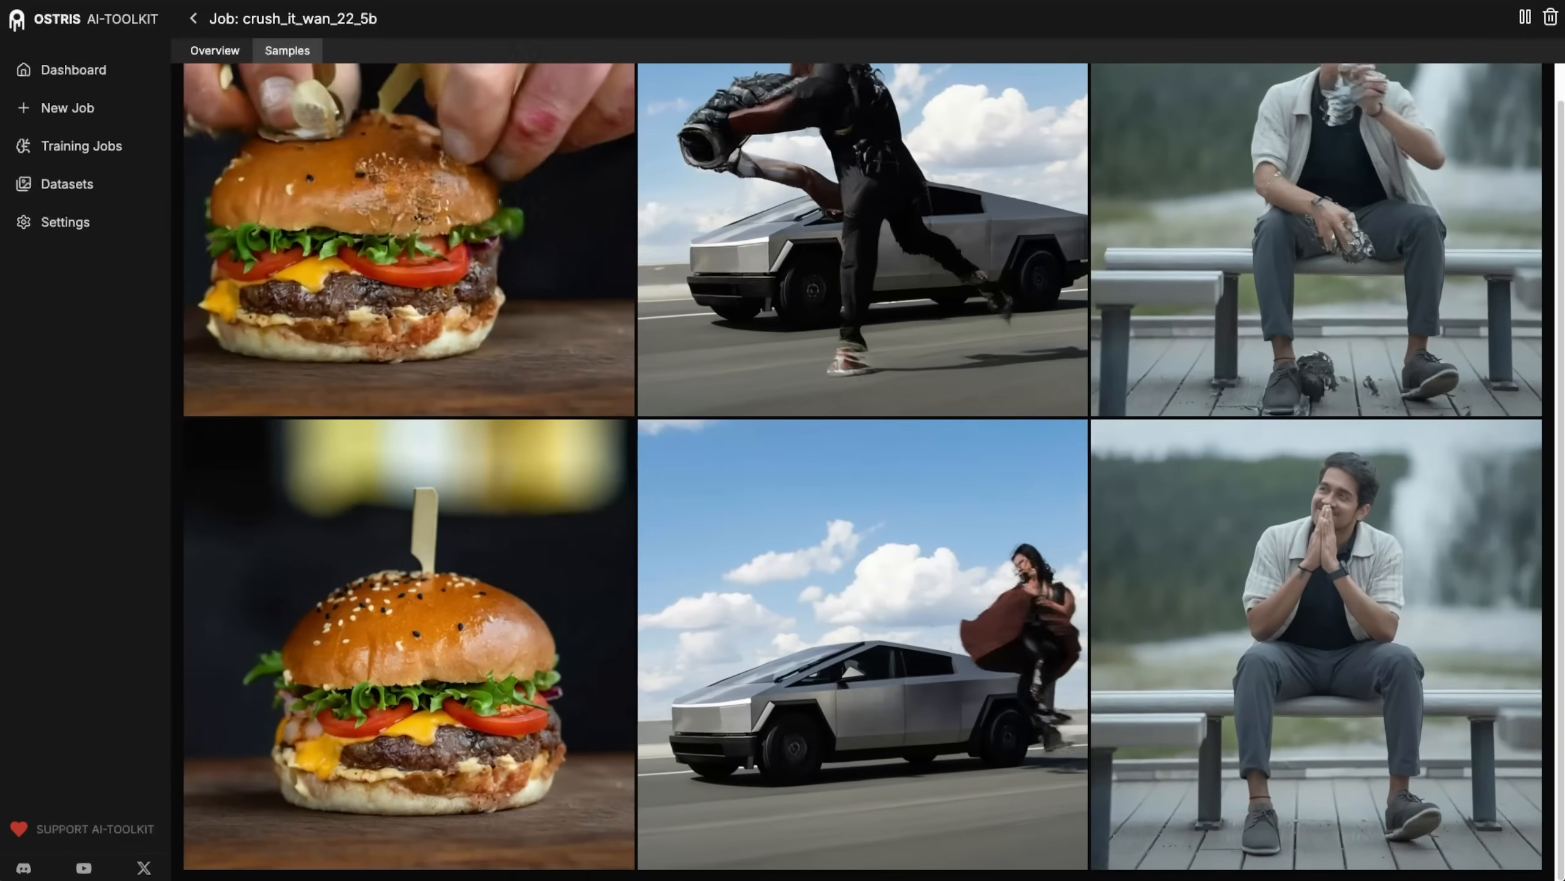
pyautogui.scroll(2, 863, 469)
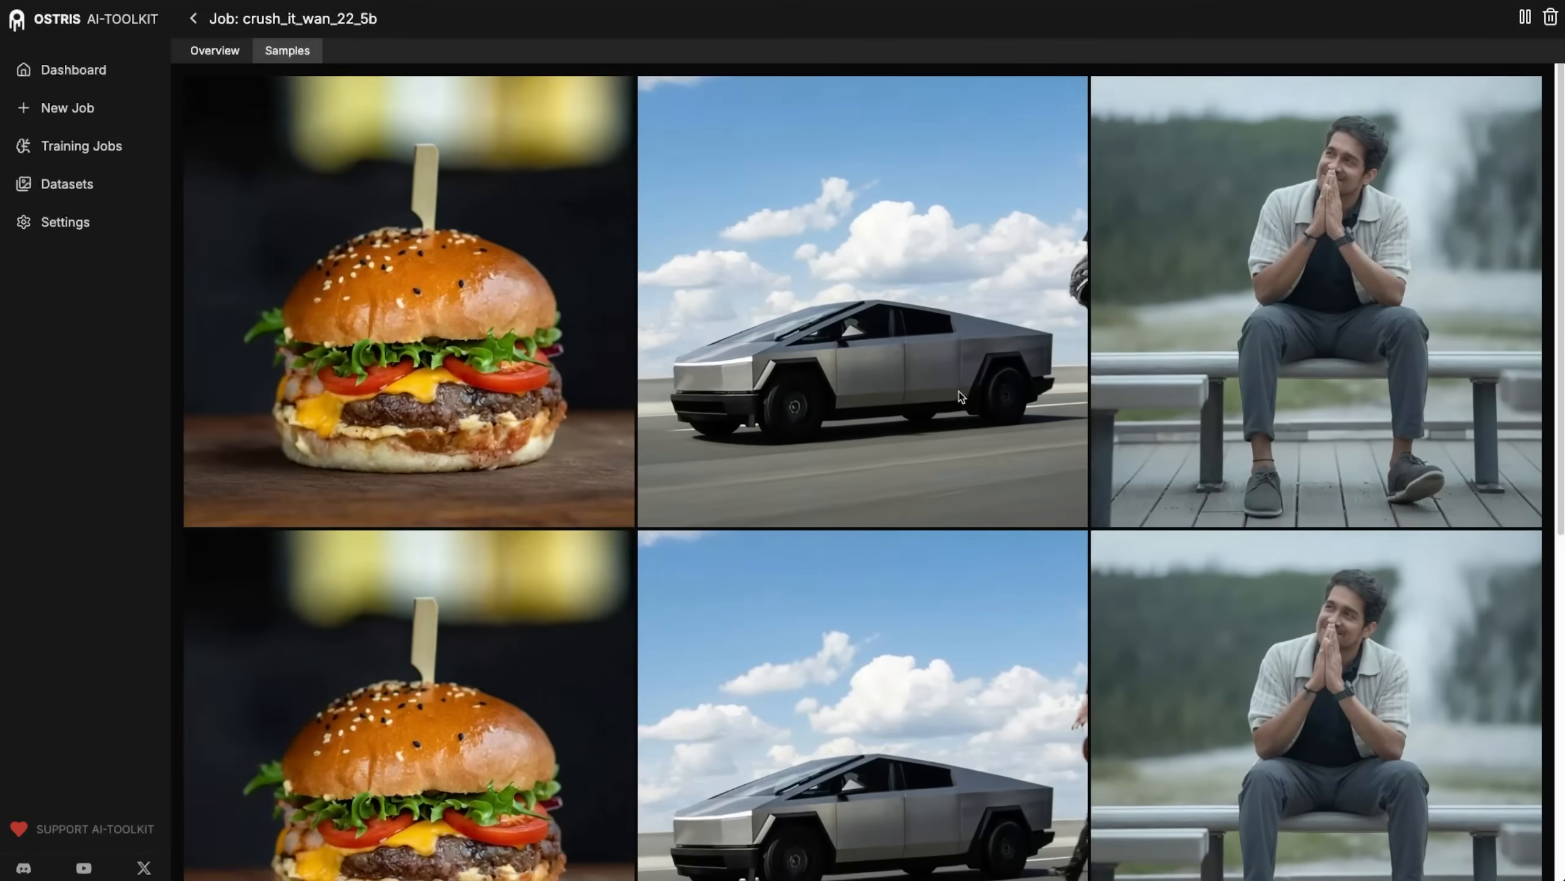
pyautogui.scroll(-2, 389, 514)
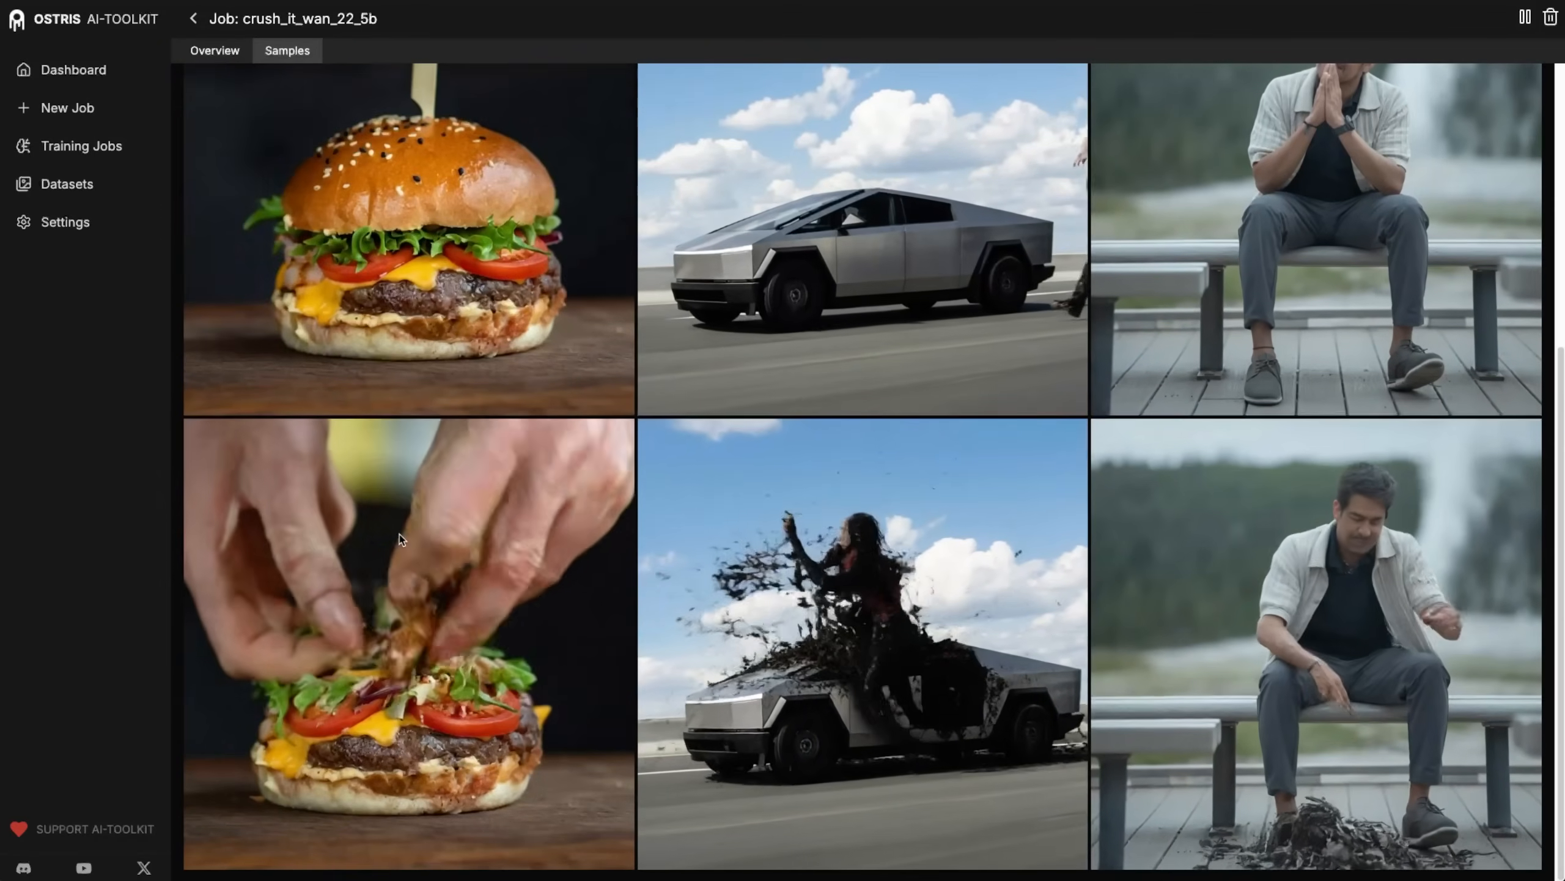
pyautogui.click(399, 533)
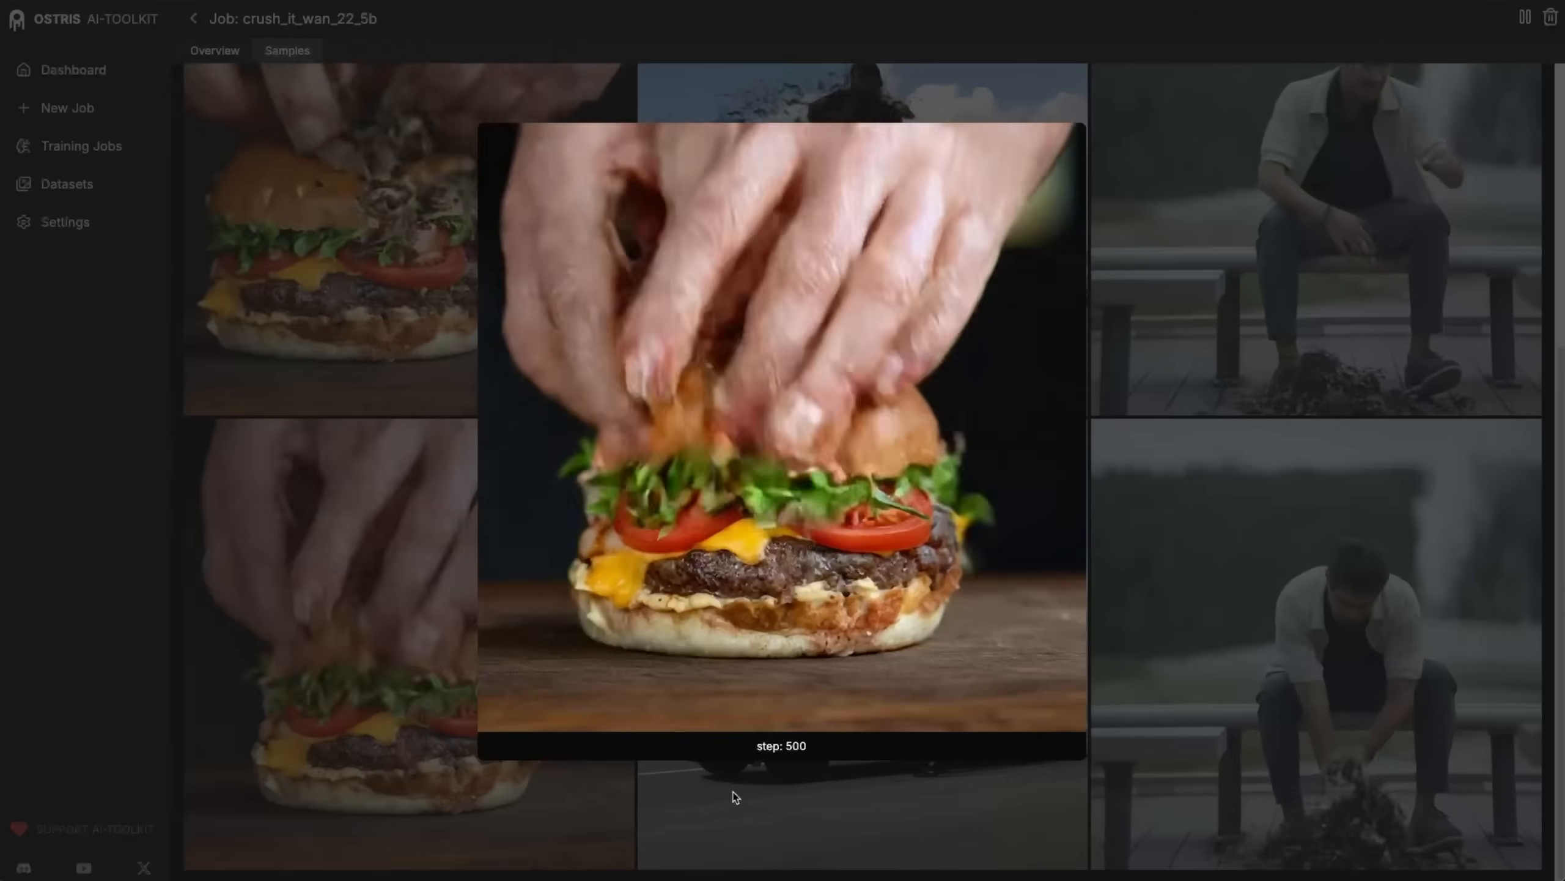
pyautogui.click(735, 797)
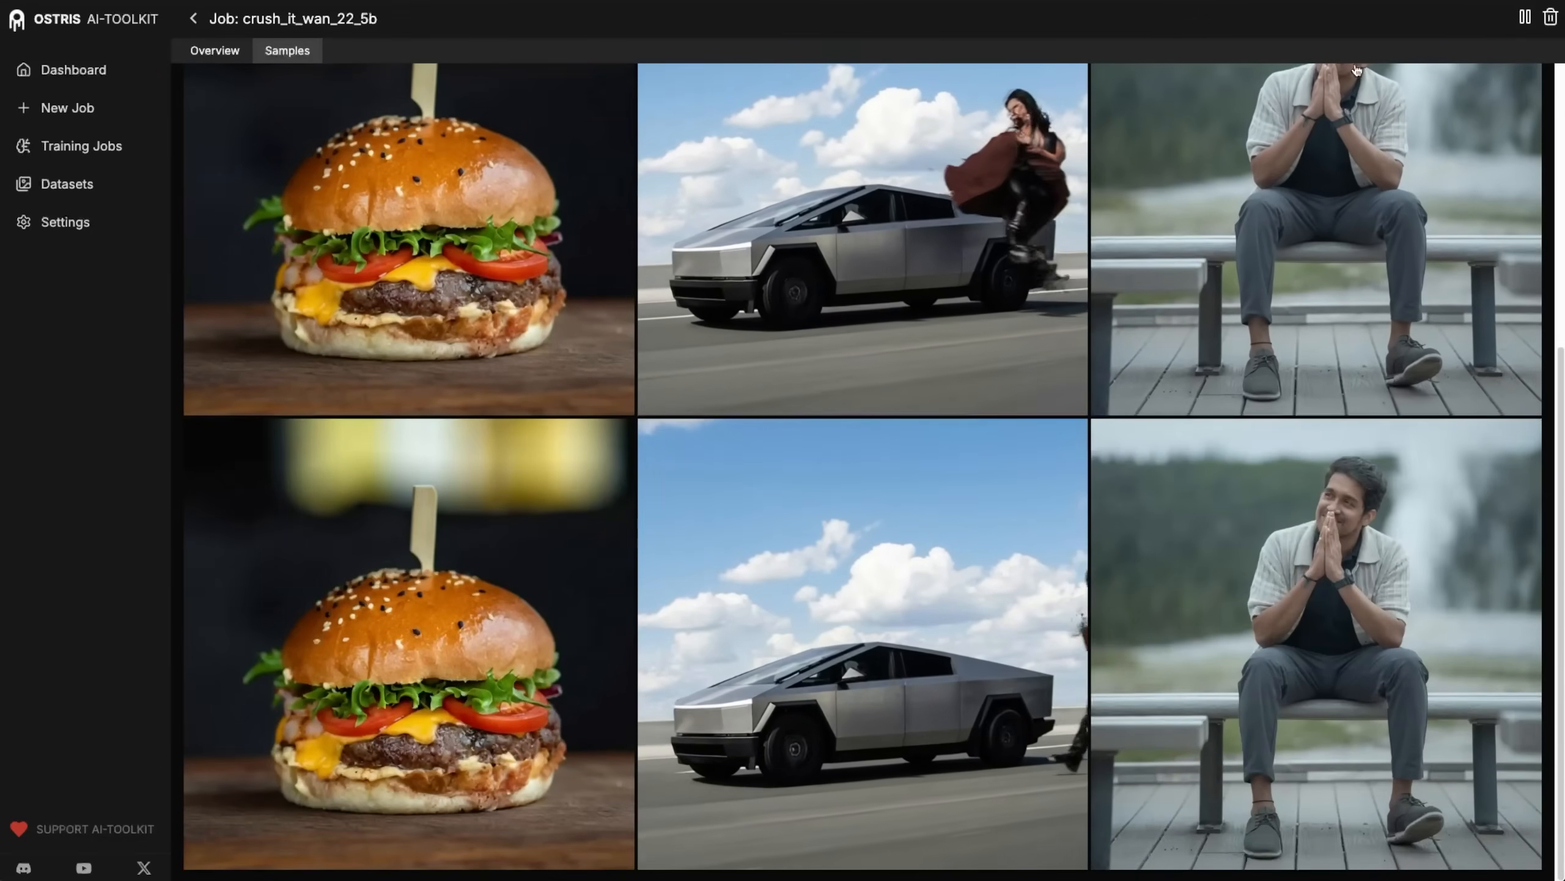
# Stop the crush_it_wan_22_5b training job and set its timestep type to Weighted.
pyautogui.click(1524, 18)
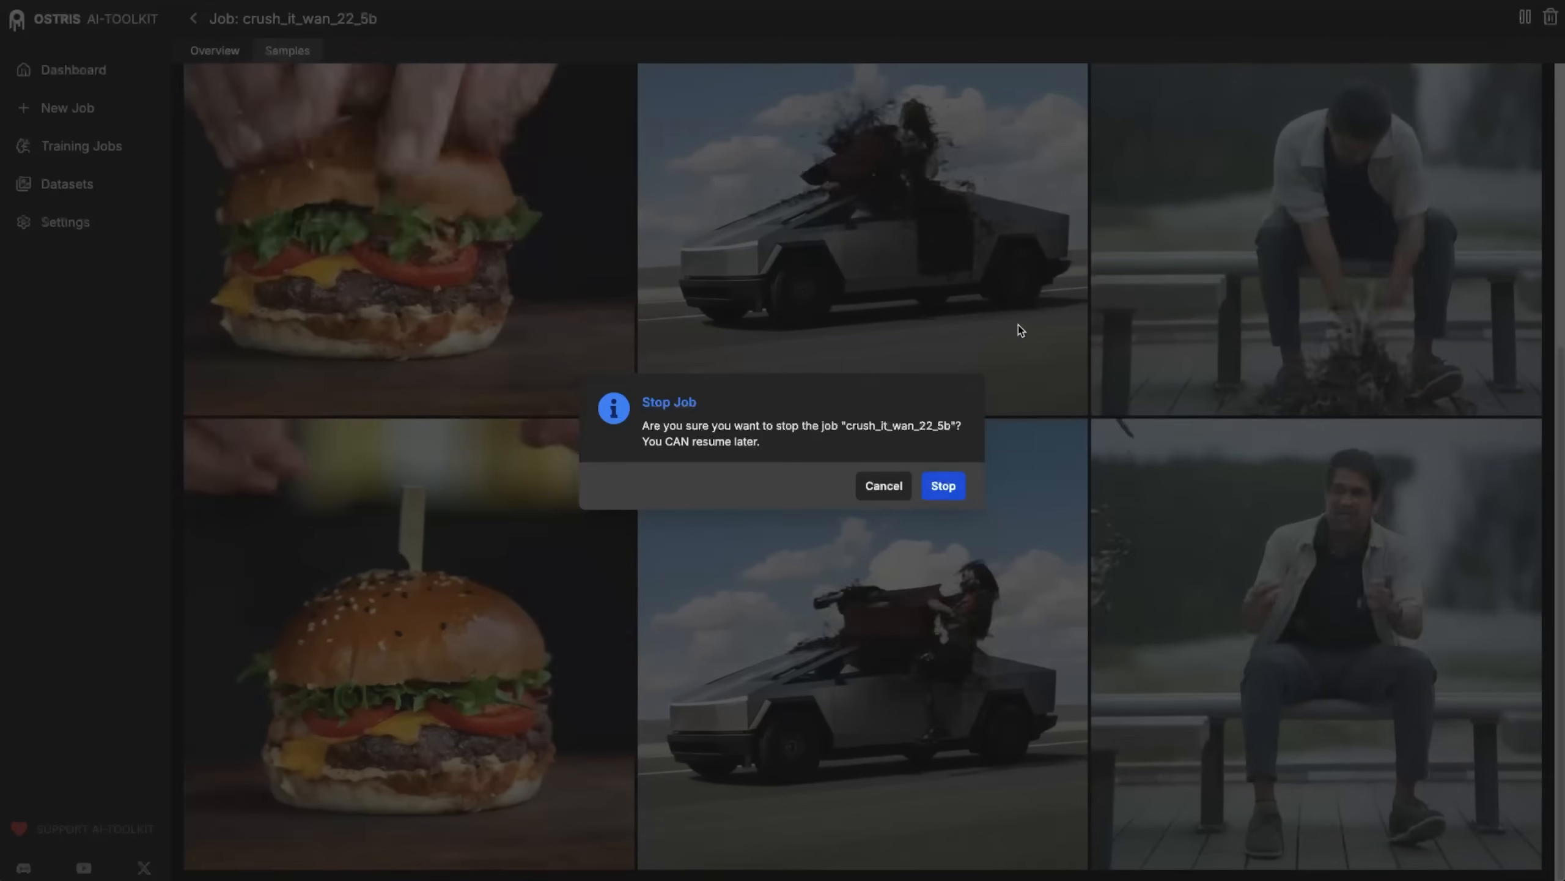
pyautogui.click(944, 487)
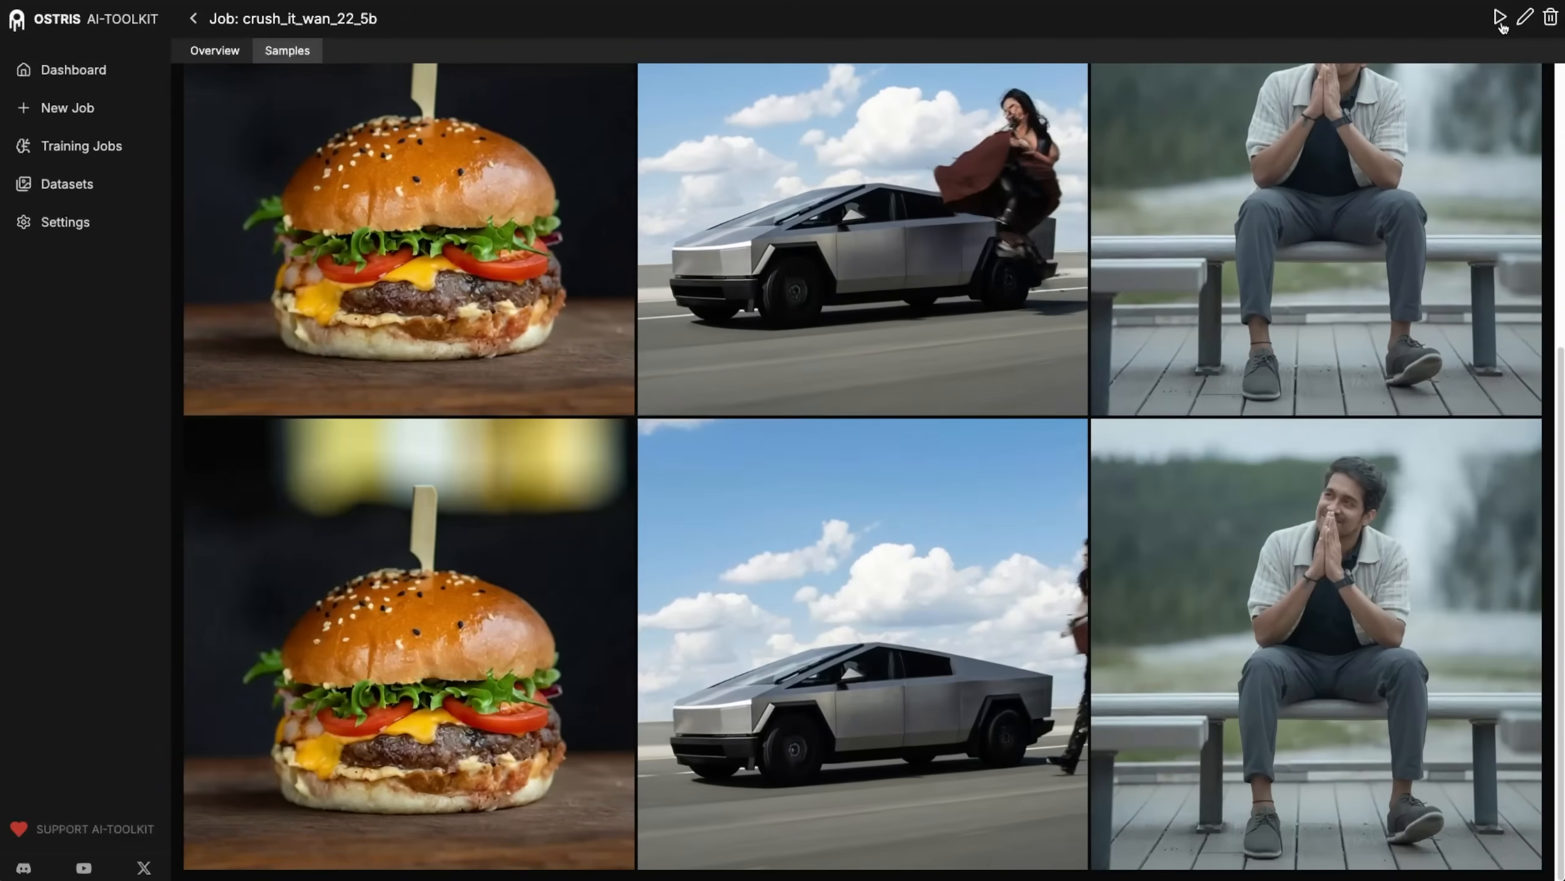
pyautogui.click(1526, 20)
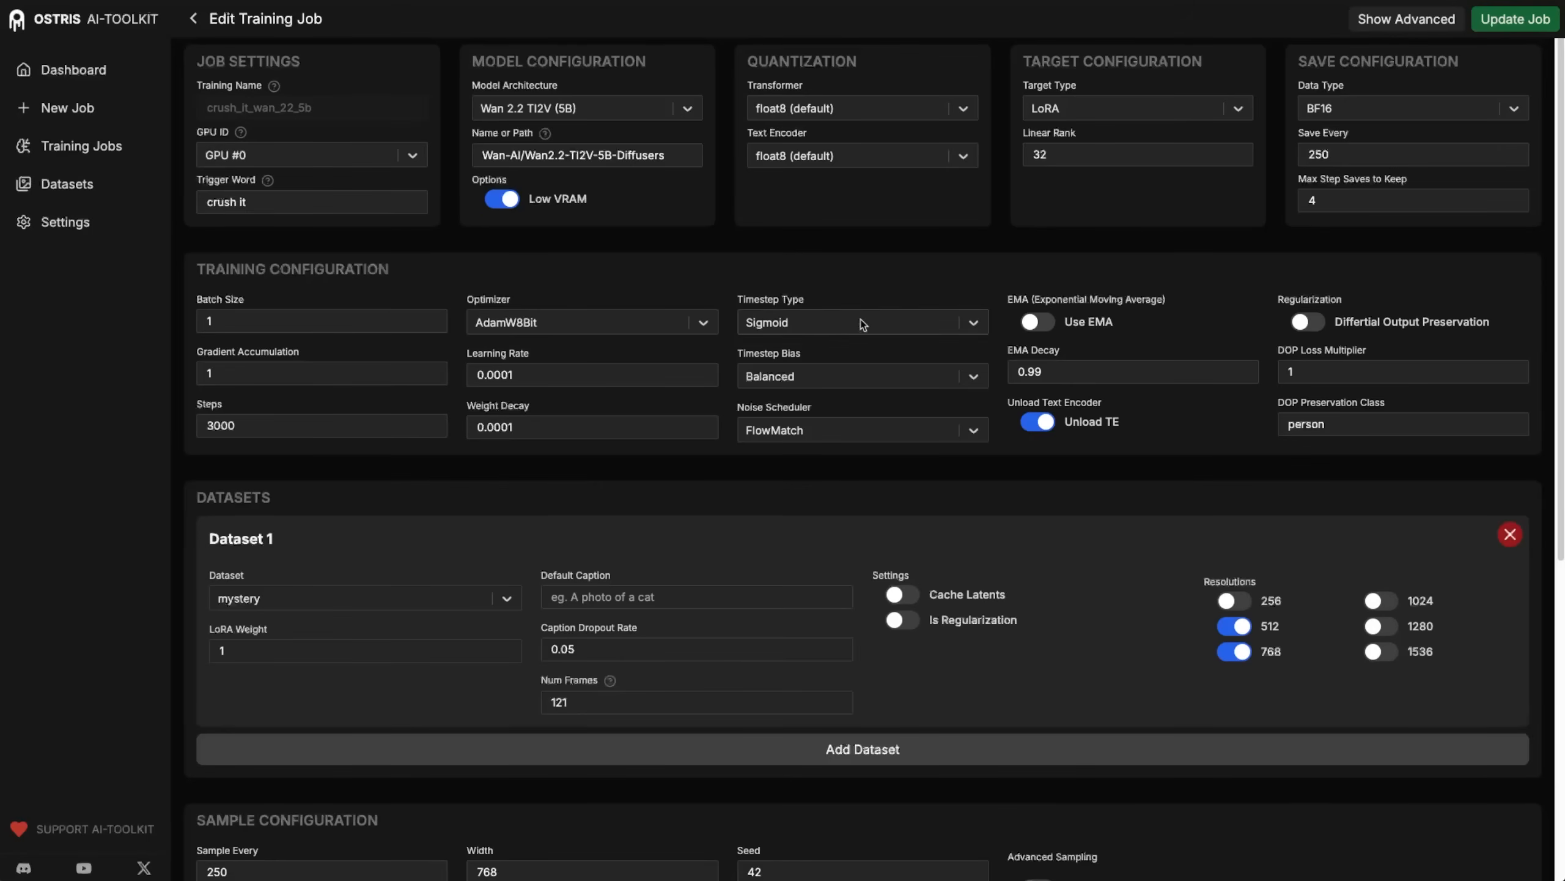
pyautogui.click(810, 325)
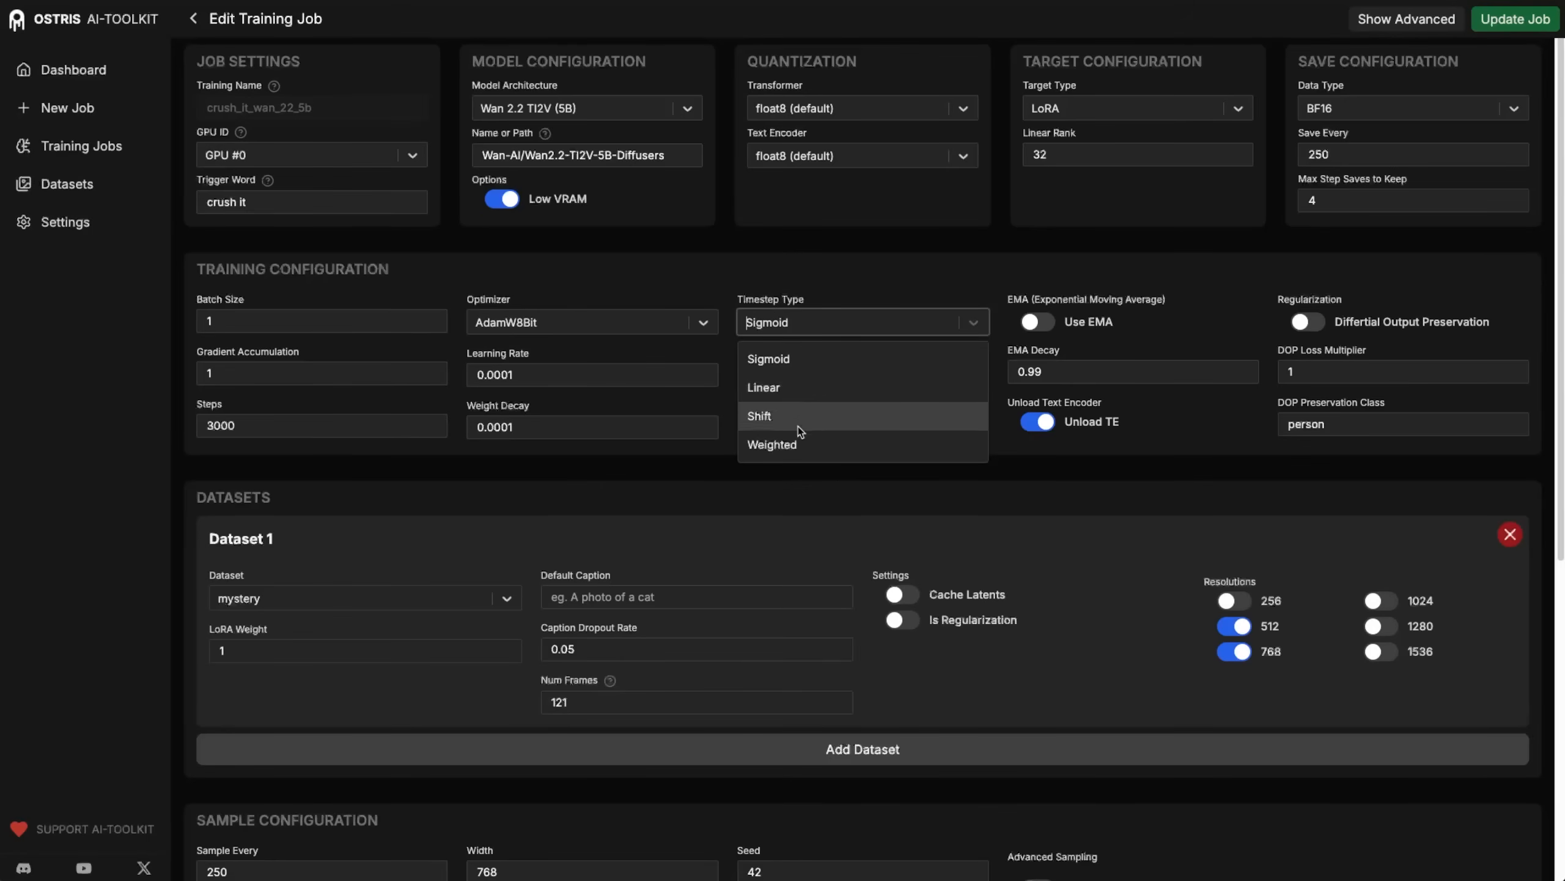
pyautogui.click(799, 444)
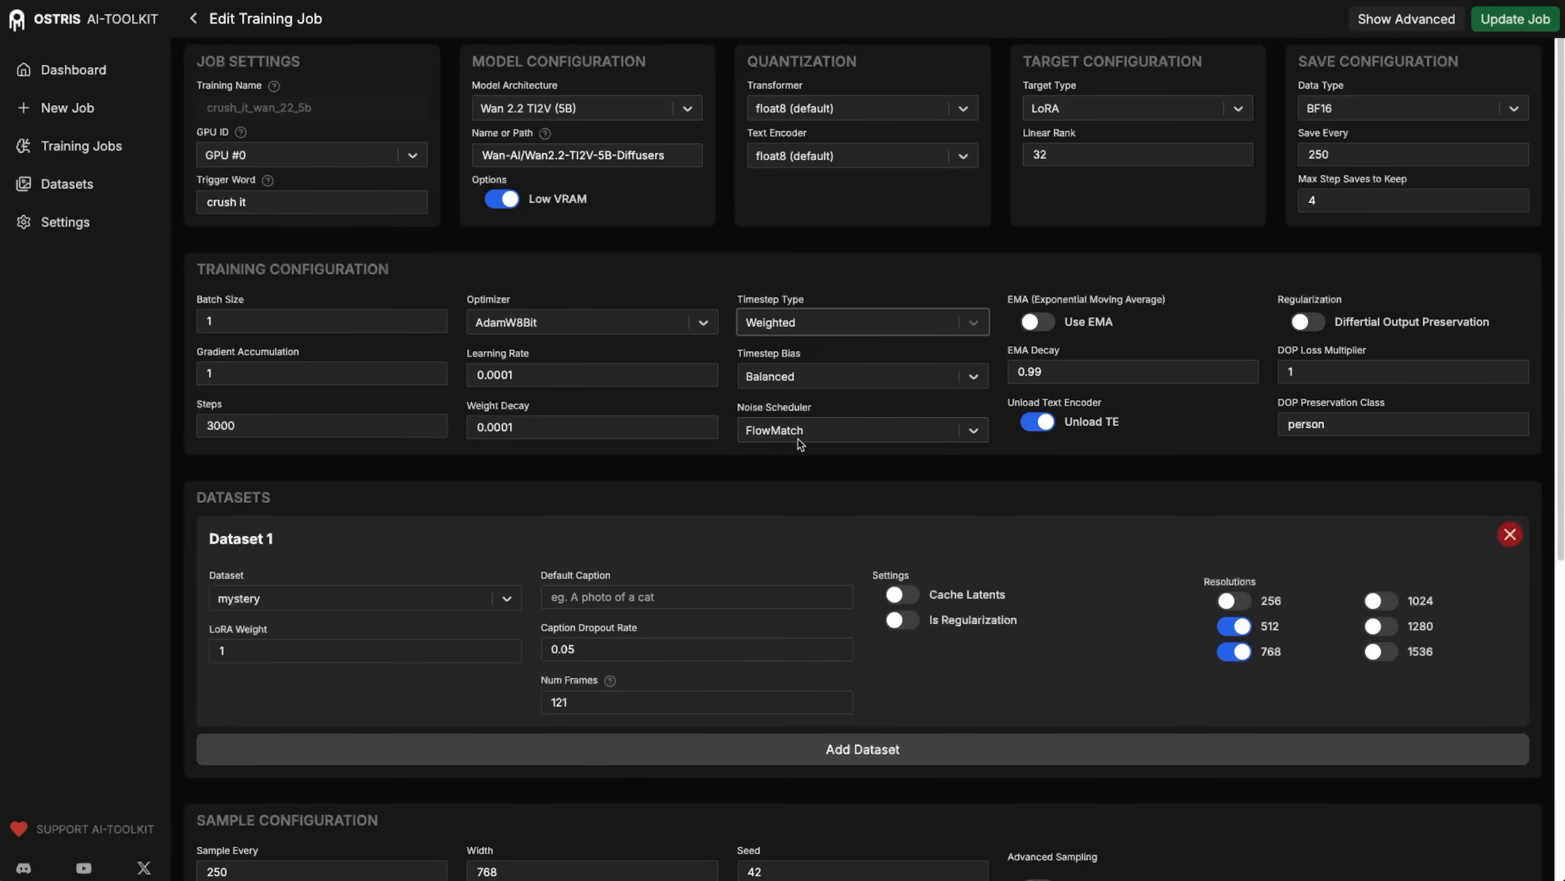
# Update the job with the Weighted timestep type and resume training.
pyautogui.click(825, 328)
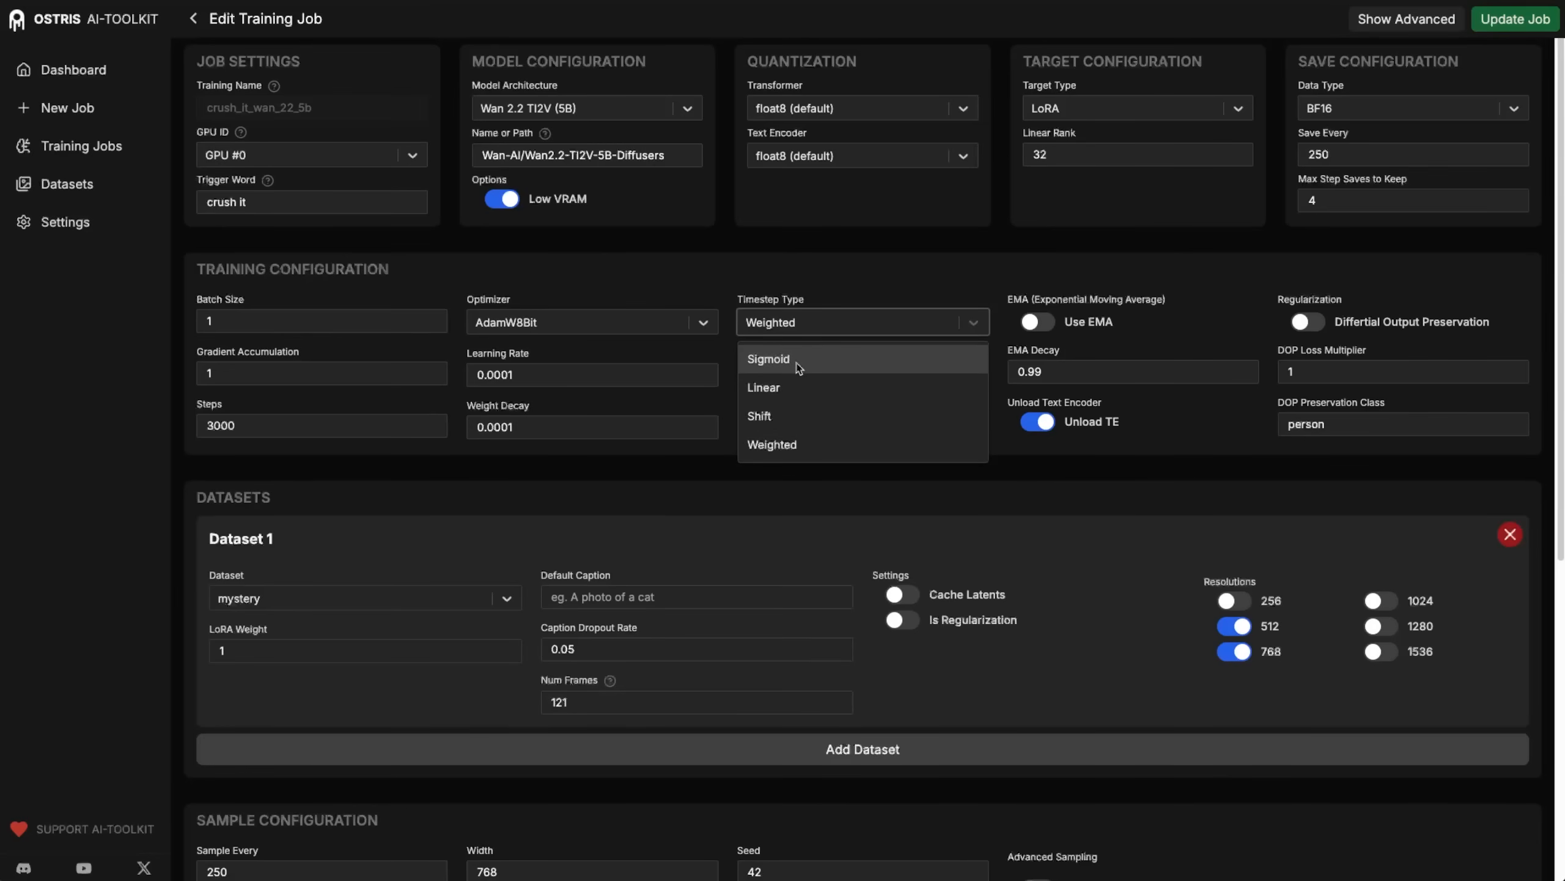
pyautogui.click(791, 445)
pyautogui.click(780, 323)
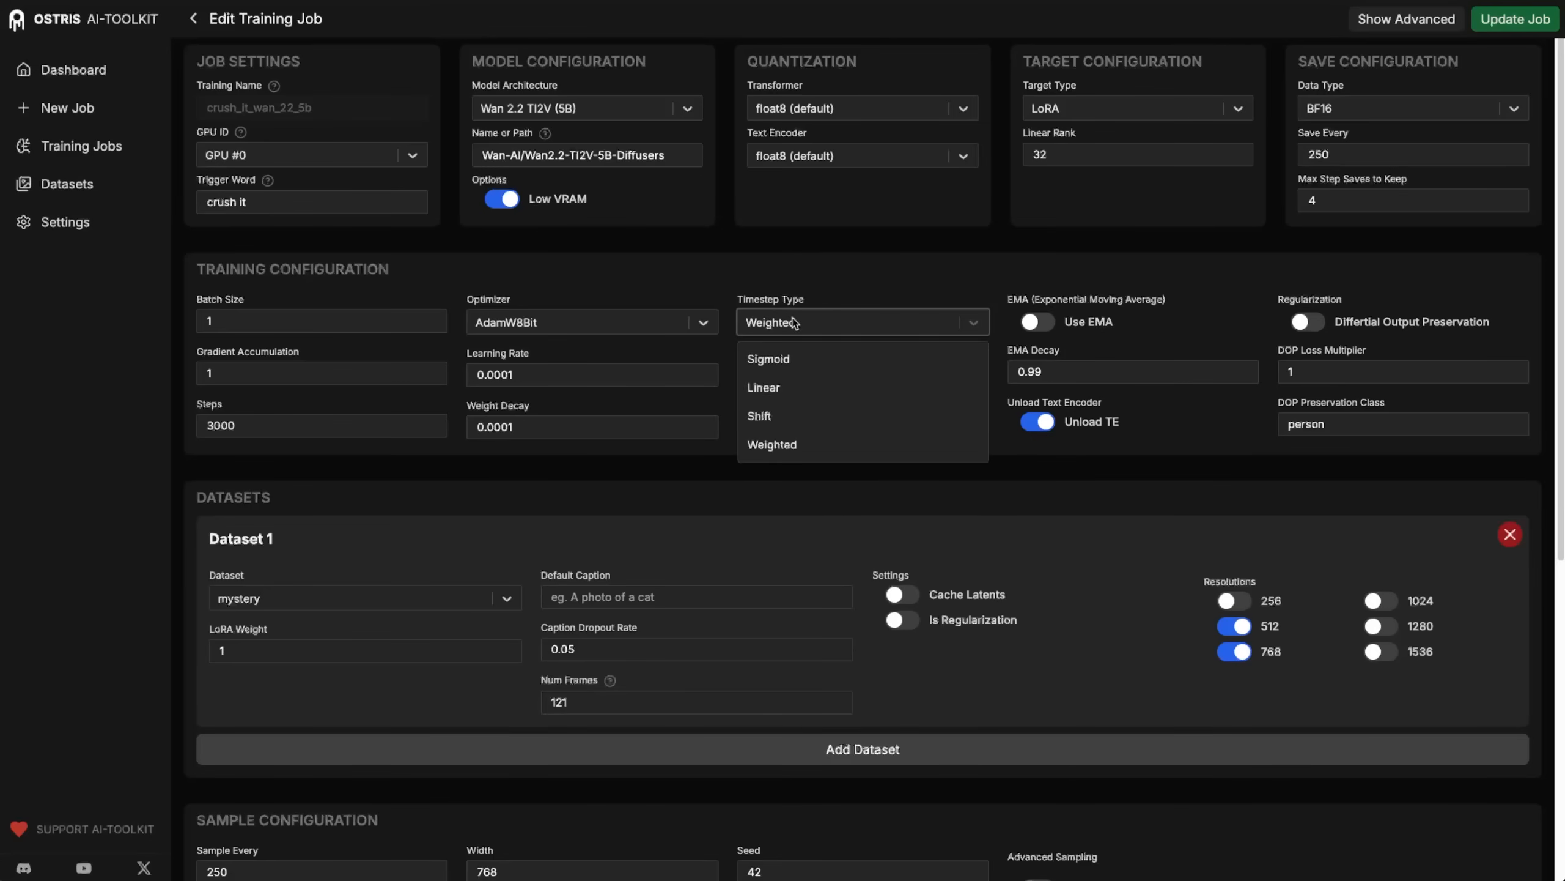
pyautogui.click(792, 445)
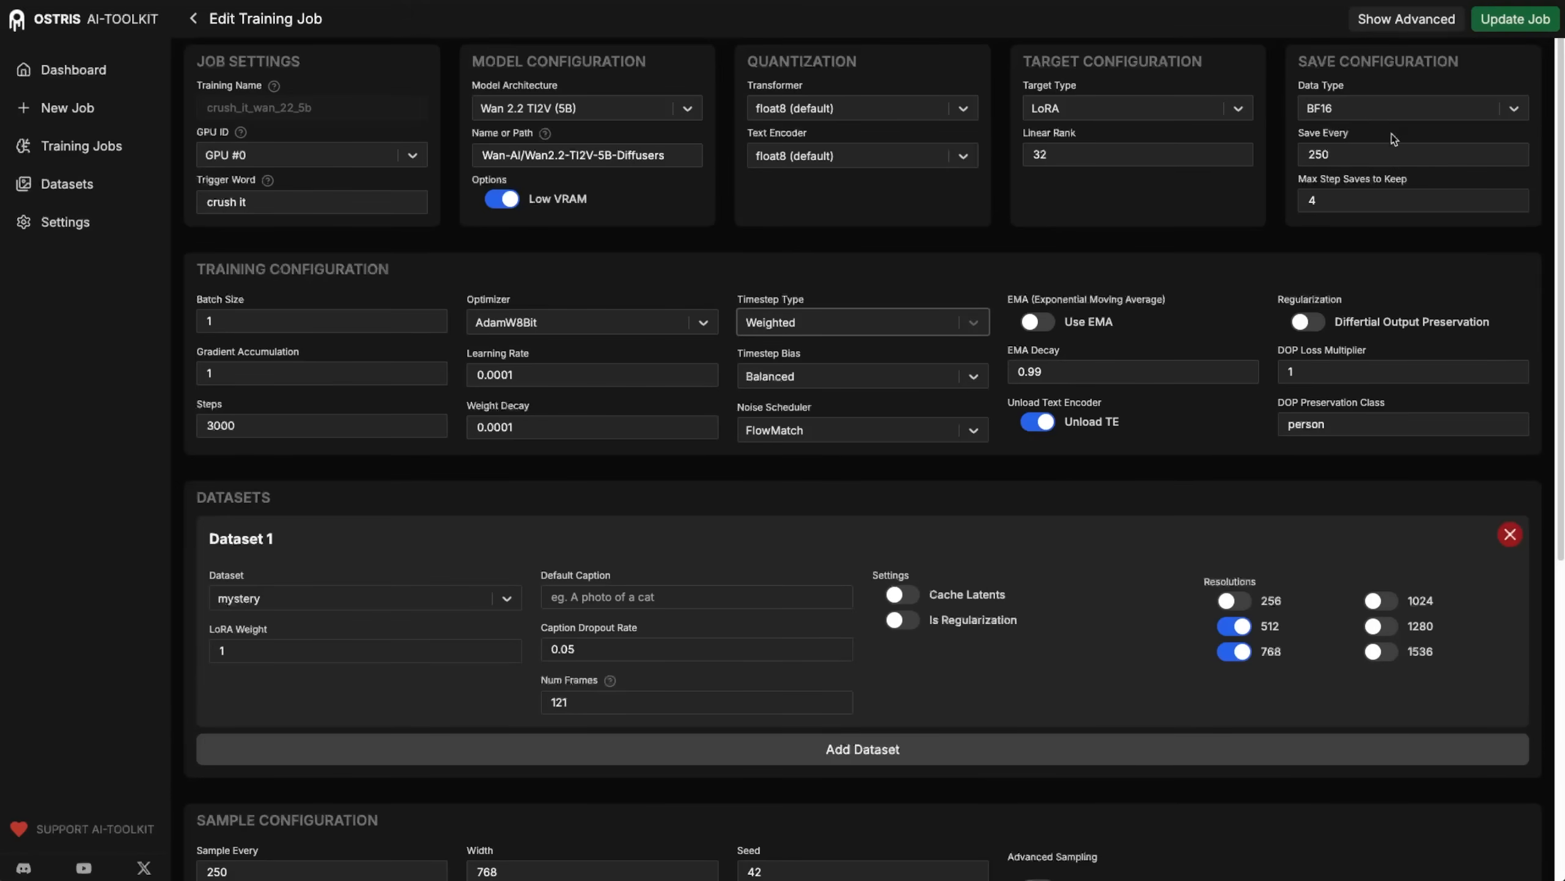
pyautogui.click(1522, 19)
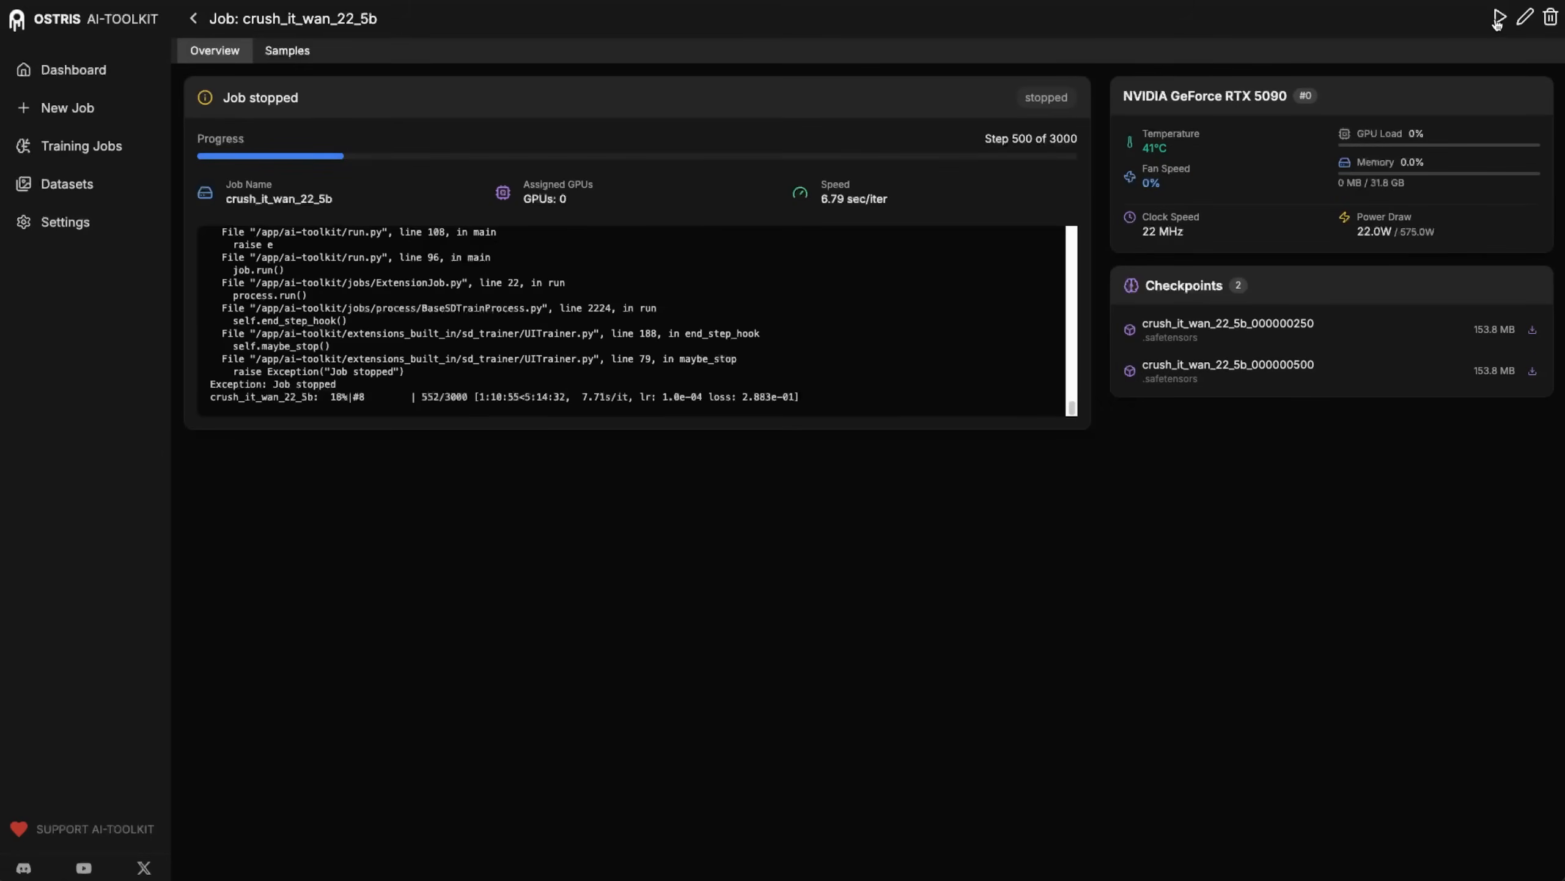
pyautogui.click(1499, 19)
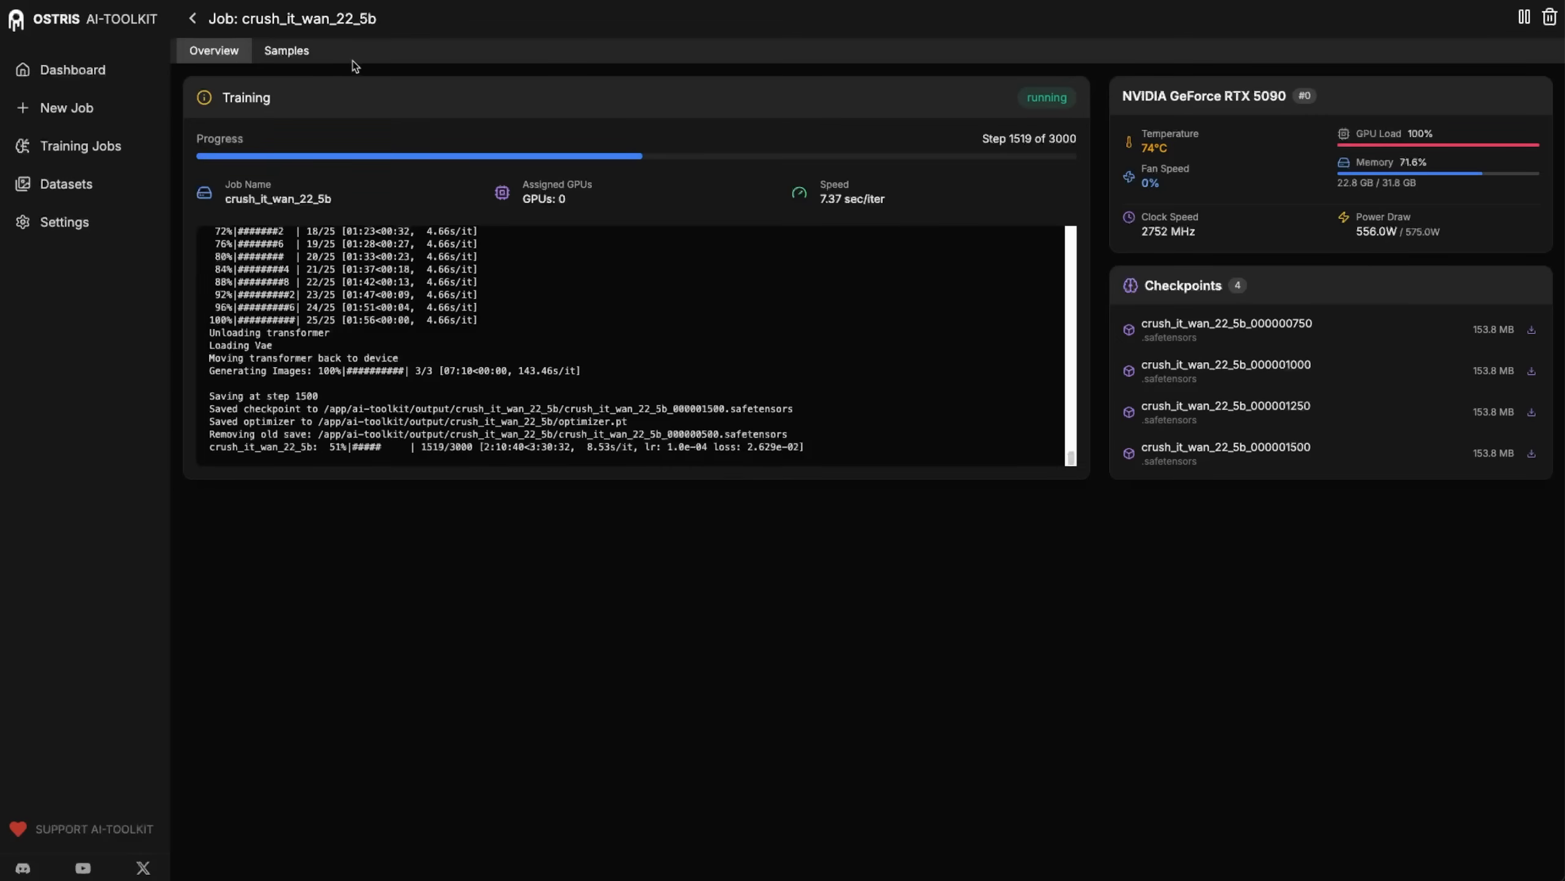
# Review the samples generated up to training step 1500 and stop the running job.
pyautogui.click(298, 53)
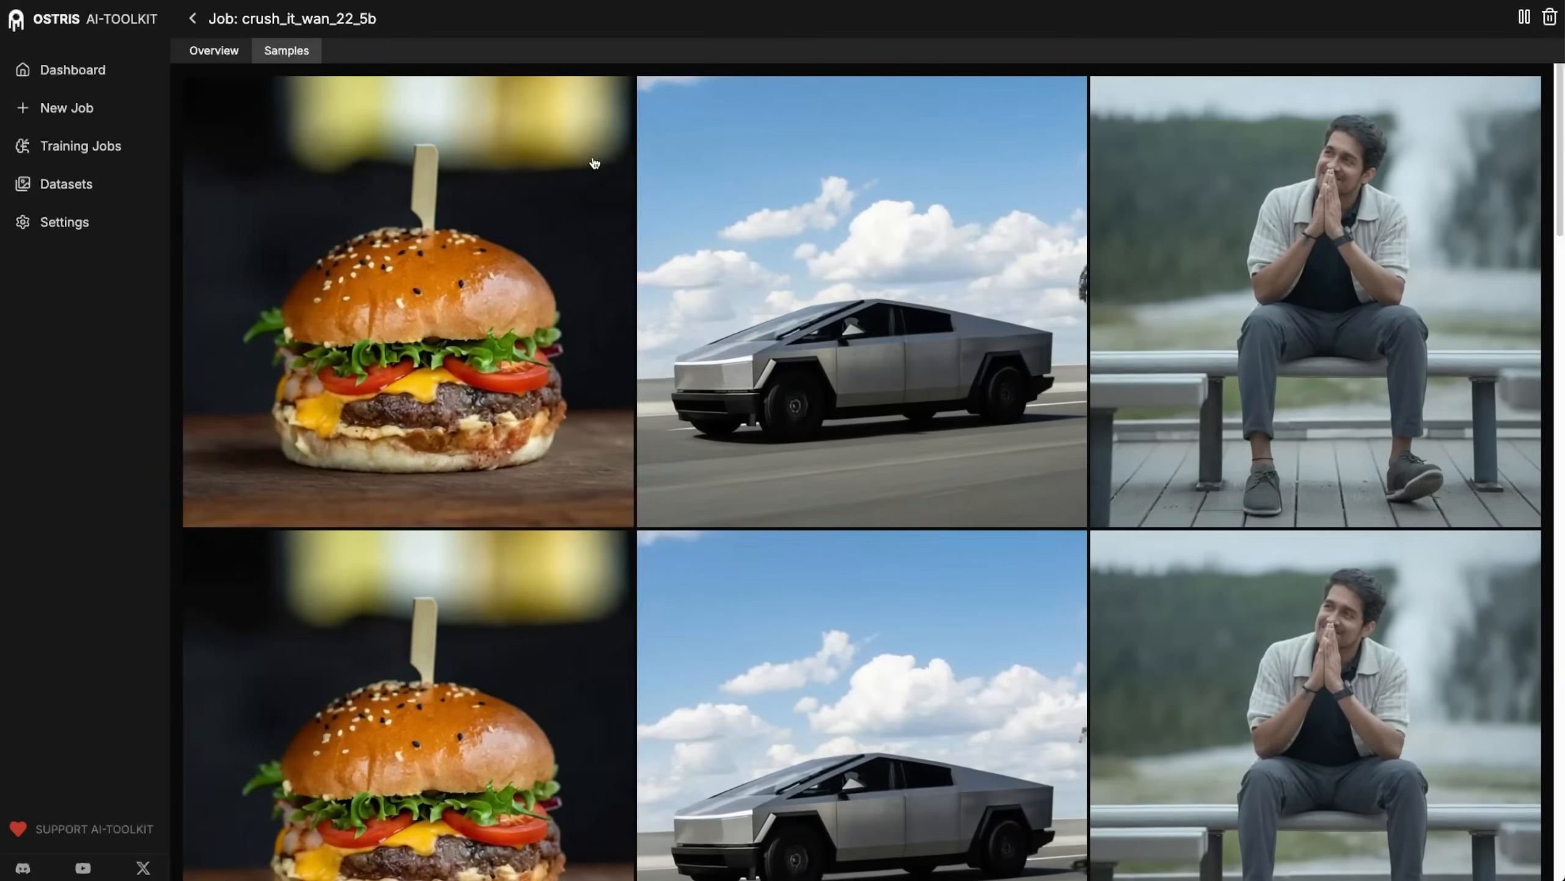
pyautogui.scroll(-20, 995, 344)
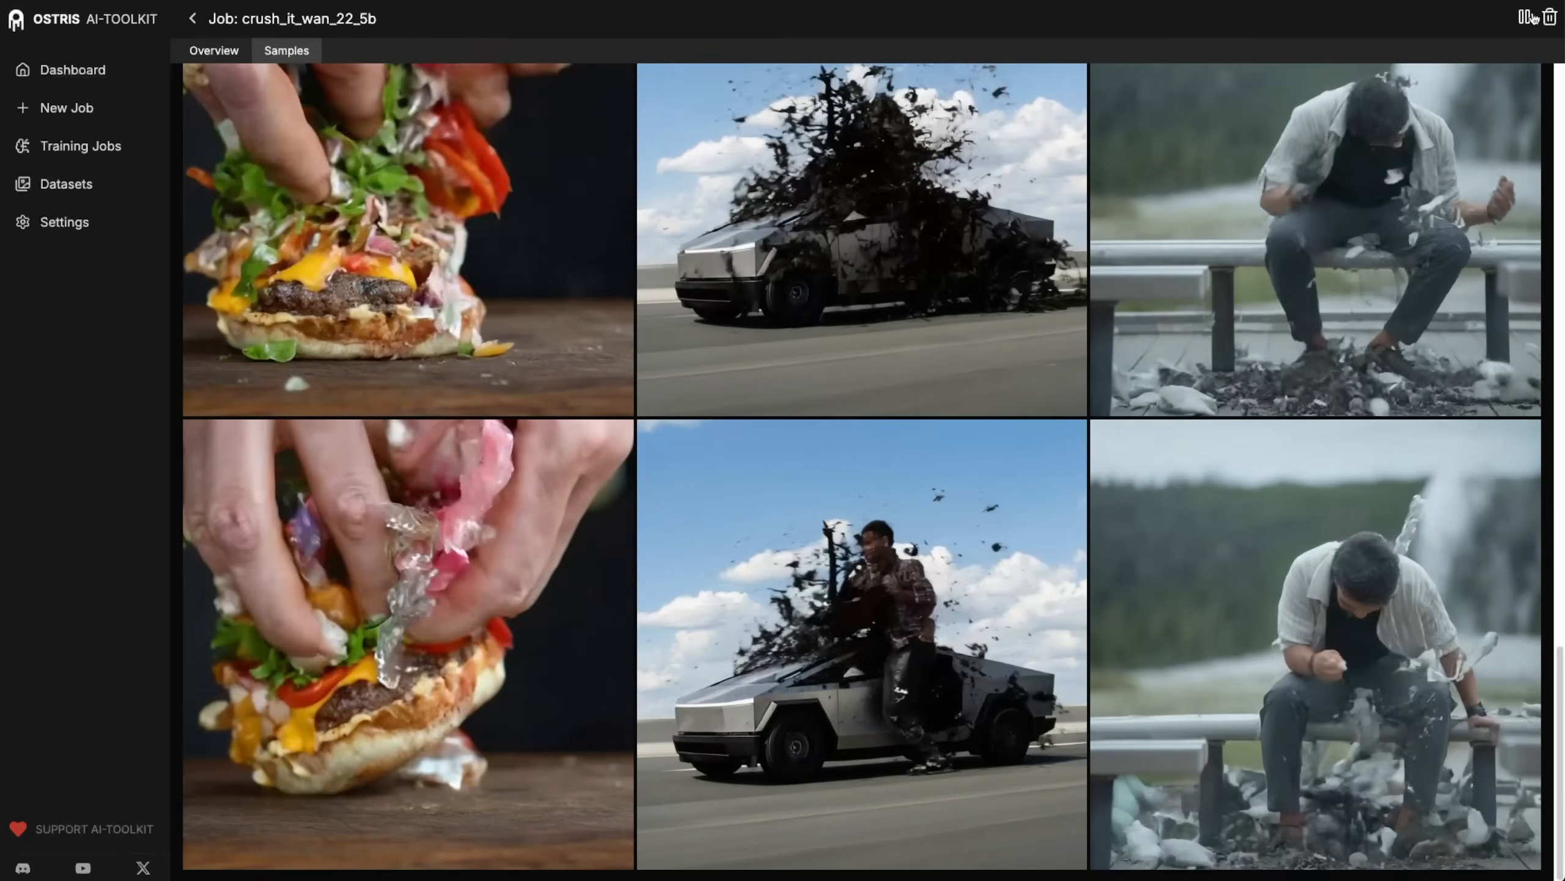
pyautogui.click(1524, 18)
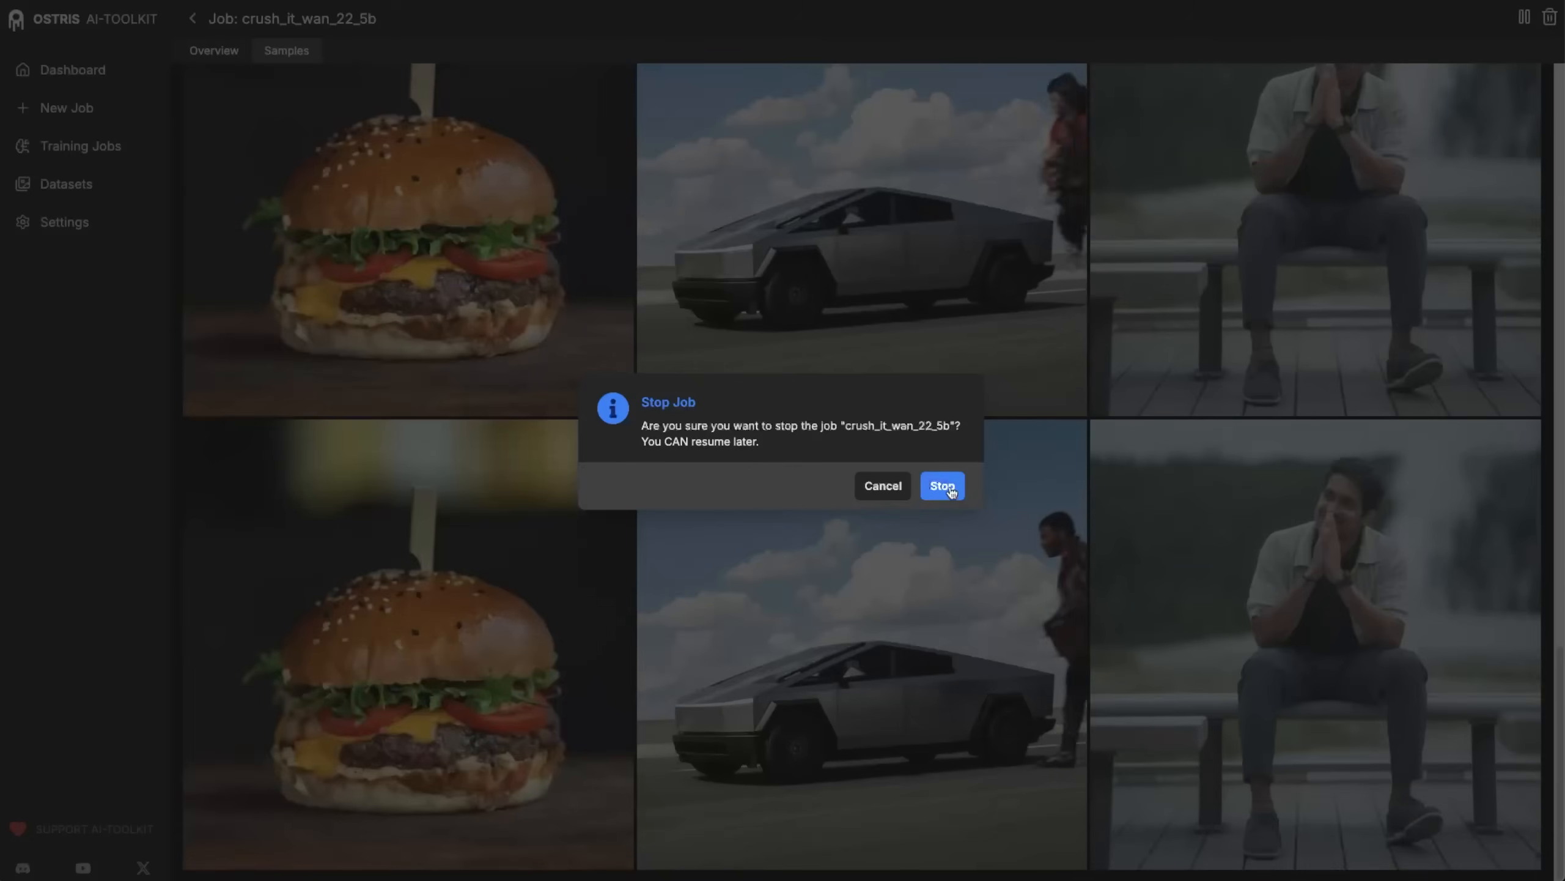
pyautogui.click(952, 493)
# Edit the stopped job's training configuration, setting the timestep bias to High Noise.
pyautogui.click(1525, 18)
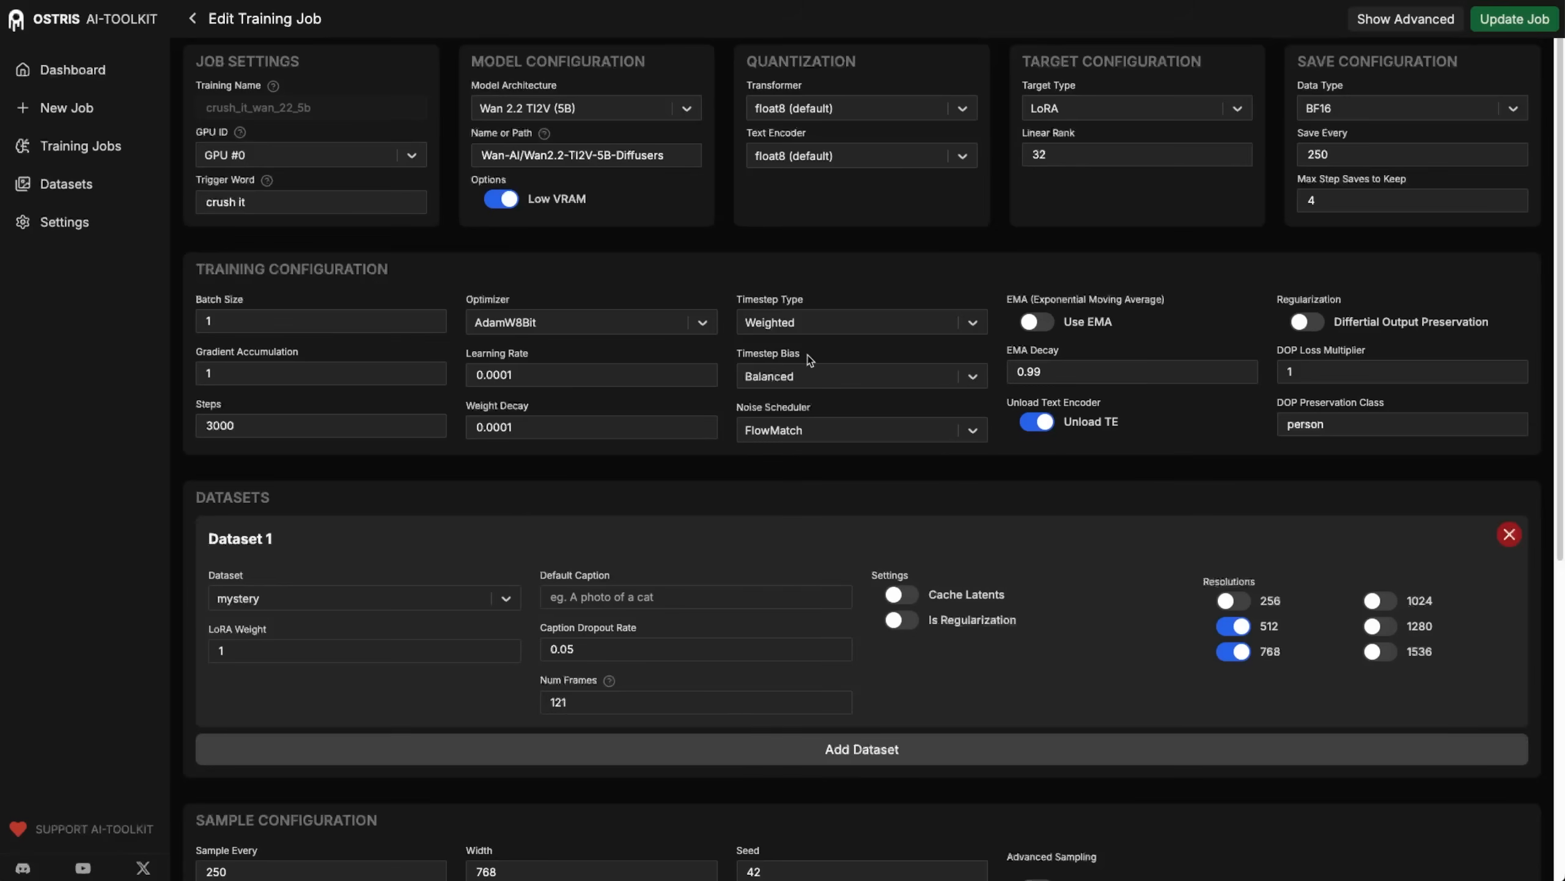
pyautogui.moveTo(738, 355); pyautogui.dragTo(803, 356)
pyautogui.click(858, 368)
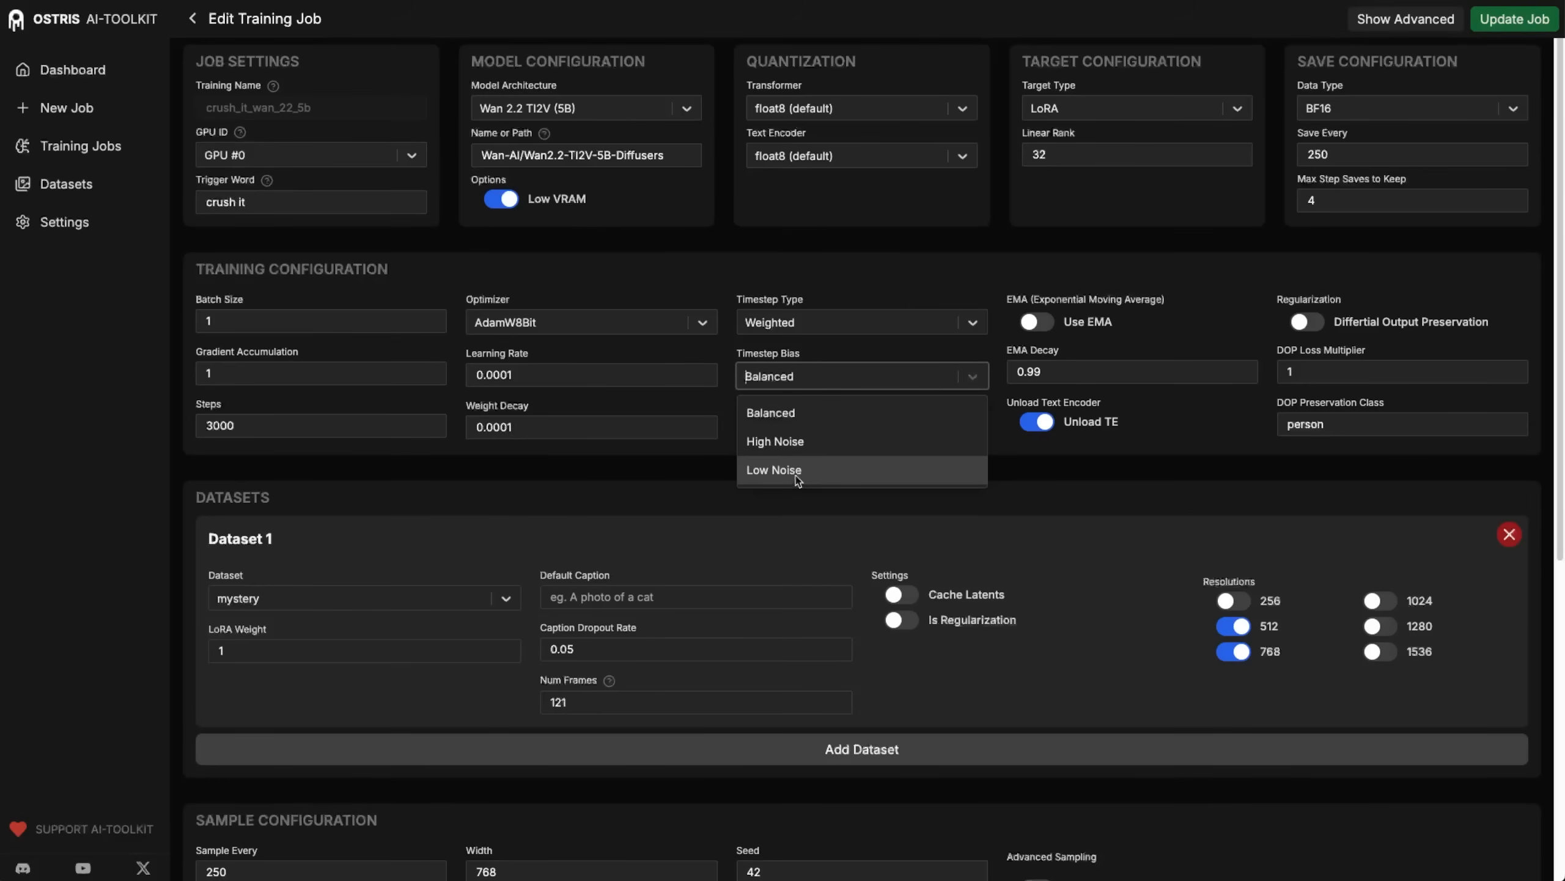
pyautogui.click(800, 454)
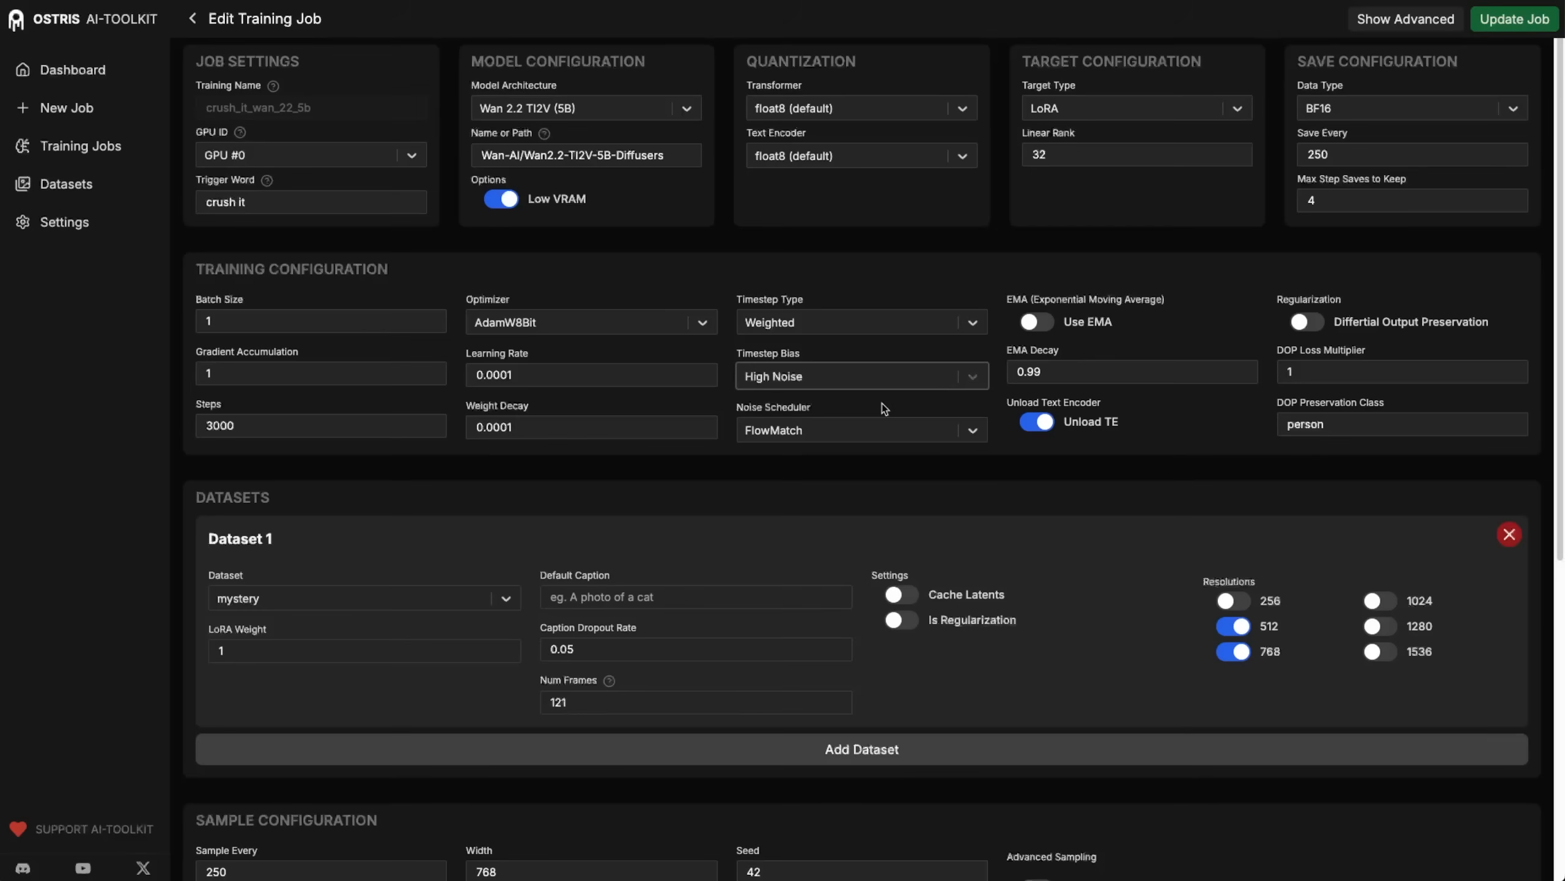
pyautogui.click(798, 379)
pyautogui.click(791, 413)
pyautogui.click(946, 378)
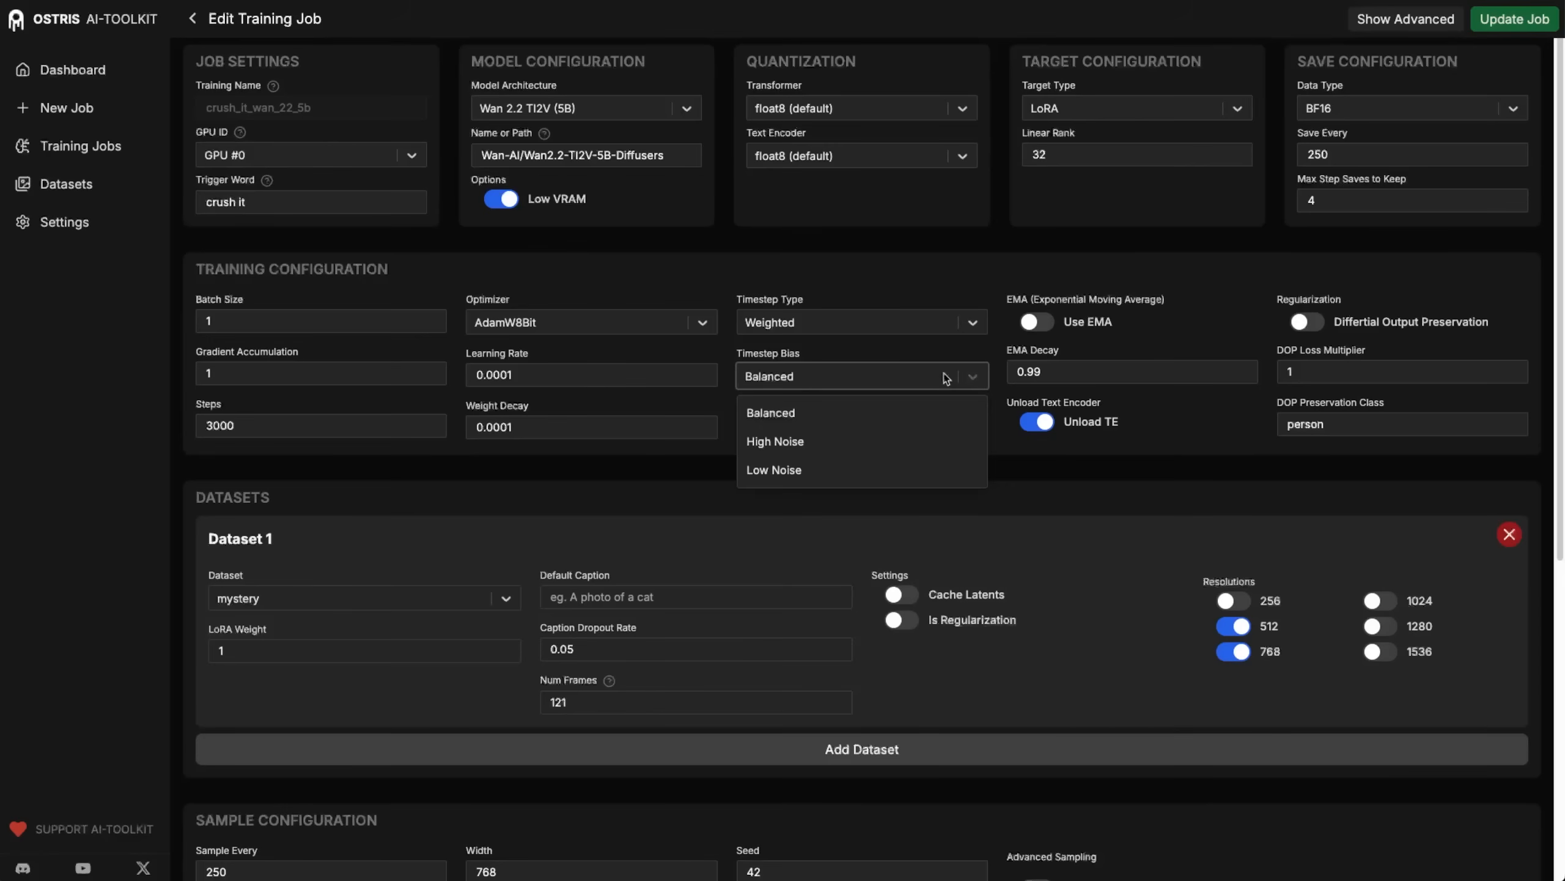
pyautogui.click(851, 439)
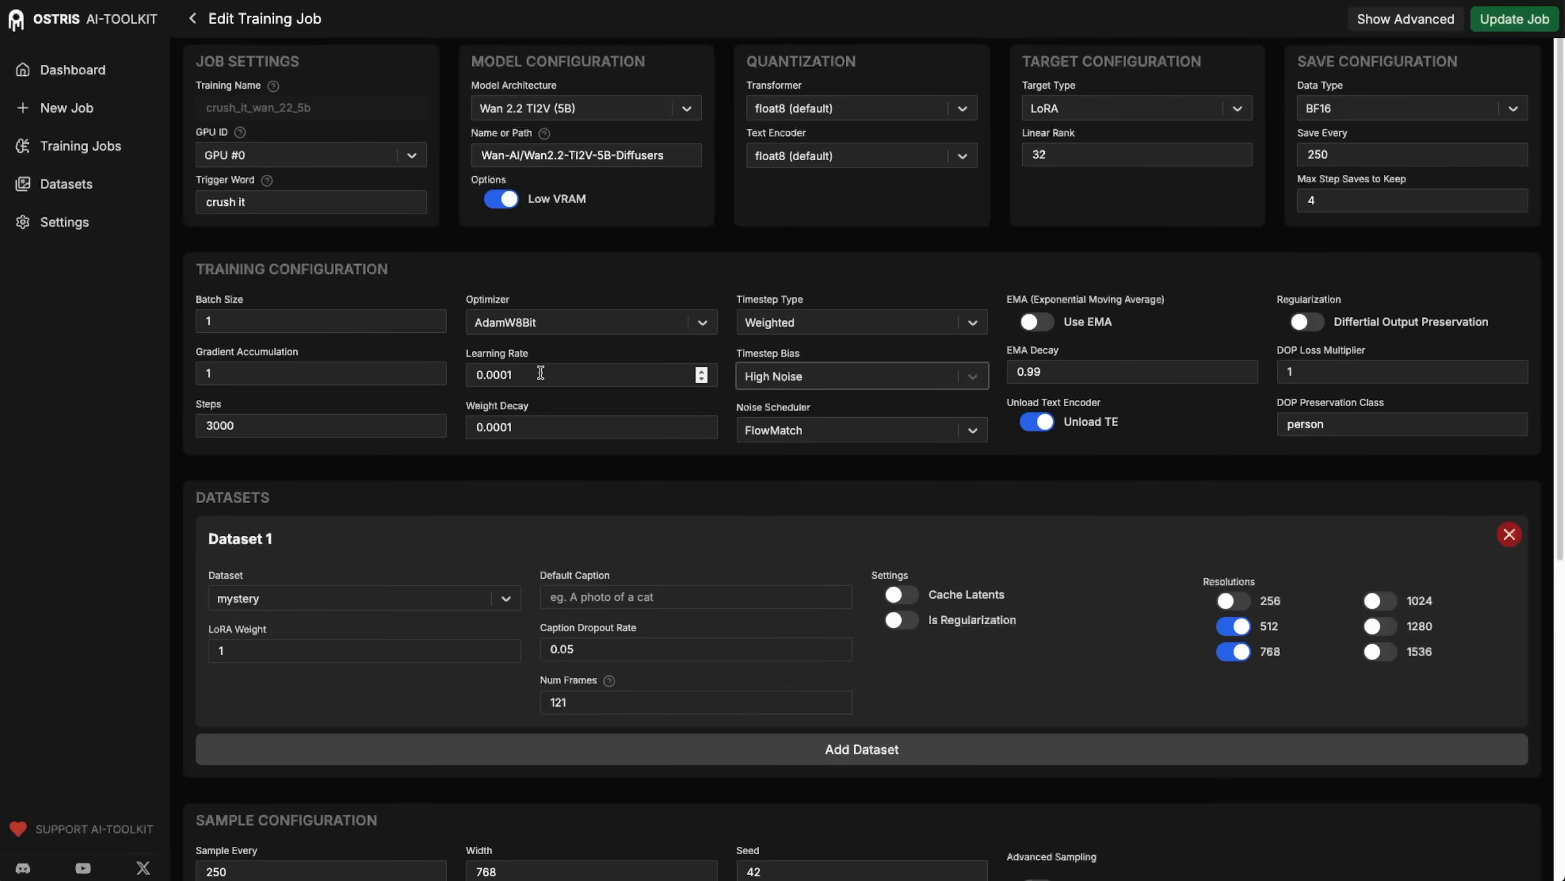
# Set the job's training steps to 5000 and resume training with the updated settings.
pyautogui.click(210, 427)
pyautogui.moveTo(210, 426); pyautogui.dragTo(194, 427)
pyautogui.write('5')
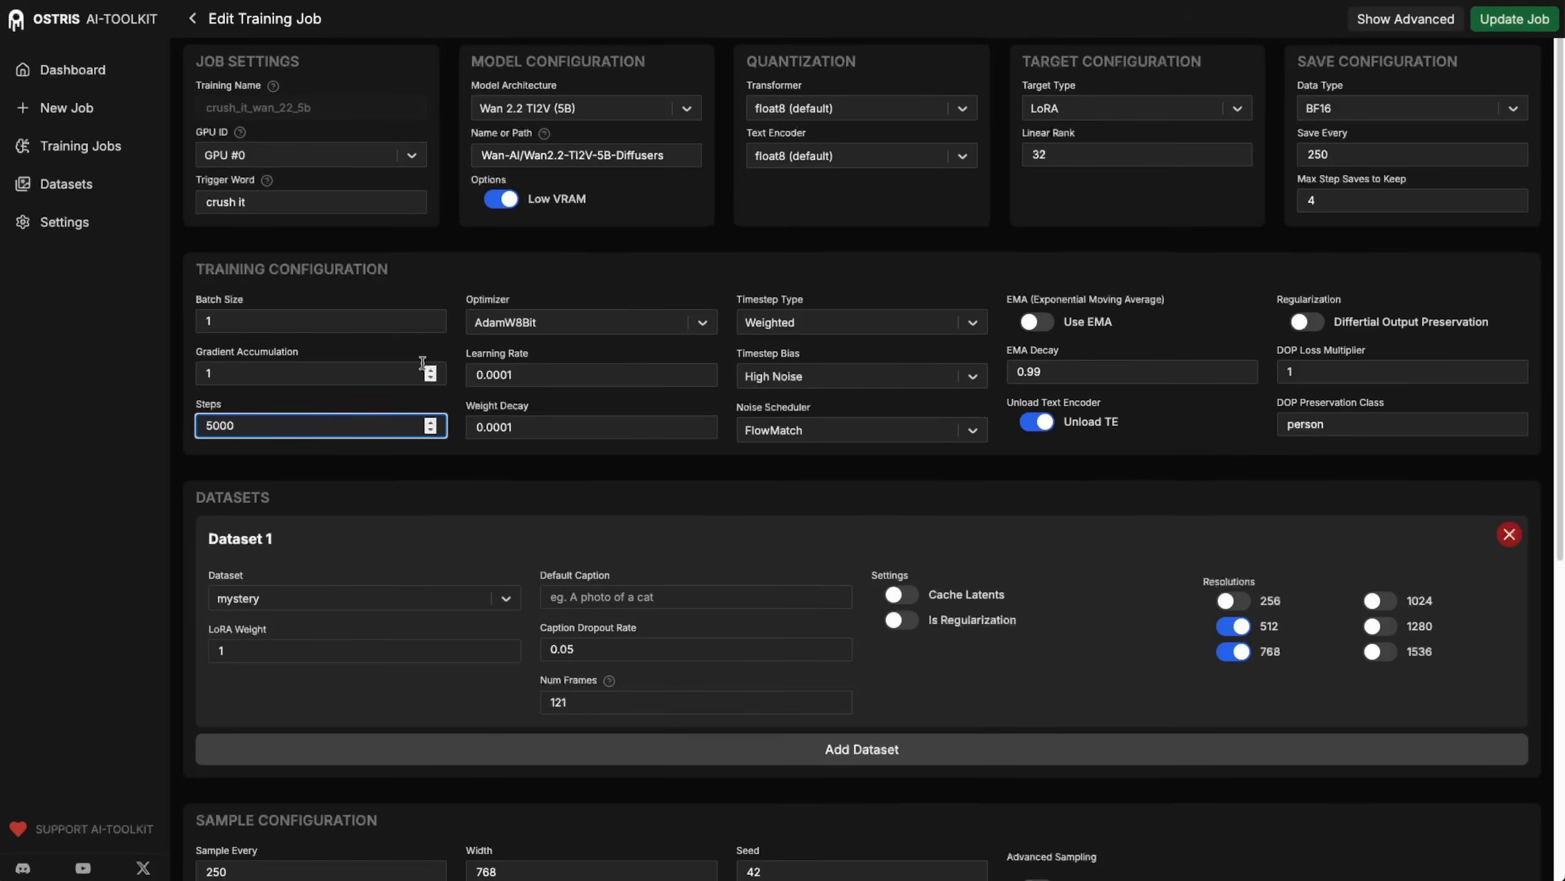
pyautogui.click(1028, 260)
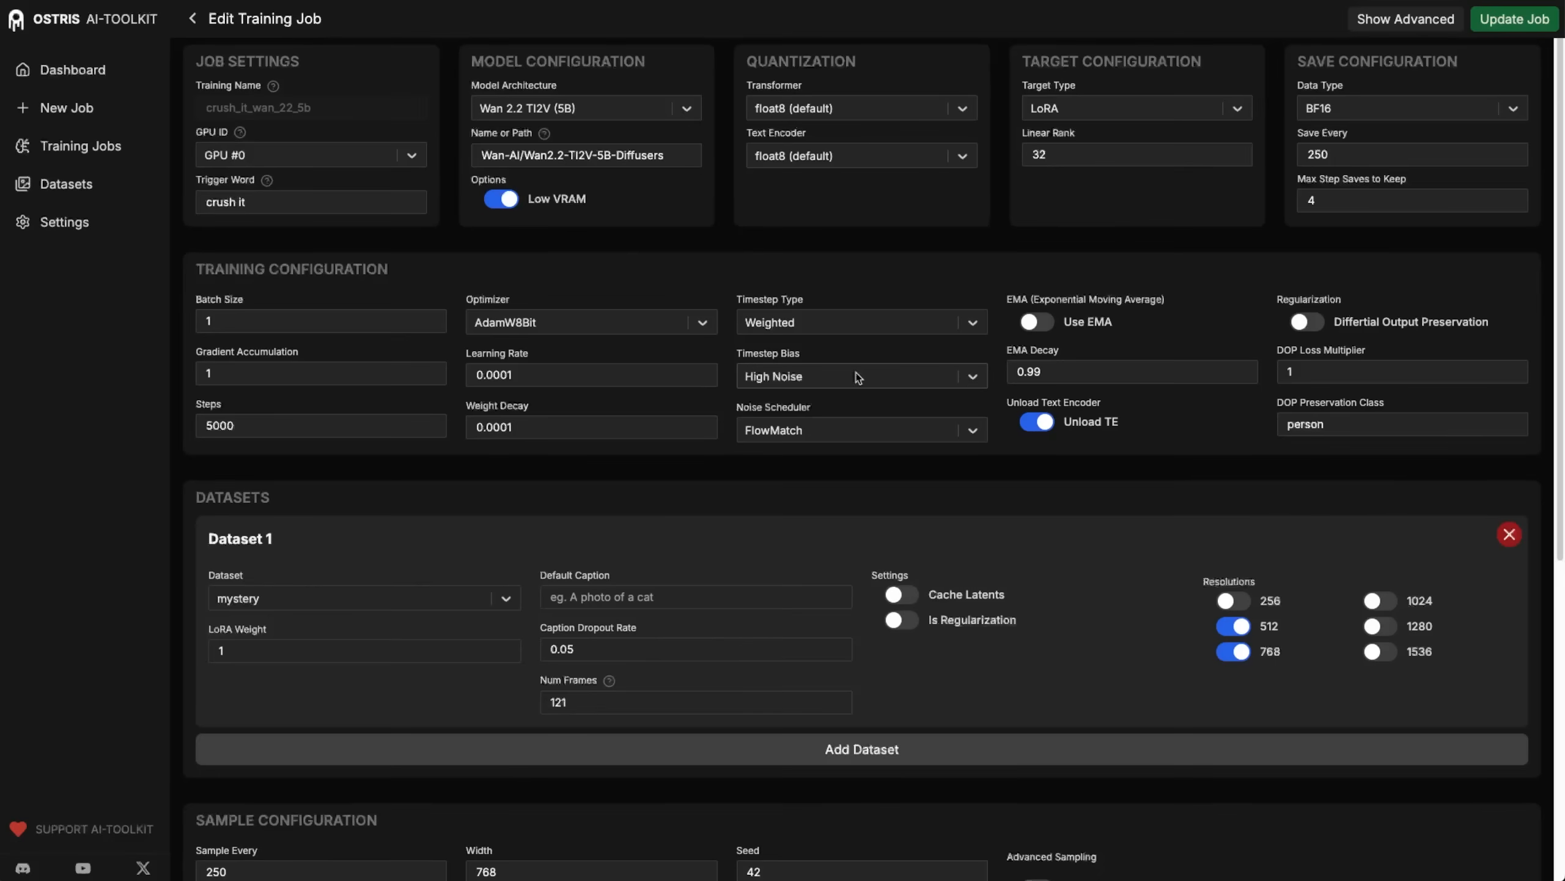
pyautogui.click(1489, 21)
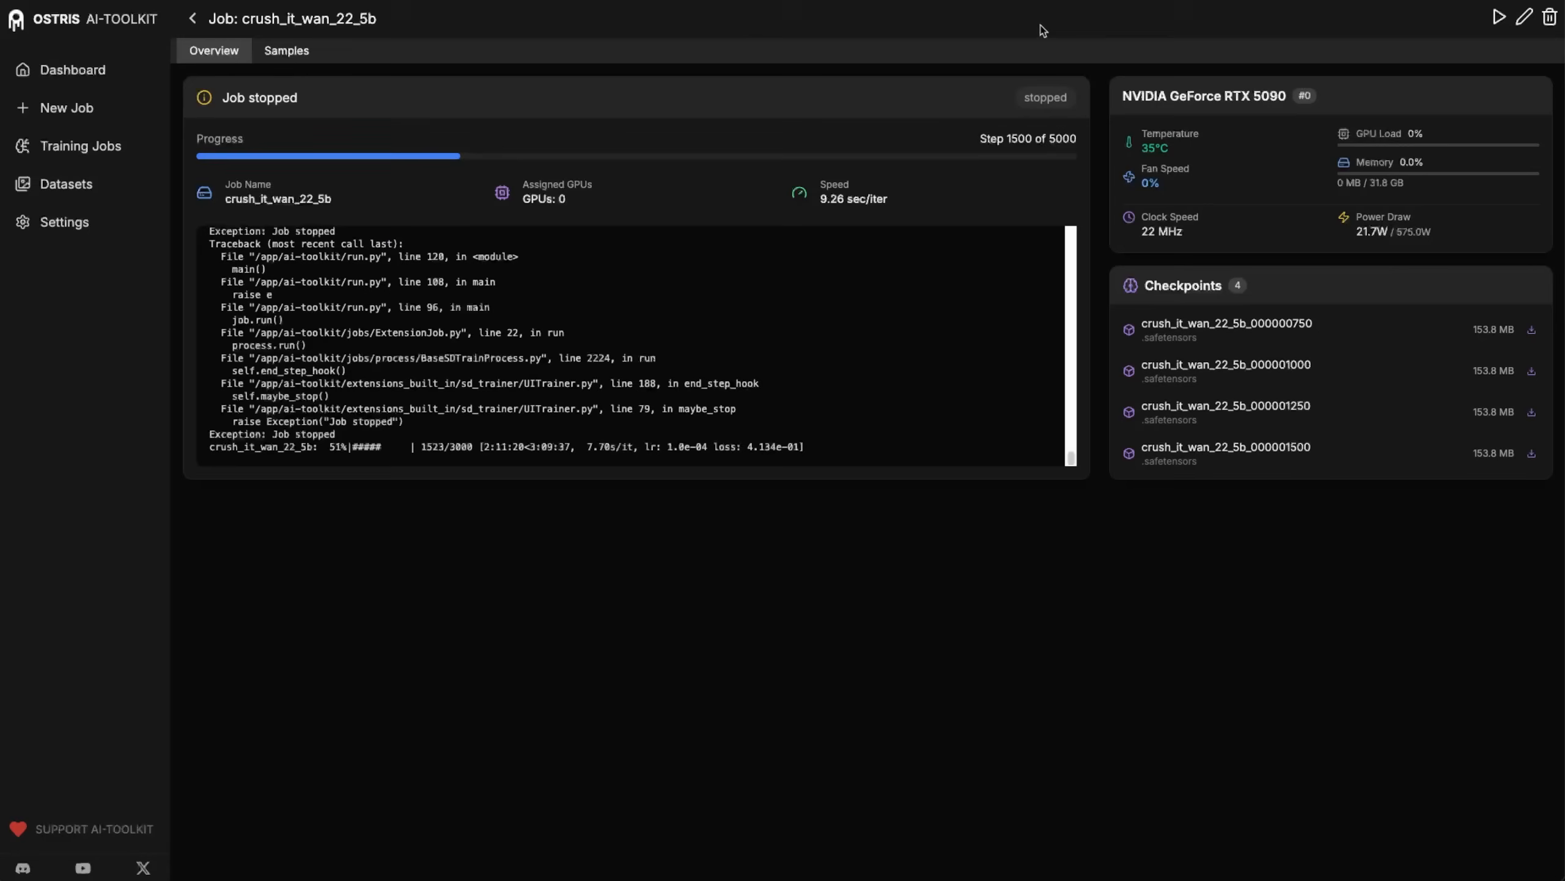
pyautogui.click(1498, 18)
# Compare the earliest samples with the step 1500 samples for the hamburger, Cybertruck and seated man.
pyautogui.click(303, 54)
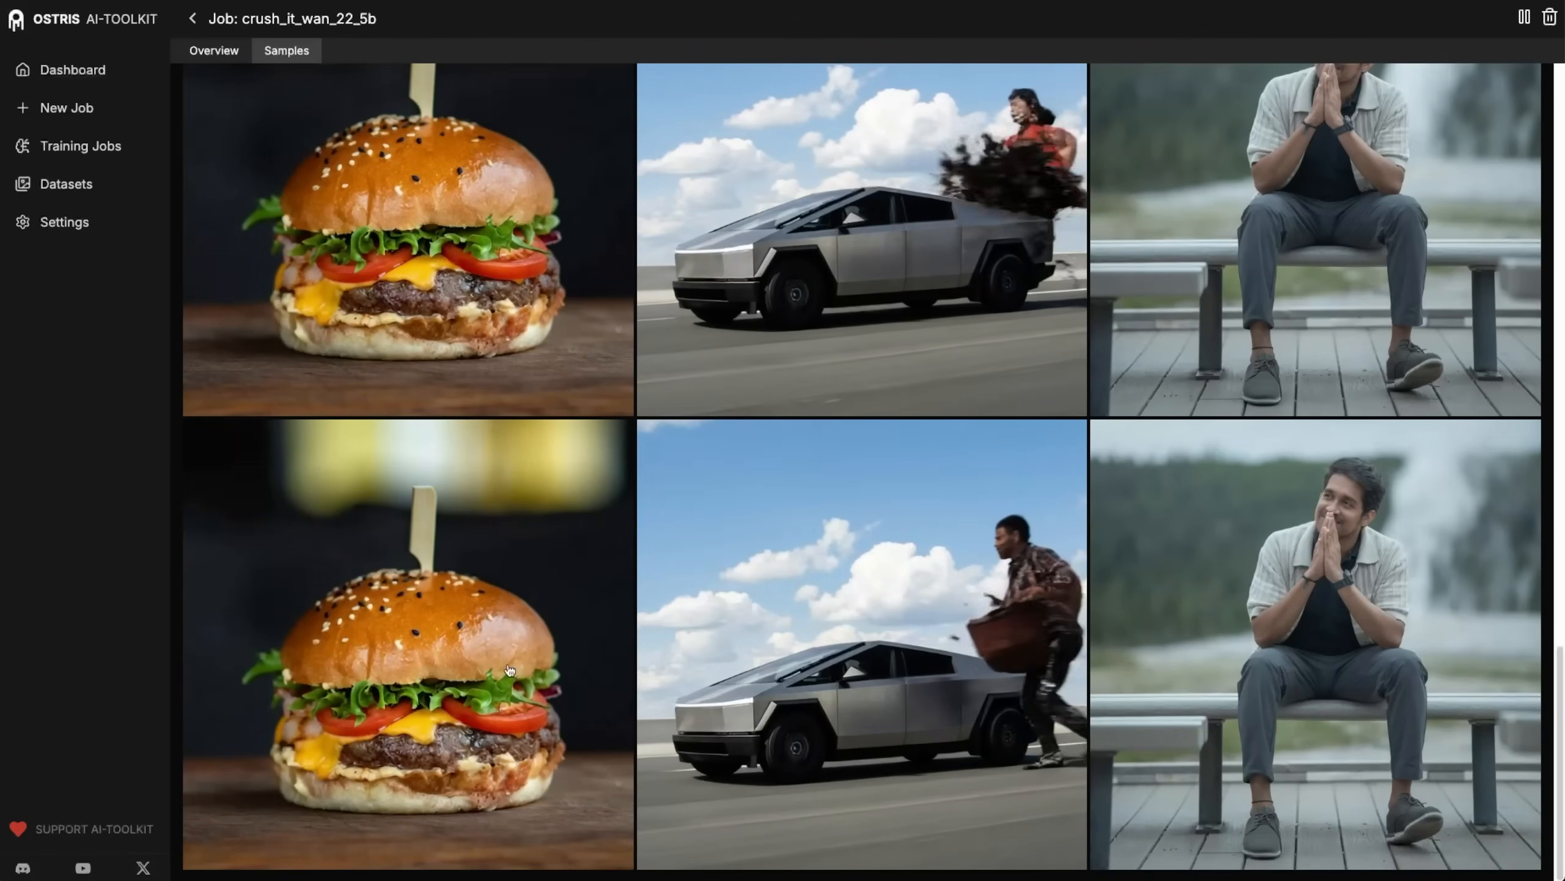
pyautogui.scroll(6, 406, 643)
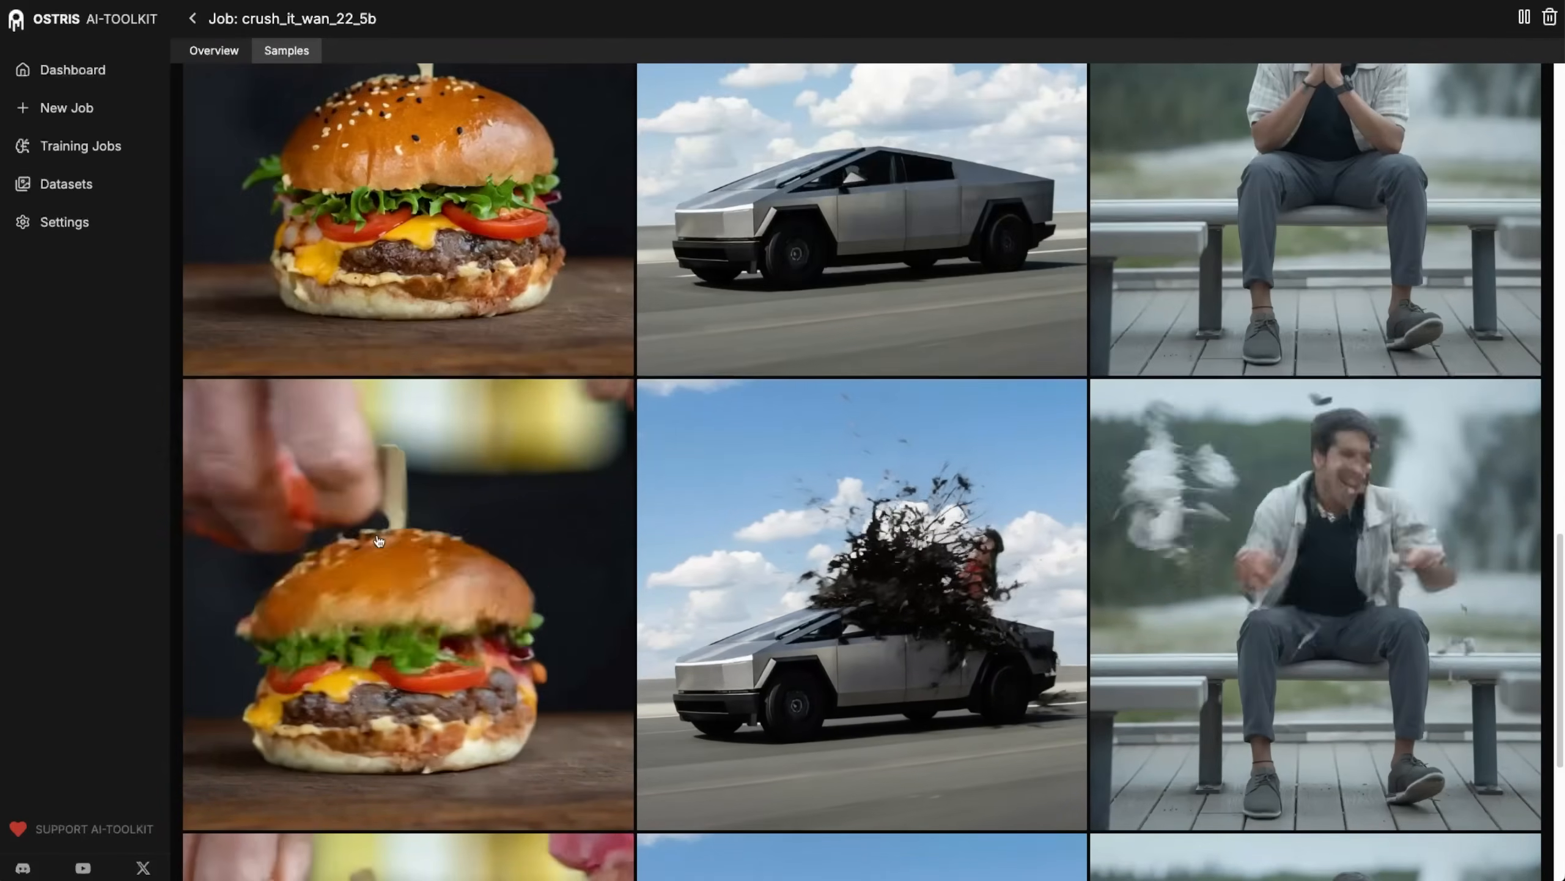
pyautogui.scroll(15, 493, 522)
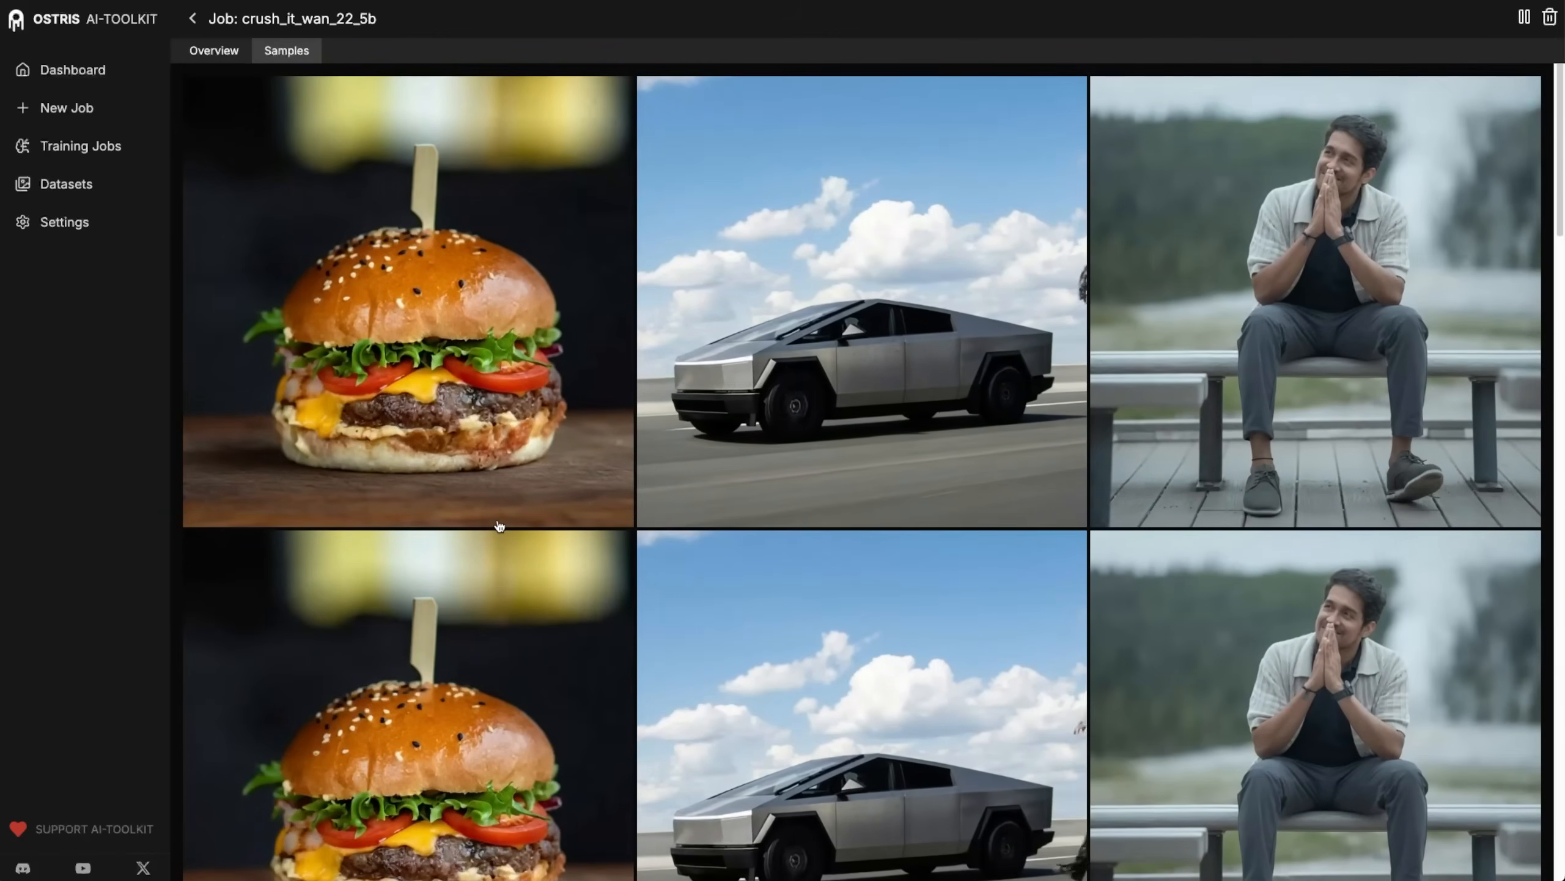
pyautogui.scroll(-15, 1072, 519)
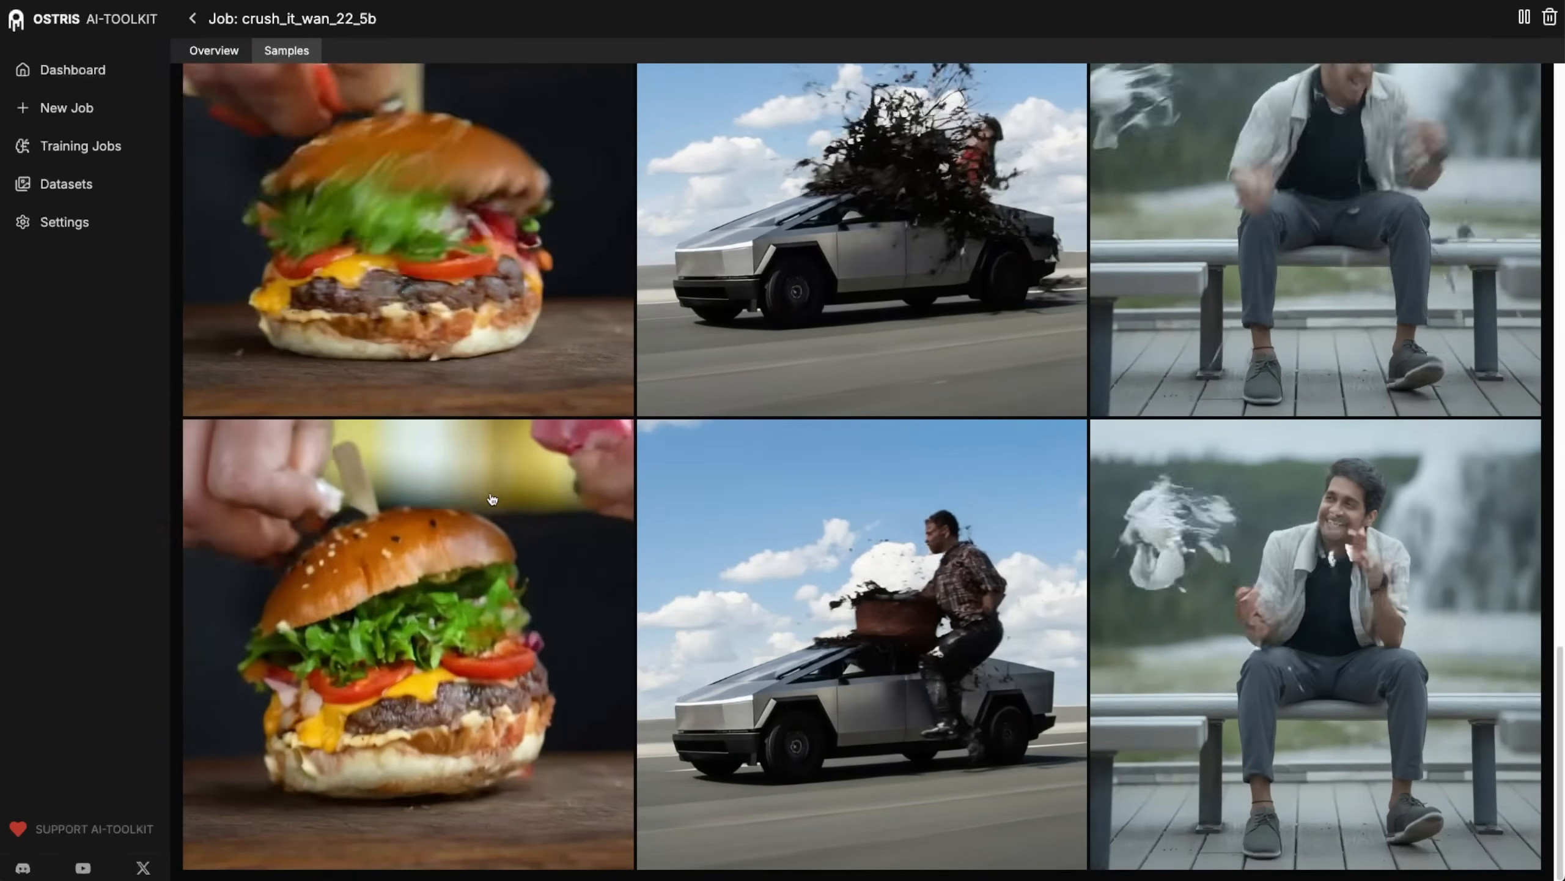
pyautogui.scroll(10, 556, 524)
pyautogui.scroll(6, 556, 524)
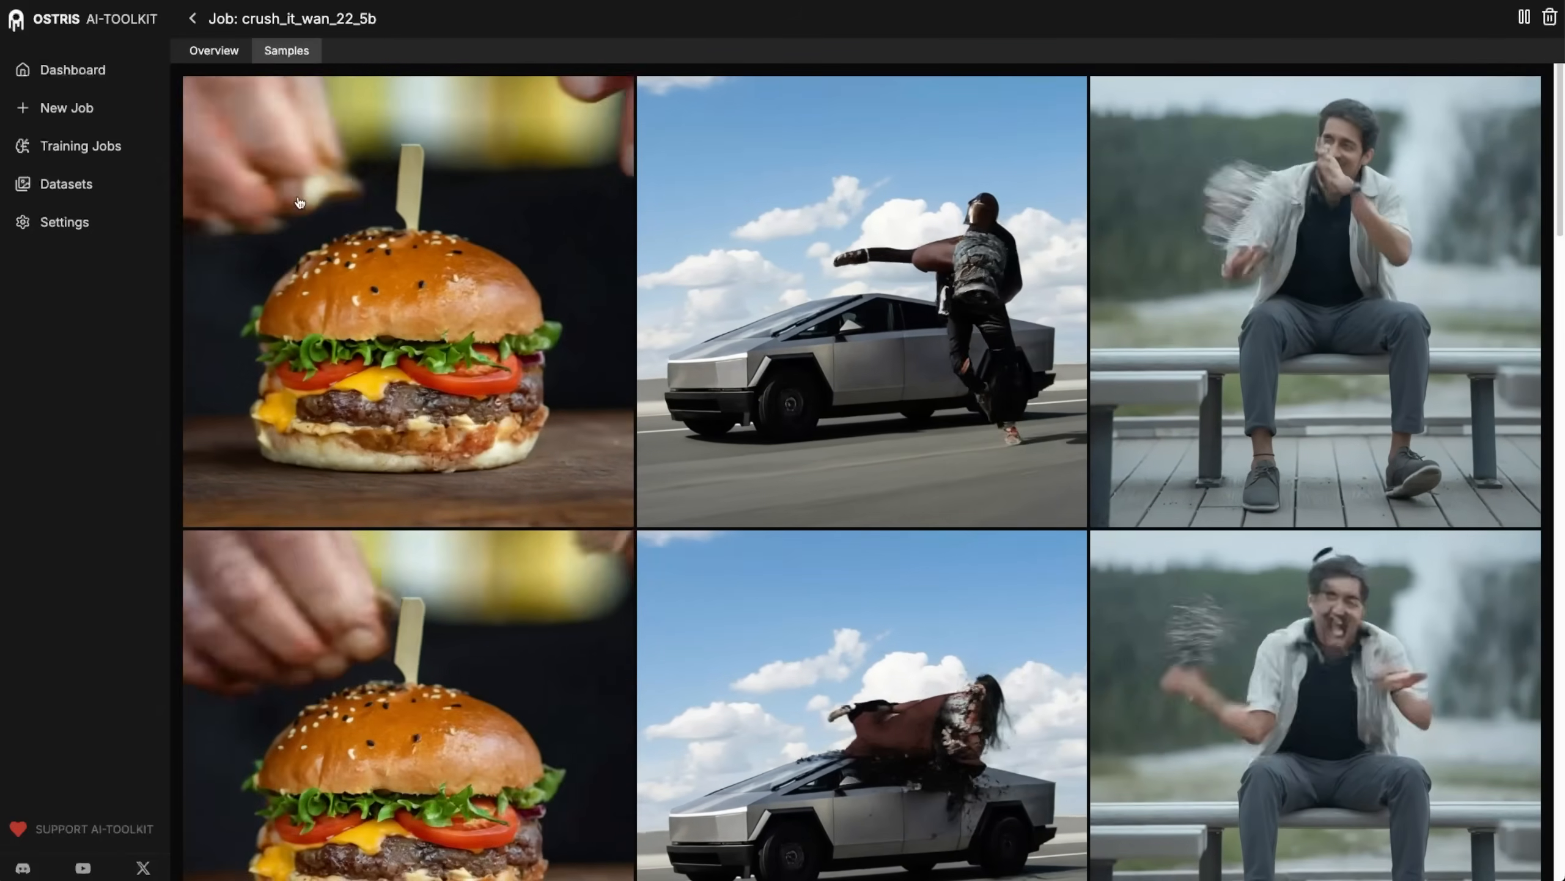
pyautogui.scroll(-15, 445, 258)
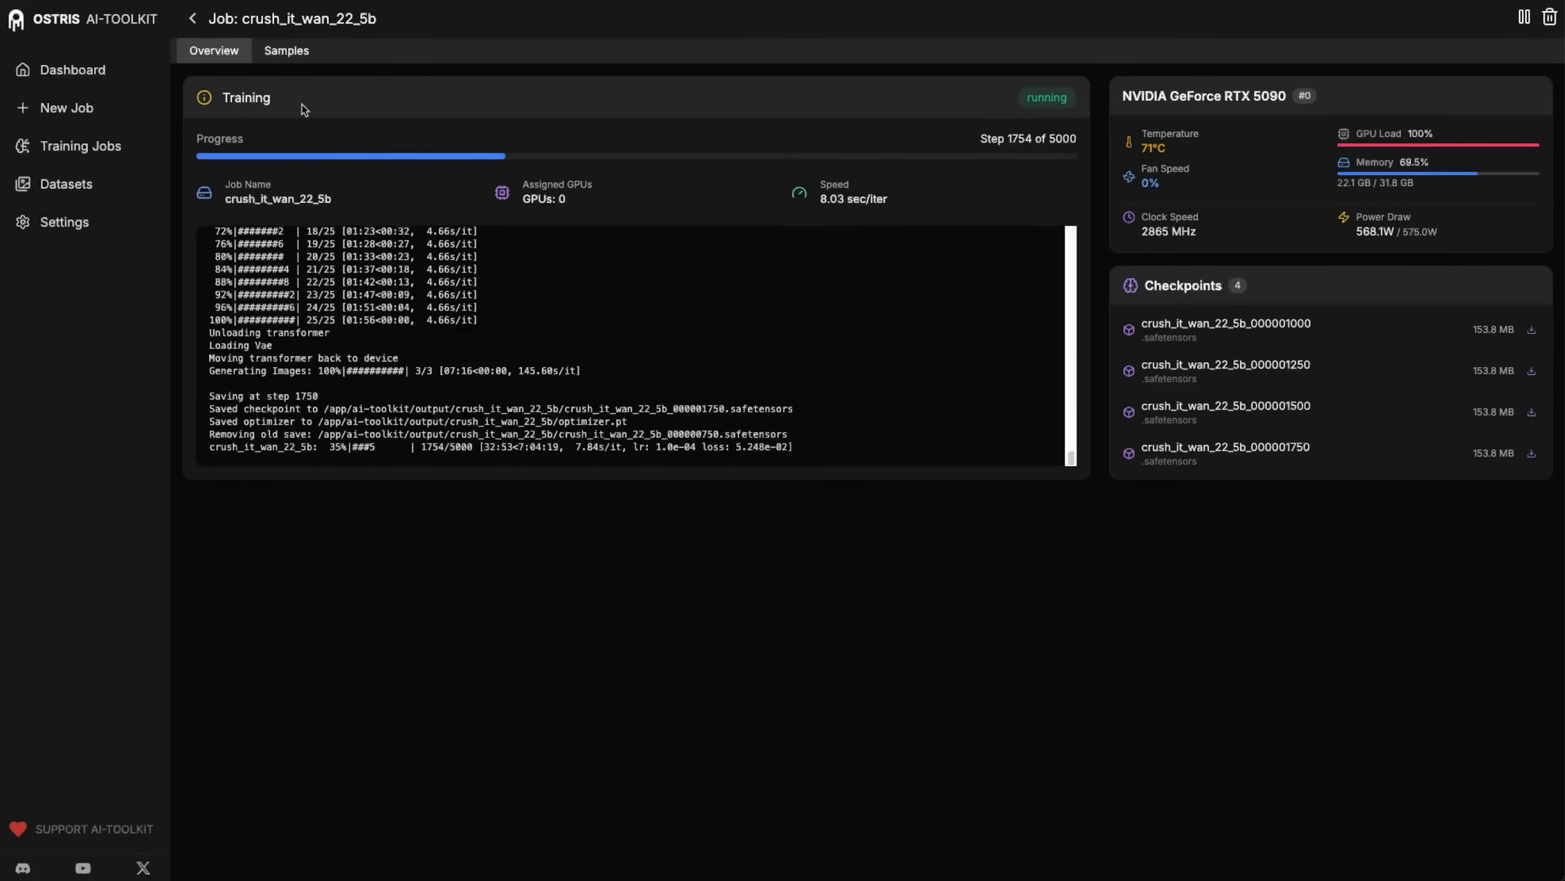
# Review the training samples up to step 1750 and enlarge the latest hamburger sample.
pyautogui.click(288, 53)
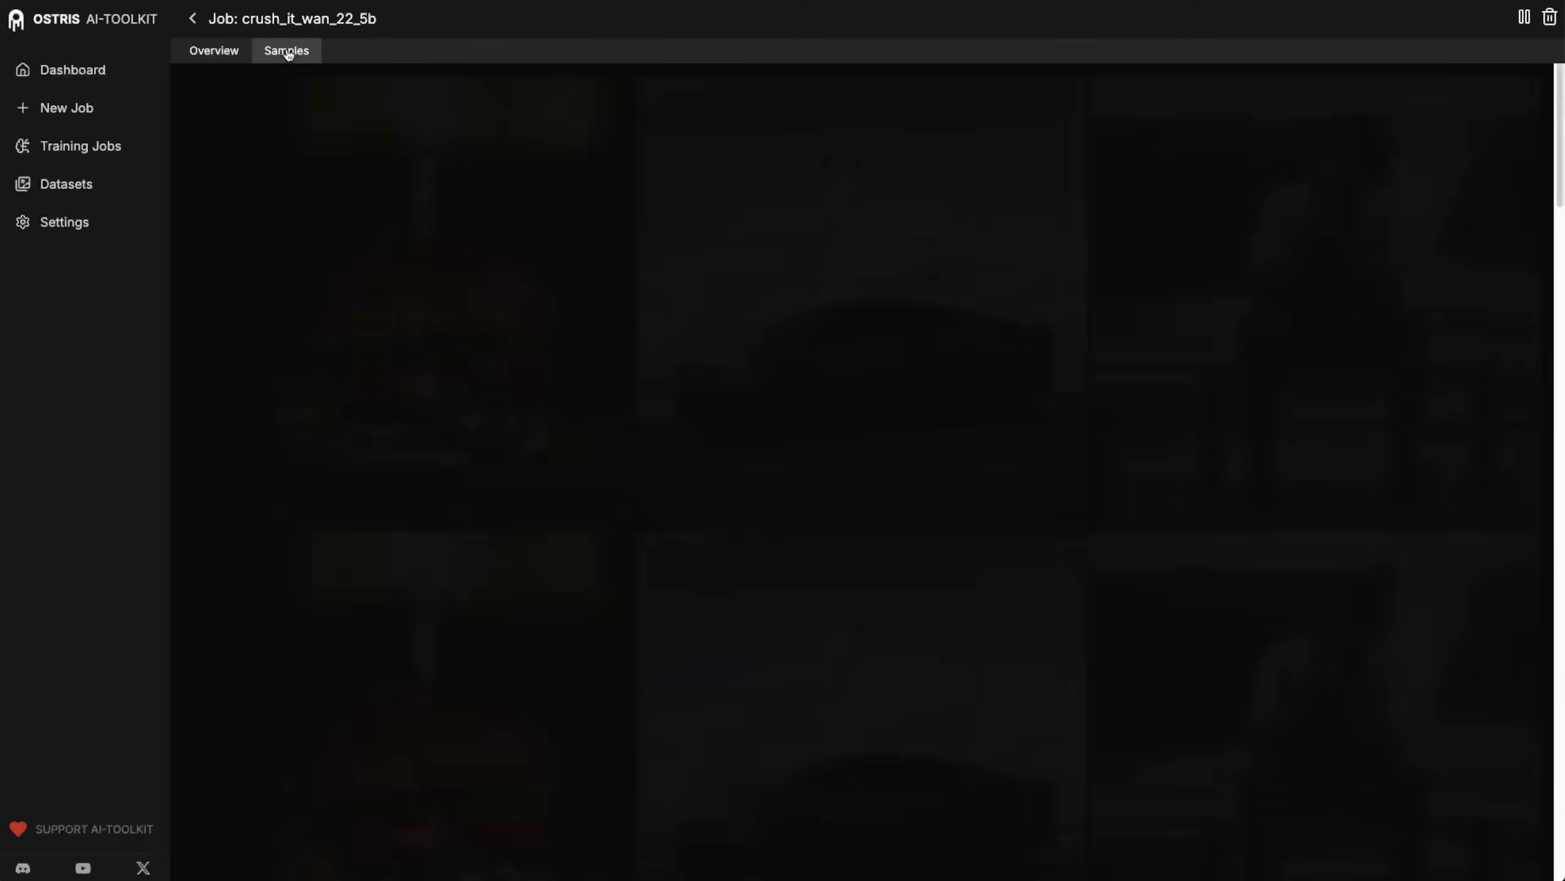
pyautogui.scroll(-3, 462, 262)
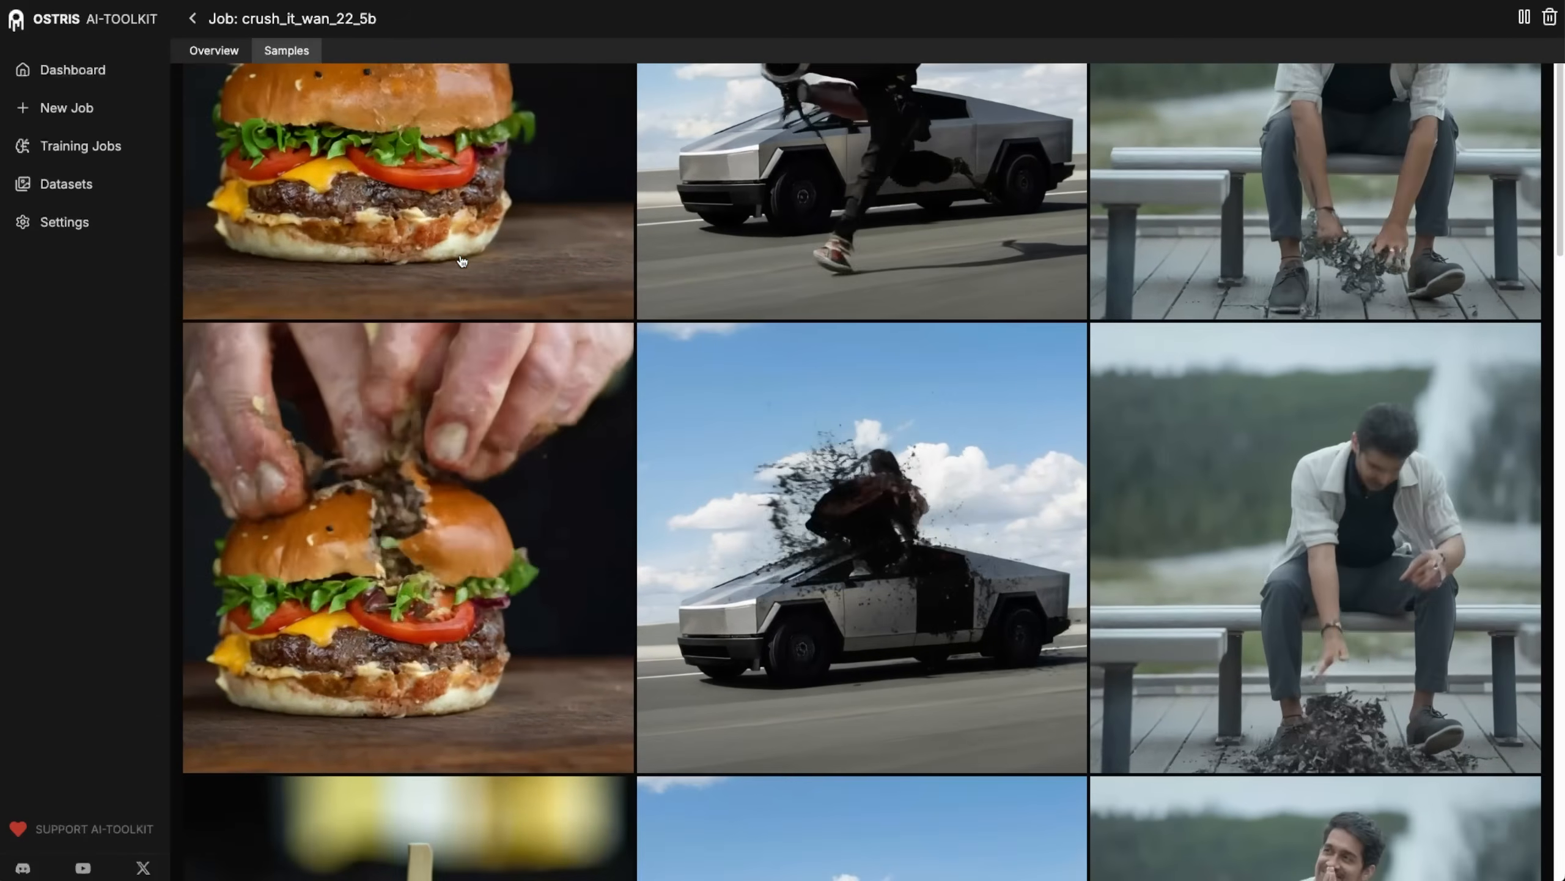
pyautogui.scroll(-10, 462, 262)
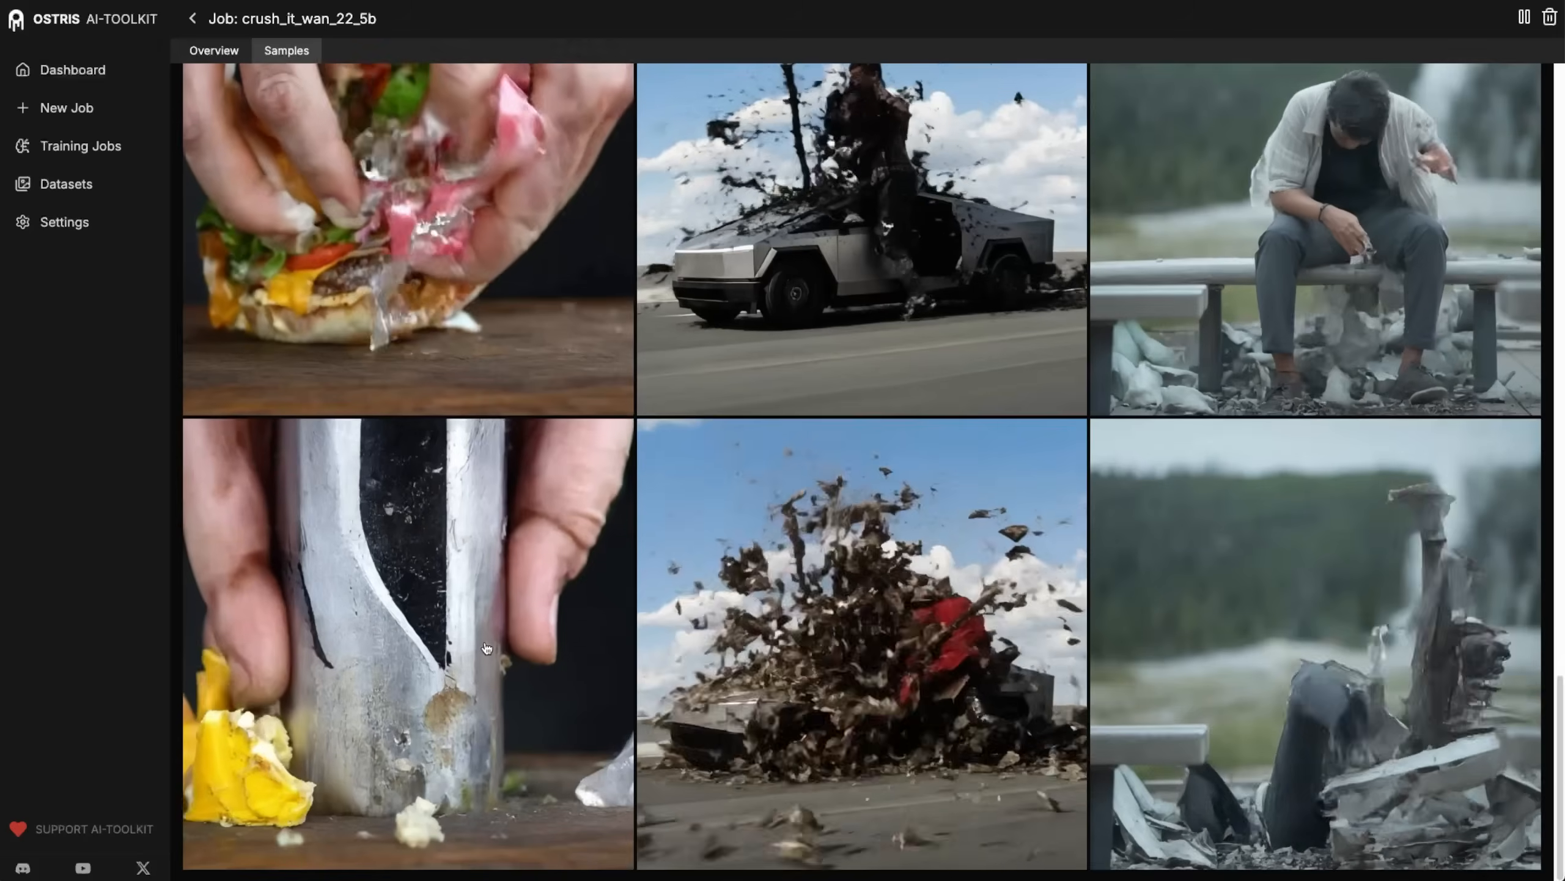
pyautogui.click(484, 641)
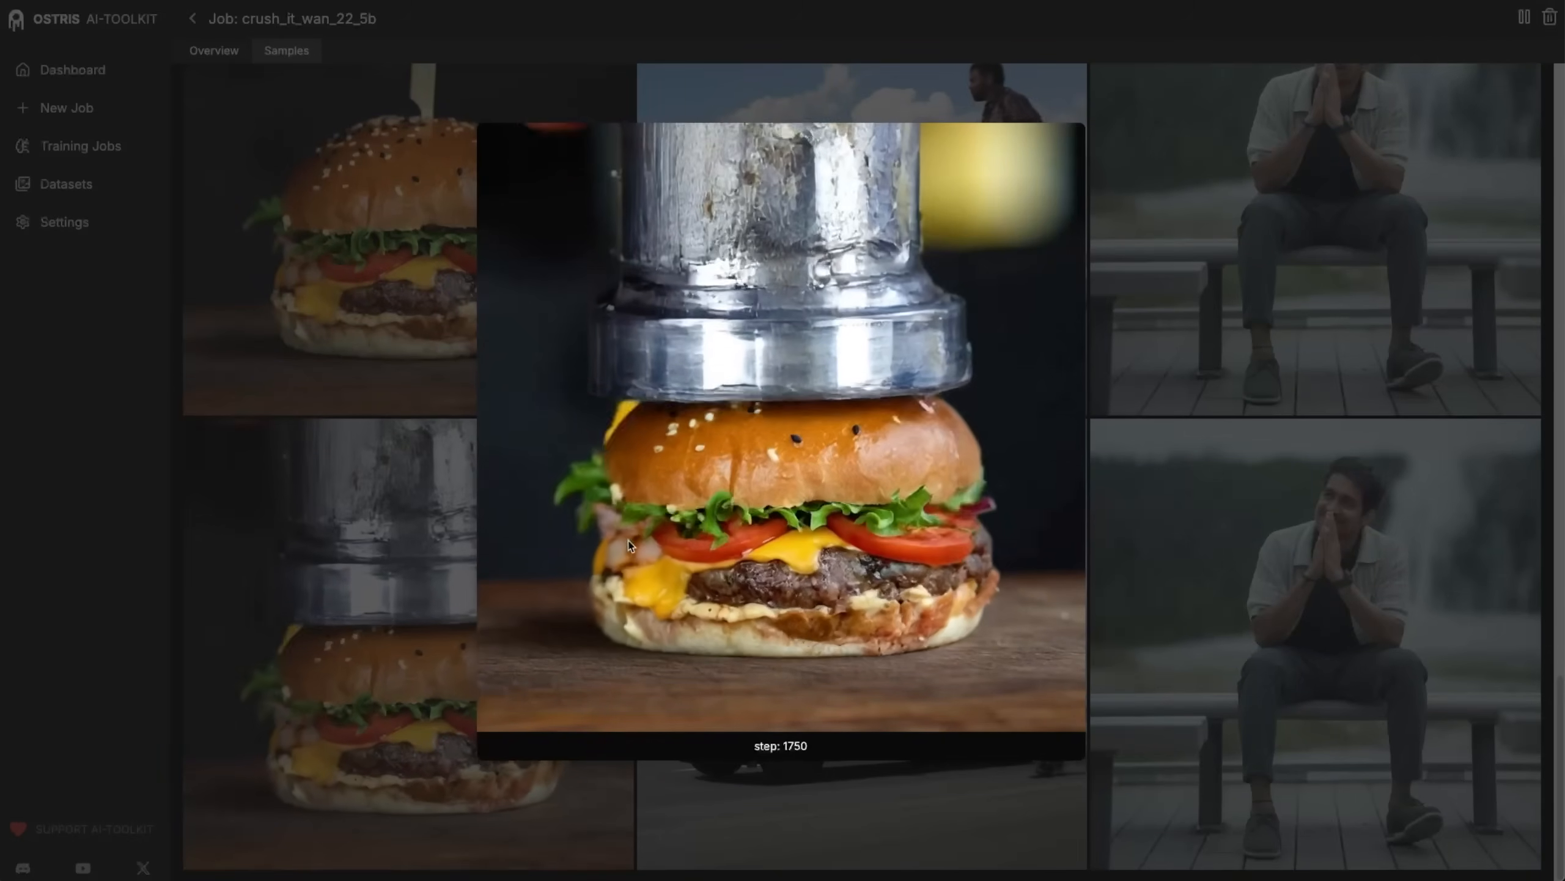
pyautogui.click(1206, 595)
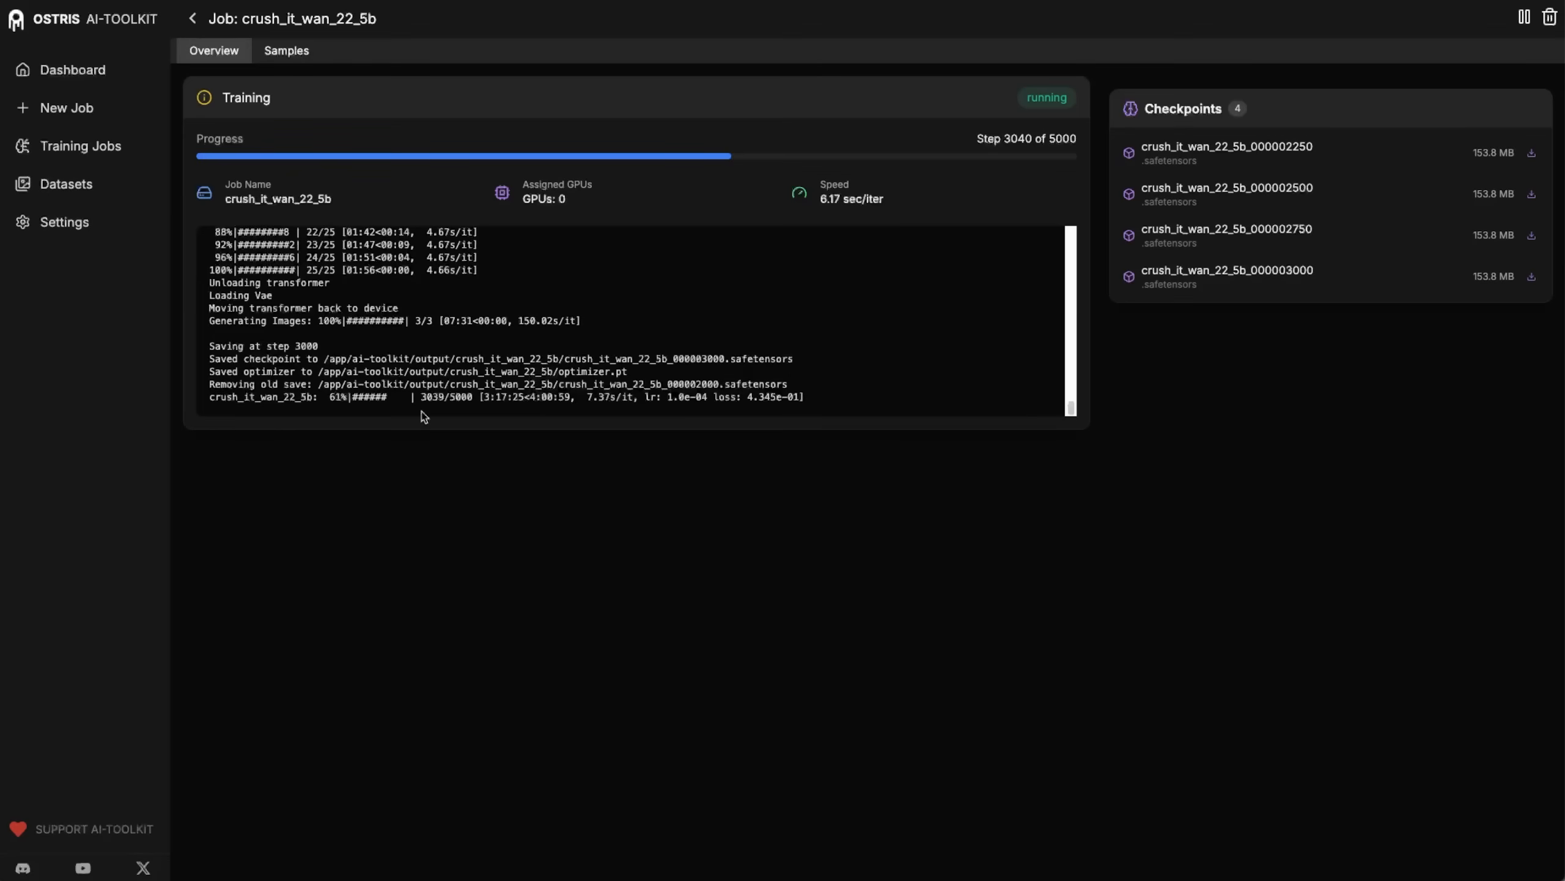
# Compare the hamburger, Cybertruck and seated man samples across training progress up to step 3000.
pyautogui.click(287, 52)
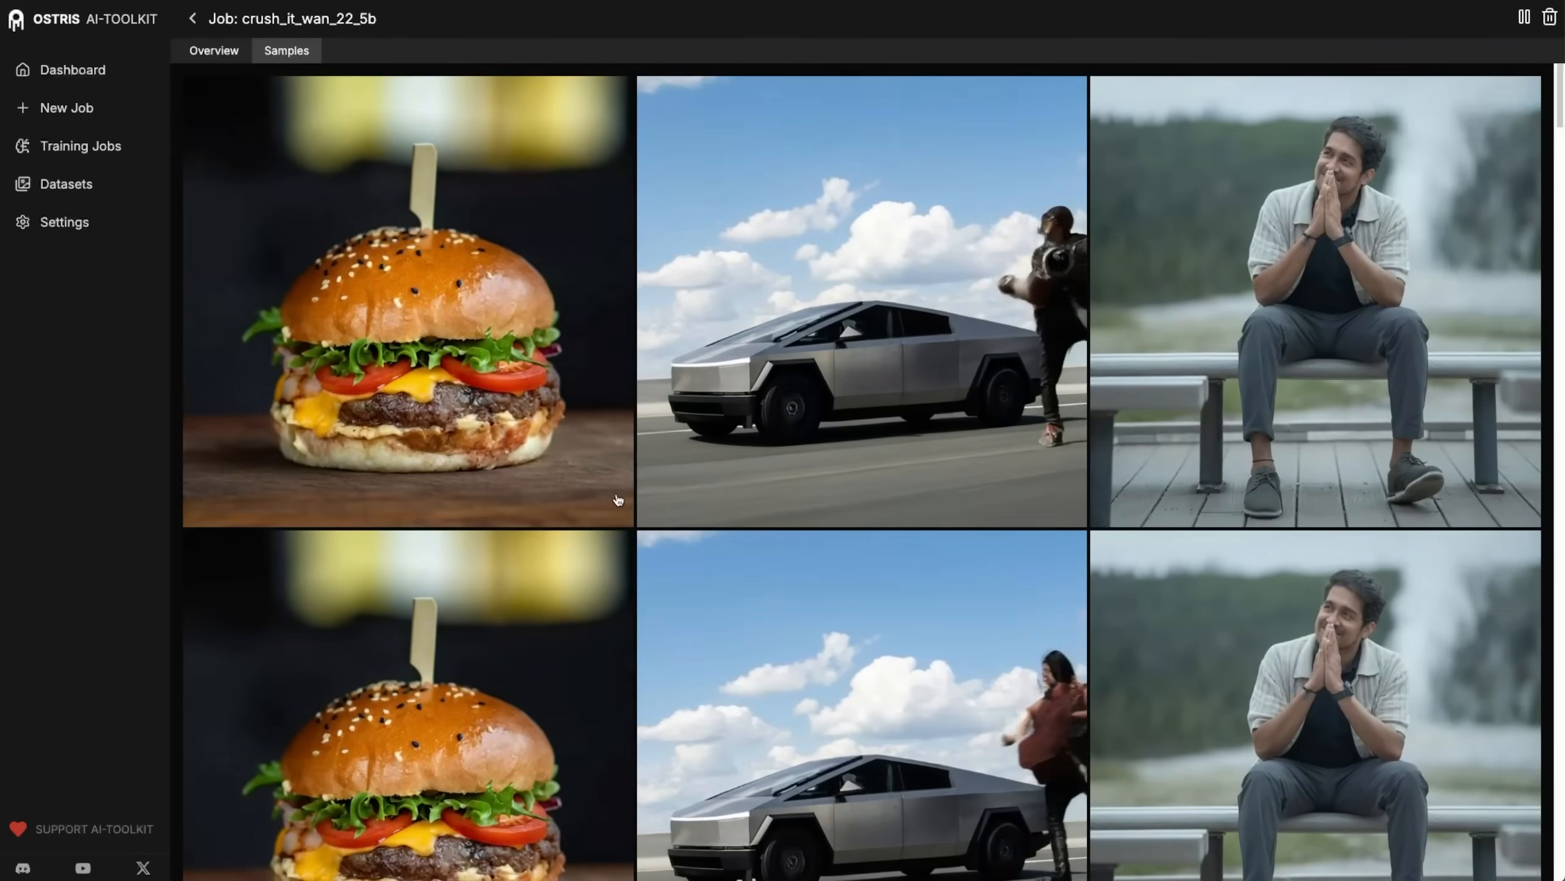
pyautogui.scroll(-2, 625, 518)
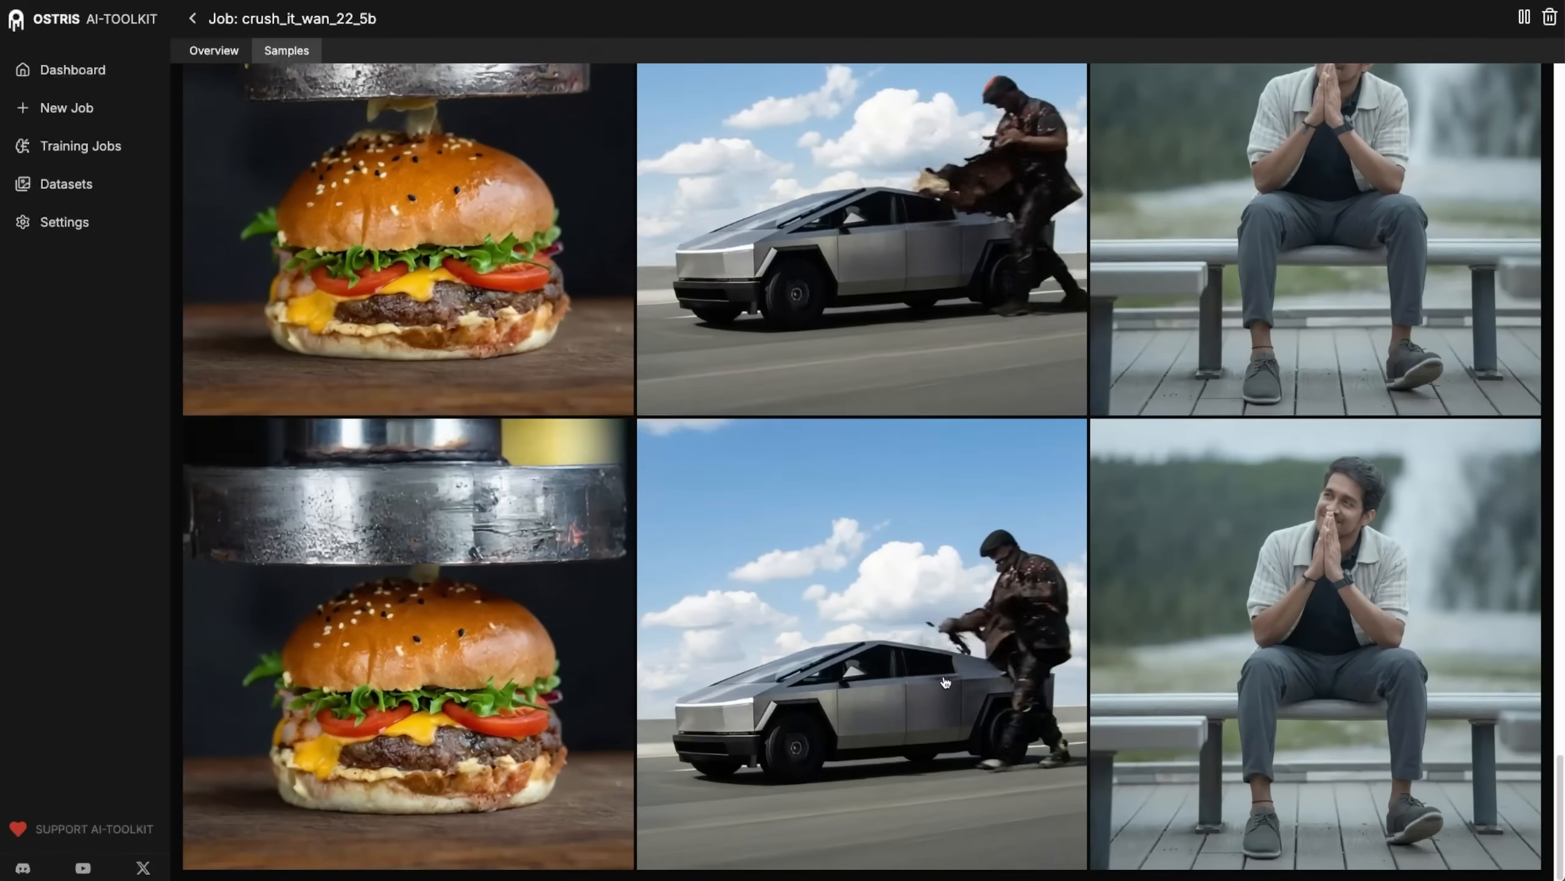
pyautogui.scroll(2, 641, 607)
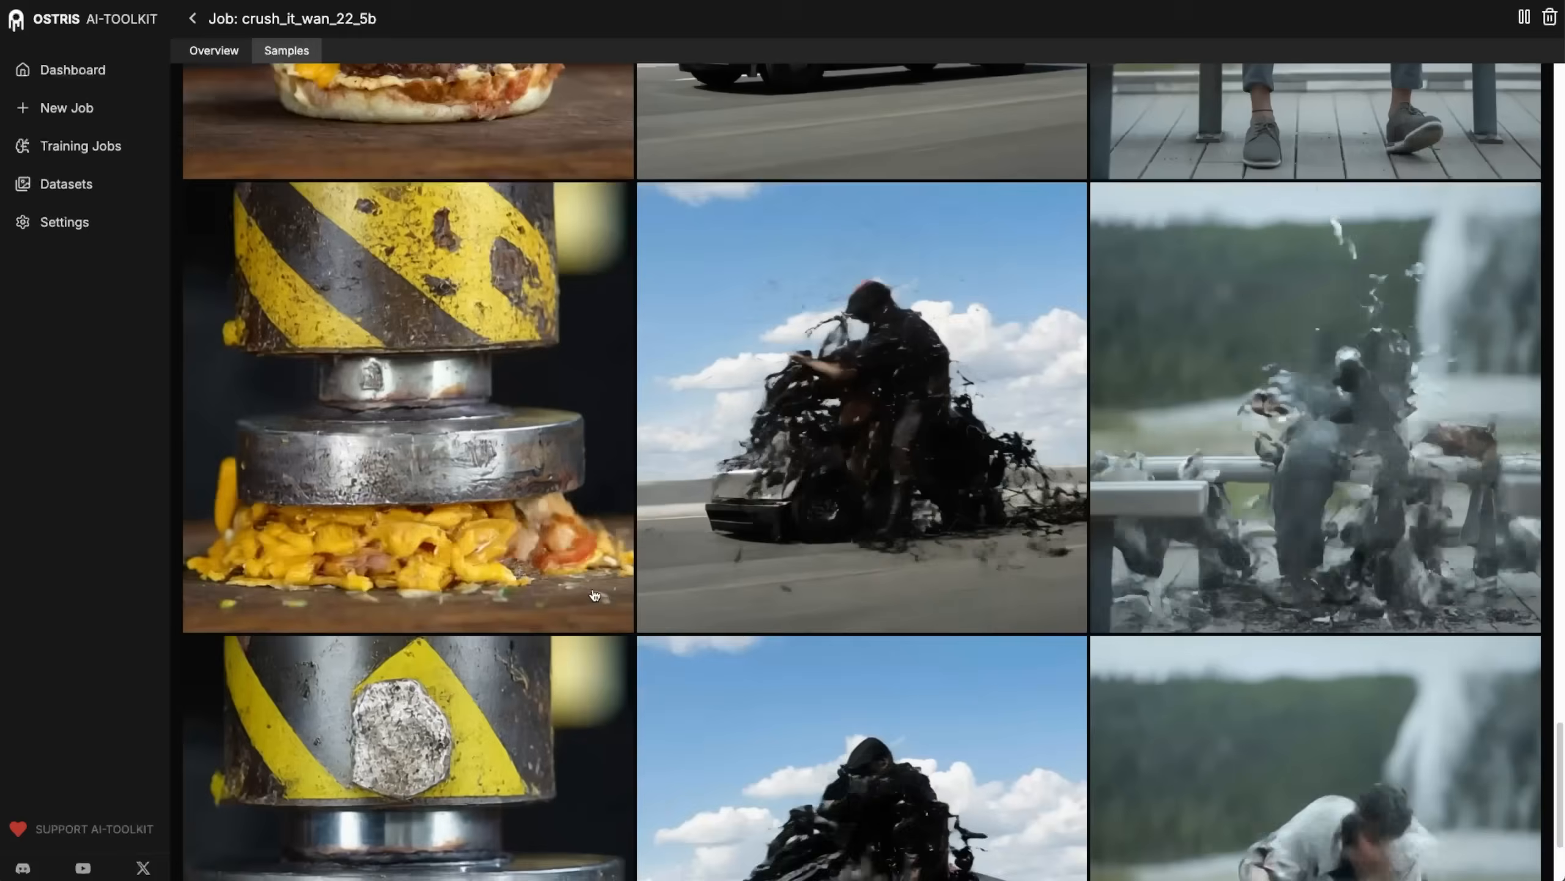
pyautogui.scroll(5, 593, 594)
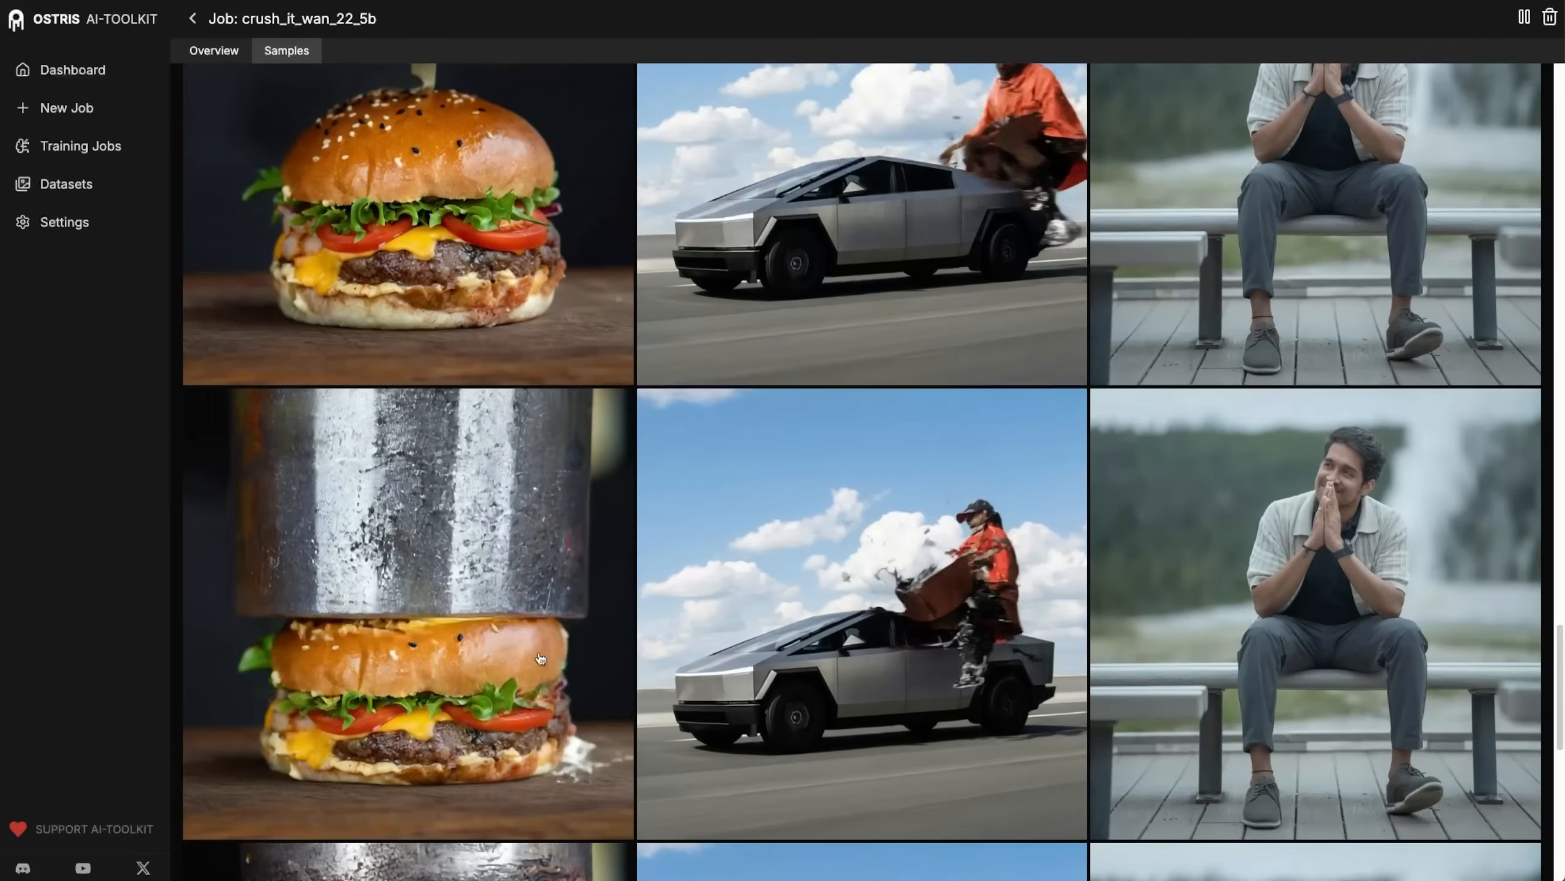
pyautogui.scroll(8, 432, 549)
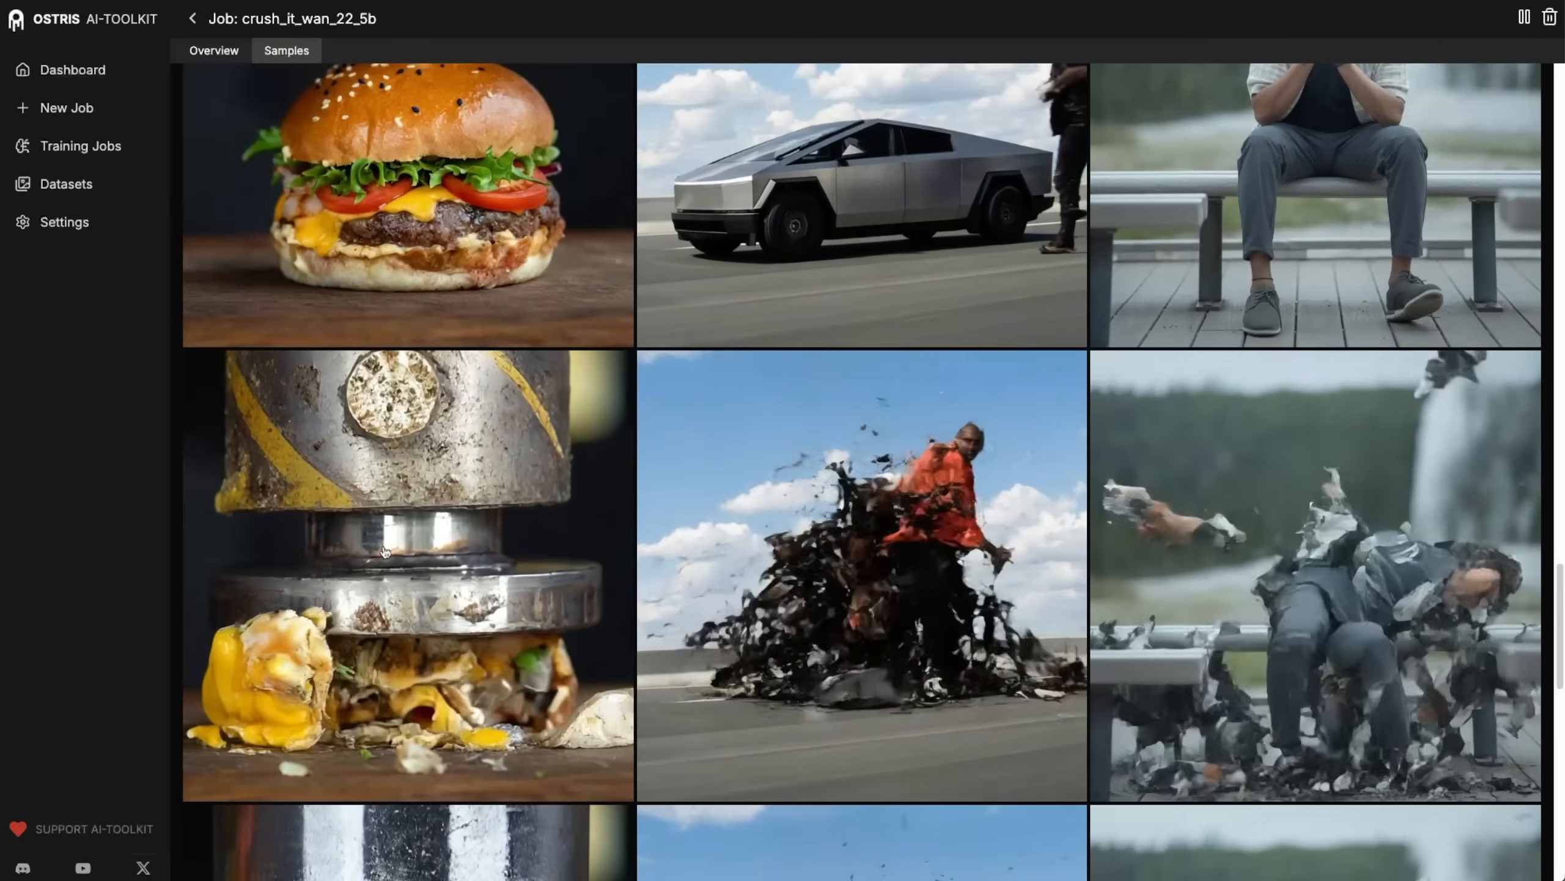
pyautogui.scroll(12, 387, 558)
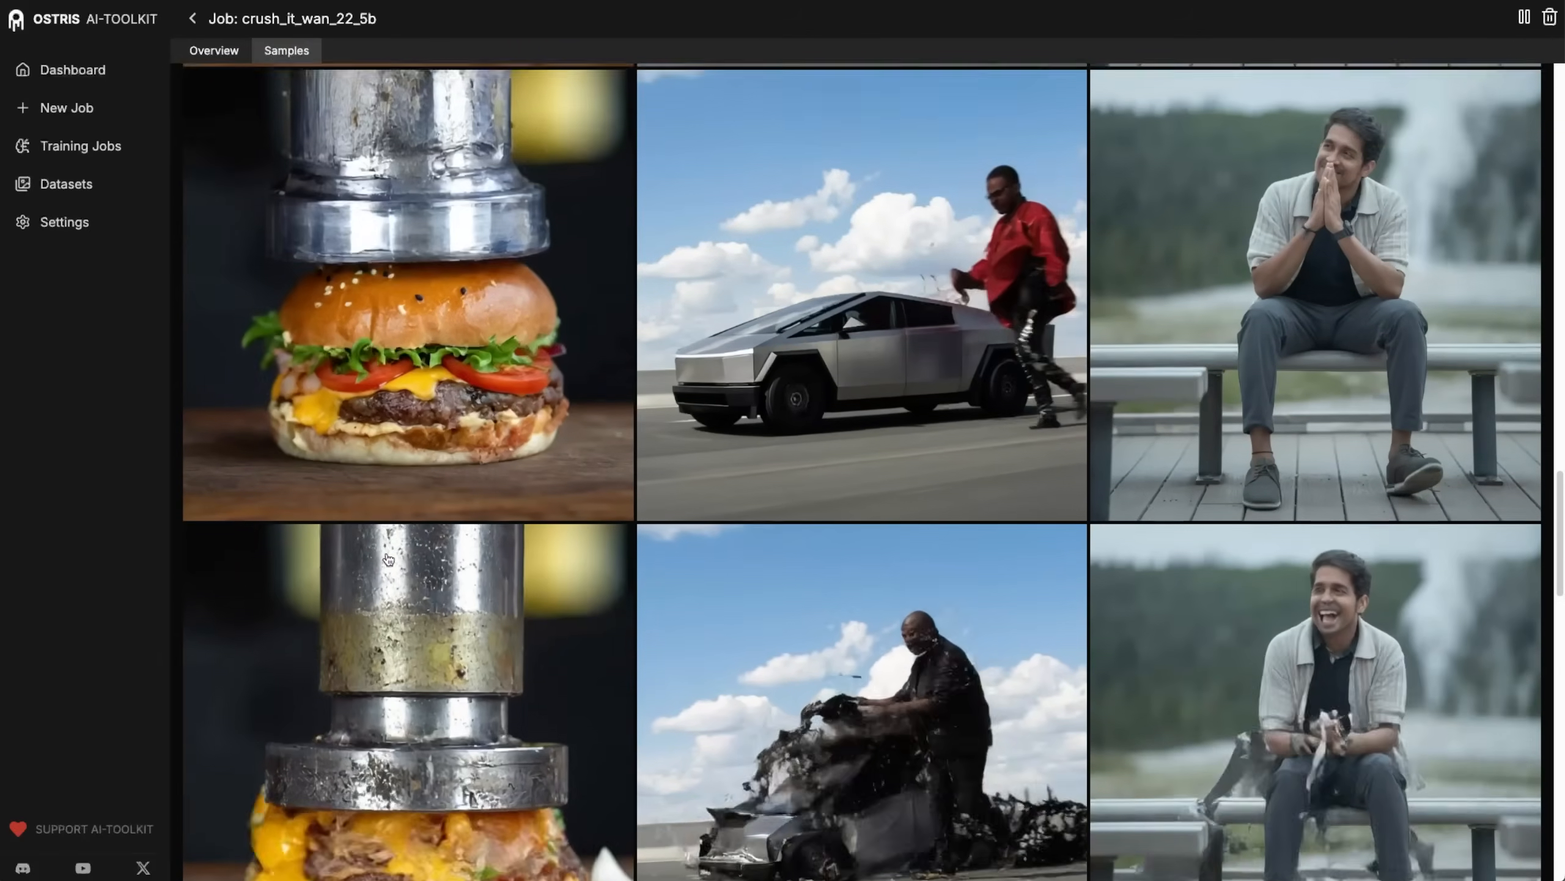
pyautogui.scroll(4, 389, 559)
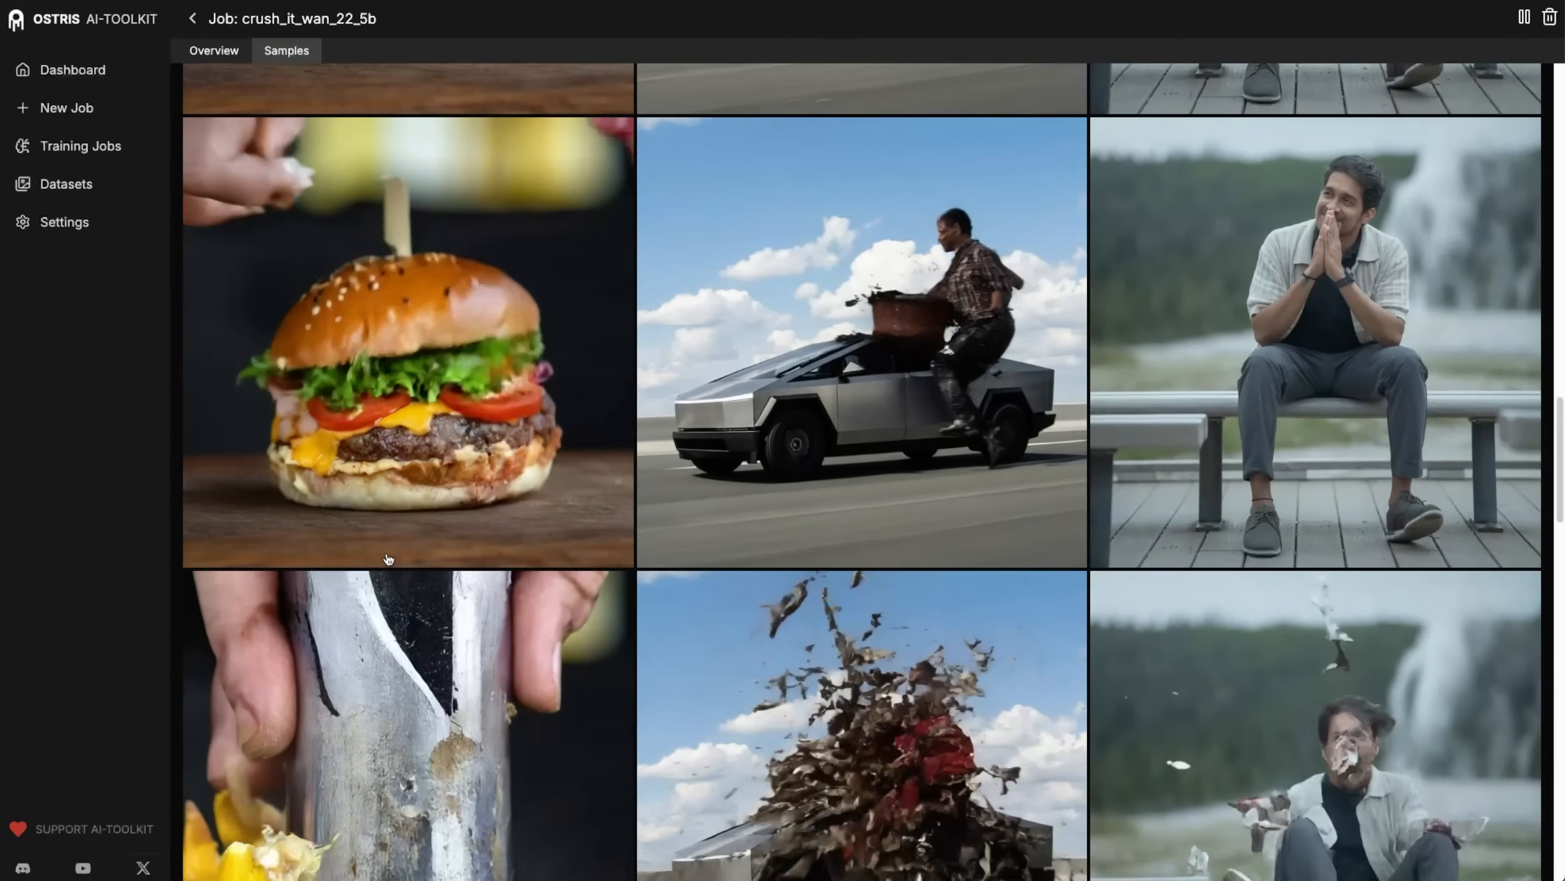
pyautogui.scroll(6, 889, 598)
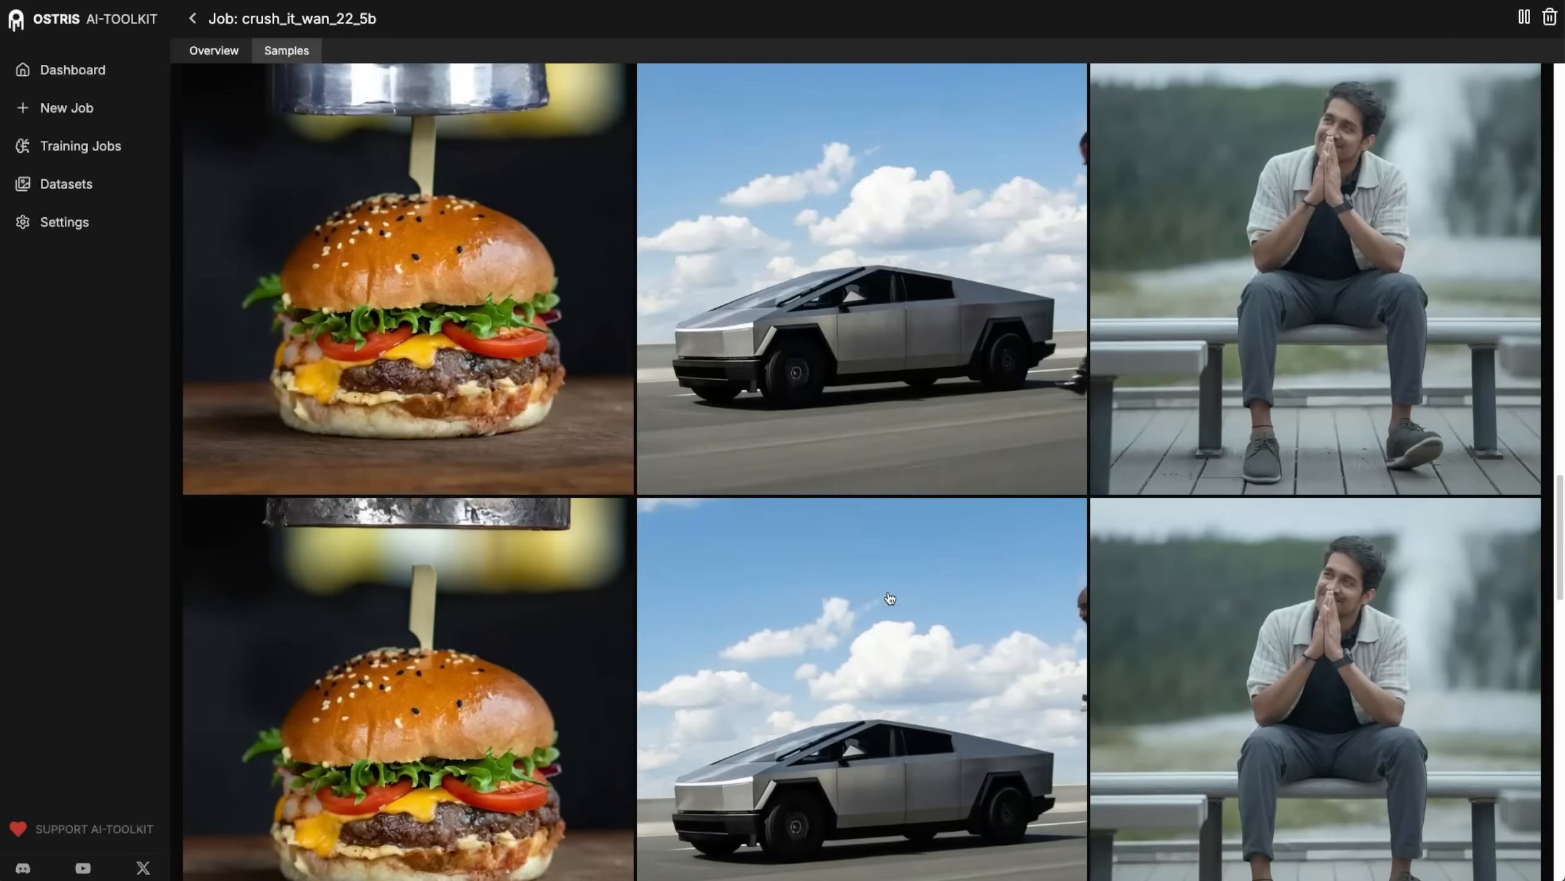
pyautogui.scroll(-1, 889, 598)
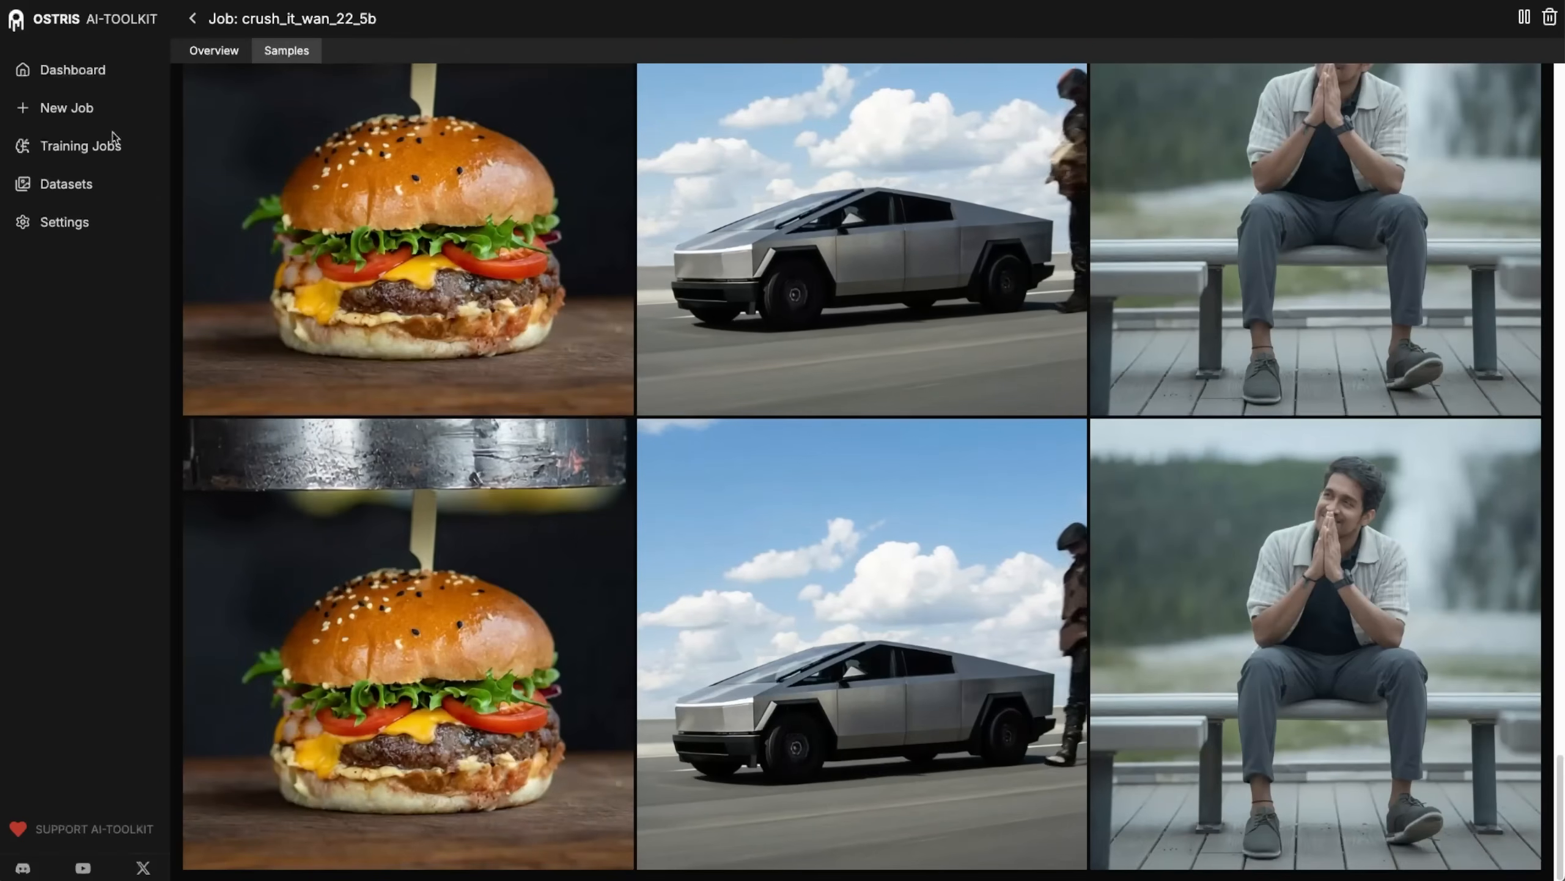
# Open the datasets page separately and look through all the video clips in the mystery dataset.
pyautogui.rightClick(80, 184)
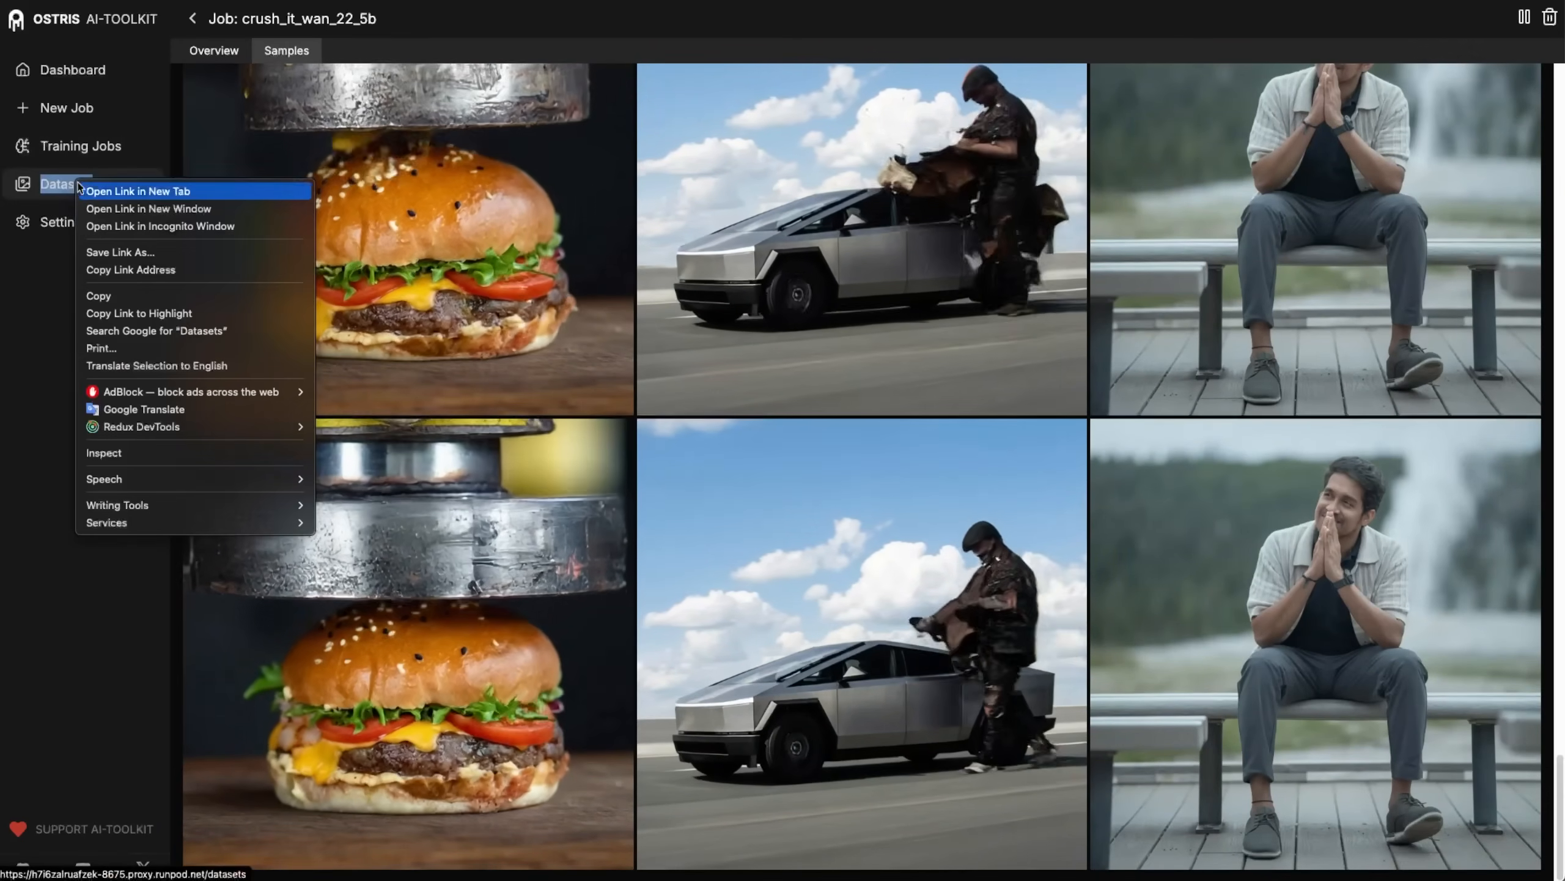
pyautogui.press('Escape')
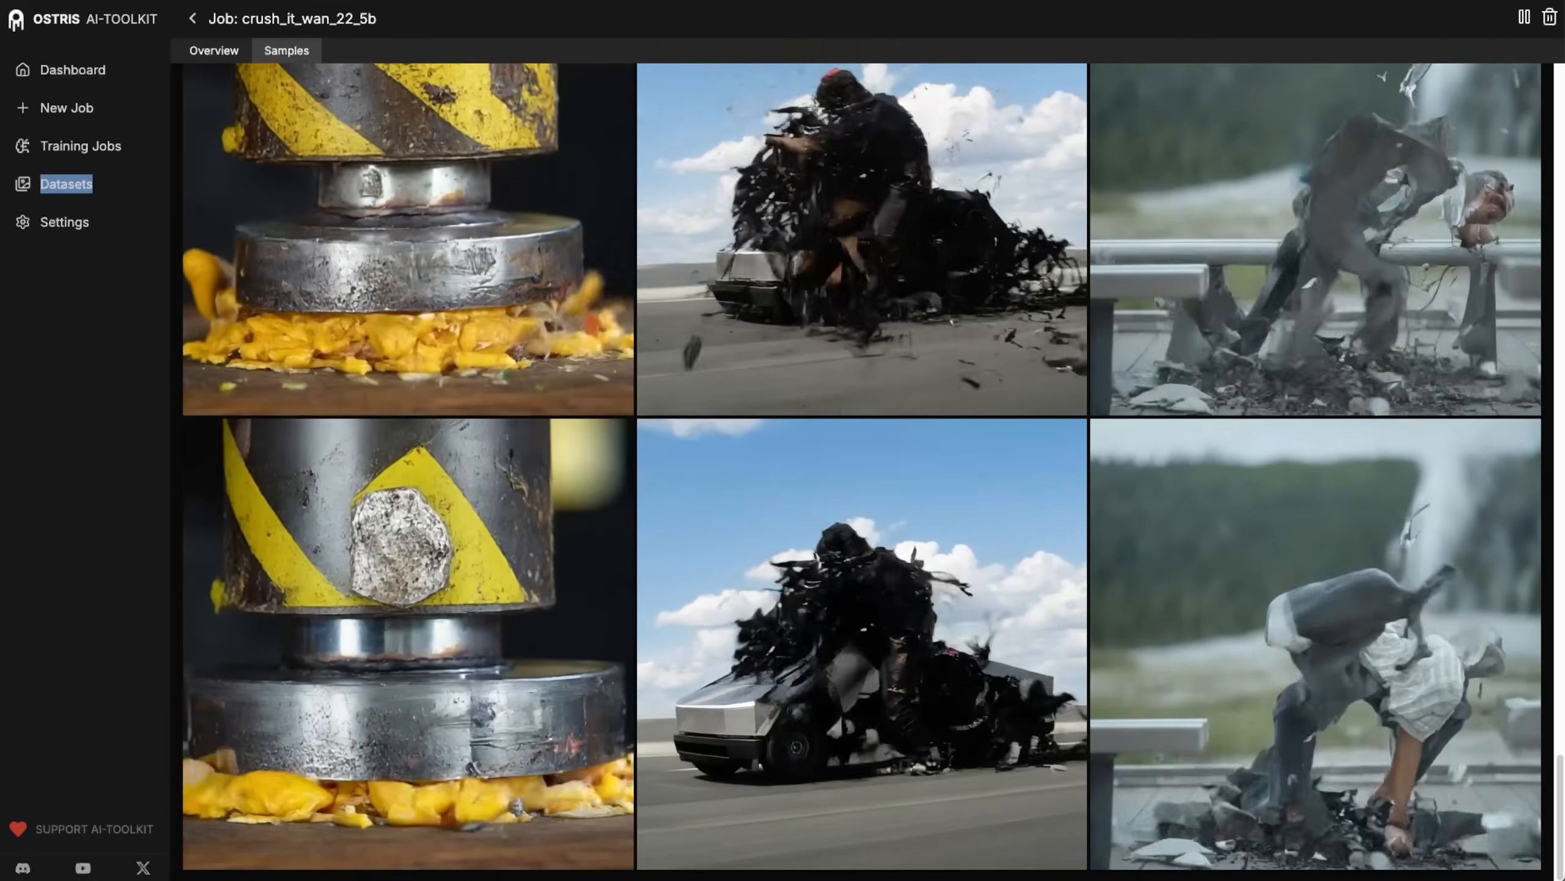
pyautogui.hotkey('ctrl', 'Tab')
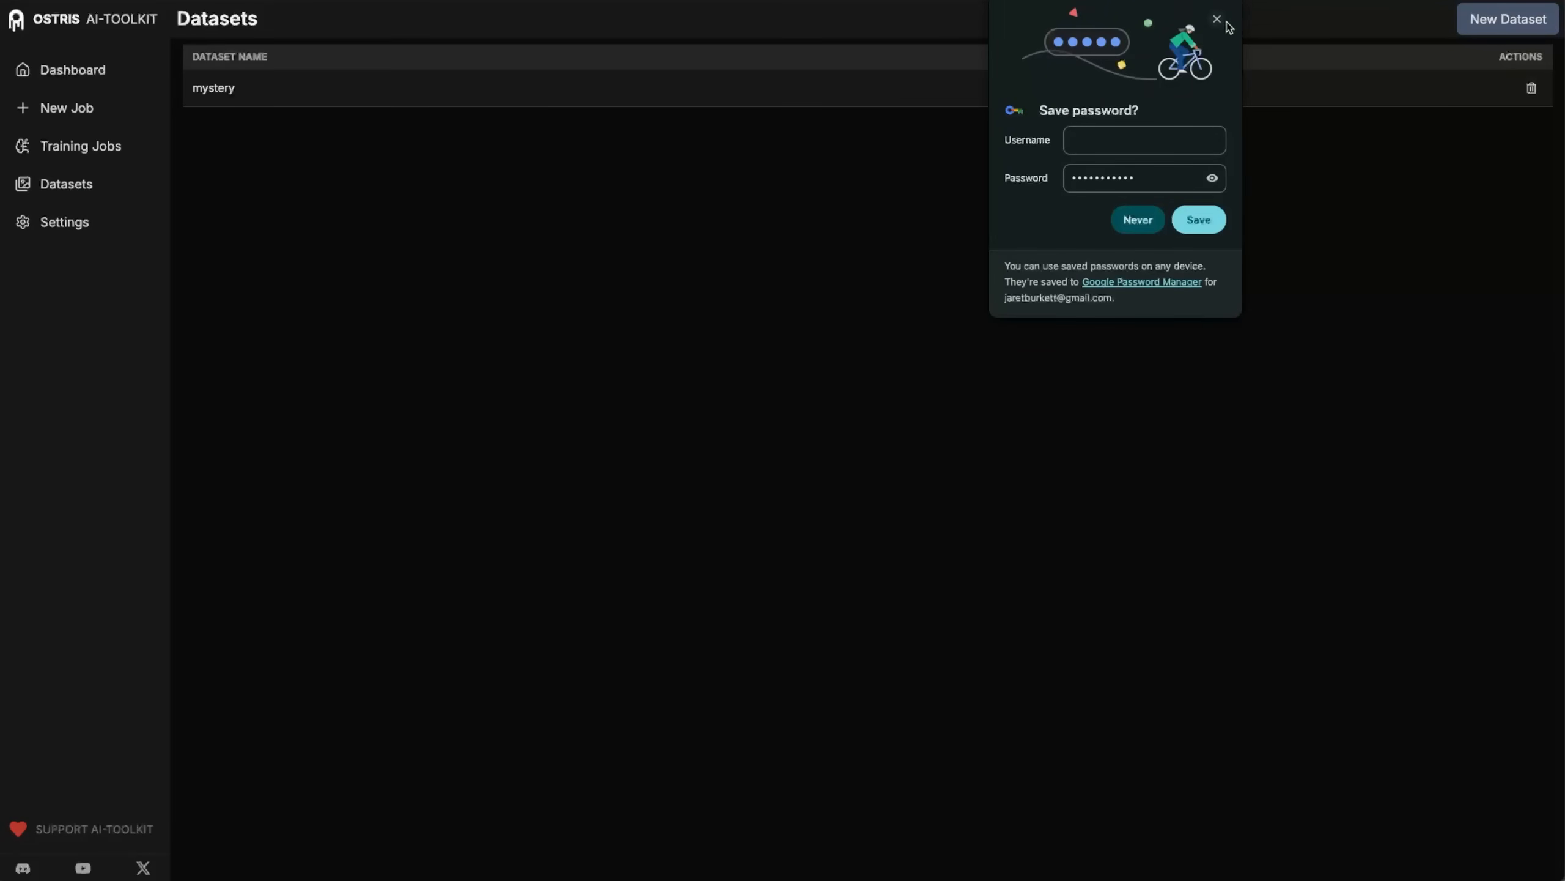
pyautogui.click(1218, 19)
pyautogui.click(214, 89)
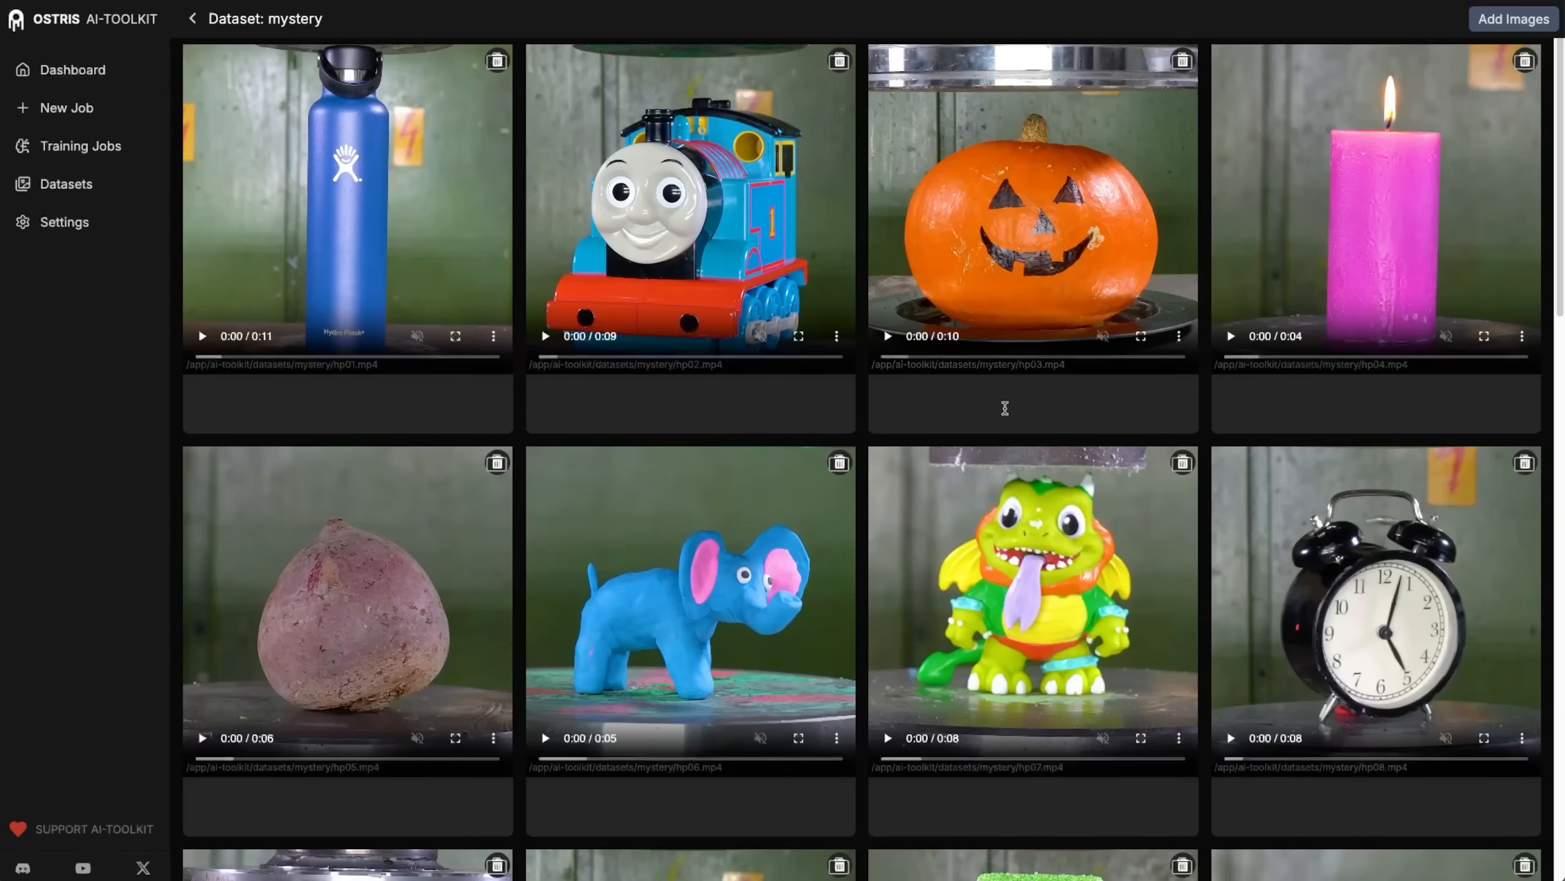
pyautogui.scroll(-15, 1016, 334)
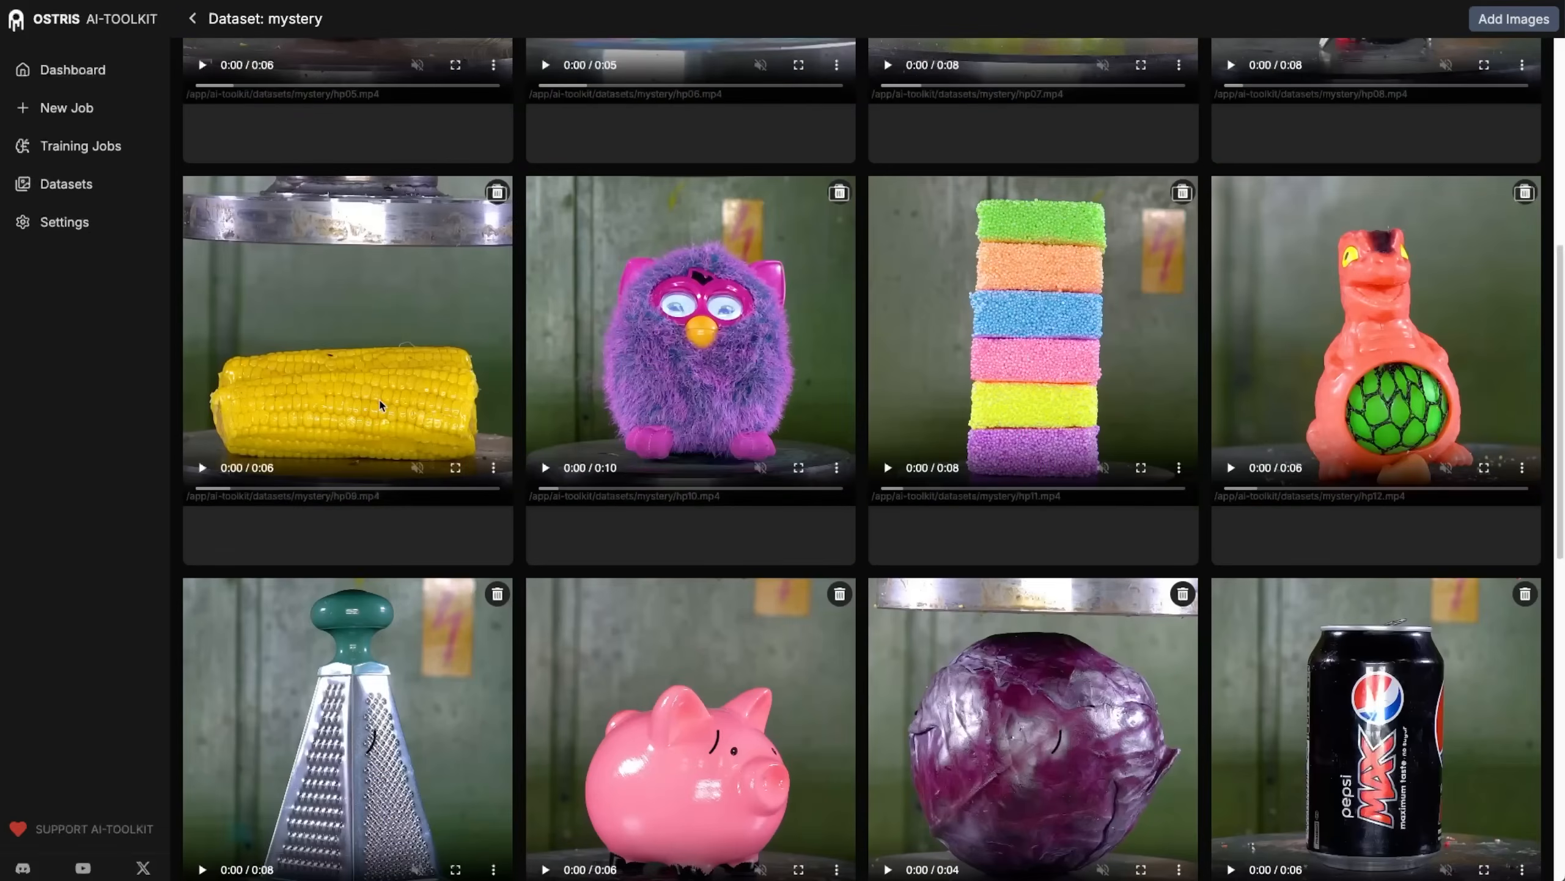
pyautogui.scroll(-5, 711, 572)
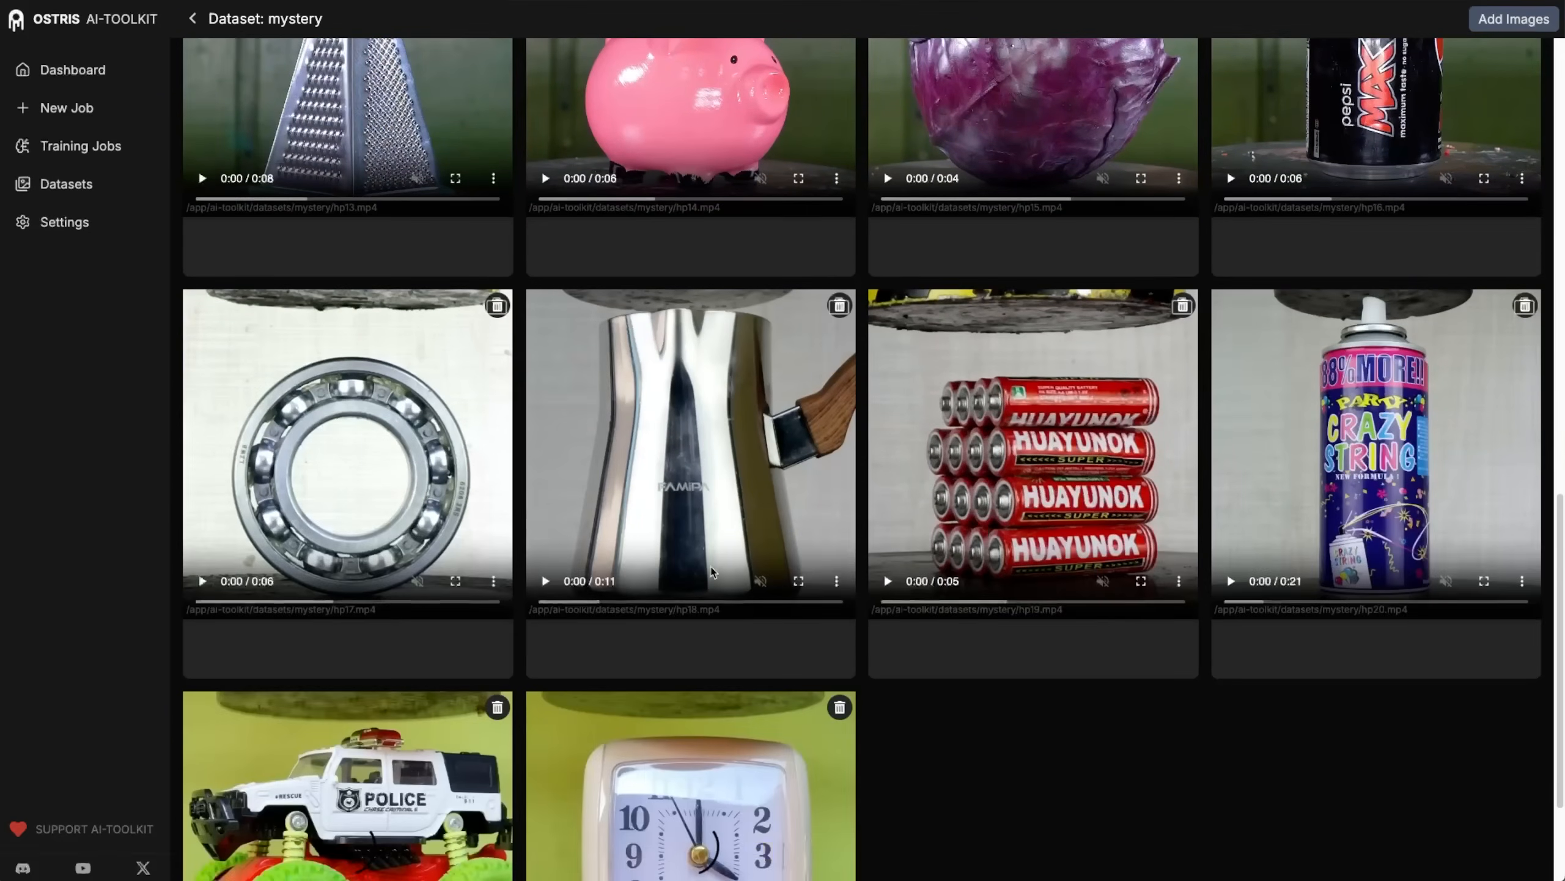
pyautogui.scroll(-3, 586, 605)
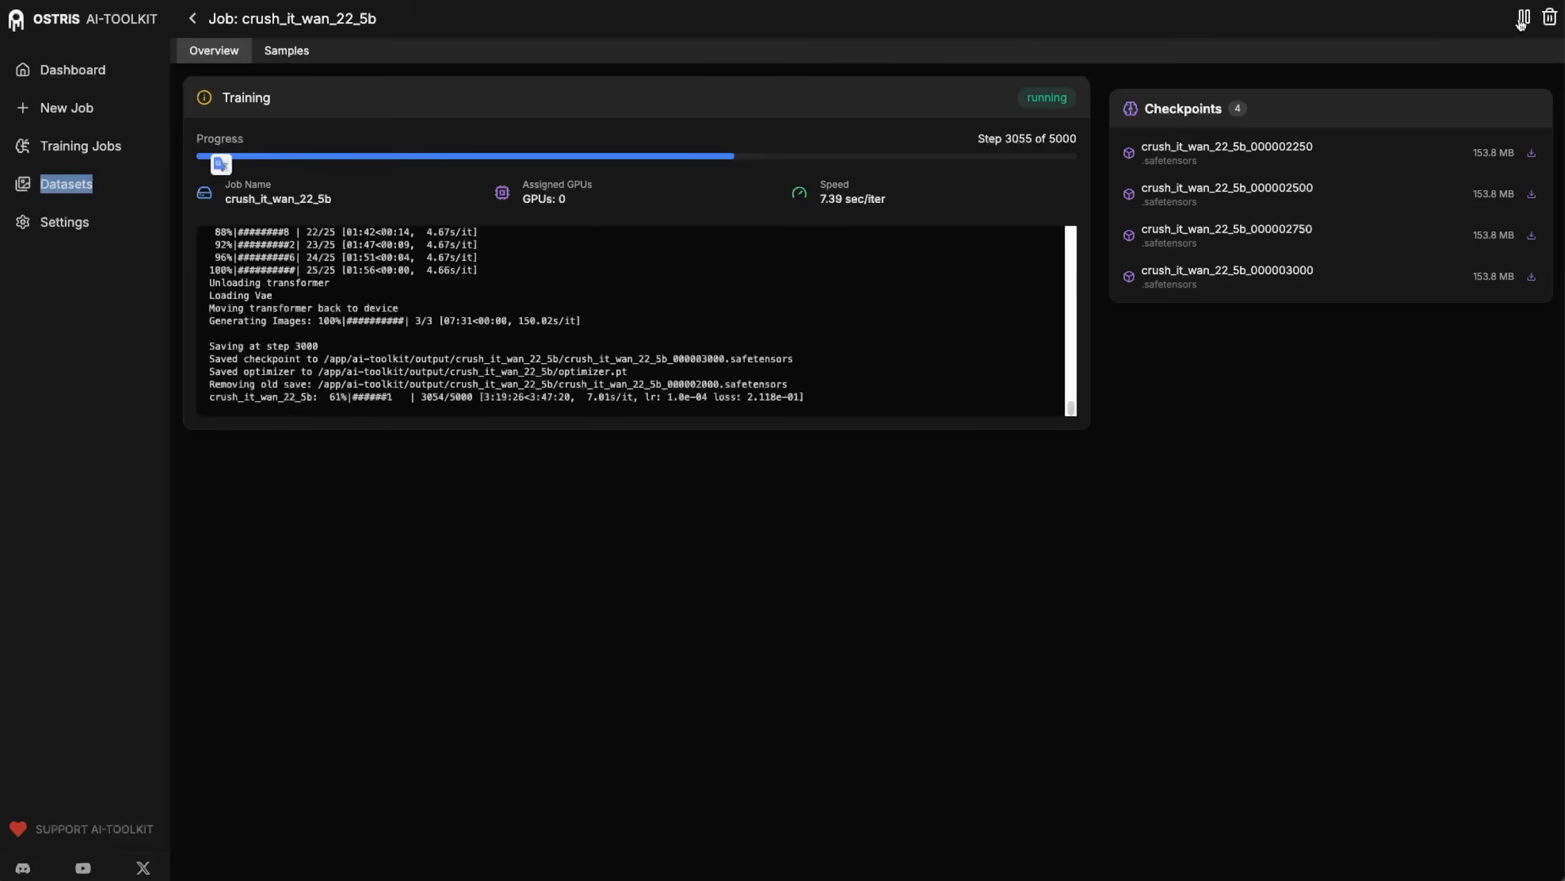
# Stop the running crush_it_wan_22_5b training job.
pyautogui.click(1523, 18)
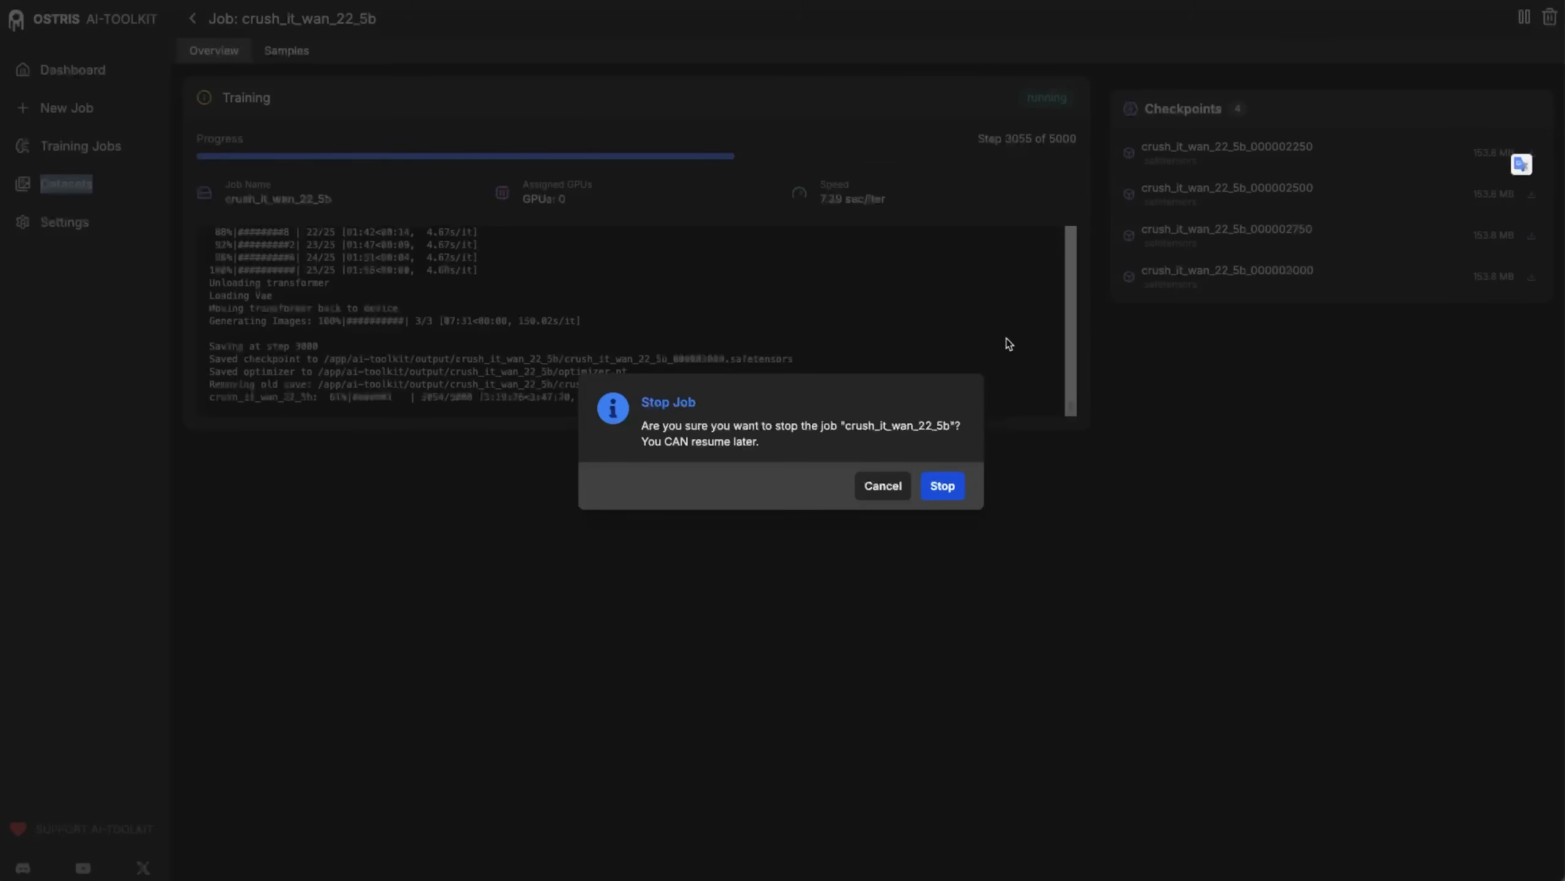
pyautogui.click(943, 486)
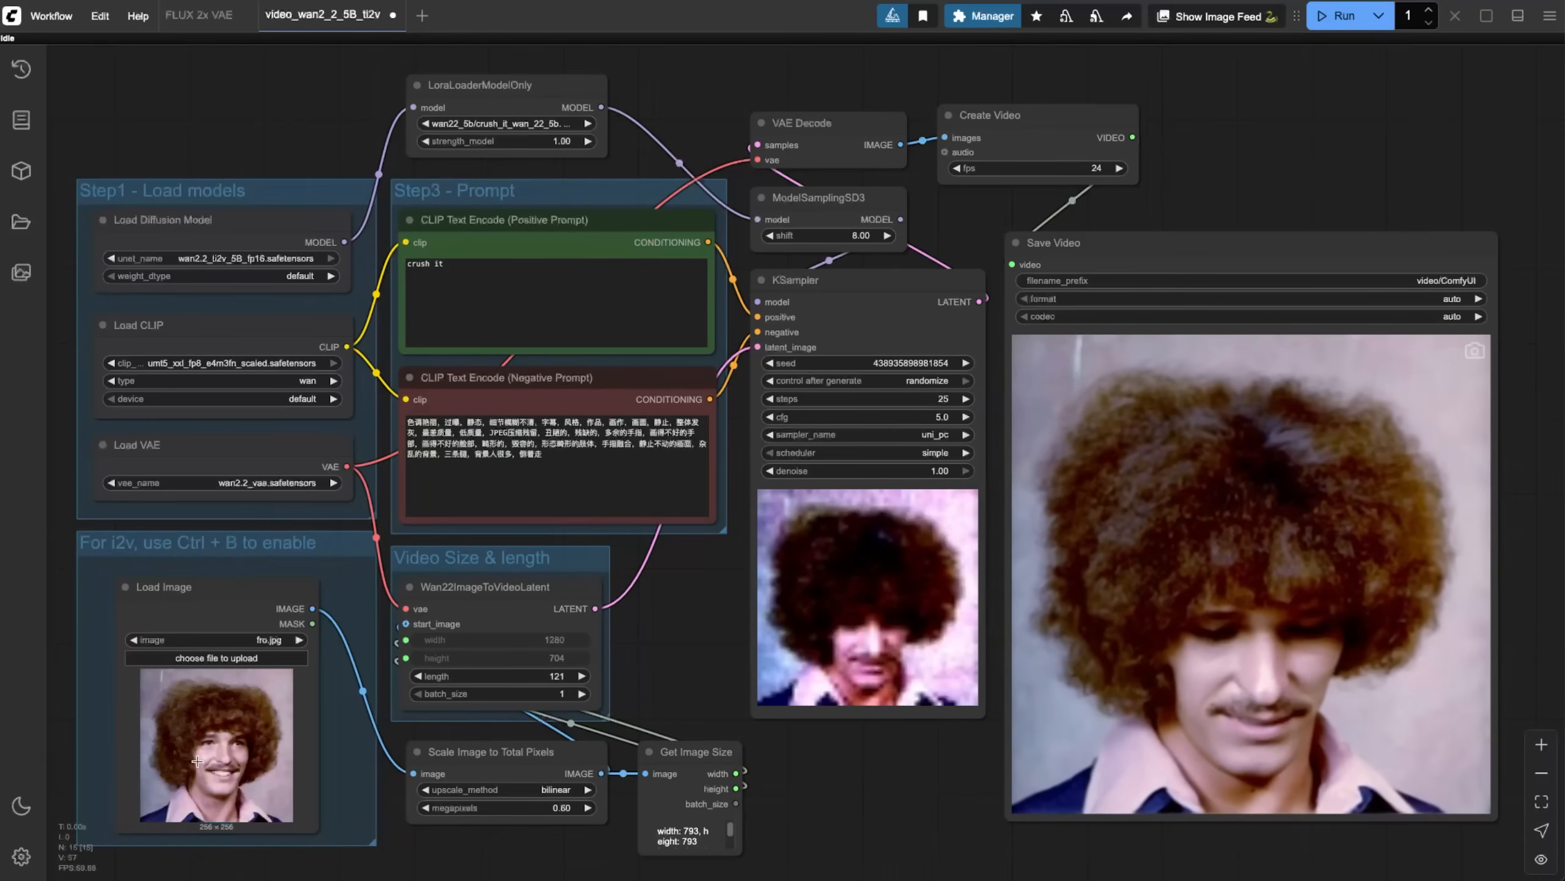
# In ComfyUI, load the bananas photo as the start image and generate the "crush it" video with the LoRA workflow.
pyautogui.hotkey('ctrl', 'v')
pyautogui.moveTo(1249, 473)
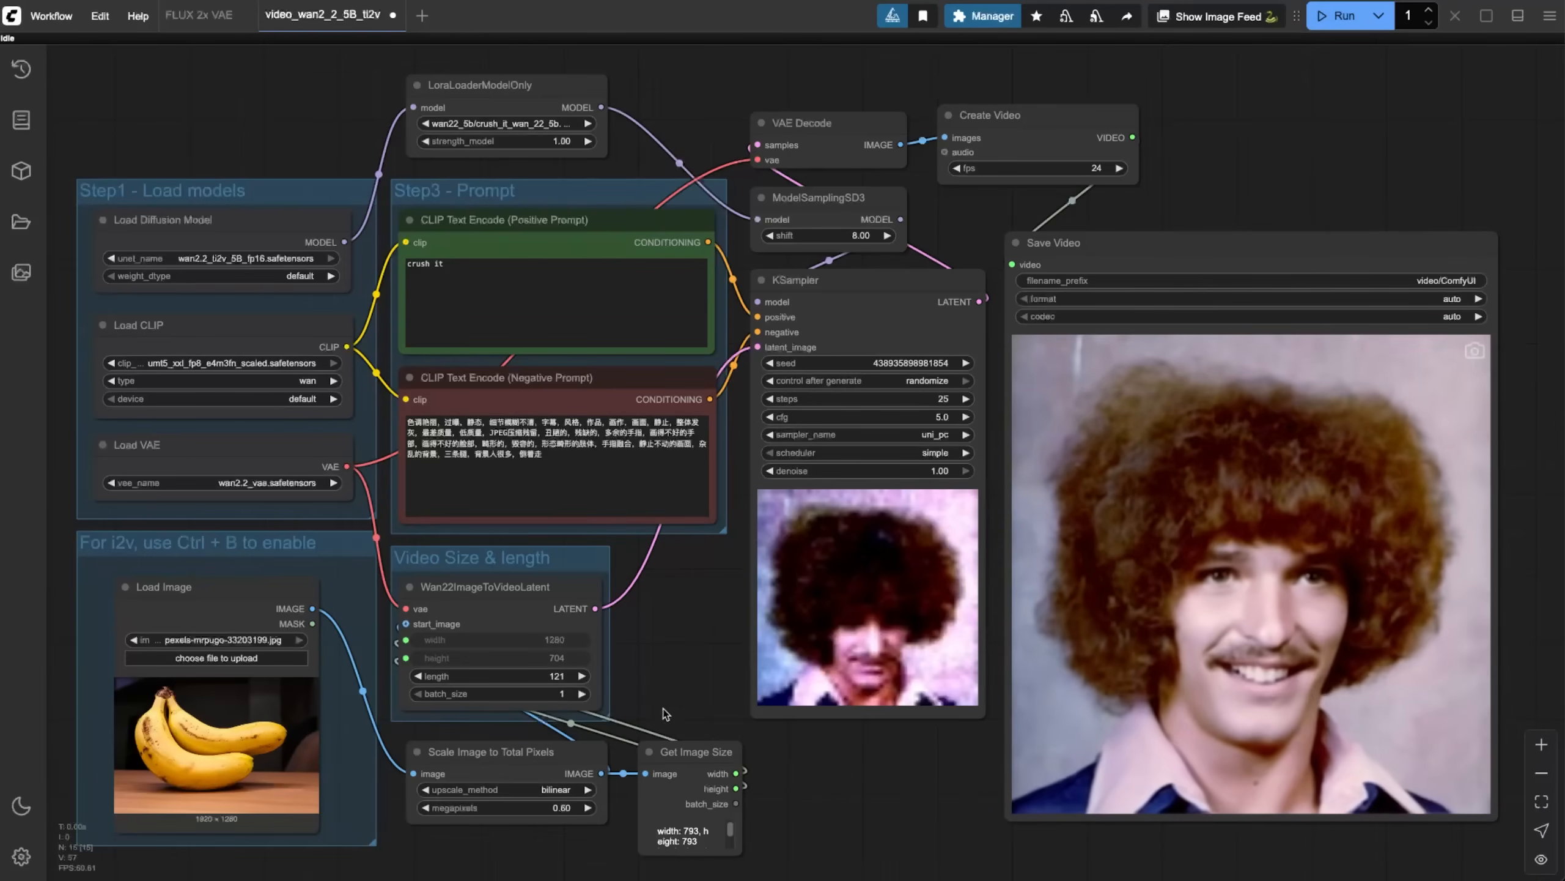
pyautogui.click(1338, 15)
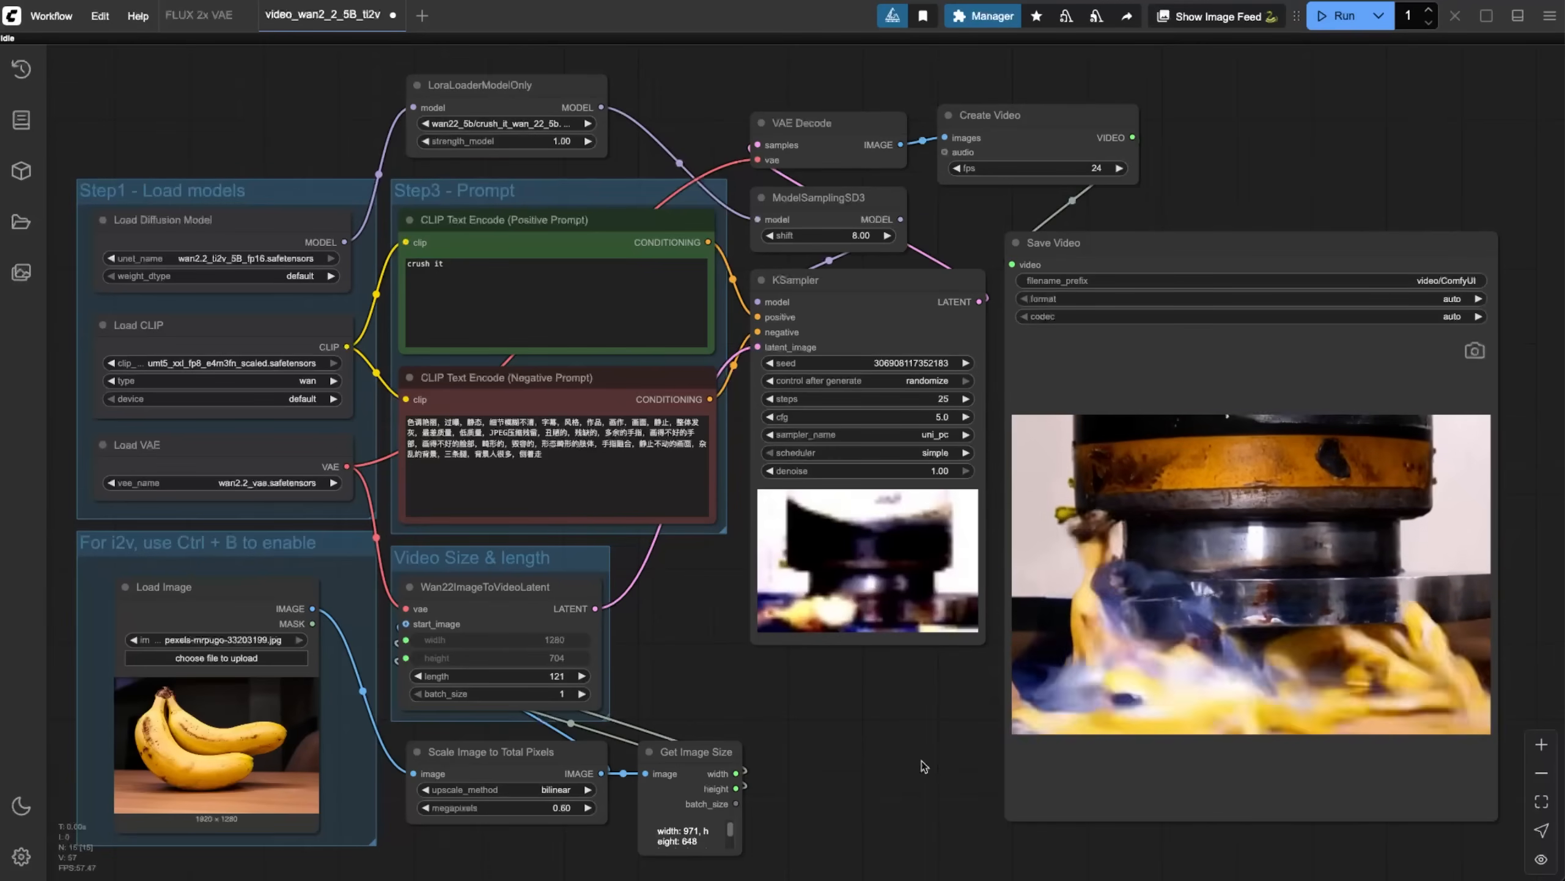
pyautogui.moveTo(1401, 604)
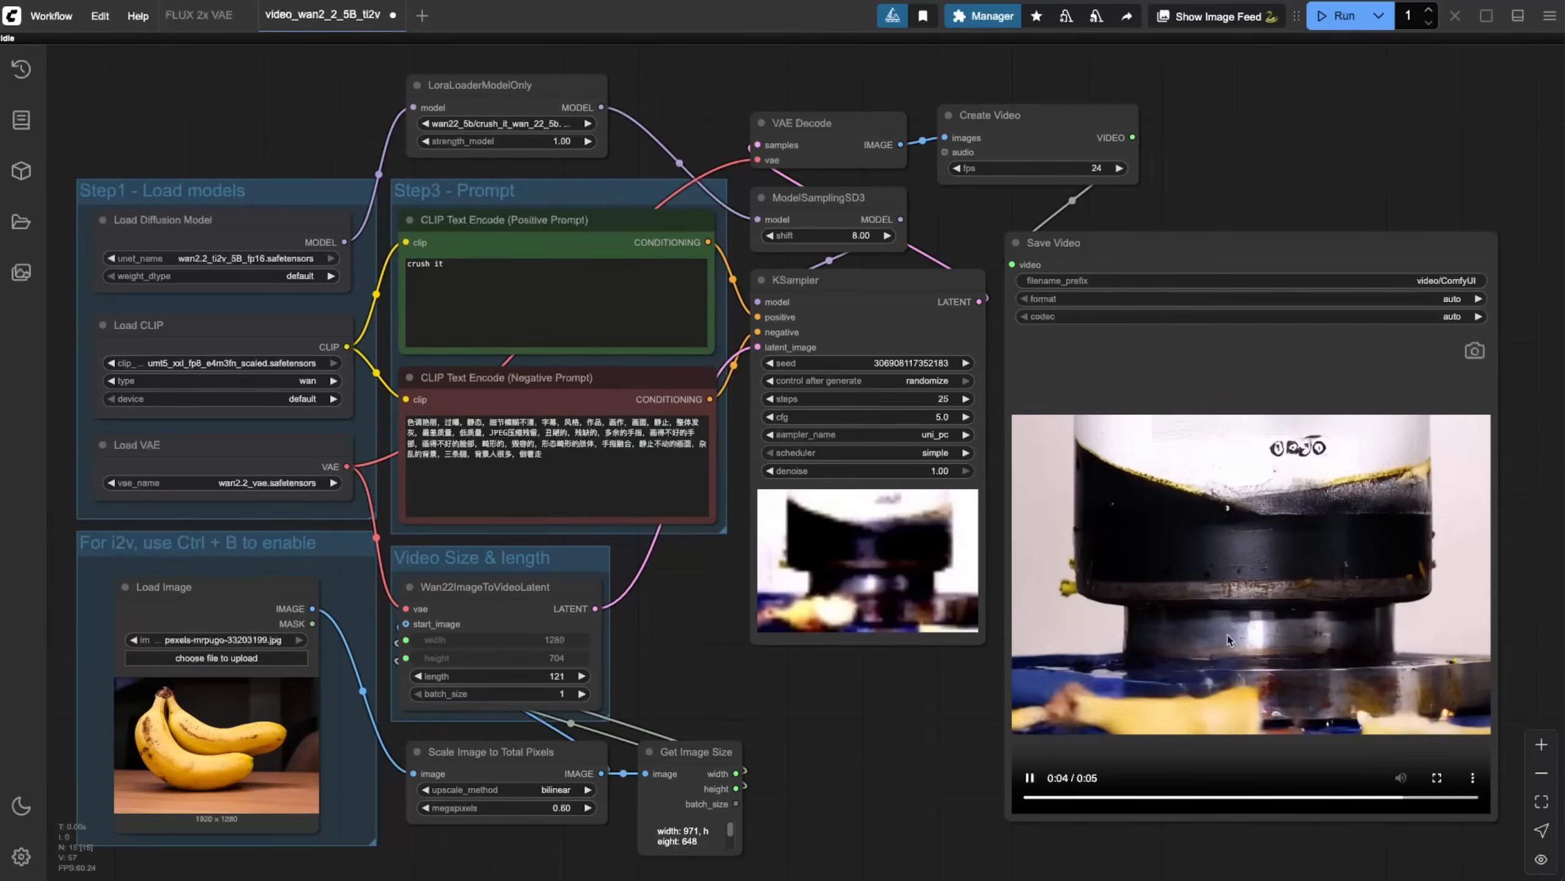
# Replace the start image with the photo of the iced drink in a glass and run the workflow.
pyautogui.moveTo(388, 875); pyautogui.dragTo(249, 673)
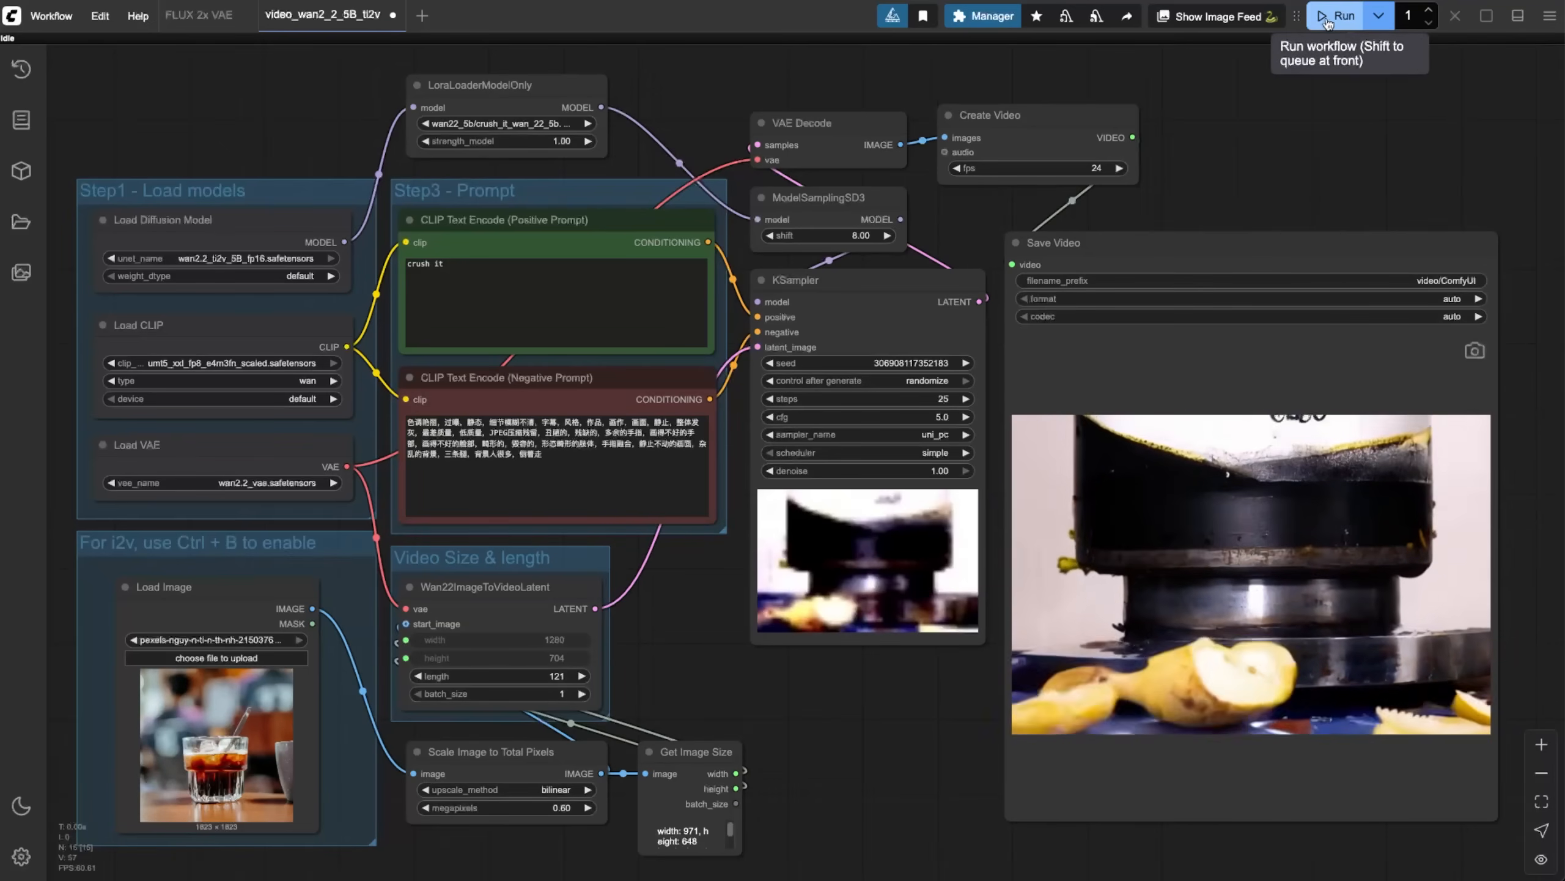
pyautogui.click(1327, 22)
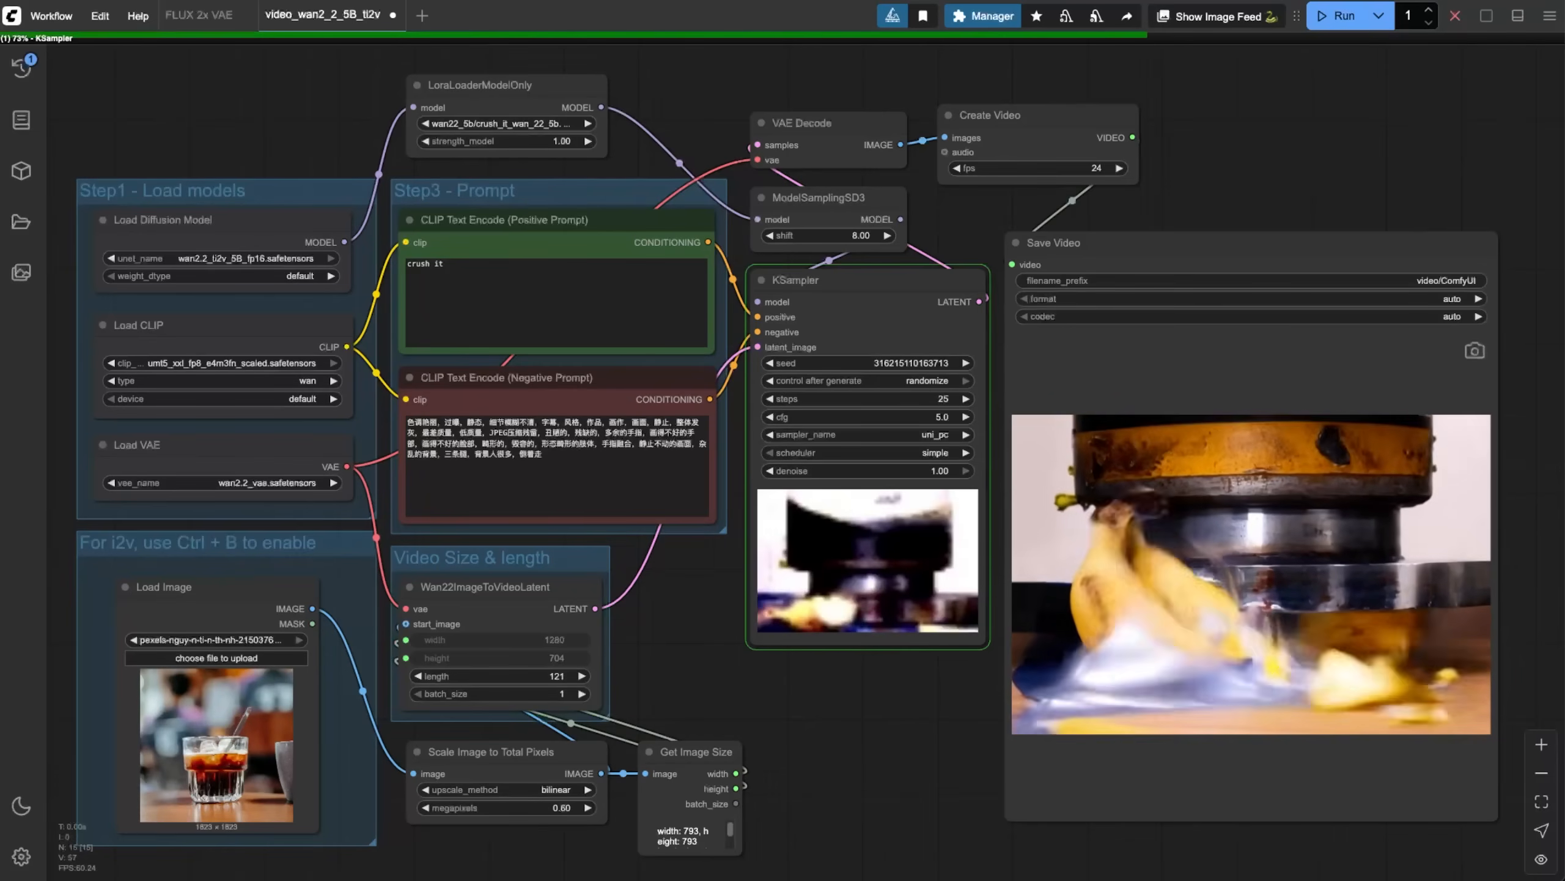
pyautogui.click(1029, 778)
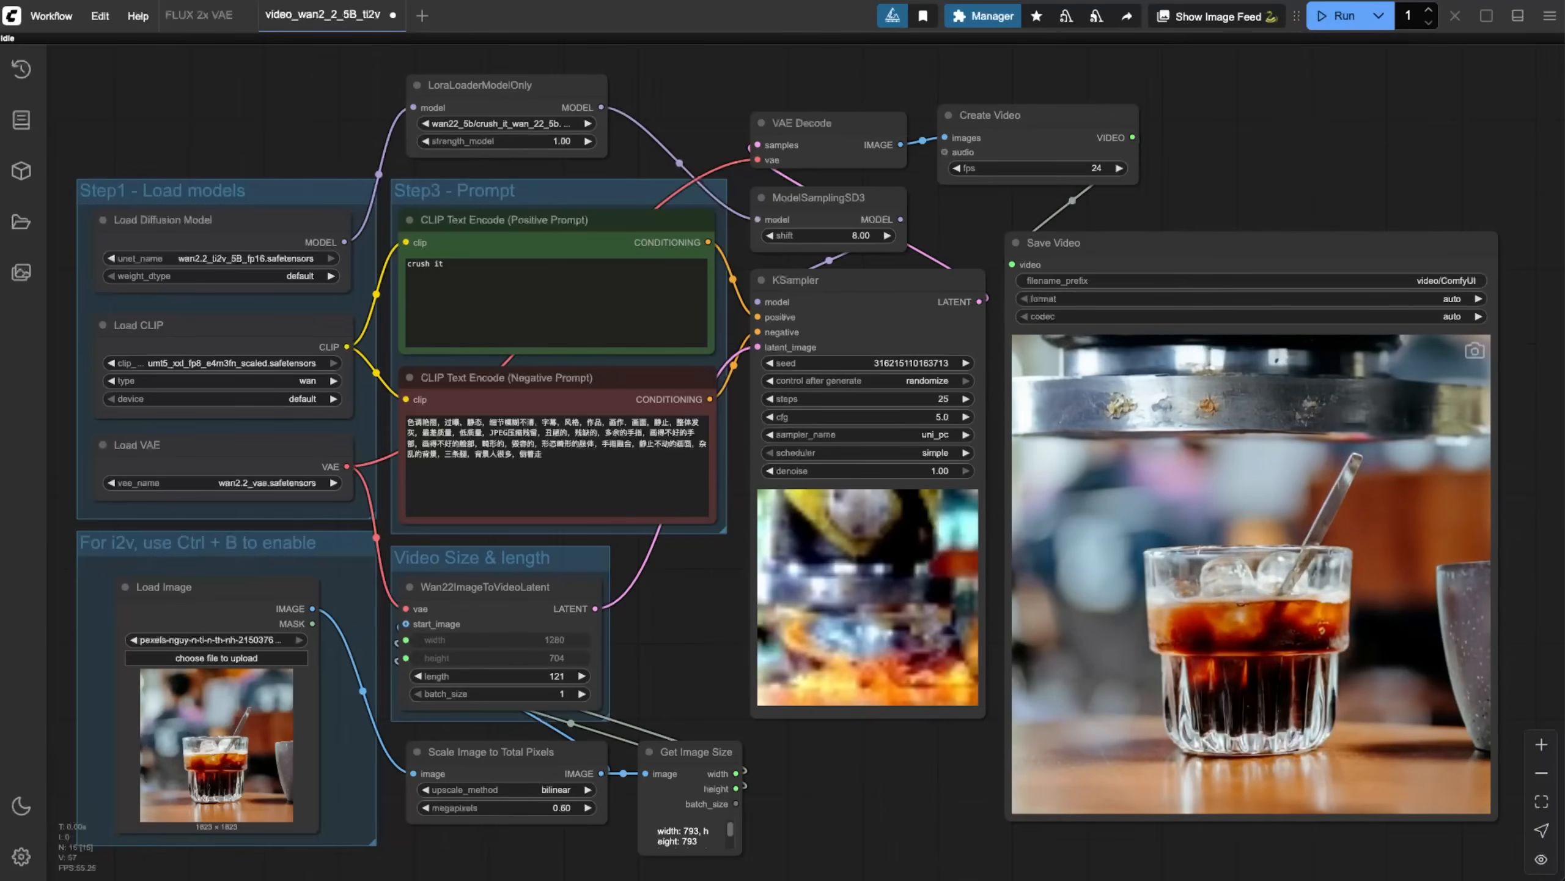
# Load the red gumball machine photo as the workflow's start image.
pyautogui.moveTo(1217, 878); pyautogui.dragTo(308, 737)
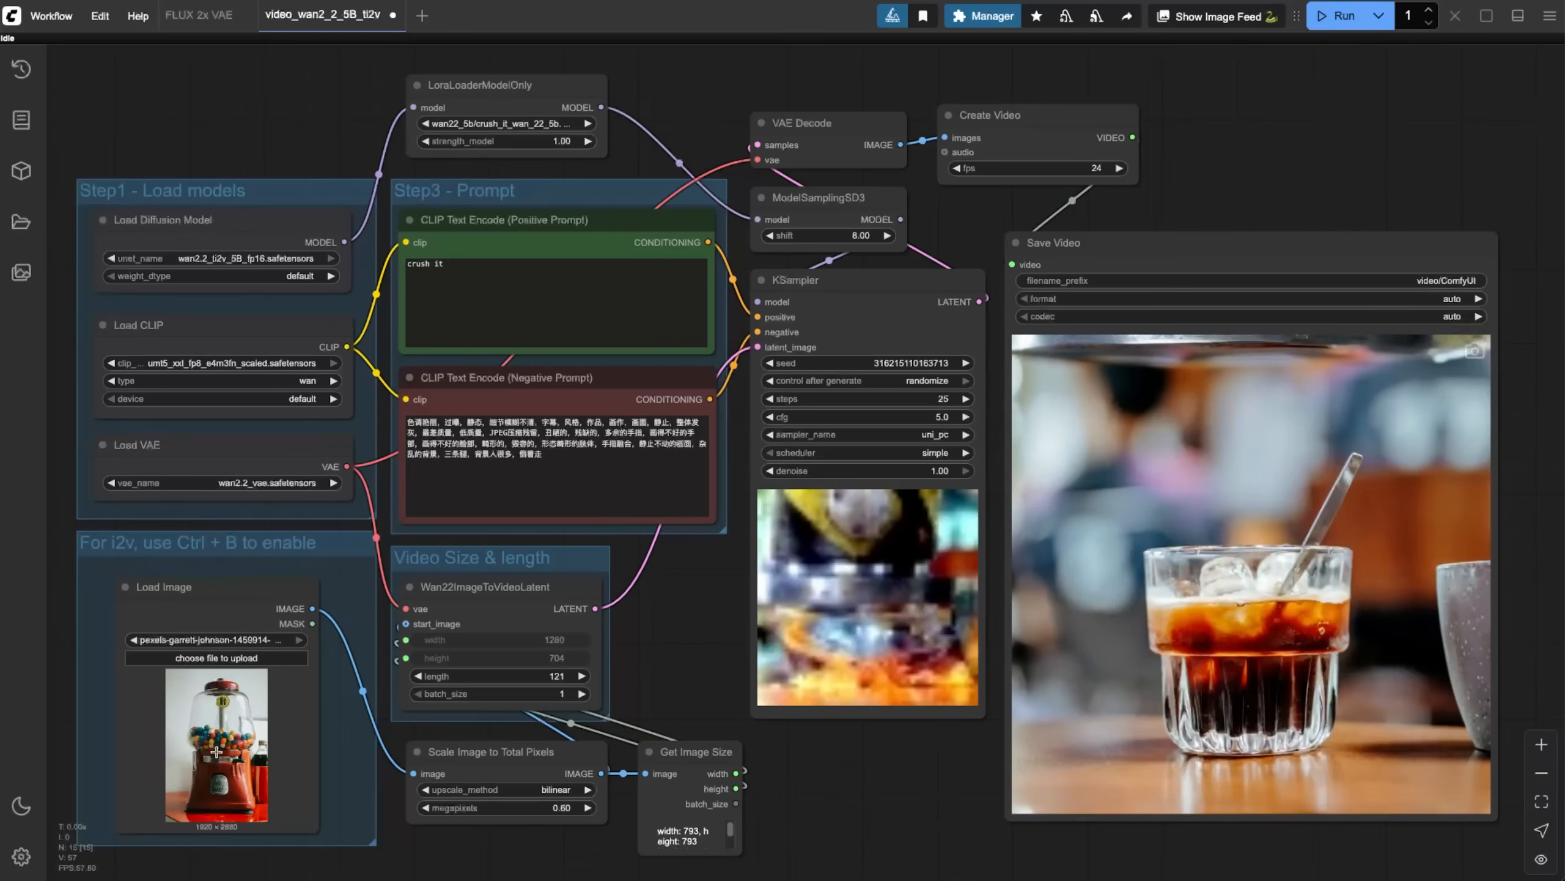
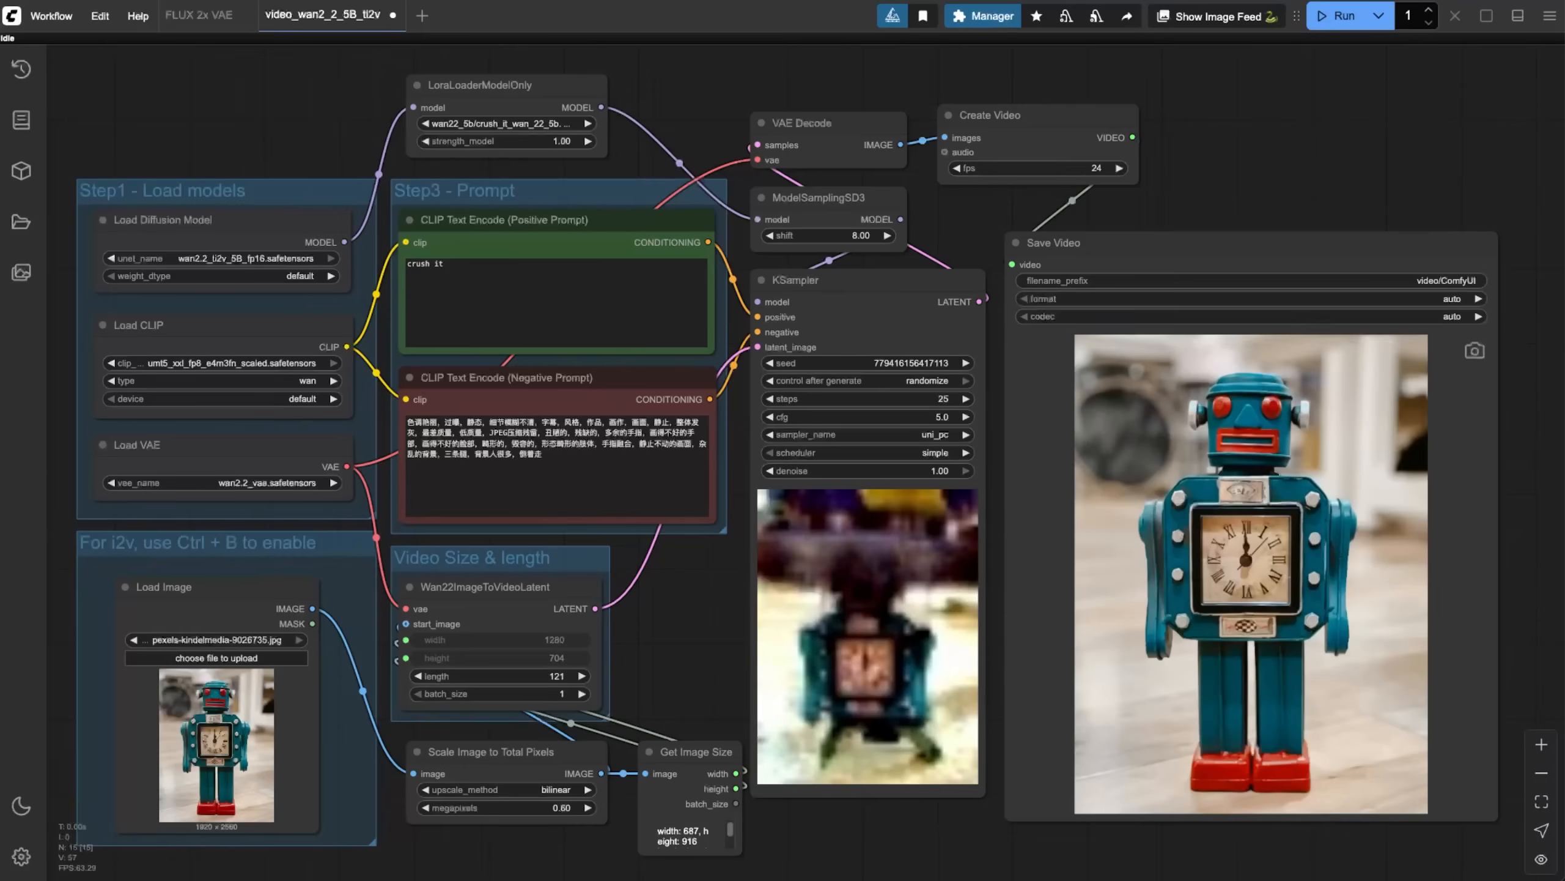
# Load the photo of the seated man in the yellow plaid jacket as the workflow's start image.
pyautogui.moveTo(585, 875); pyautogui.dragTo(237, 735)
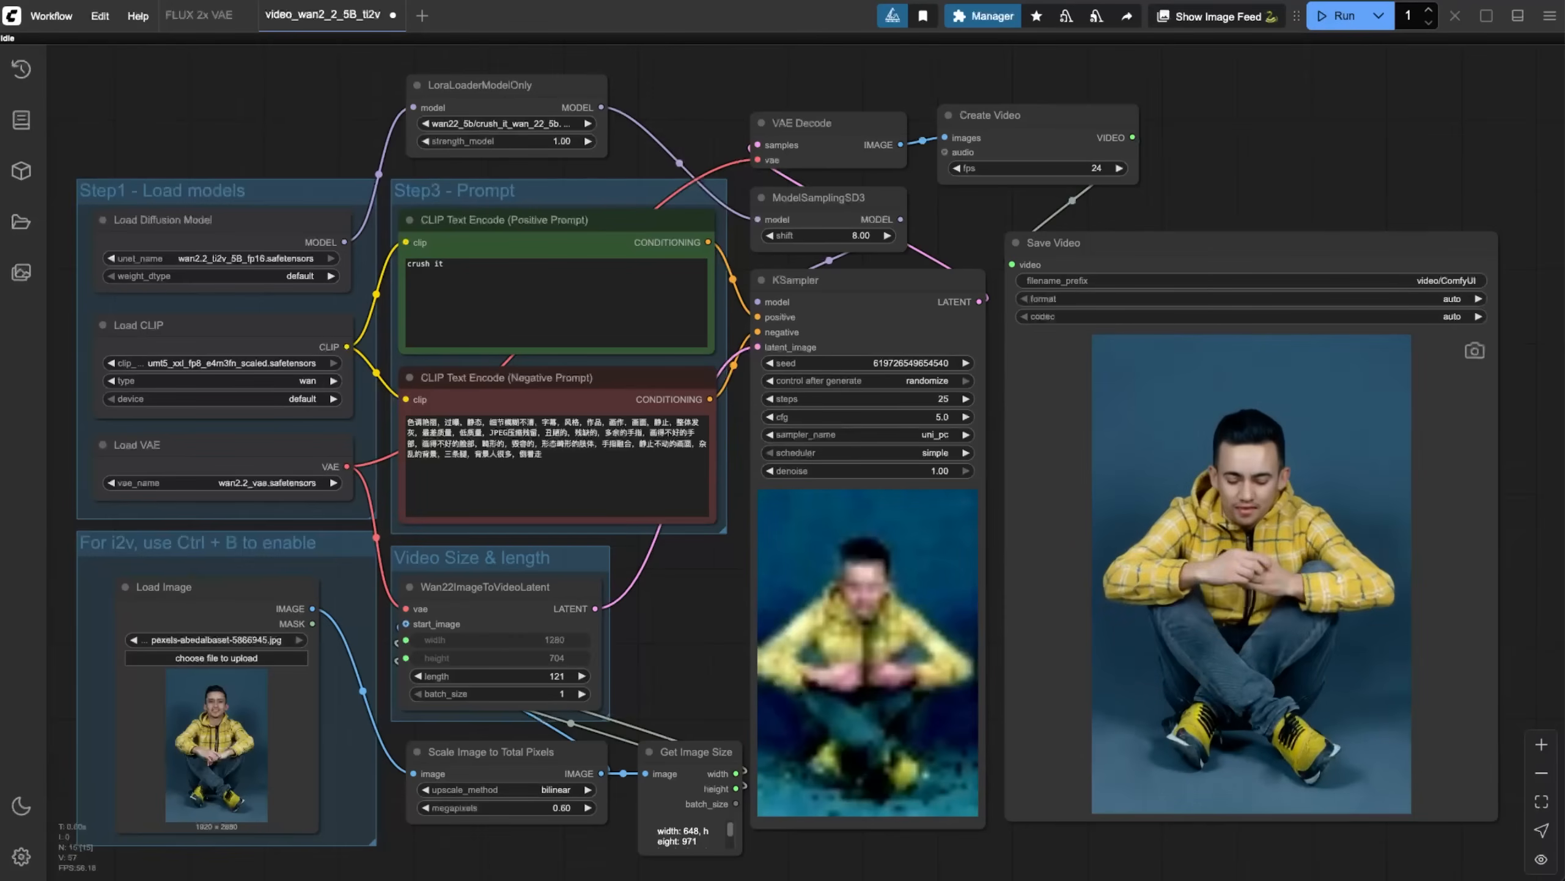
# Replace the start image with the caped superhero figurine photo, run the workflow and play the generated video.
pyautogui.moveTo(479, 792); pyautogui.dragTo(244, 757)
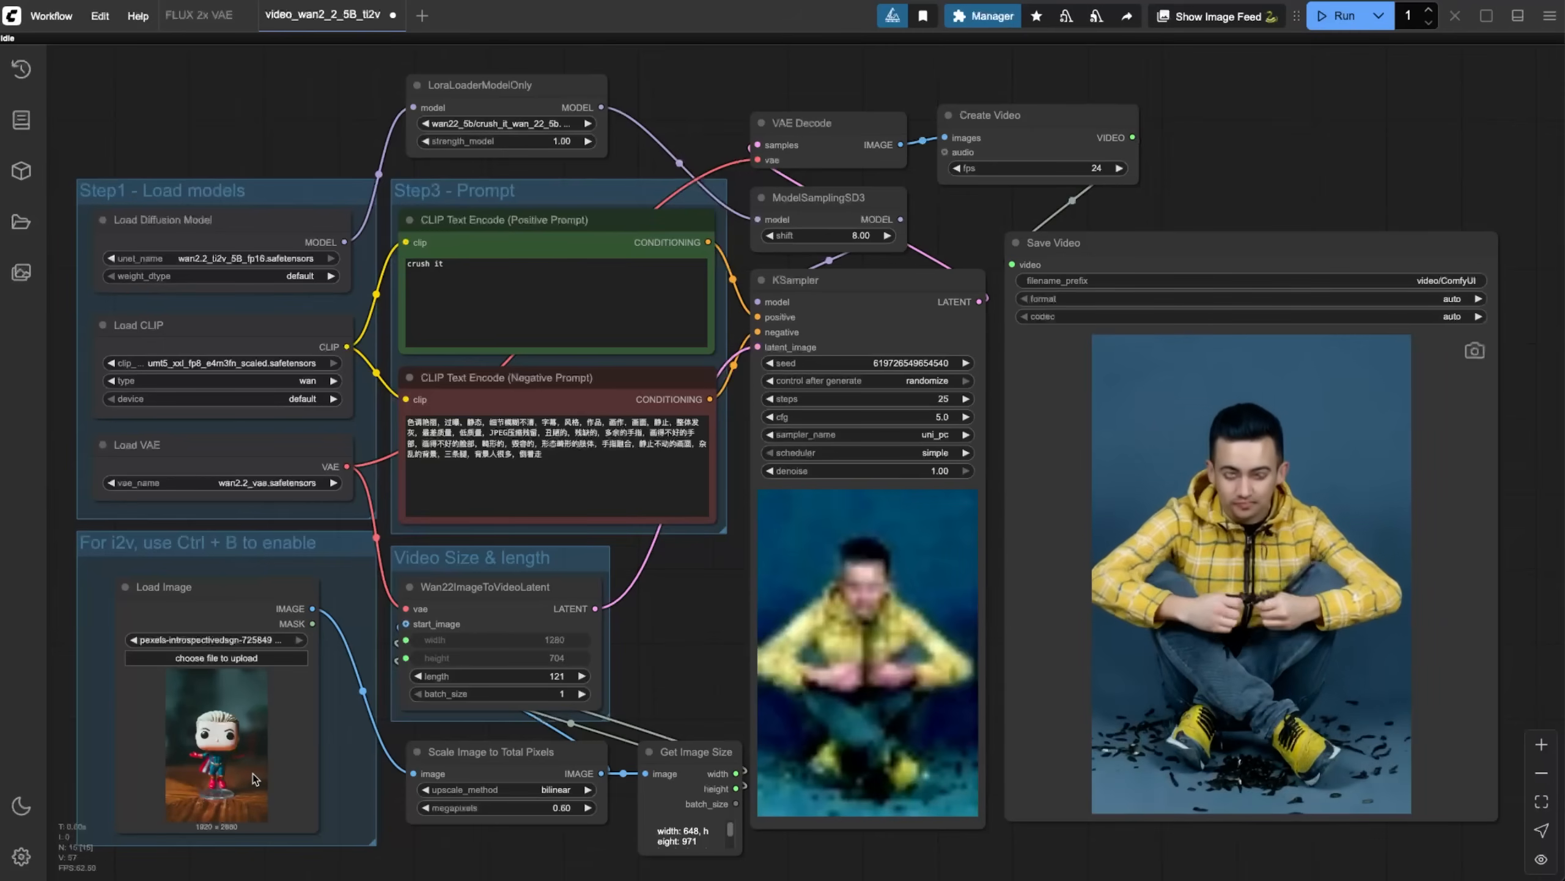
pyautogui.click(1342, 16)
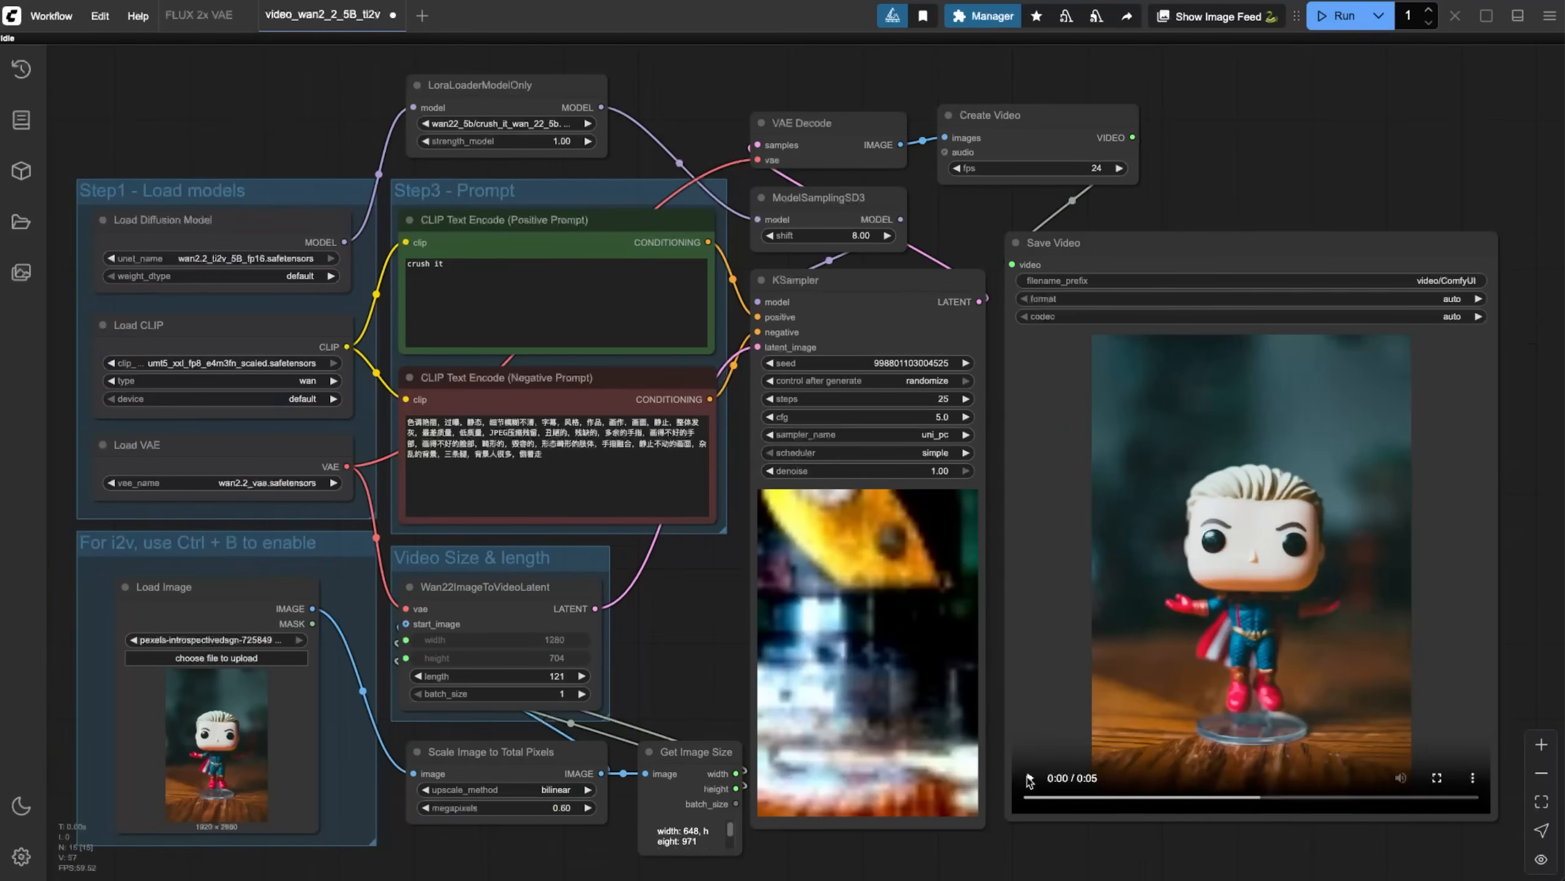
pyautogui.click(1029, 779)
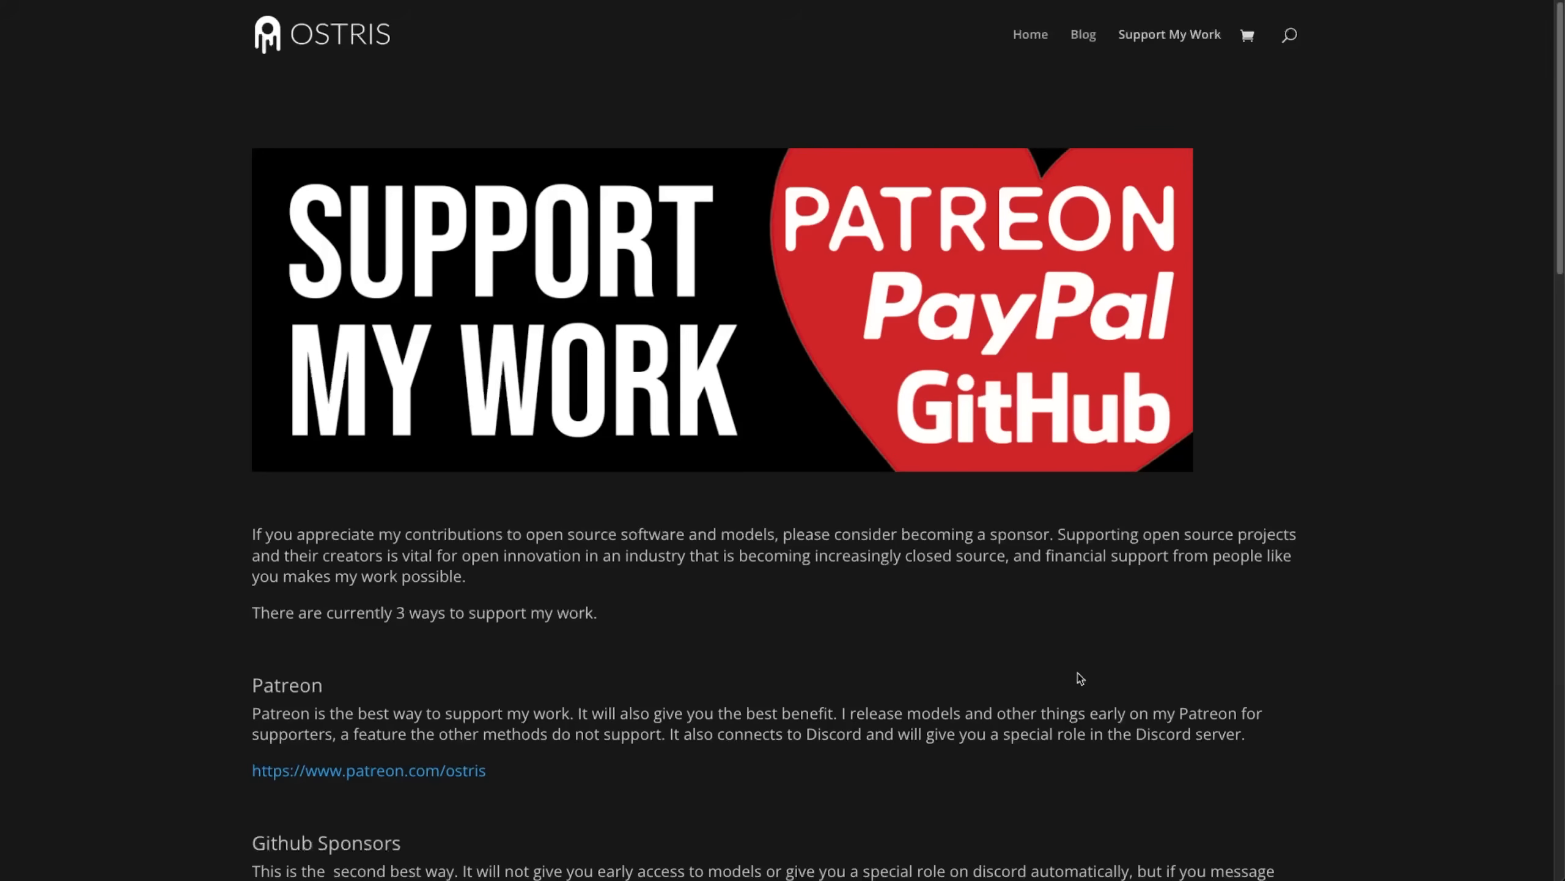
# On the Ostris website's Support My Work page, examine the Patreon, GitHub Sponsors and PayPal options and the current supporters.
pyautogui.scroll(-3, 1044, 661)
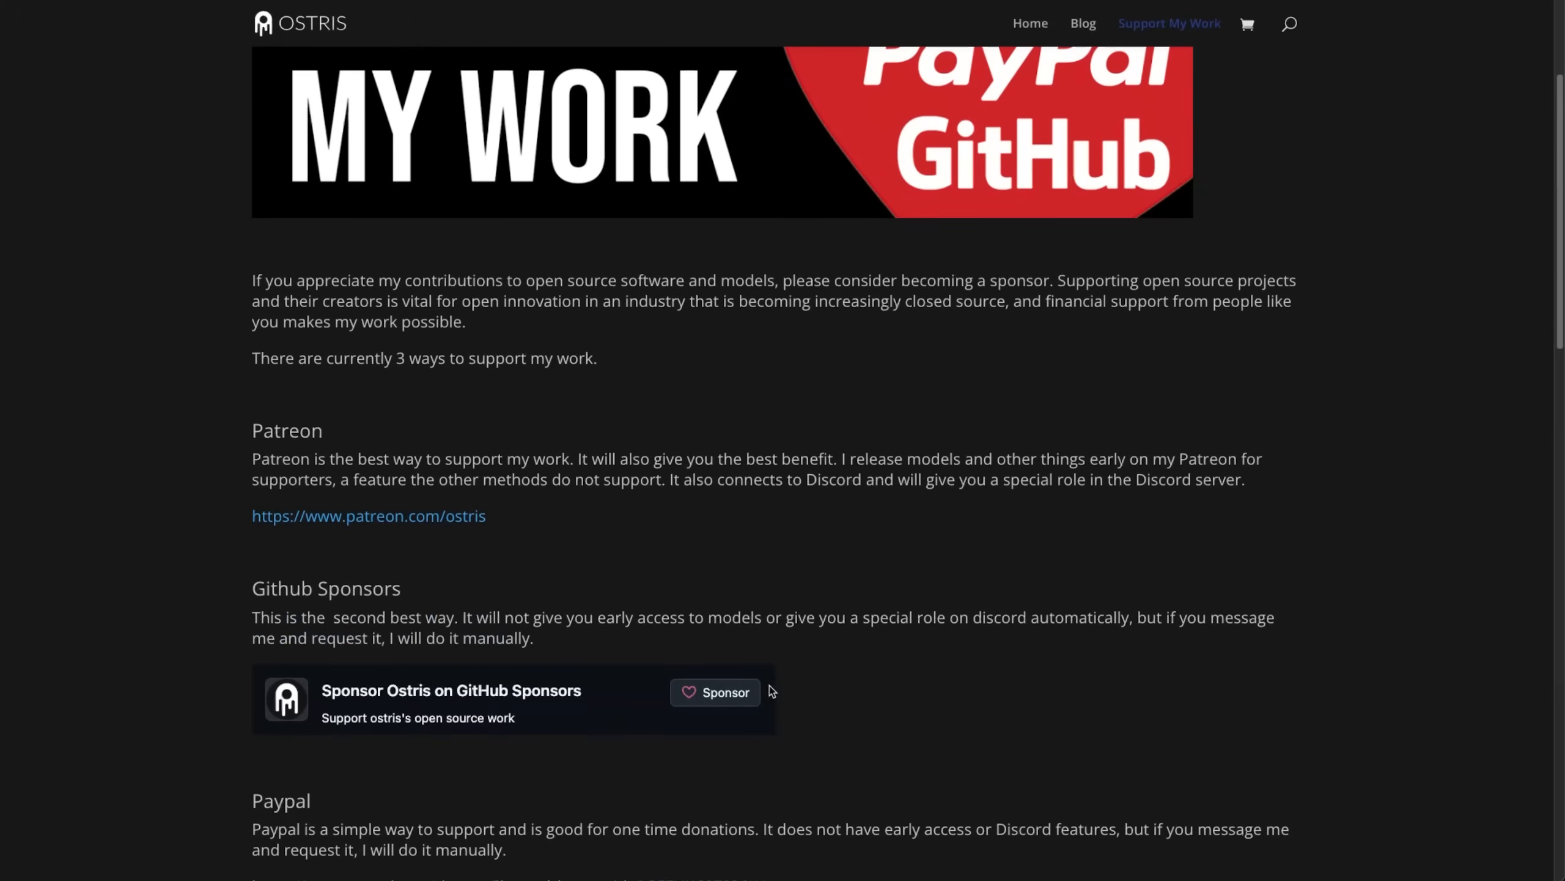
pyautogui.scroll(-7, 917, 622)
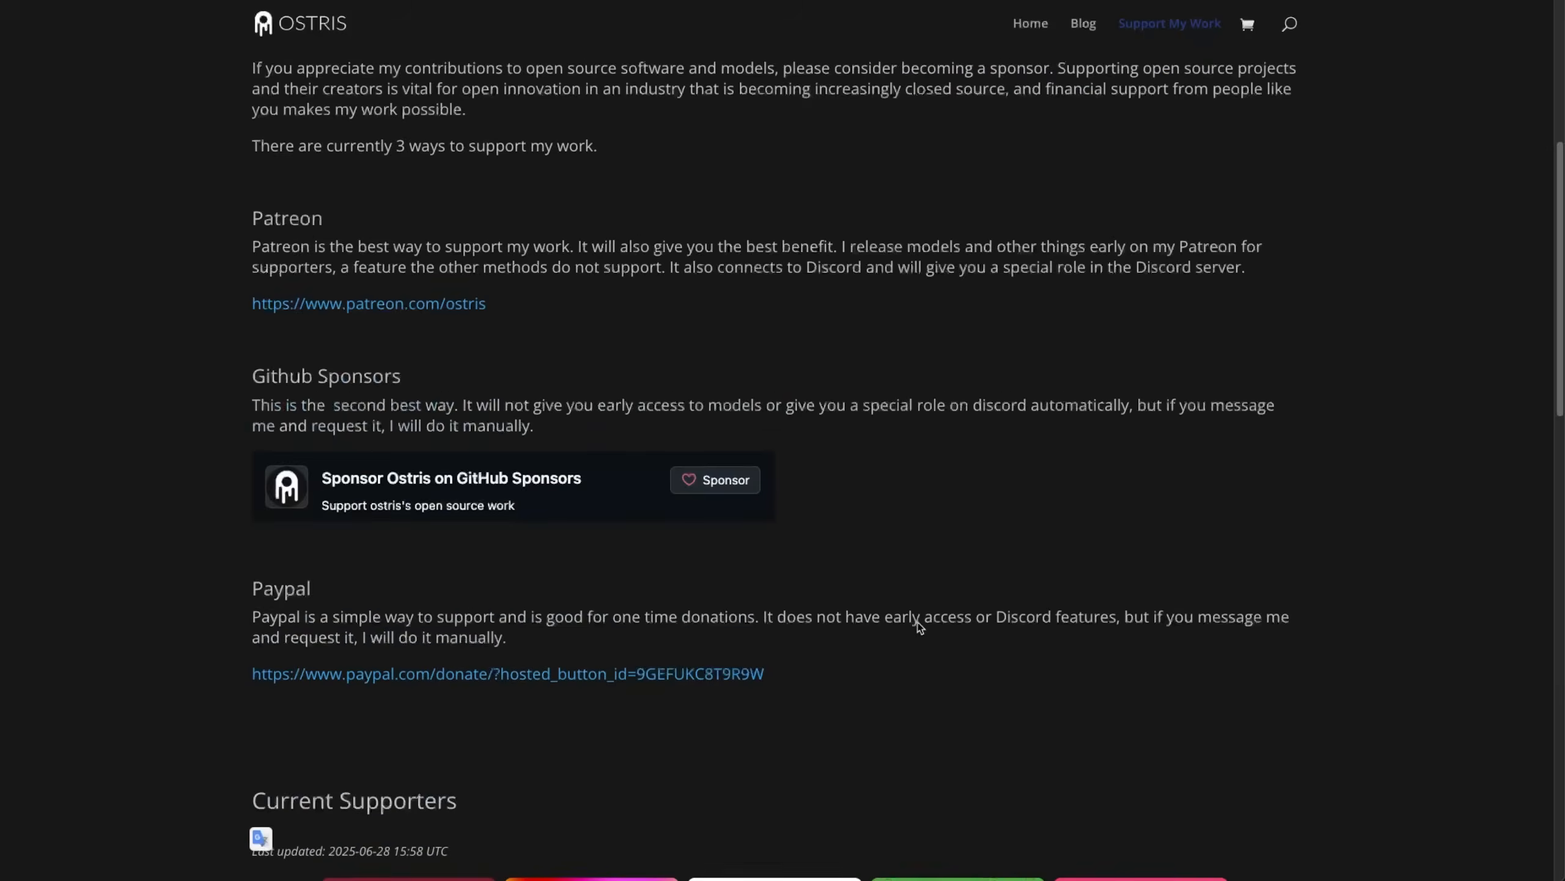
pyautogui.scroll(-3, 1498, 637)
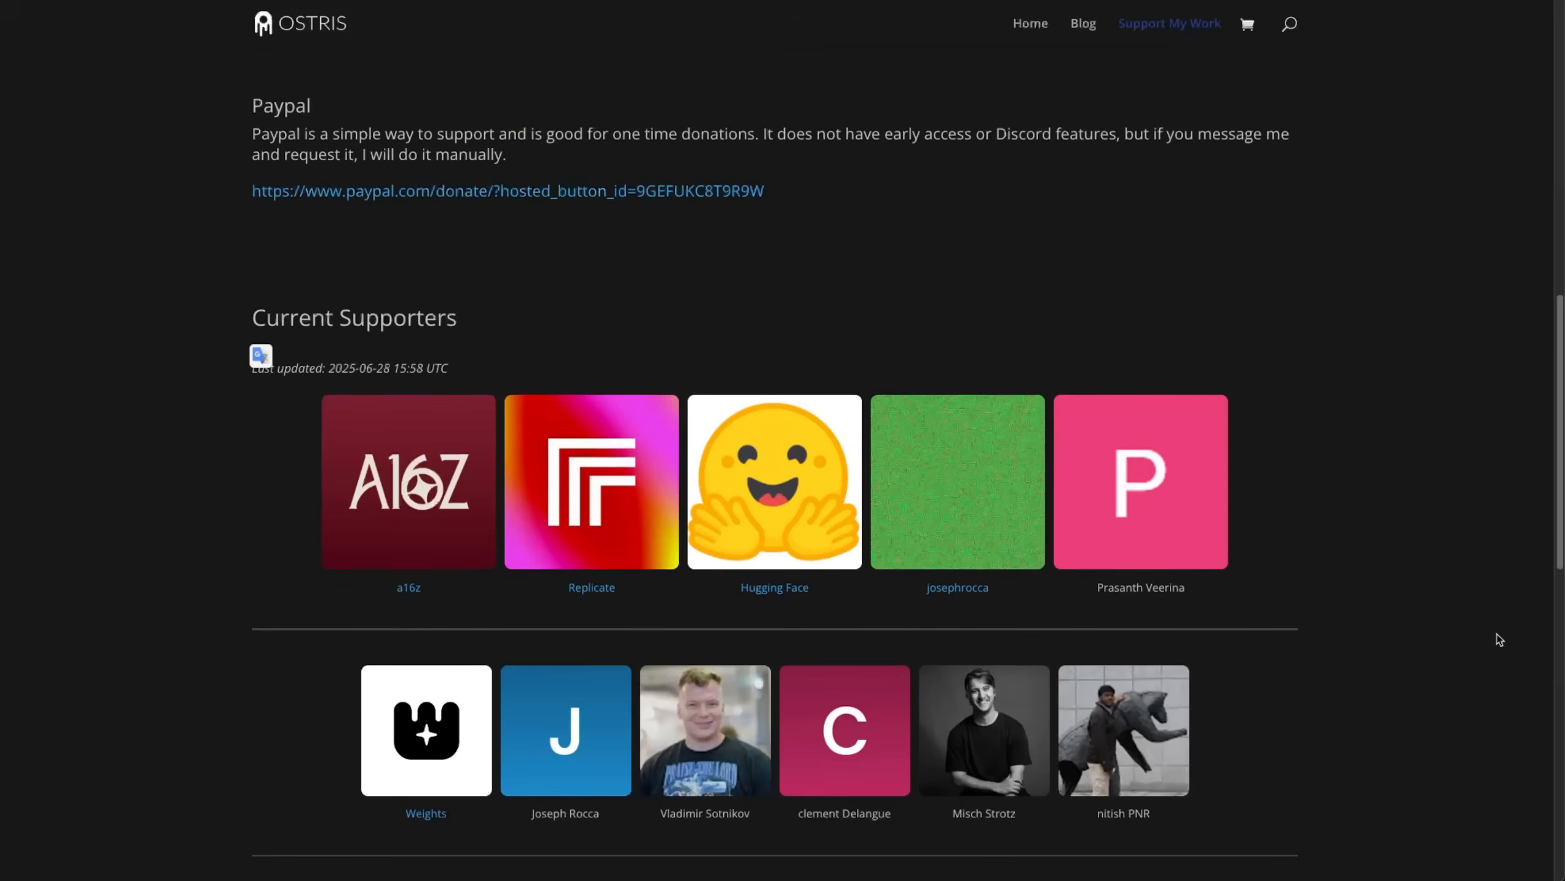
pyautogui.scroll(-2, 1499, 640)
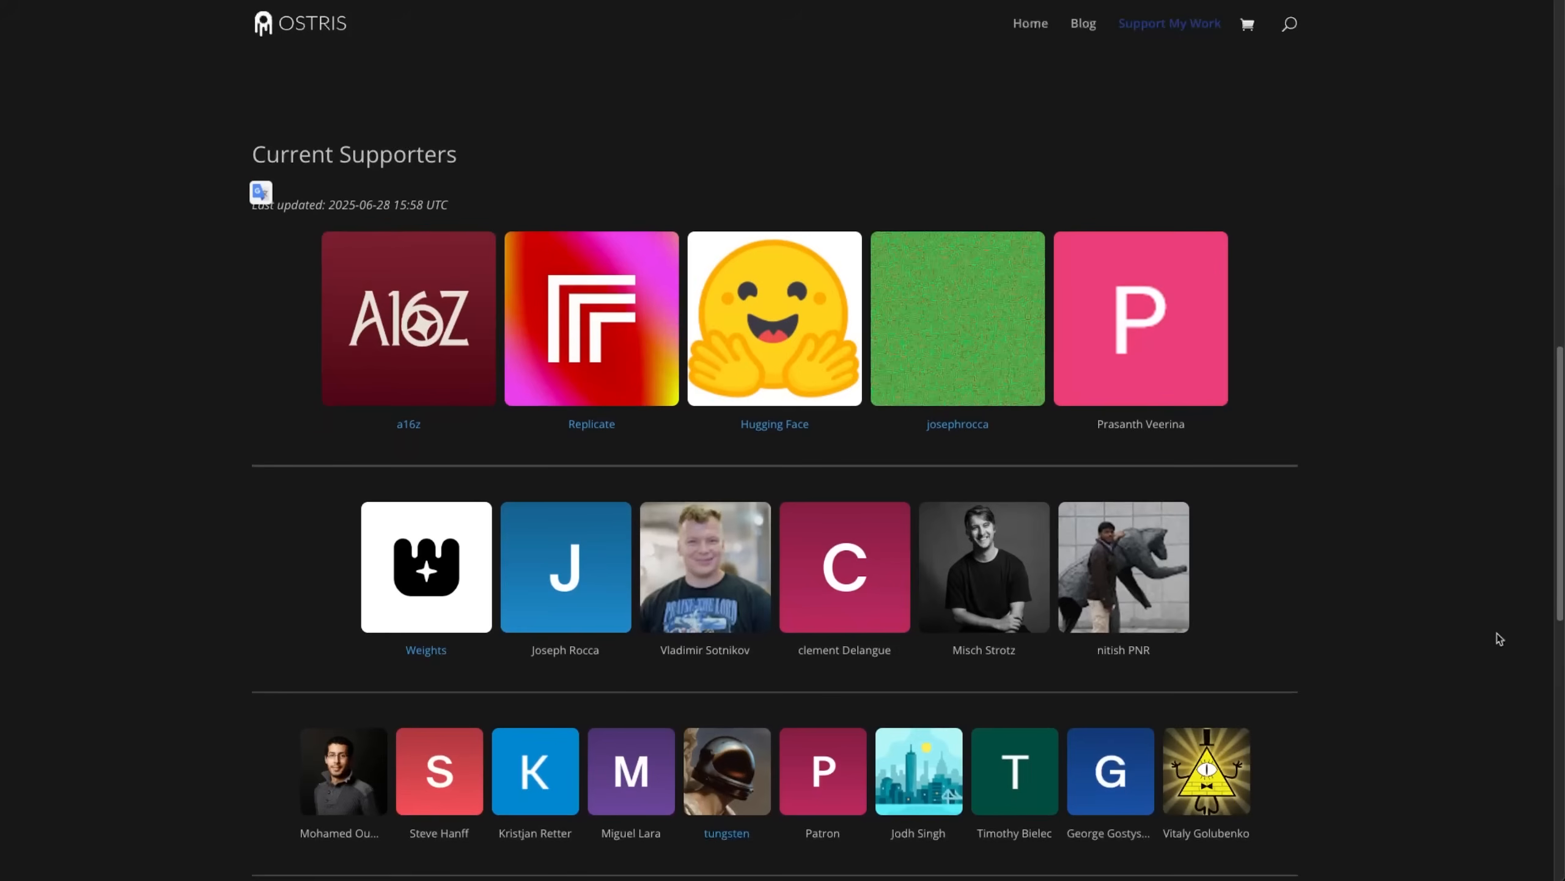
pyautogui.scroll(-2, 1499, 640)
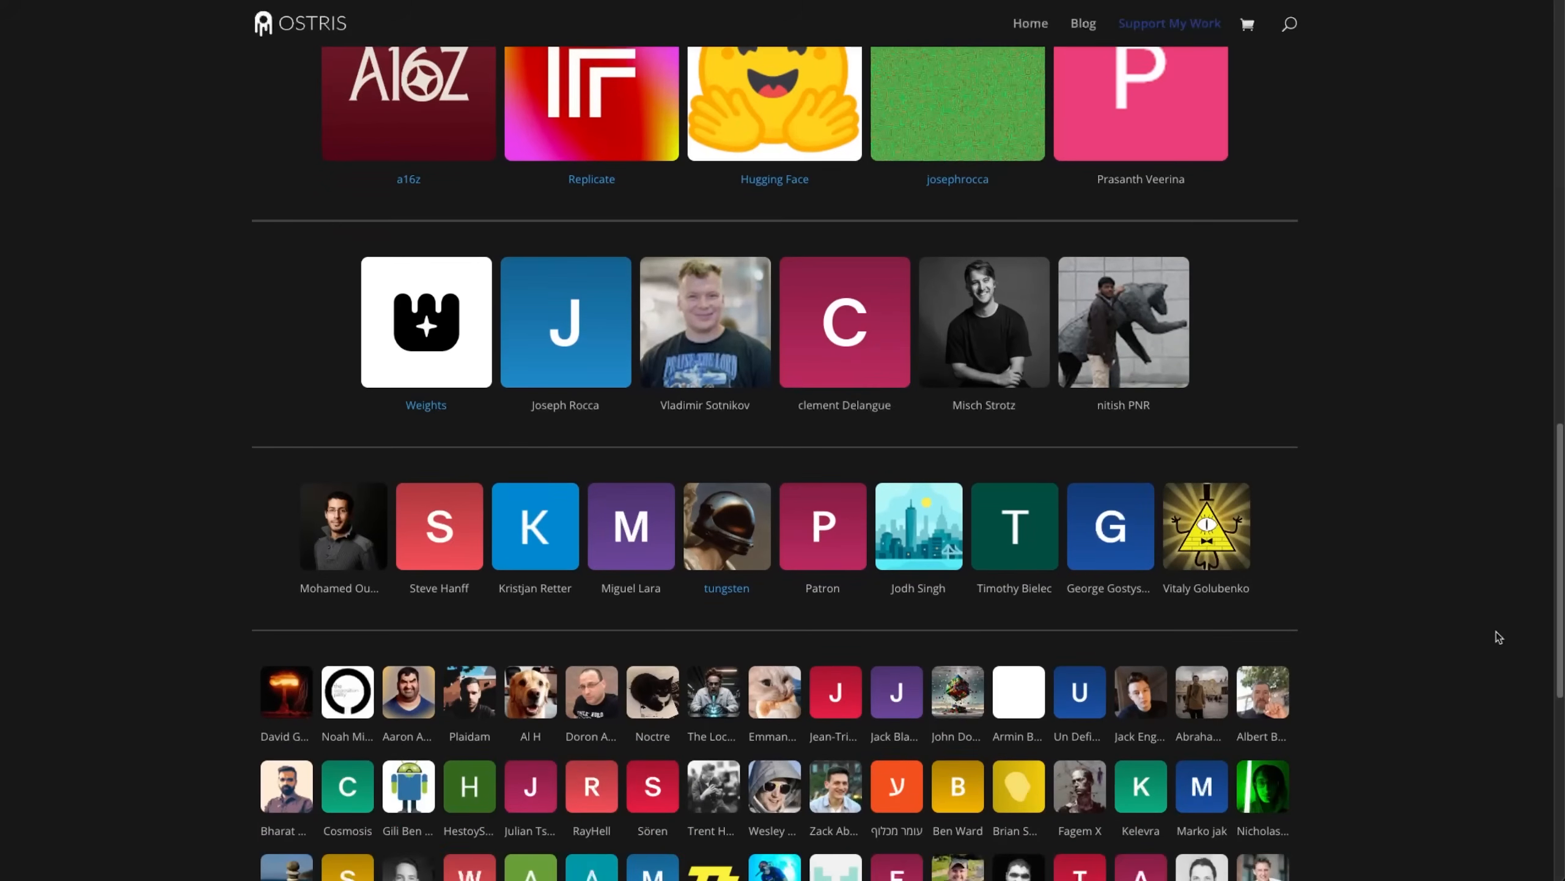
pyautogui.scroll(-2, 1499, 637)
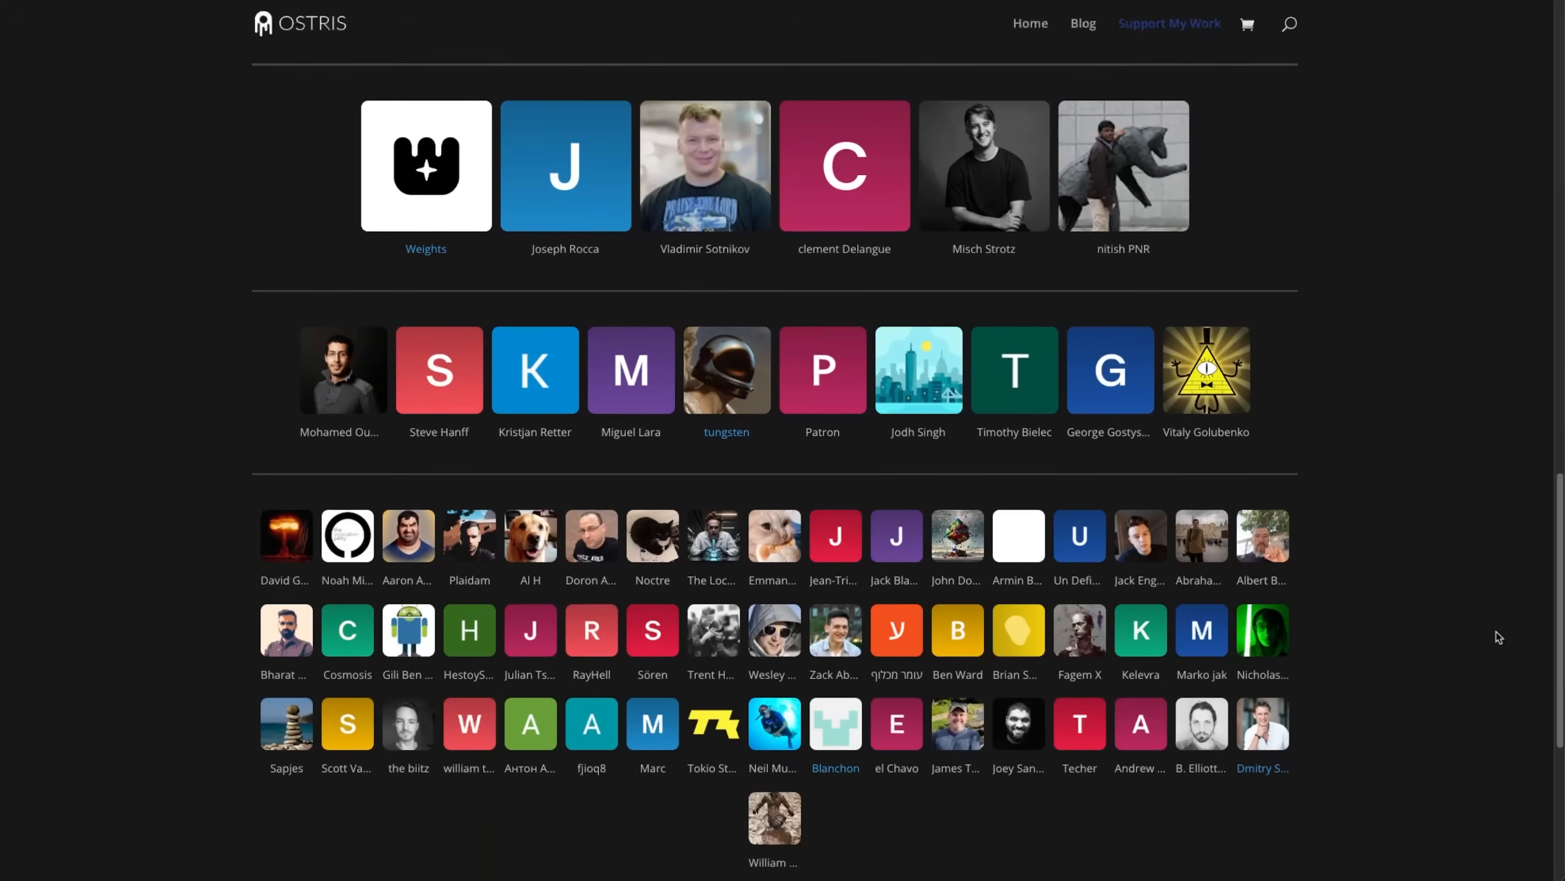
pyautogui.scroll(3, 1499, 638)
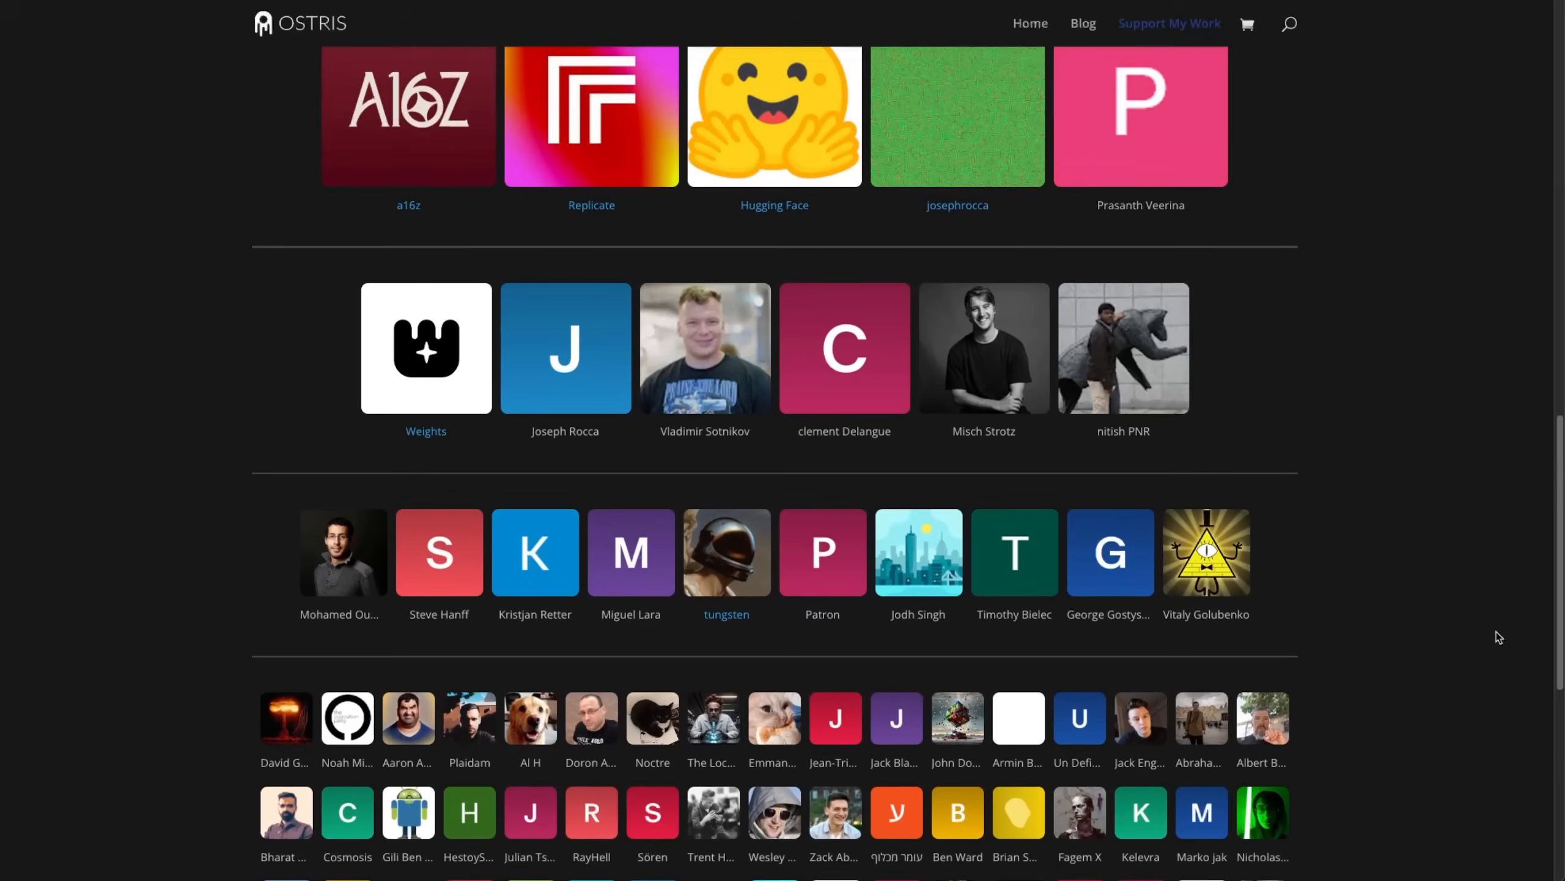
pyautogui.scroll(2, 1498, 637)
pyautogui.scroll(1, 1497, 636)
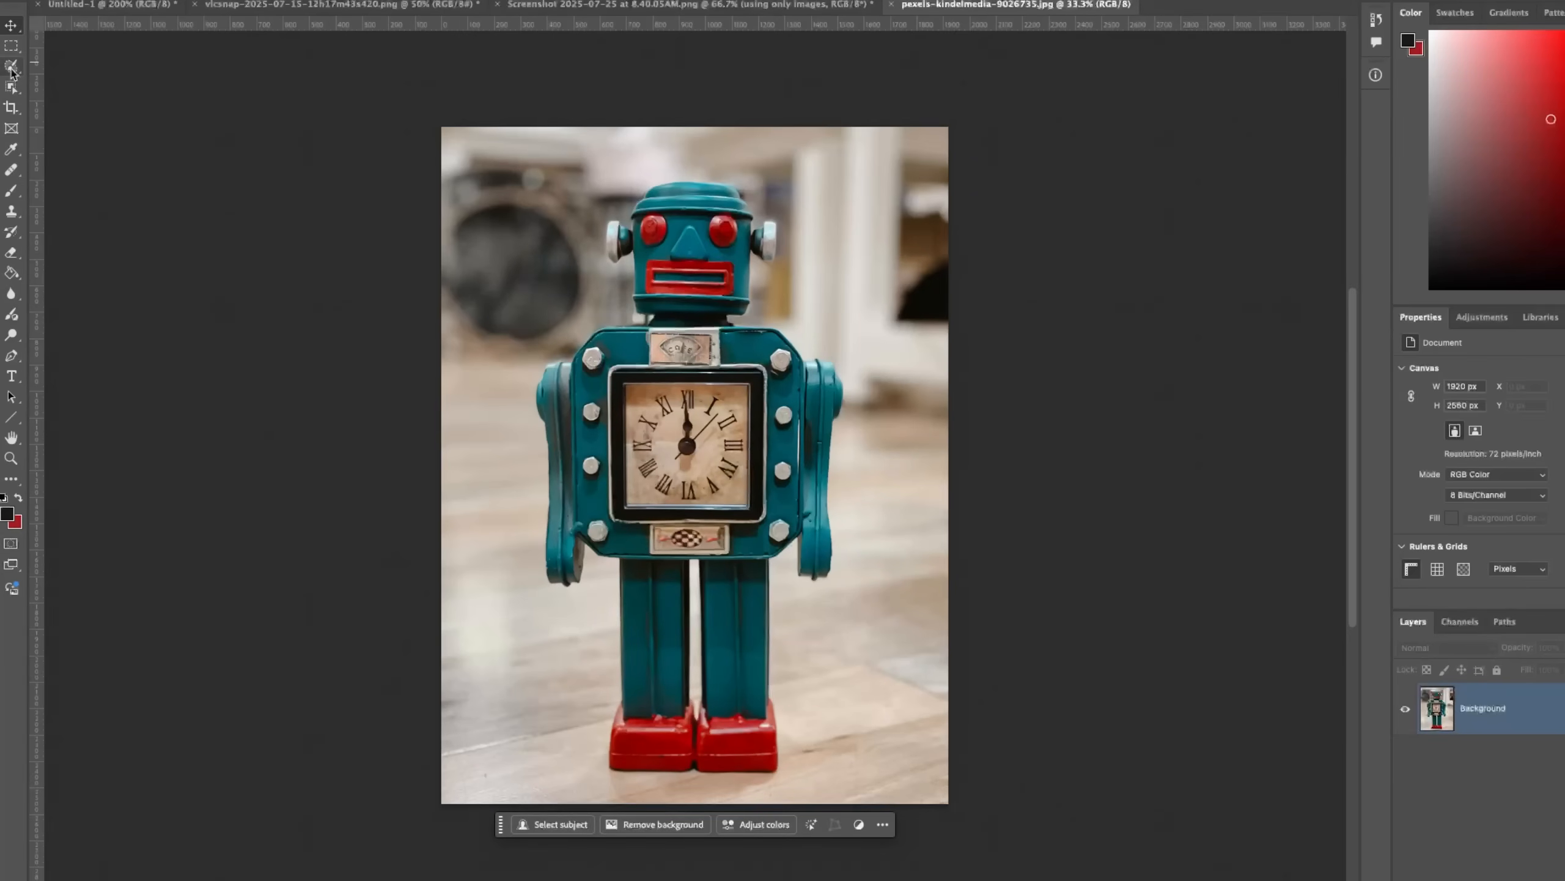
# In Photoshop, outline the toy robot freehand with the Lasso and fill the selection with Content-Aware at 100% opacity.
pyautogui.click(10, 67)
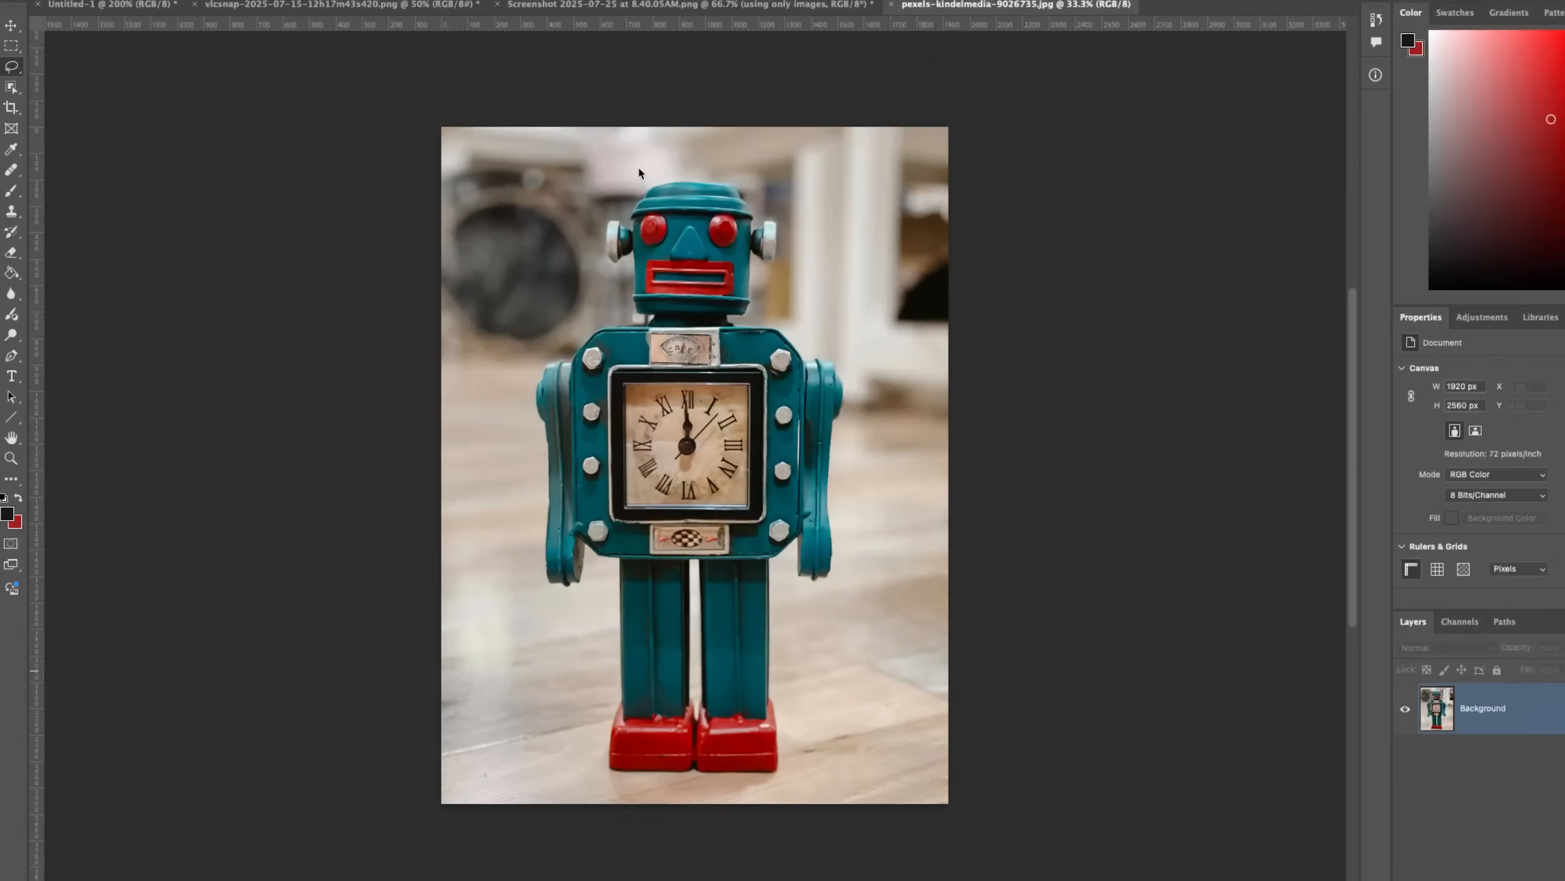
pyautogui.moveTo(643, 179)
pyautogui.mouseDown()
pyautogui.moveTo(593, 207)
pyautogui.moveTo(593, 281)
pyautogui.moveTo(529, 408)
pyautogui.moveTo(545, 634)
pyautogui.moveTo(601, 764)
pyautogui.moveTo(638, 789)
pyautogui.moveTo(773, 789)
pyautogui.moveTo(838, 659)
pyautogui.moveTo(863, 457)
pyautogui.moveTo(821, 281)
pyautogui.moveTo(736, 181)
pyautogui.moveTo(677, 172)
pyautogui.mouseUp()
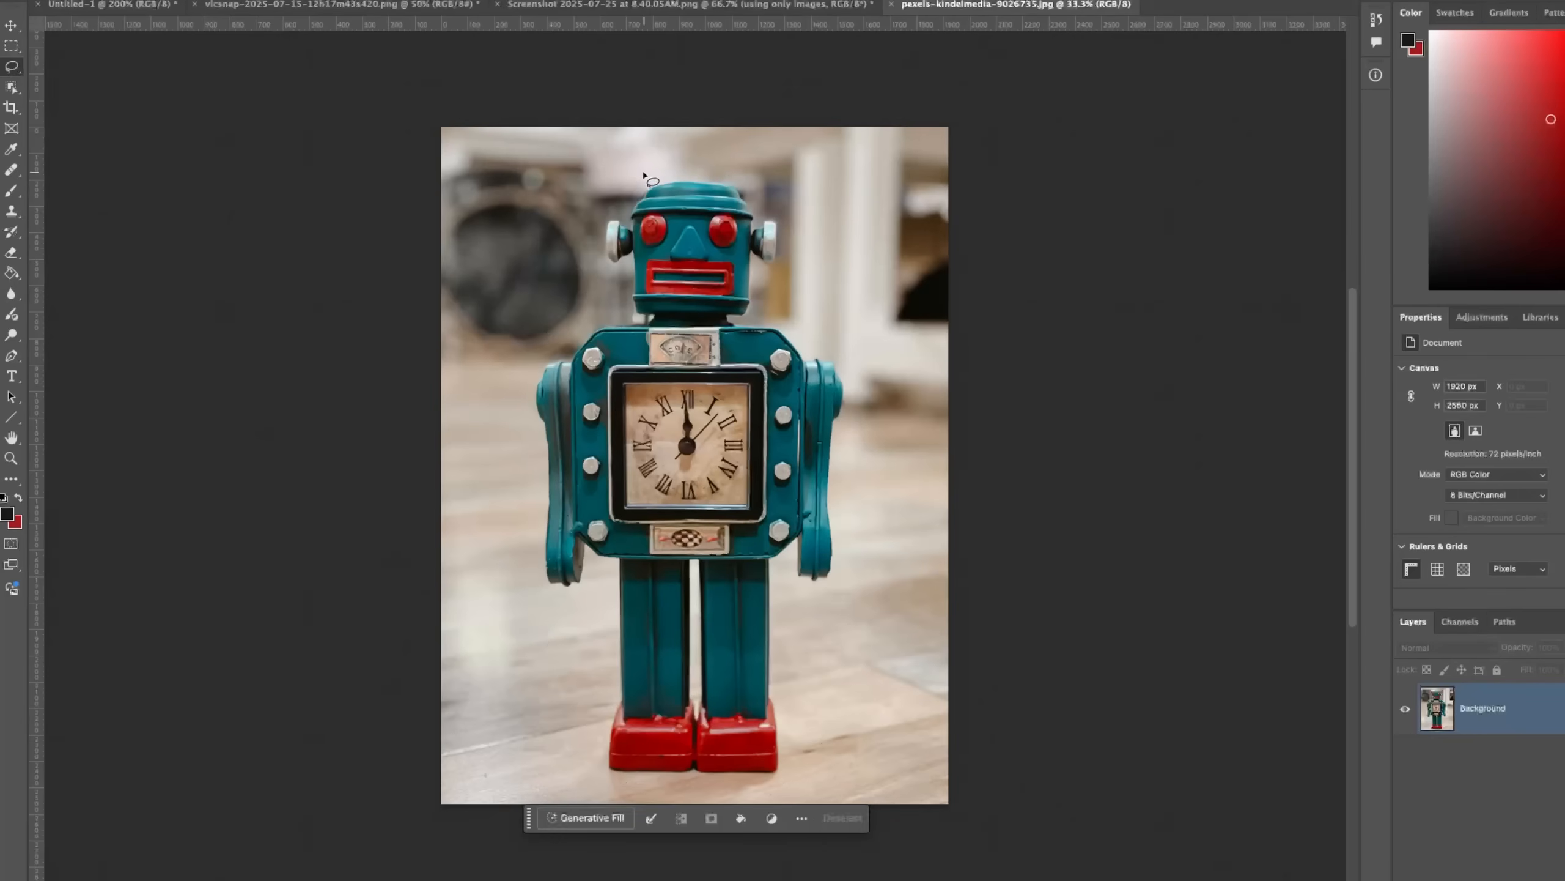
pyautogui.rightClick(661, 248)
pyautogui.click(712, 478)
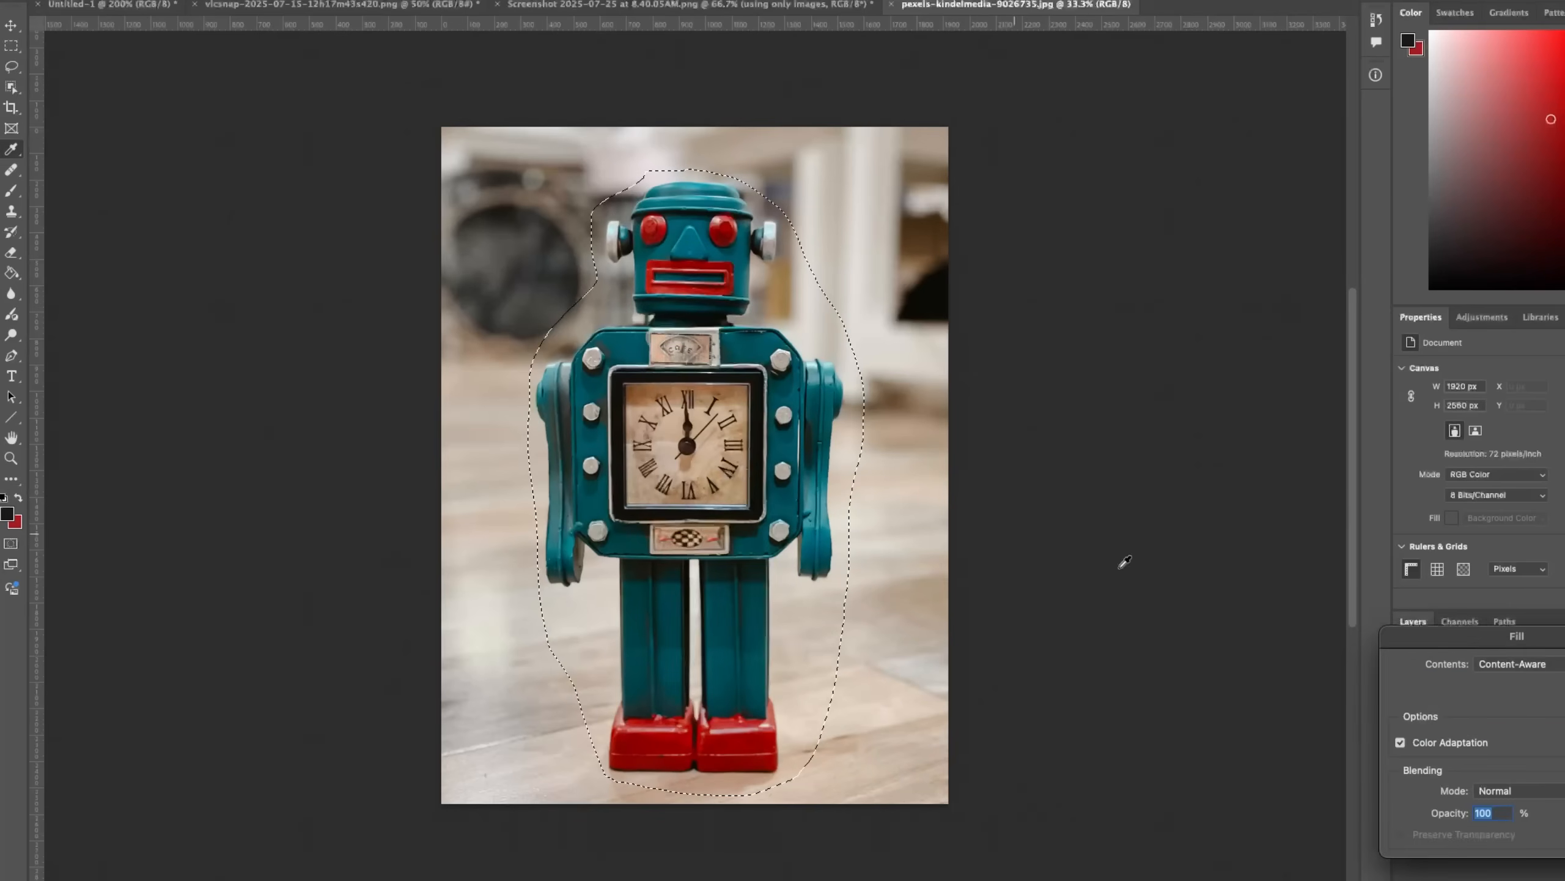
pyautogui.press('Return')
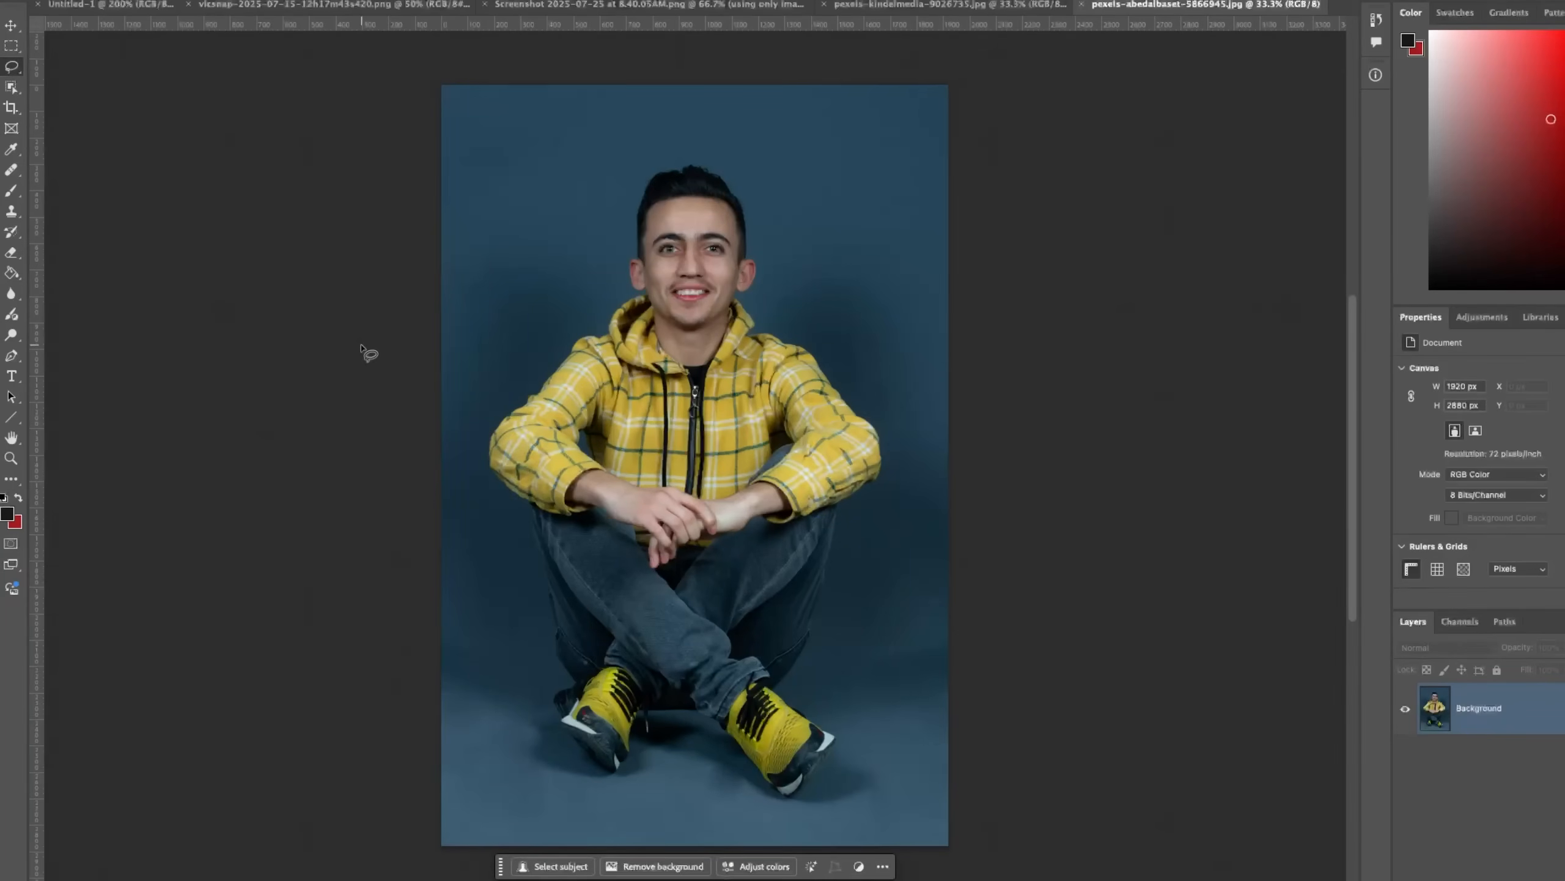
# Select the seated man with the Quick Selection tool and paste him into the robot photo's background.
pyautogui.press('w')
pyautogui.moveTo(699, 278)
pyautogui.mouseDown()
pyautogui.moveTo(745, 290)
pyautogui.moveTo(617, 456)
pyautogui.moveTo(535, 472)
pyautogui.mouseUp()
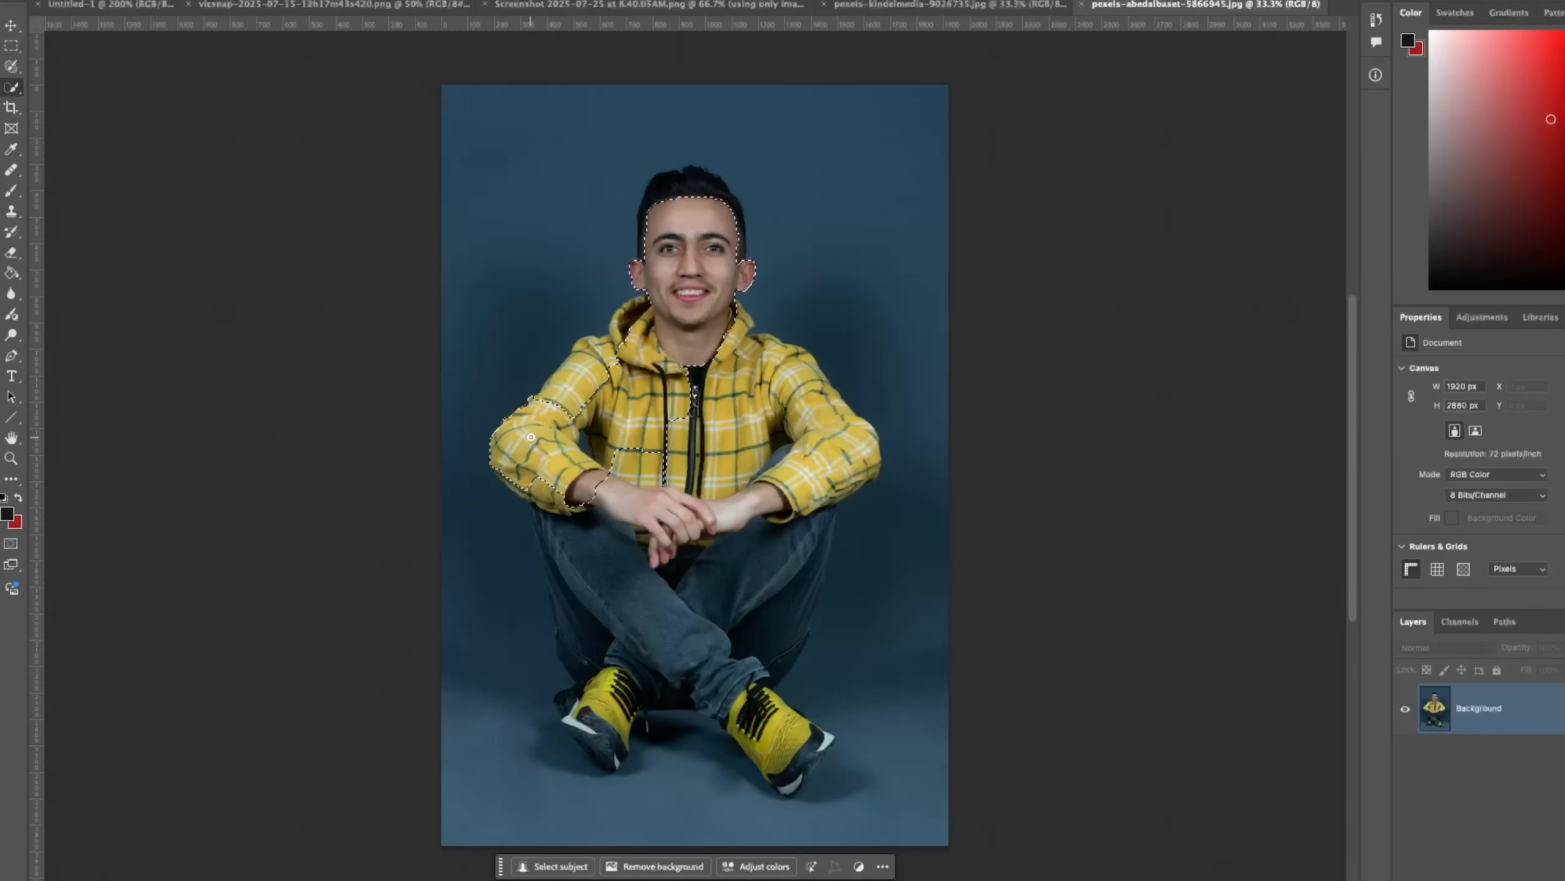
pyautogui.hotkey('ctrl', 'shift', 'Tab')
pyautogui.hotkey('ctrl', 'v')
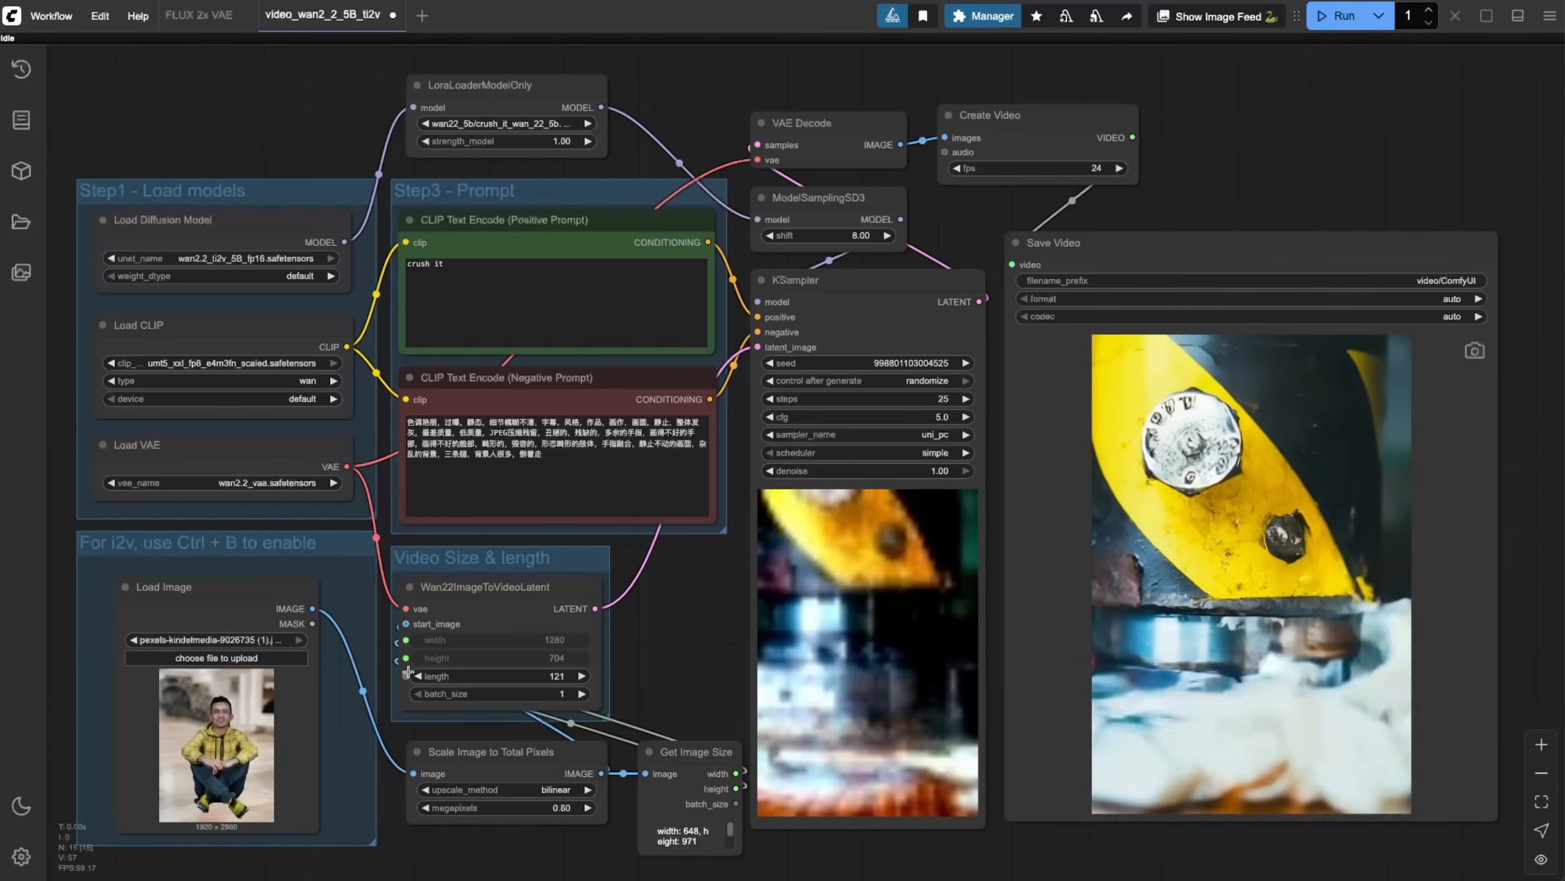
# In ComfyUI, run the workflow on the composite of the man in the robot photo's room and play the saved video.
pyautogui.click(1336, 15)
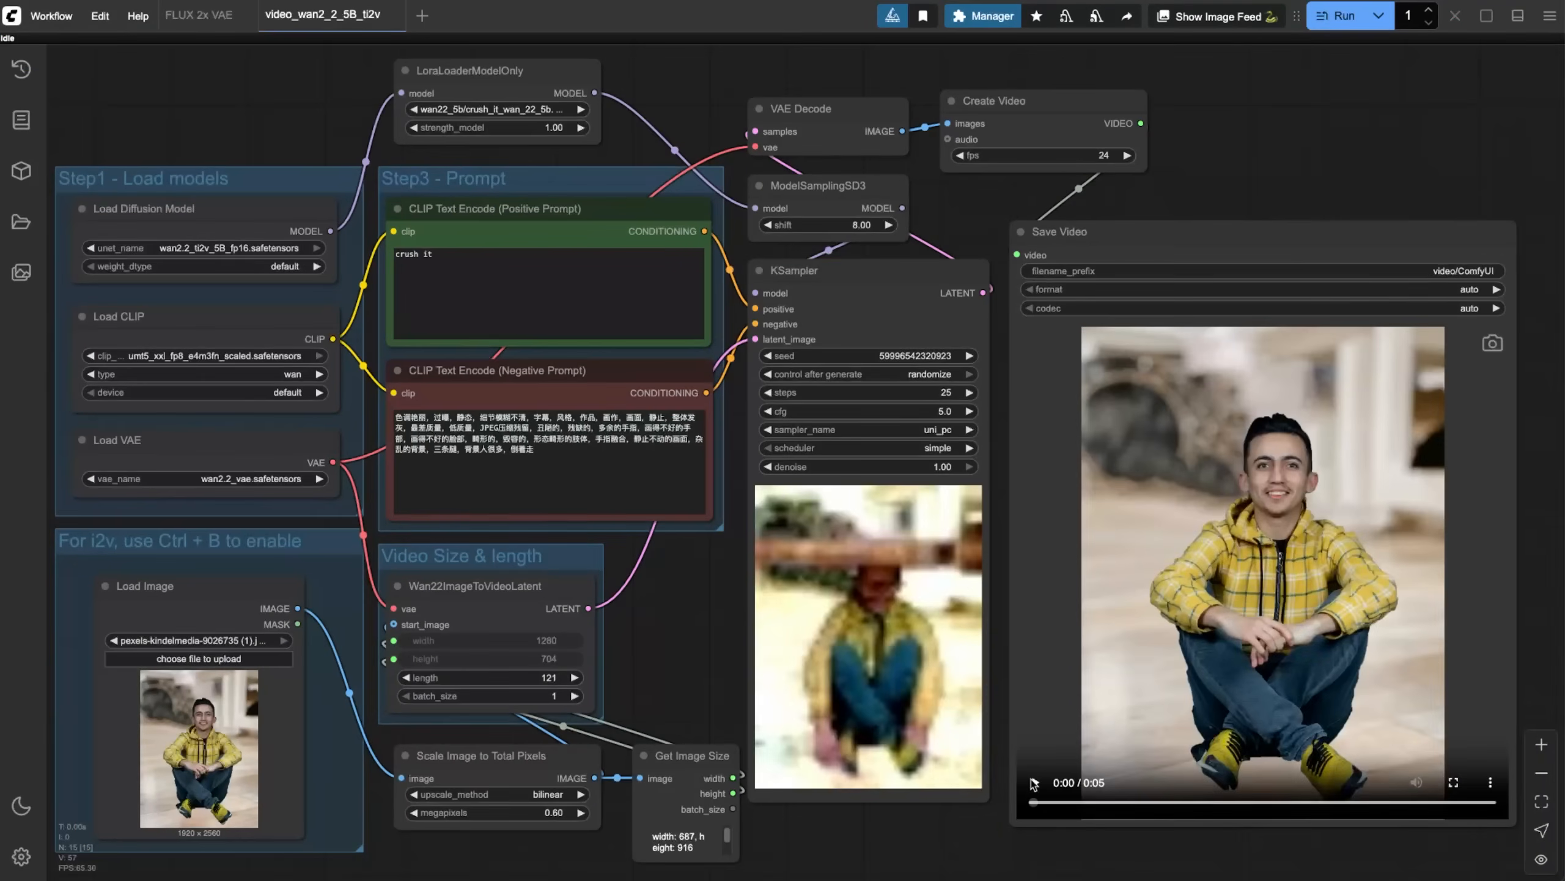
pyautogui.click(1034, 783)
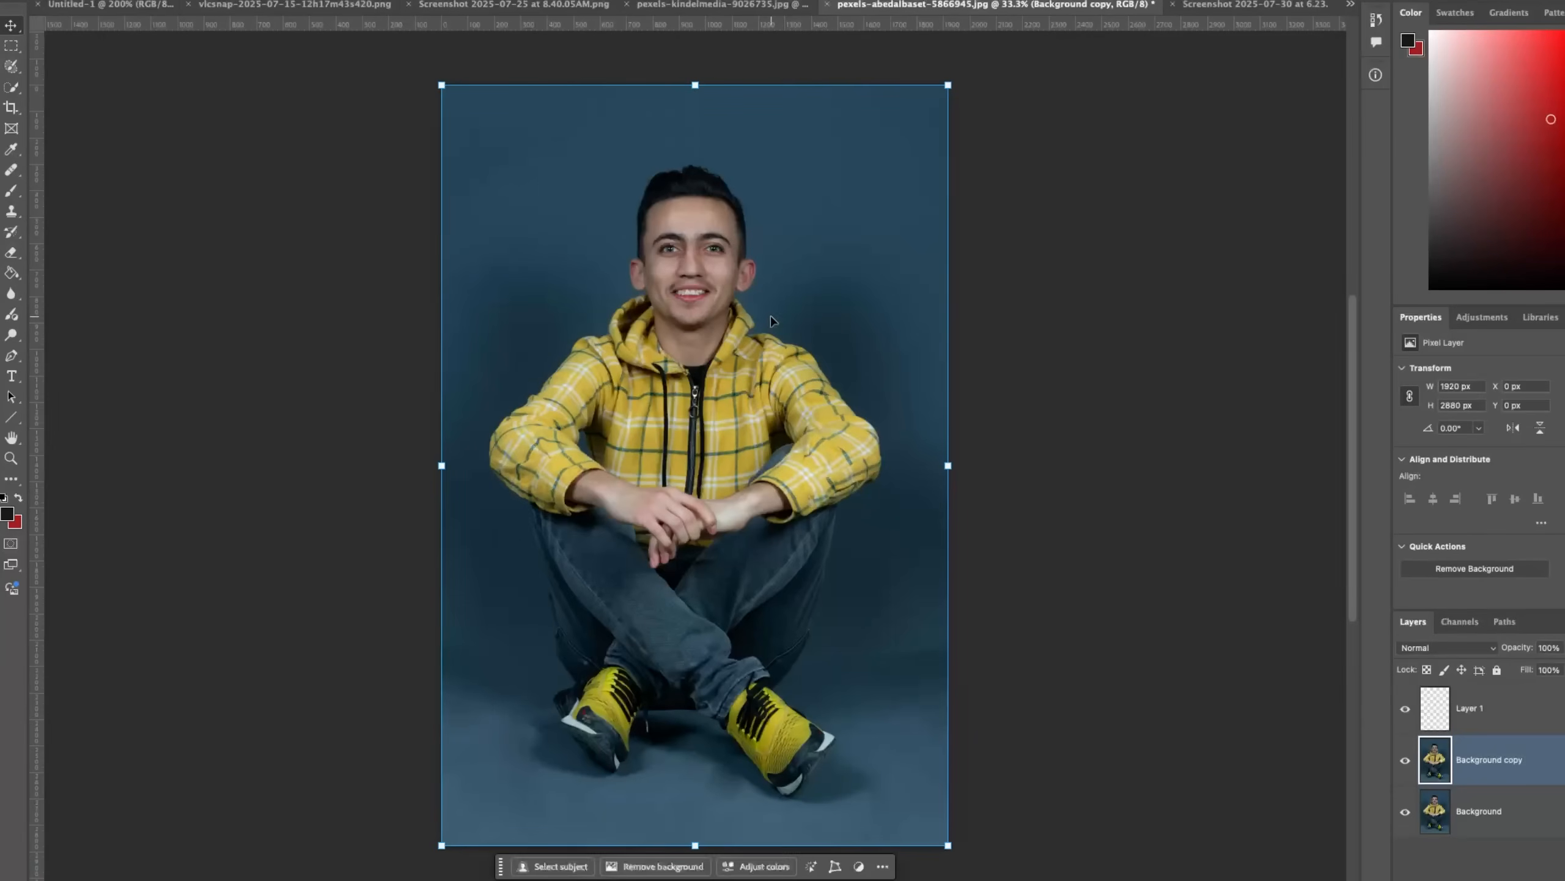
# In Photoshop, move the copied photo layer of the seated man down, paste the metal press piece and enlarge it across the image above his head.
pyautogui.moveTo(710, 356); pyautogui.dragTo(706, 409)
pyautogui.click(1115, 243)
pyautogui.press('super+v')
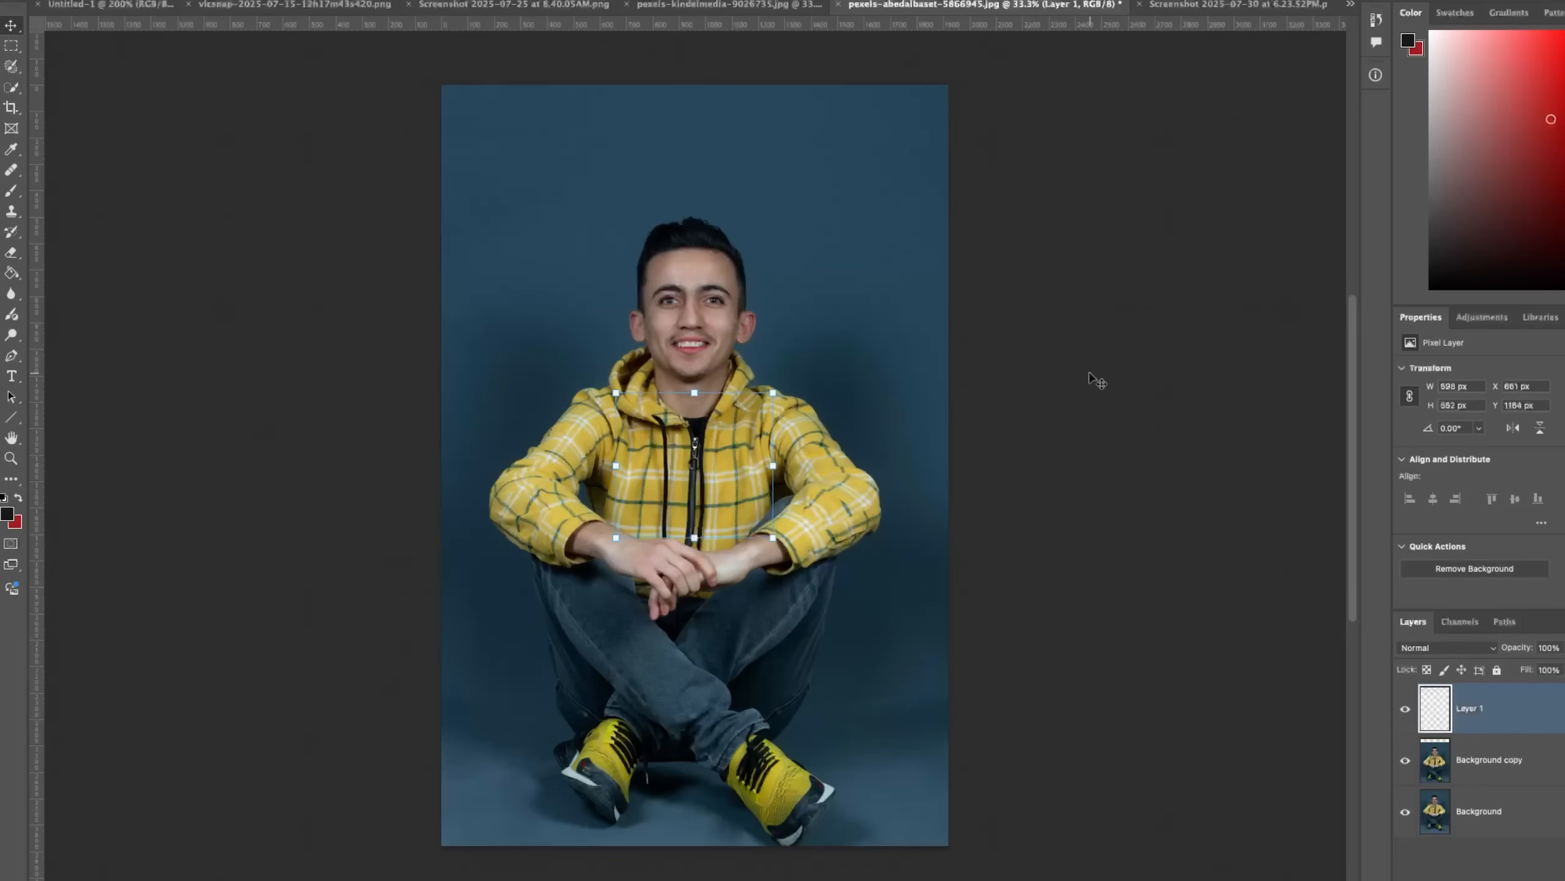
pyautogui.moveTo(780, 391); pyautogui.dragTo(1068, 120)
pyautogui.moveTo(887, 472); pyautogui.dragTo(767, 156)
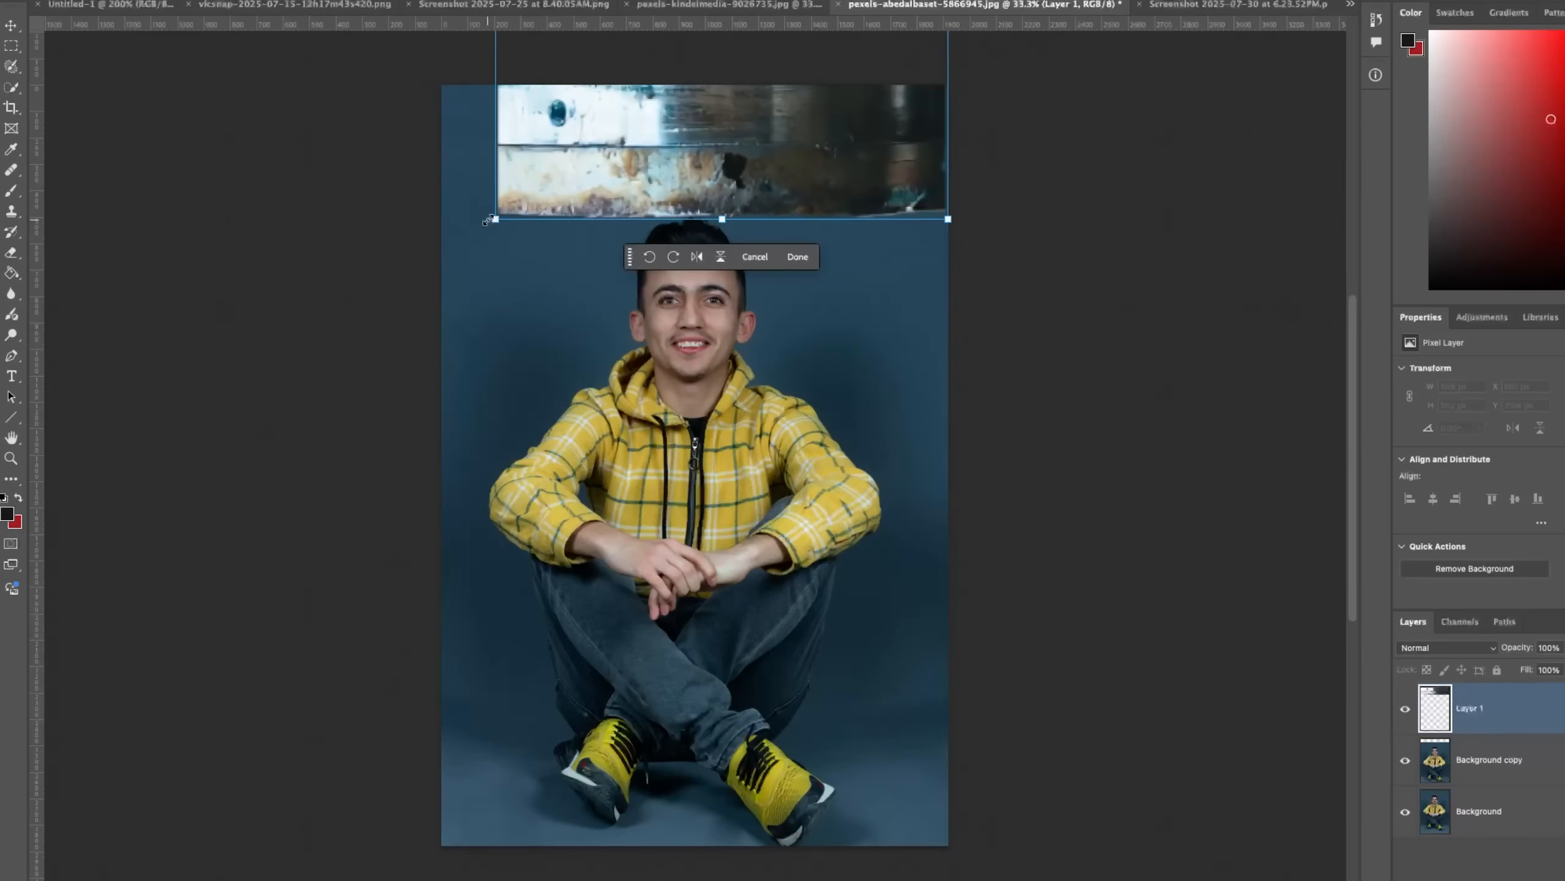
pyautogui.moveTo(487, 220); pyautogui.dragTo(429, 269)
pyautogui.moveTo(607, 224); pyautogui.dragTo(605, 213)
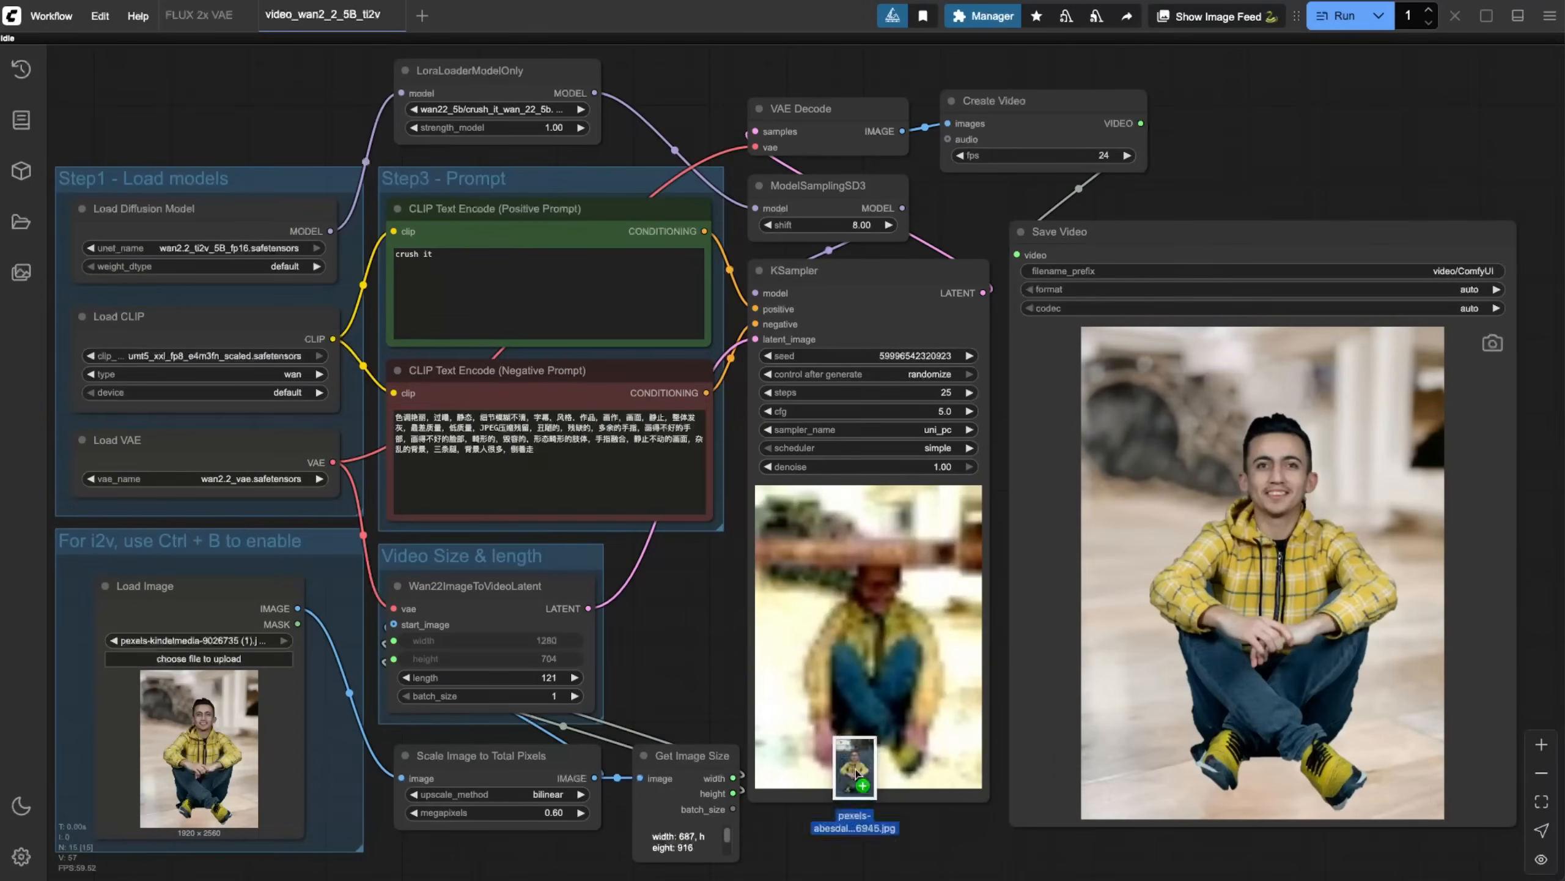
# In ComfyUI, load the blue-background image of the seated man as the start image and run the workflow.
pyautogui.moveTo(854, 767); pyautogui.dragTo(135, 728)
pyautogui.click(1343, 16)
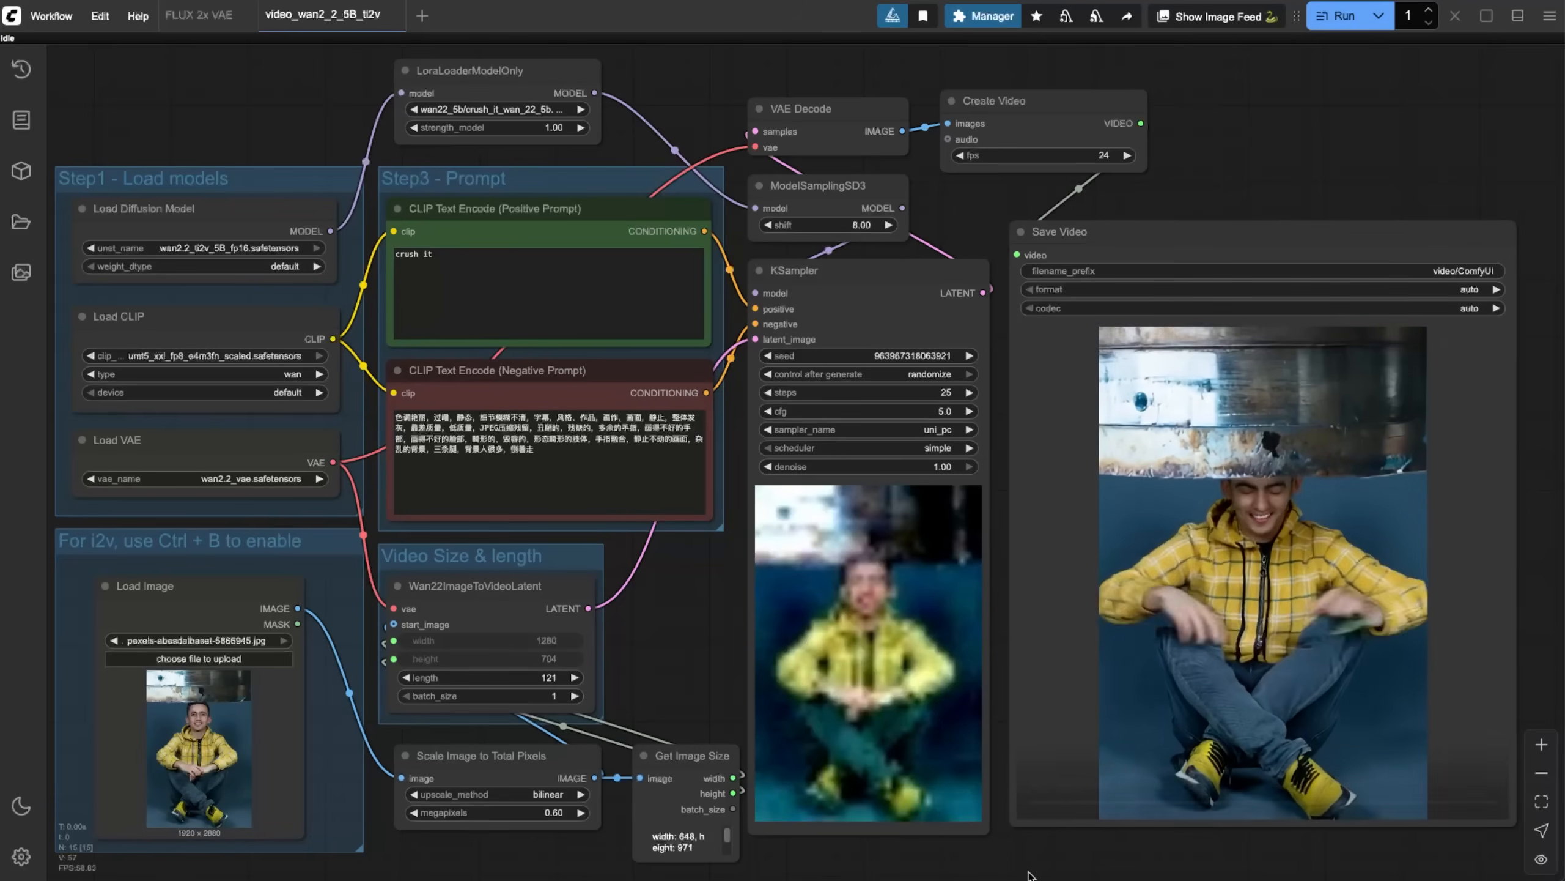